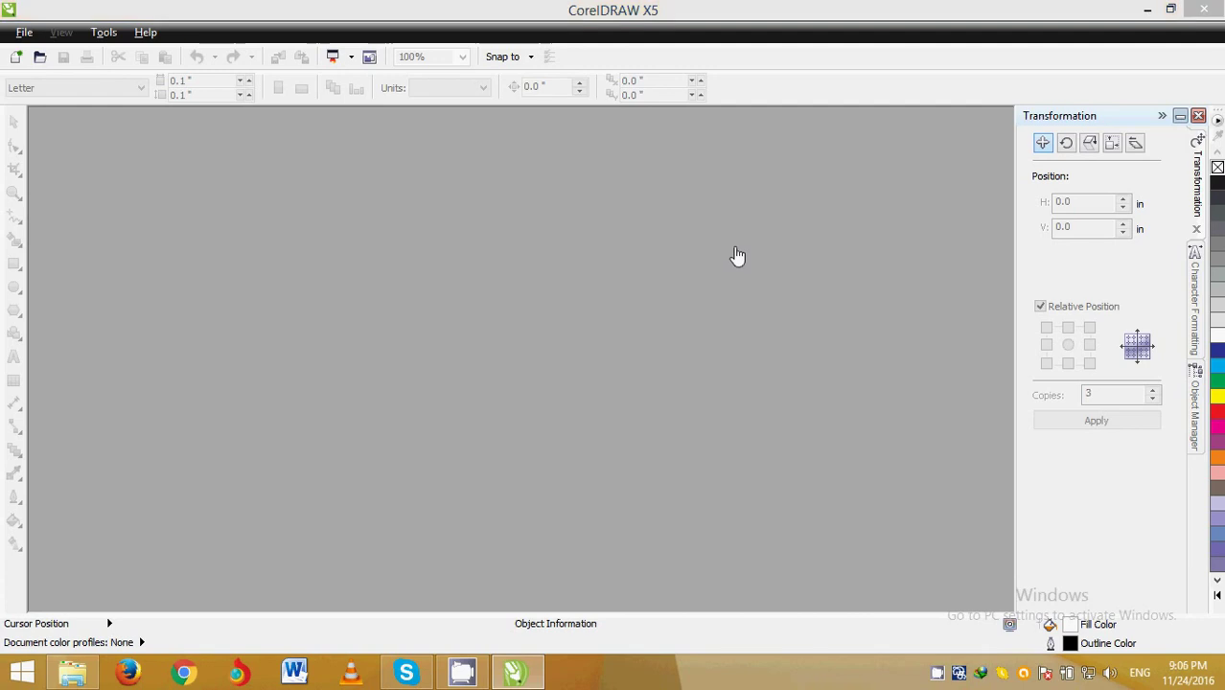
Step: Create a new landscape document with a custom page size of 100 mm wide by 30 mm high
key("ctrl+n")
left_click(611, 230)
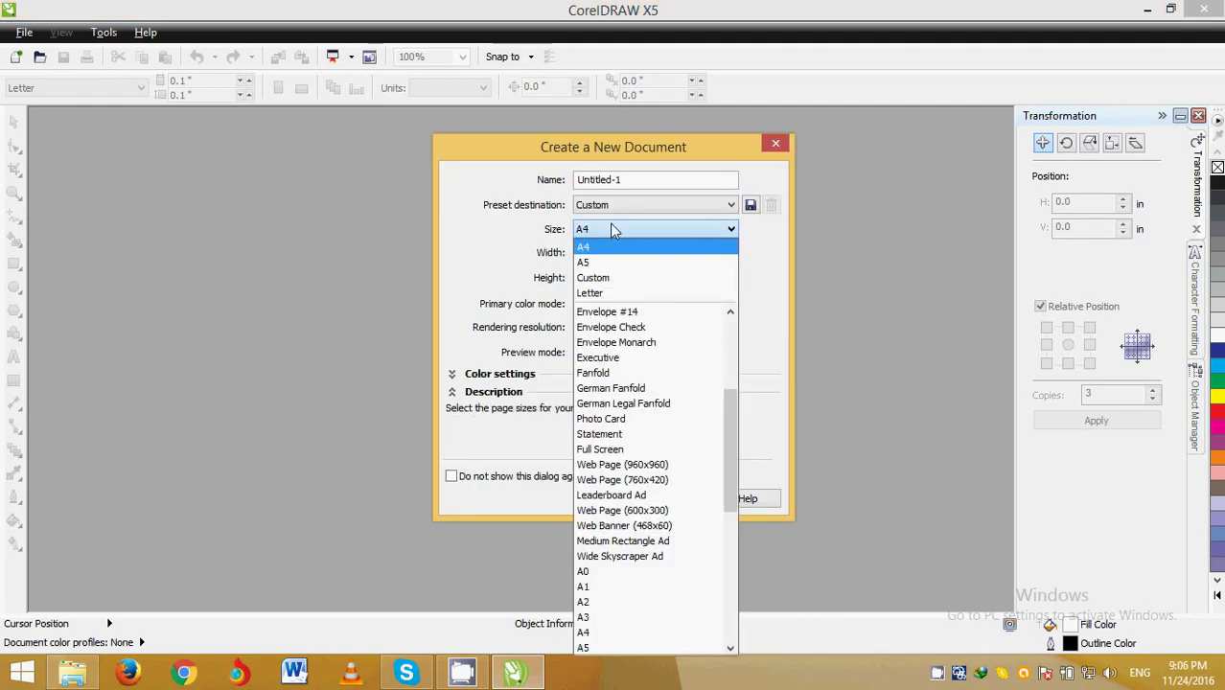
left_click(593, 277)
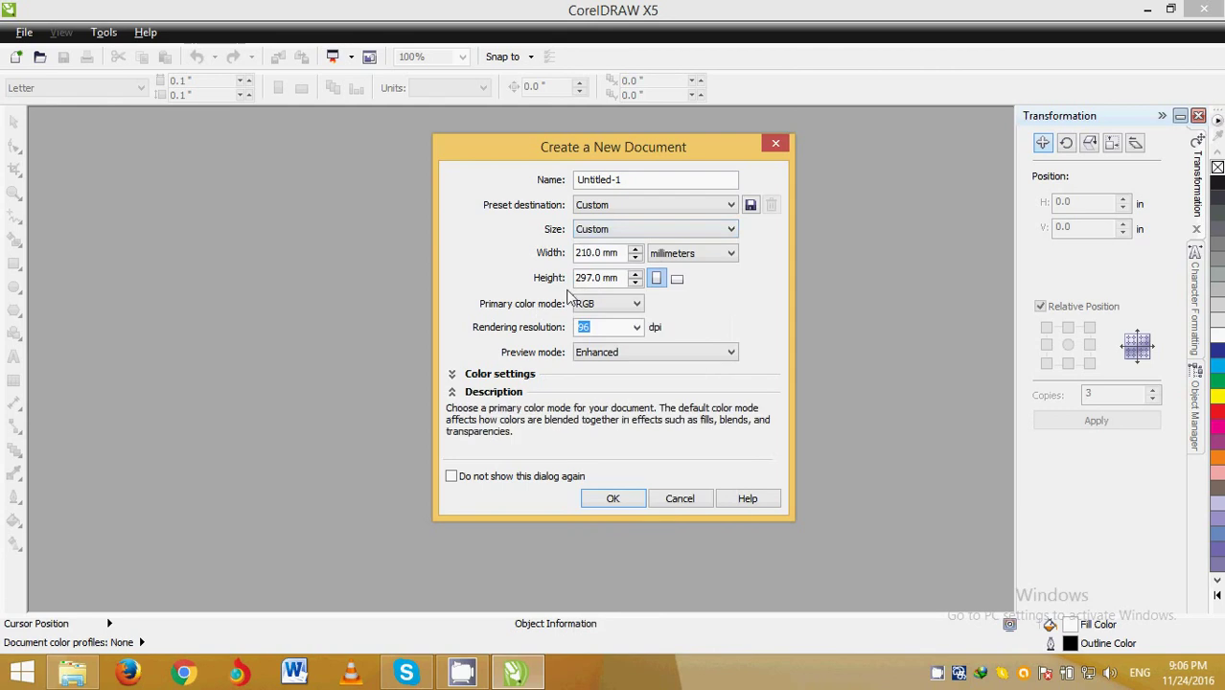
left_click(677, 278)
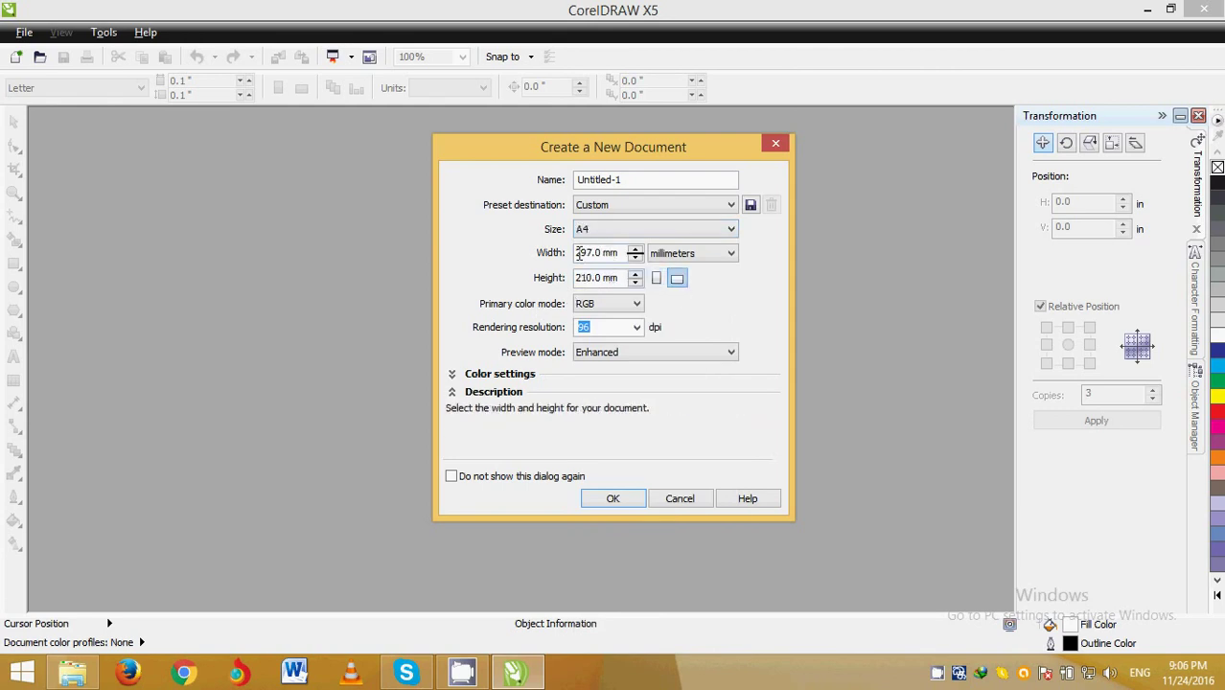
left_click_drag(621, 253, 538, 253)
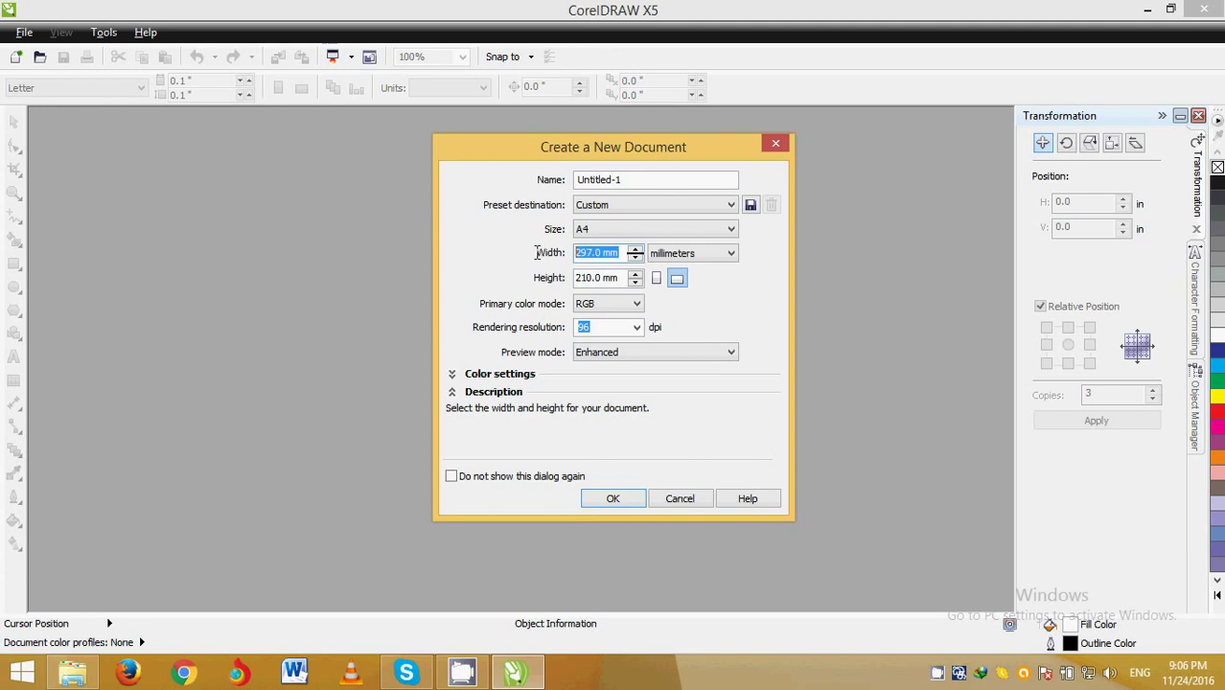
type("100")
left_click_drag(625, 278, 564, 278)
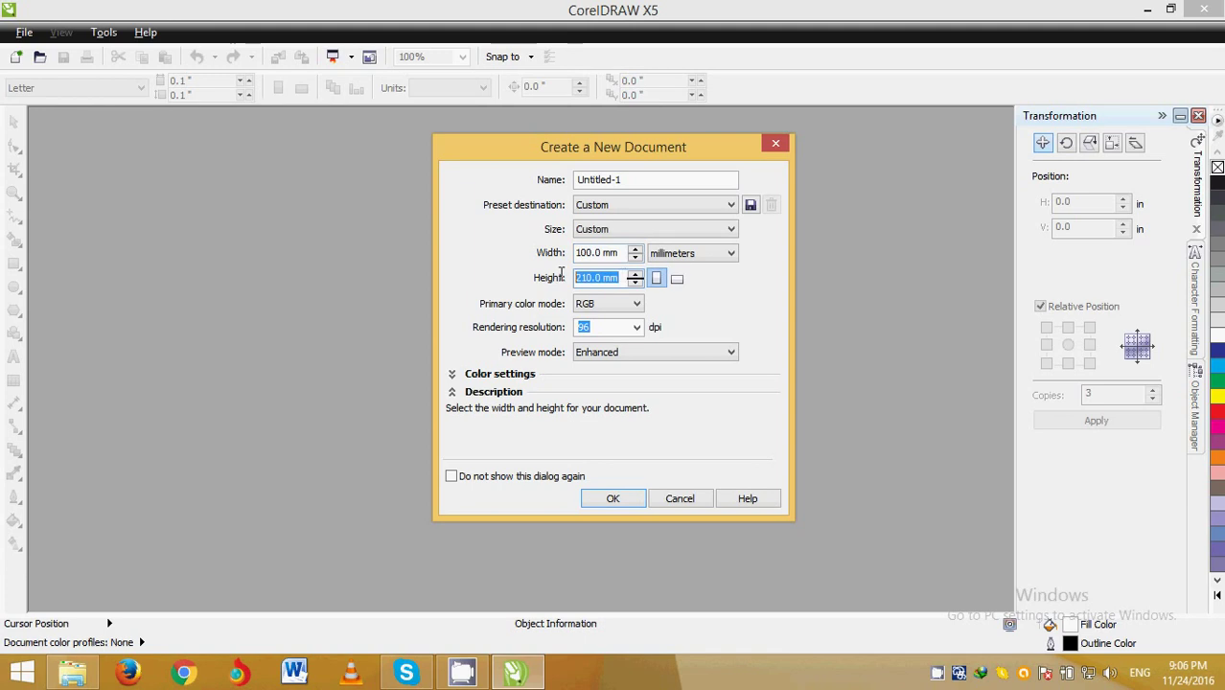
type("30")
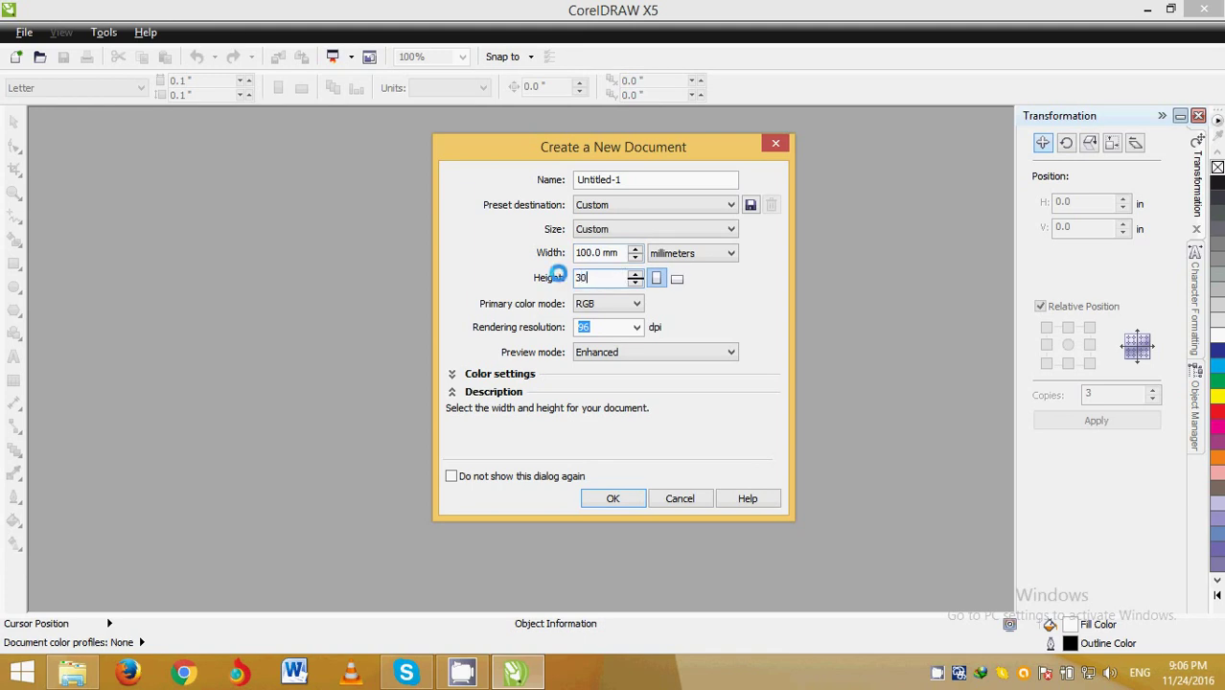
left_click(619, 255)
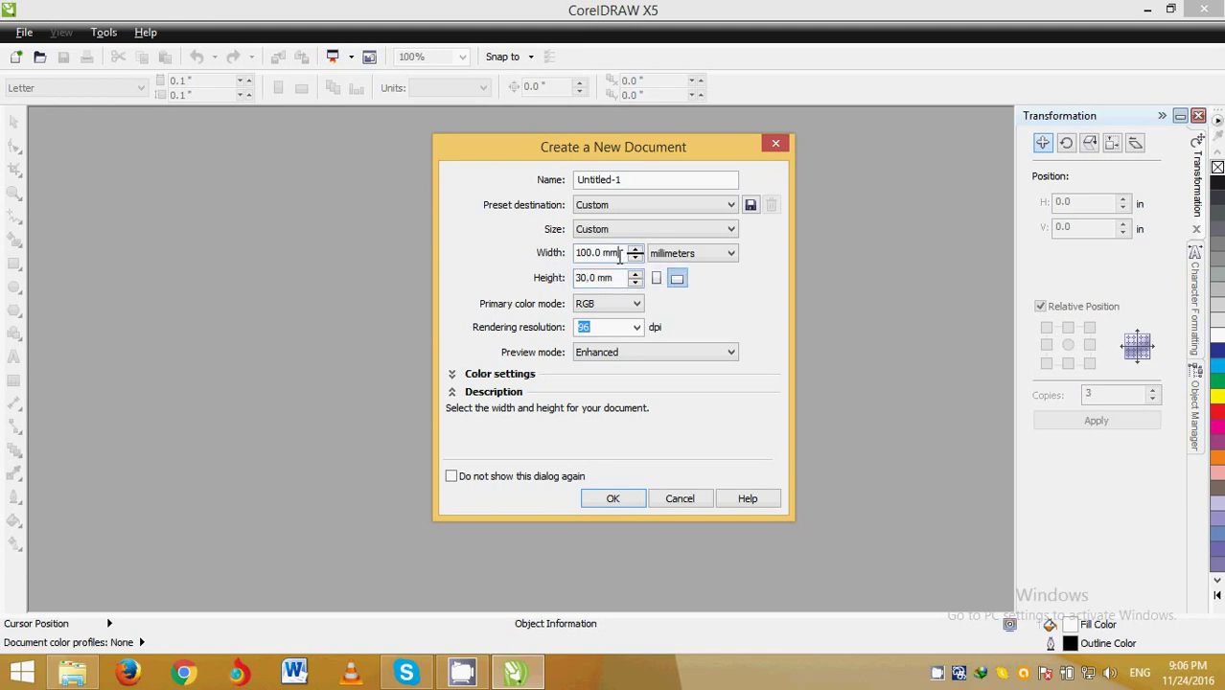
left_click(617, 499)
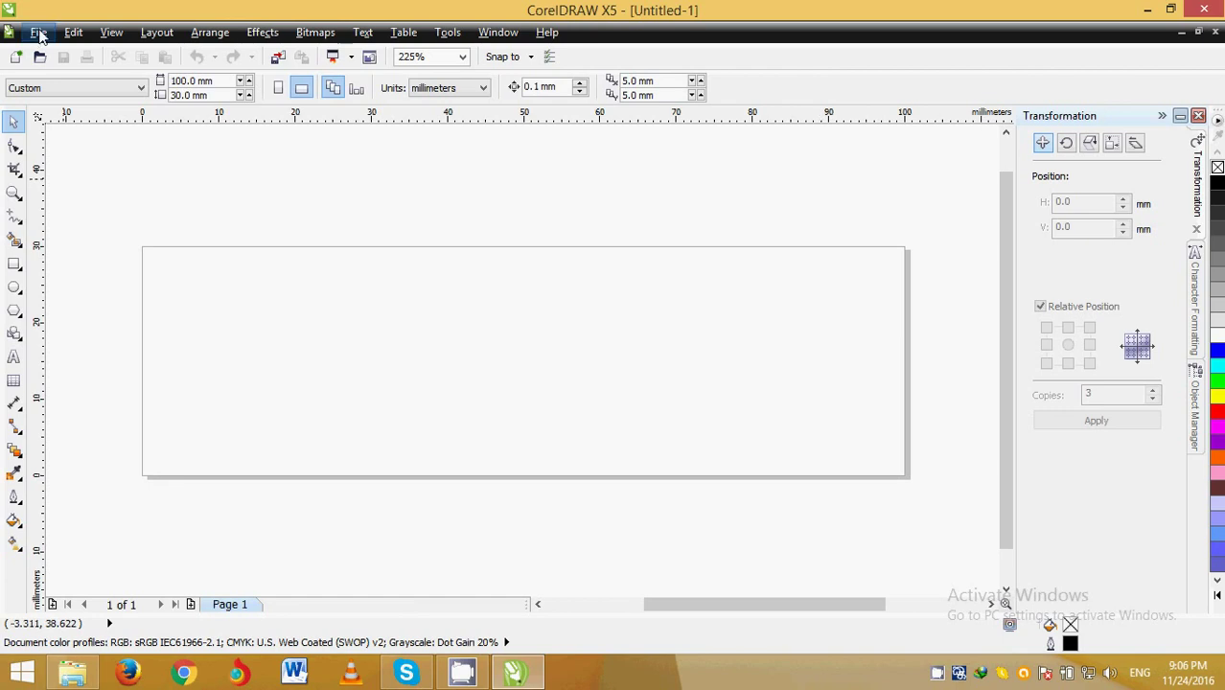
left_click(40, 33)
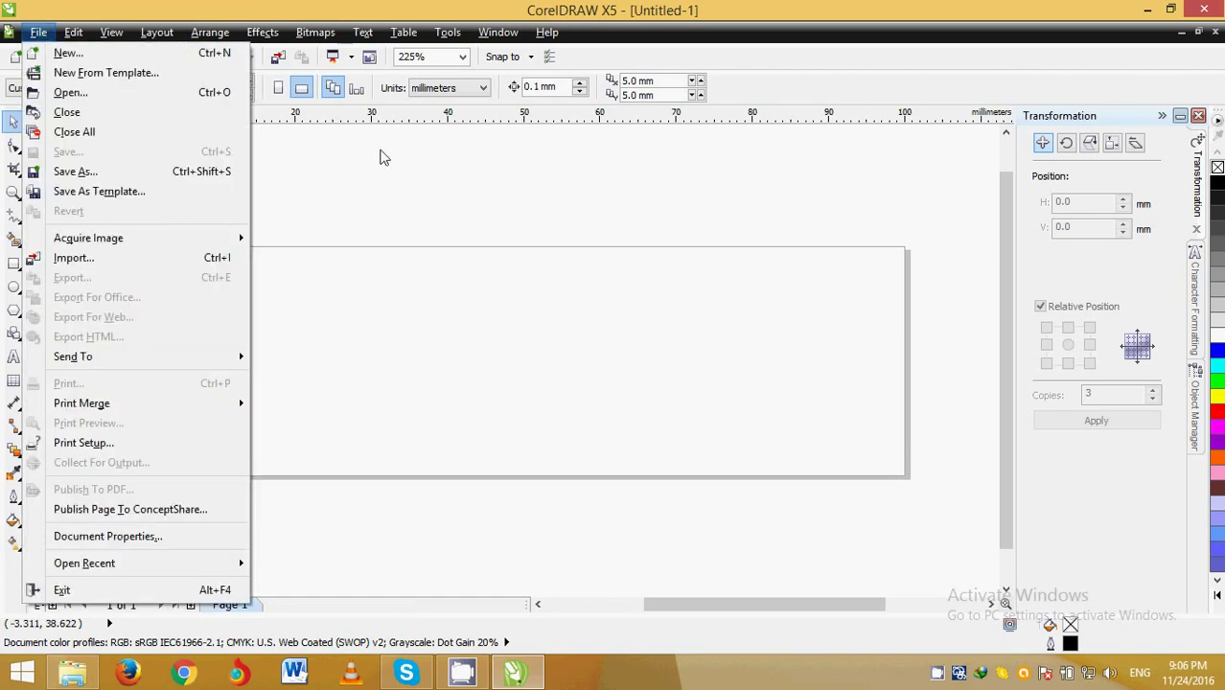
left_click(279, 229)
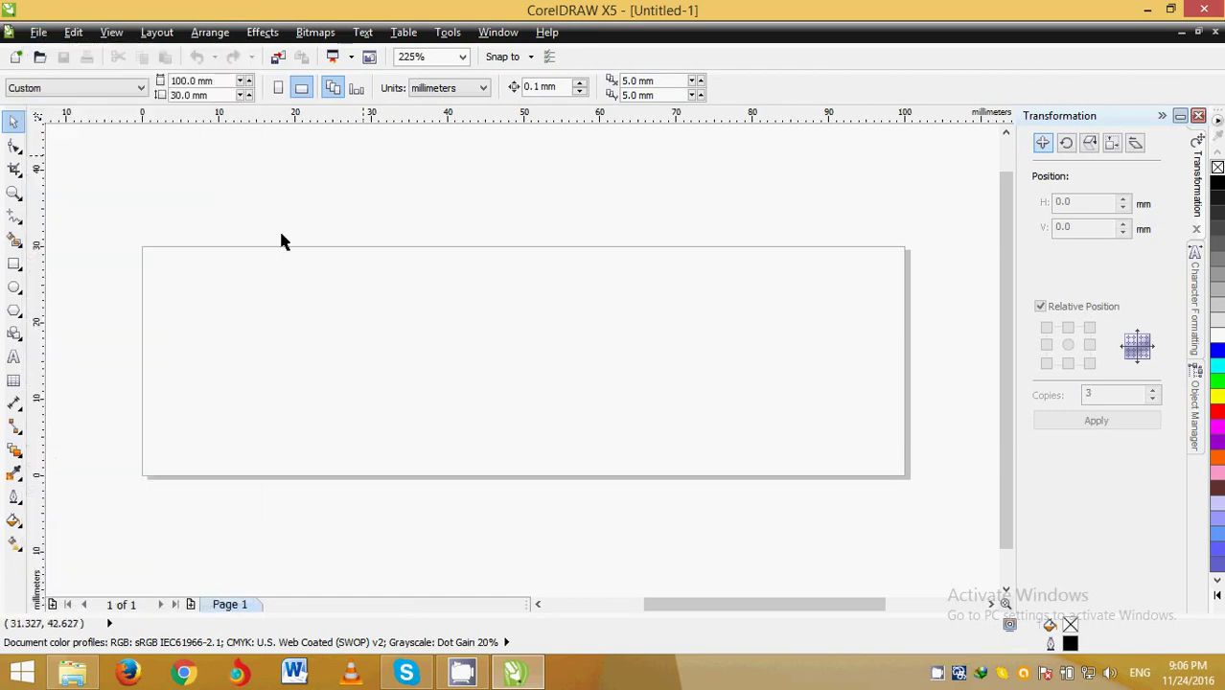
Step: Add the artistic text "GIPS BEAUTY CREAM" starting near the upper-left corner of the page
left_click(13, 357)
left_click(154, 279)
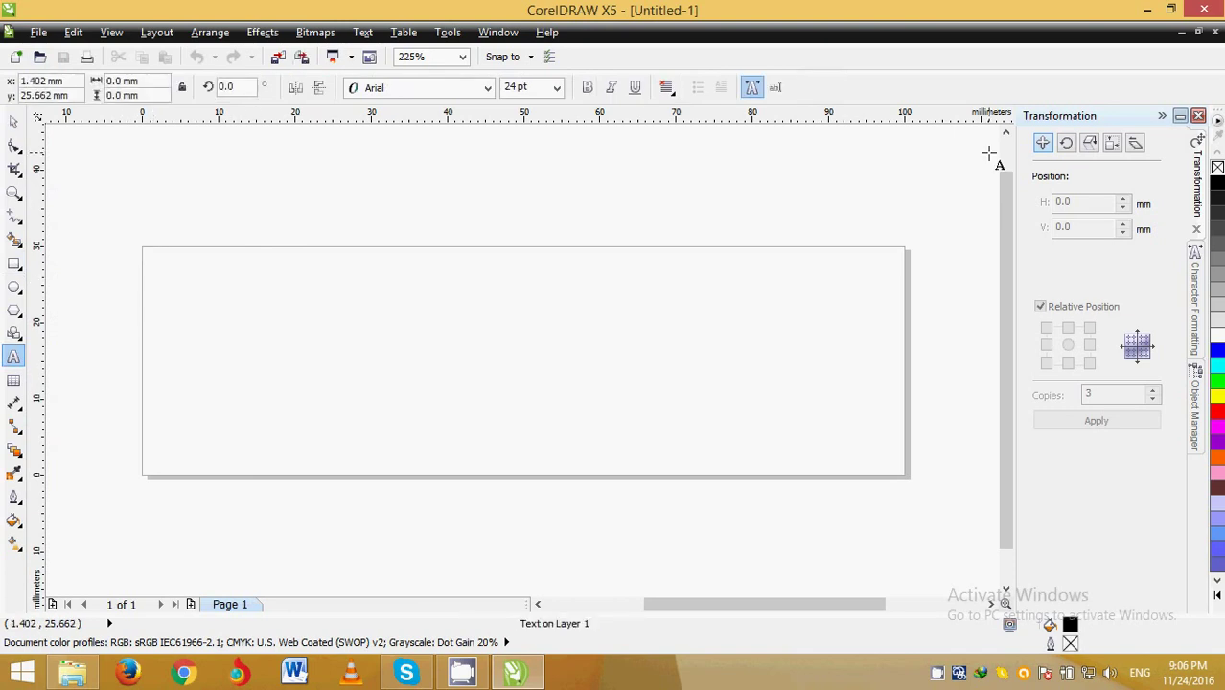
type("G")
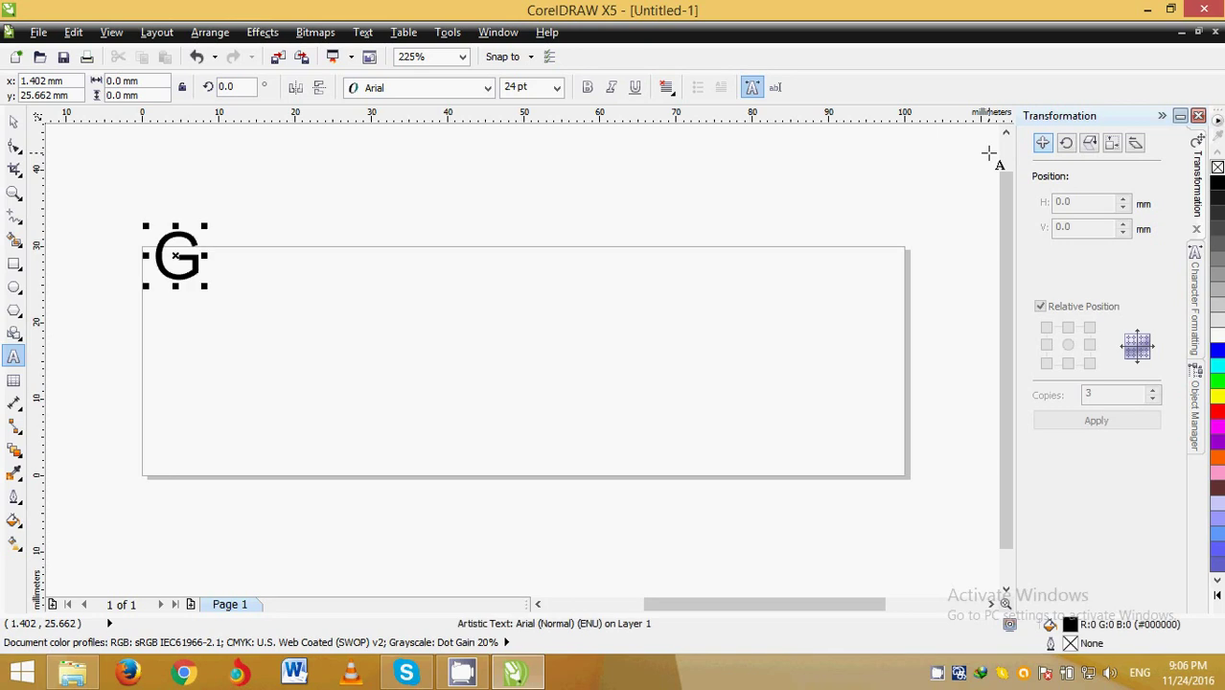
type("IPS")
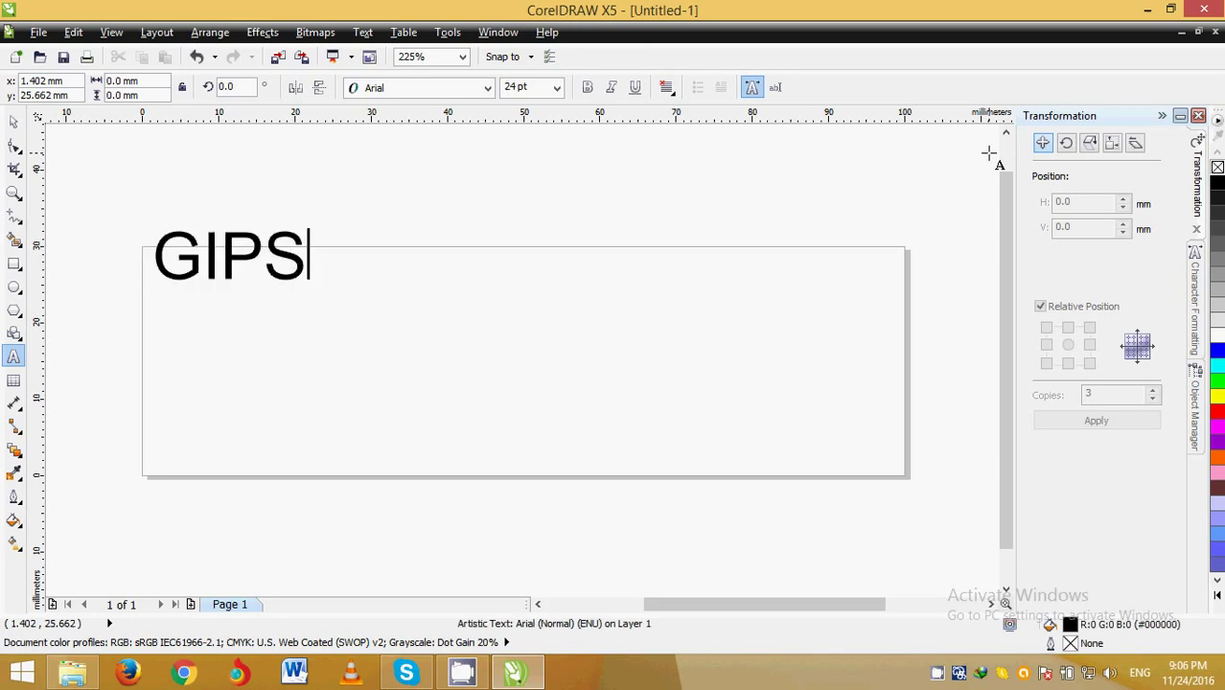
type(" B")
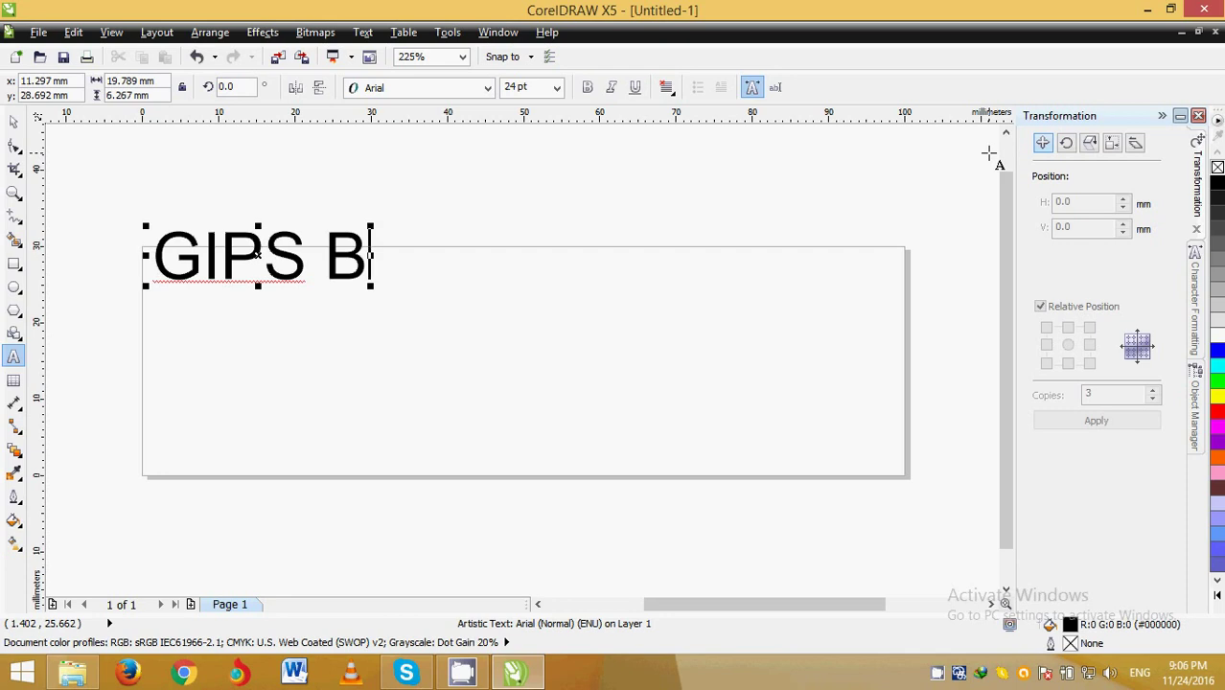
type("EAU")
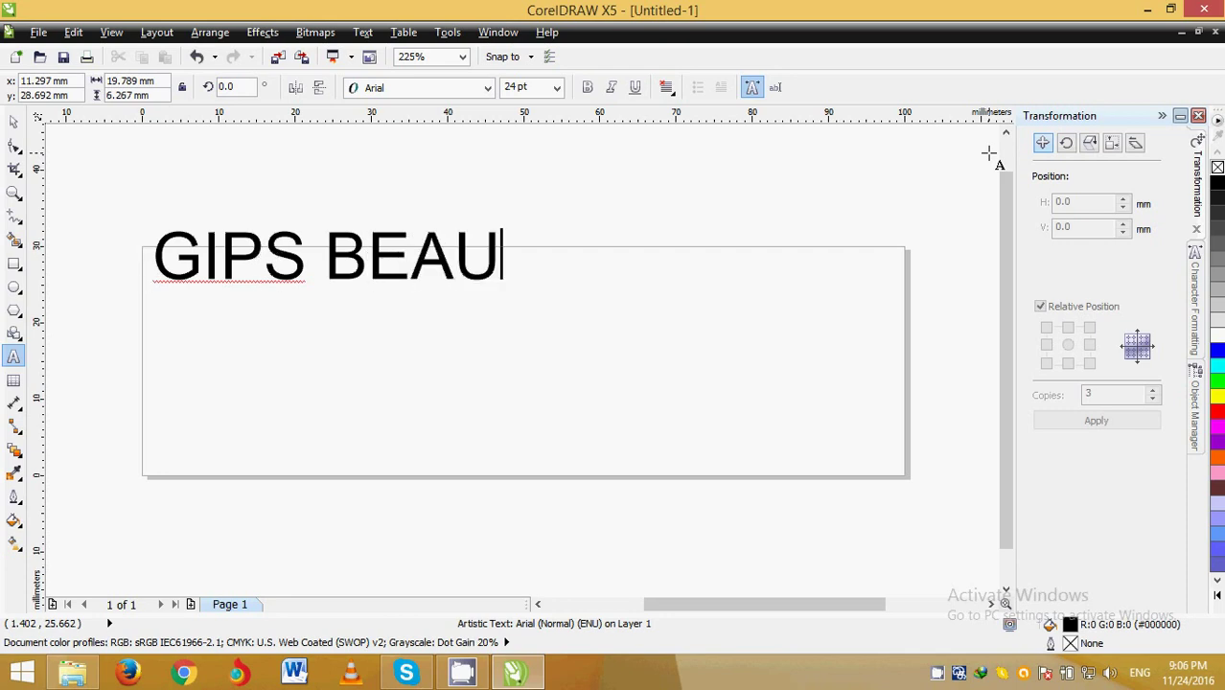
type("TY CR")
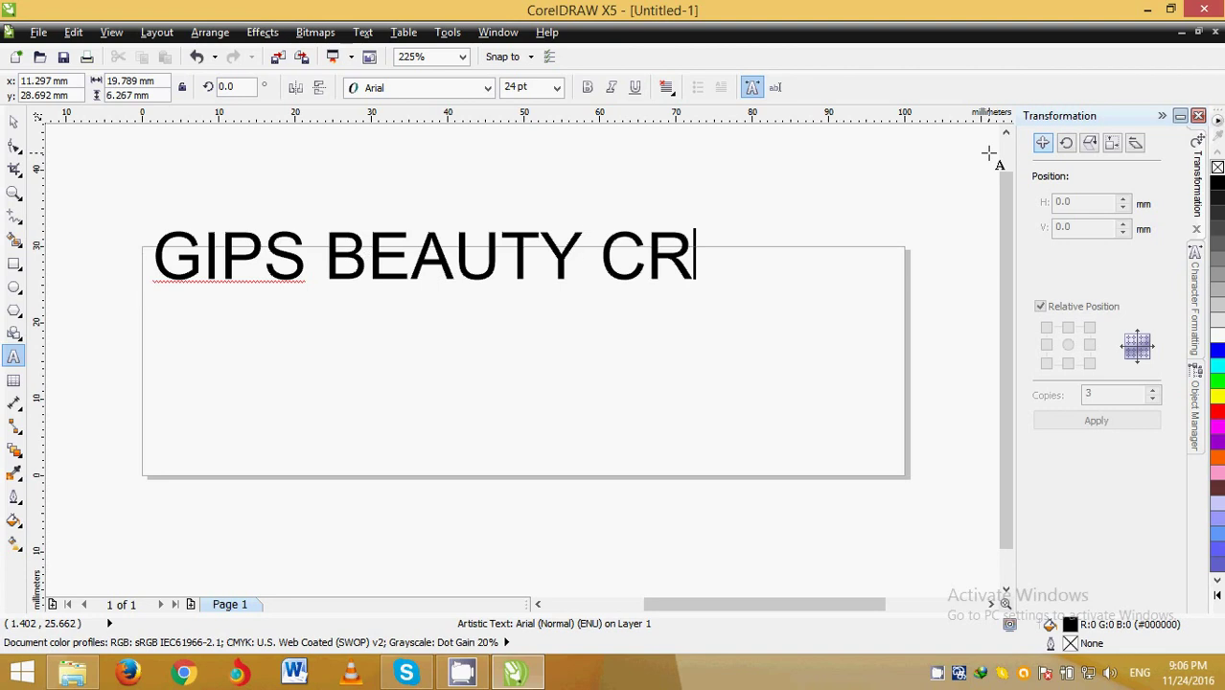
type("EA")
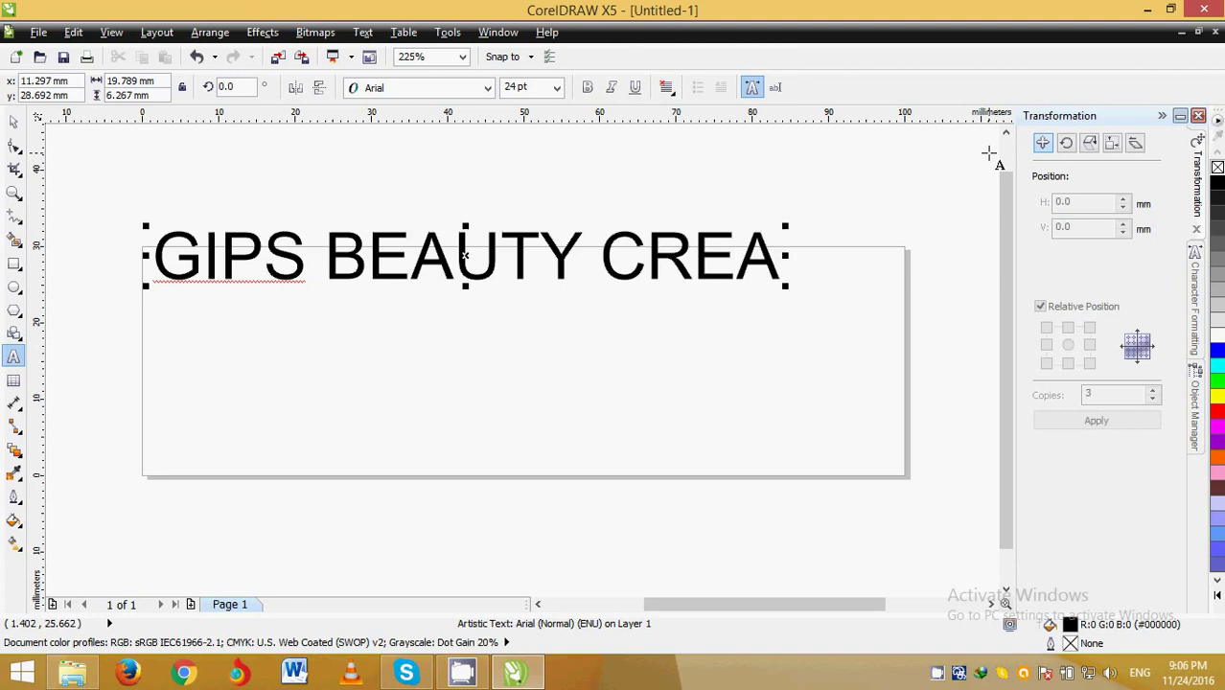
type("M")
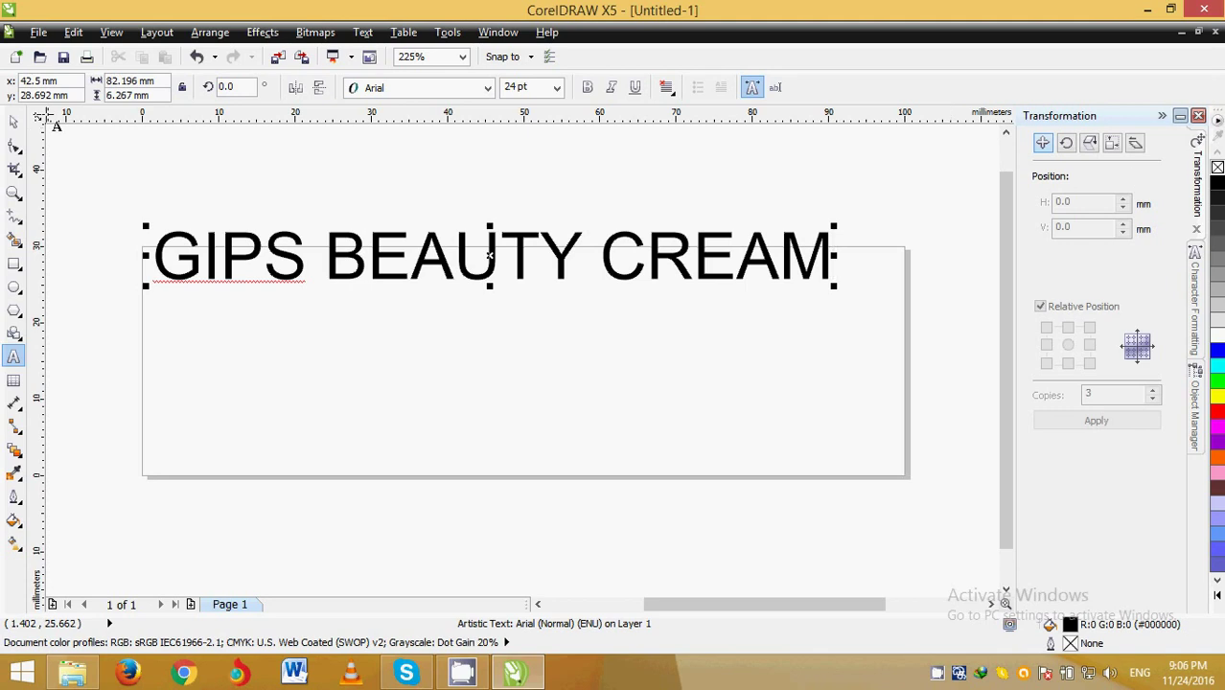
Step: Move the title text down so it sits fully inside the page and make it bold
left_click(14, 122)
left_click_drag(337, 259, 332, 301)
left_click(587, 88)
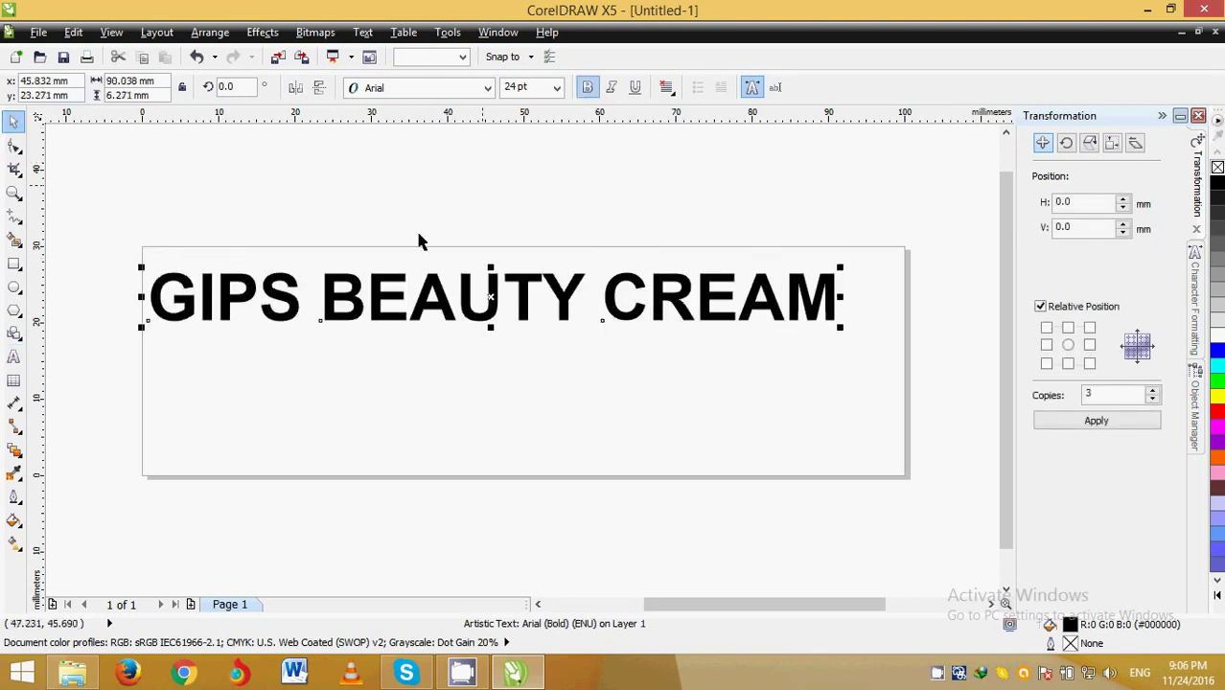
Step: Change the title's font to Broadway and shift the text slightly closer to the page's upper edge
left_click(488, 88)
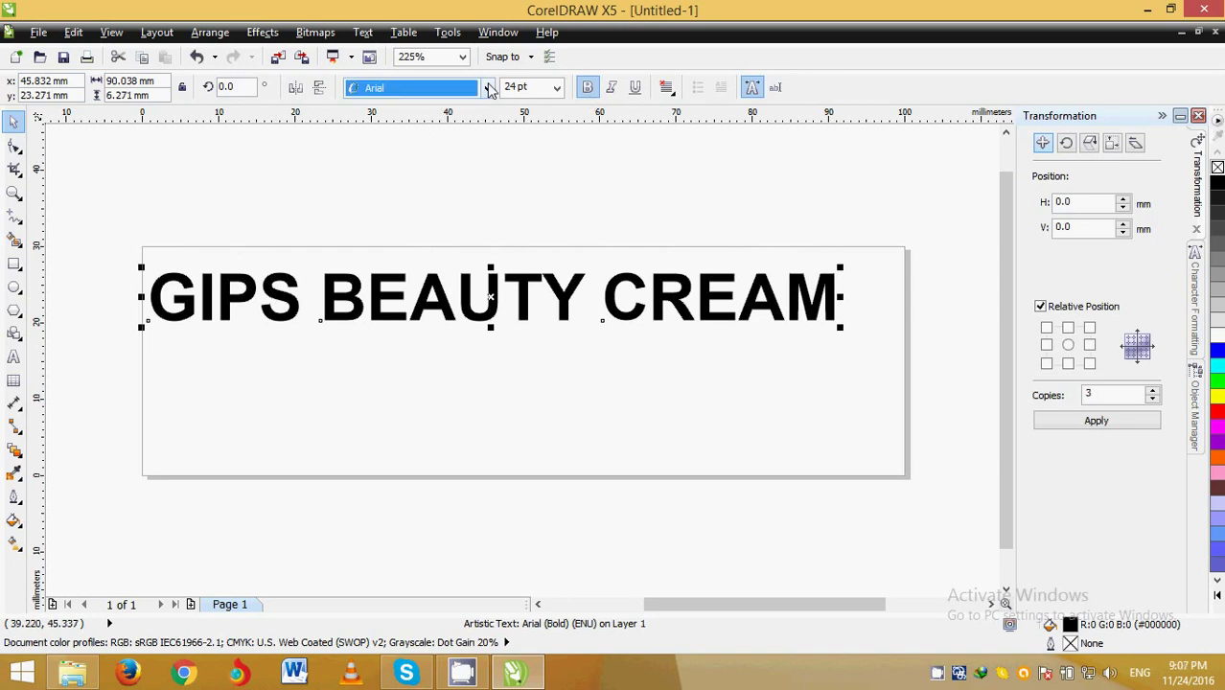
left_click(489, 89)
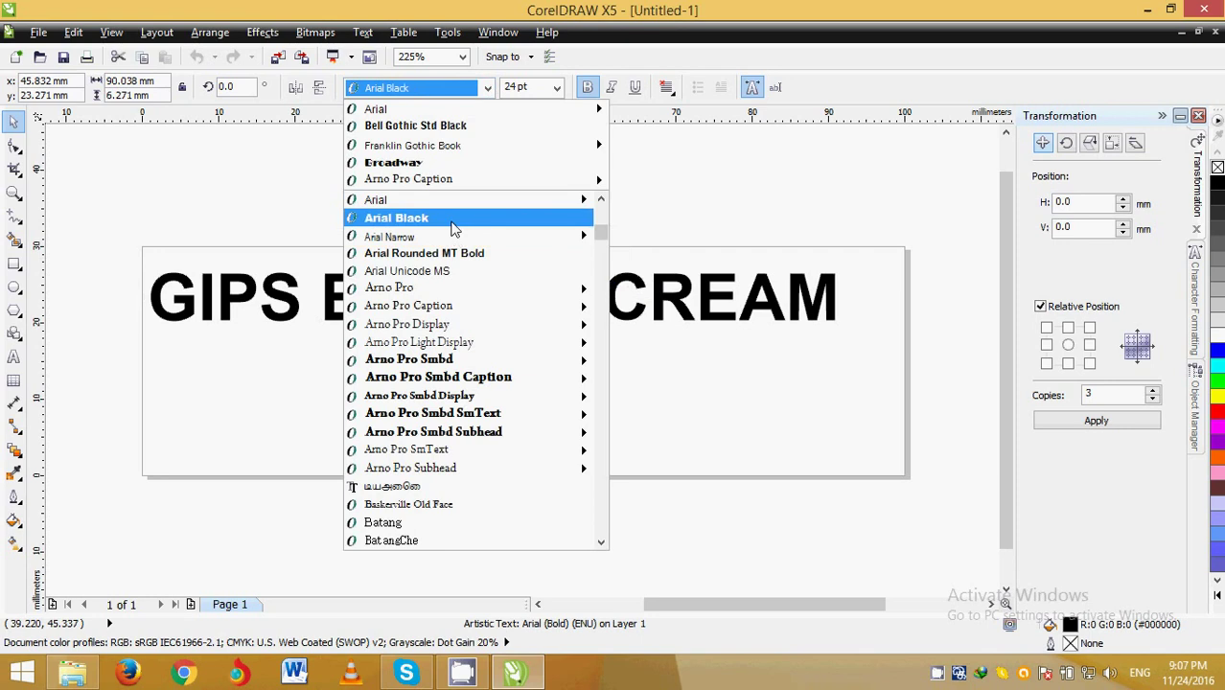
left_click(432, 161)
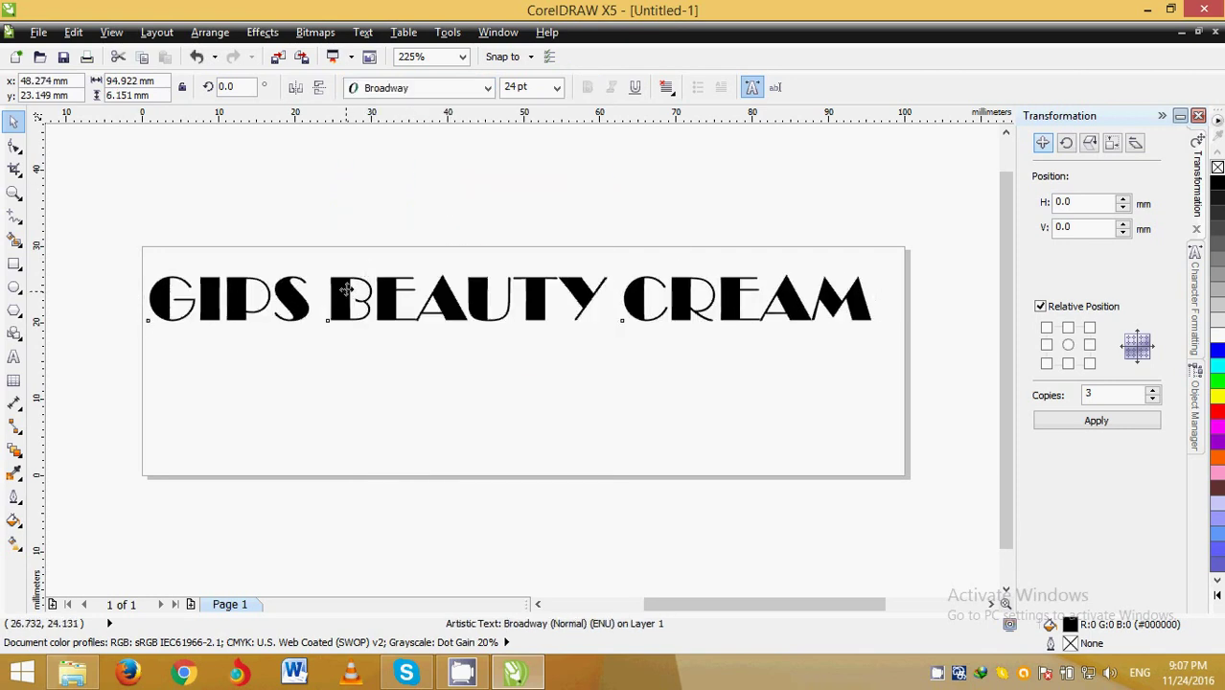
left_click(341, 236)
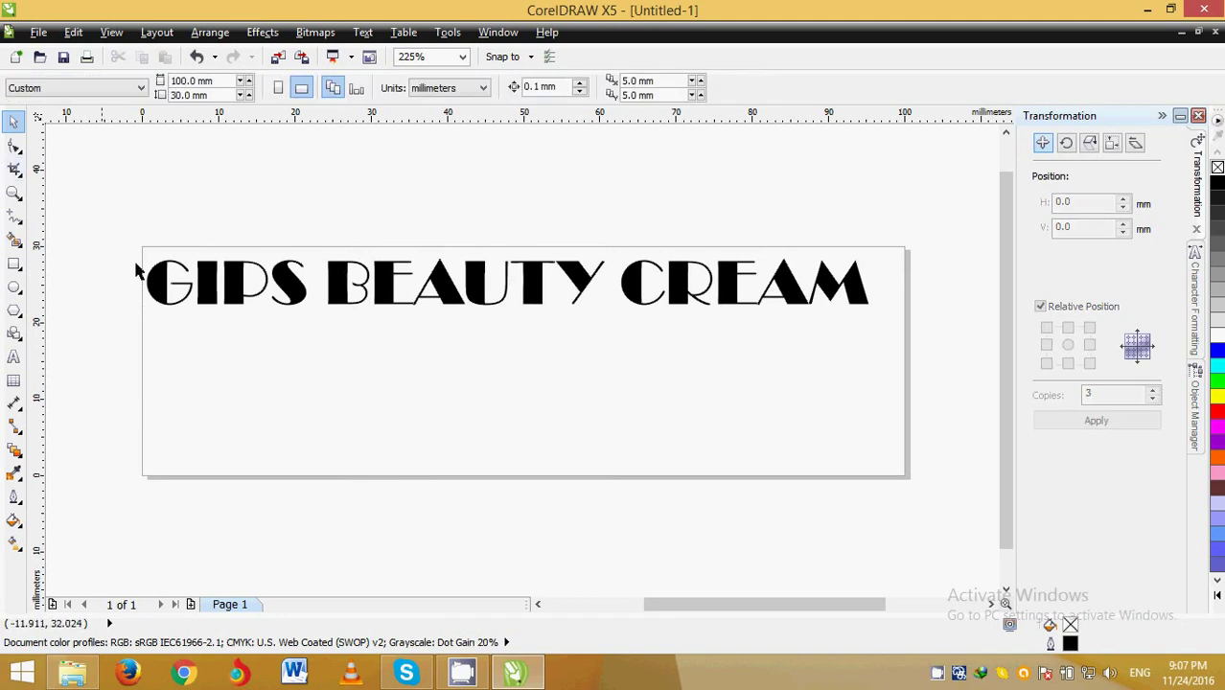
Step: Draw a rectangle about 100 by 30 mm covering the whole page and fill it with blue #003399
left_click(14, 264)
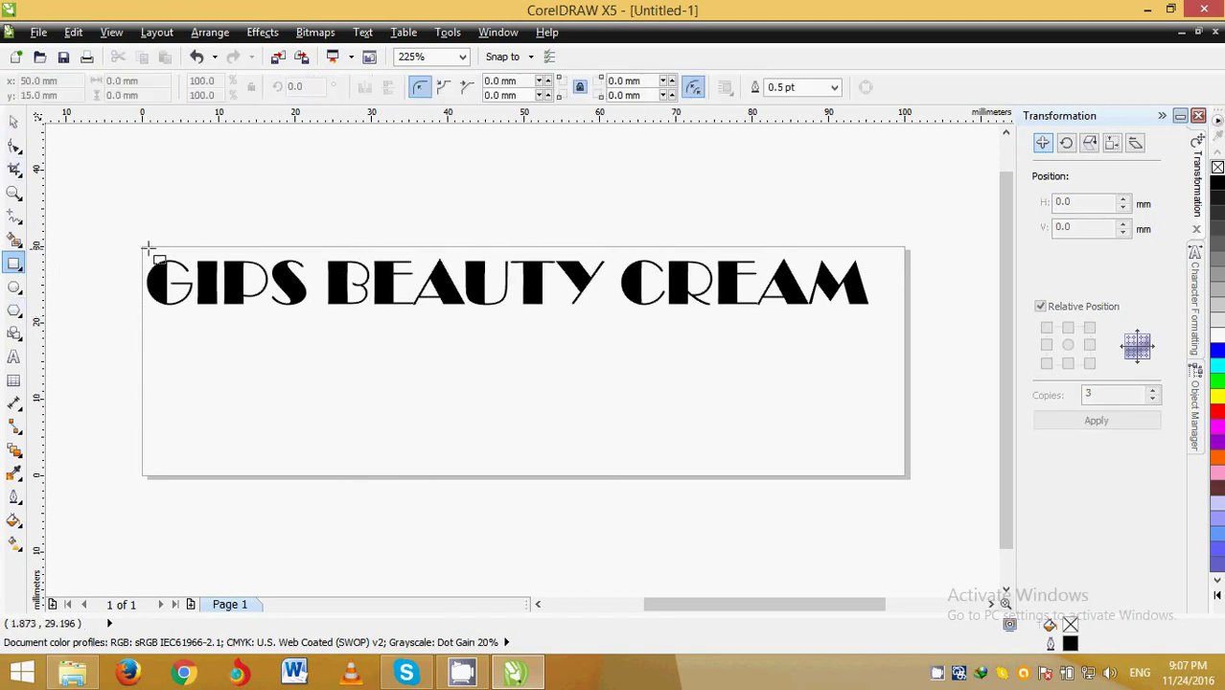
left_click_drag(144, 248, 904, 474)
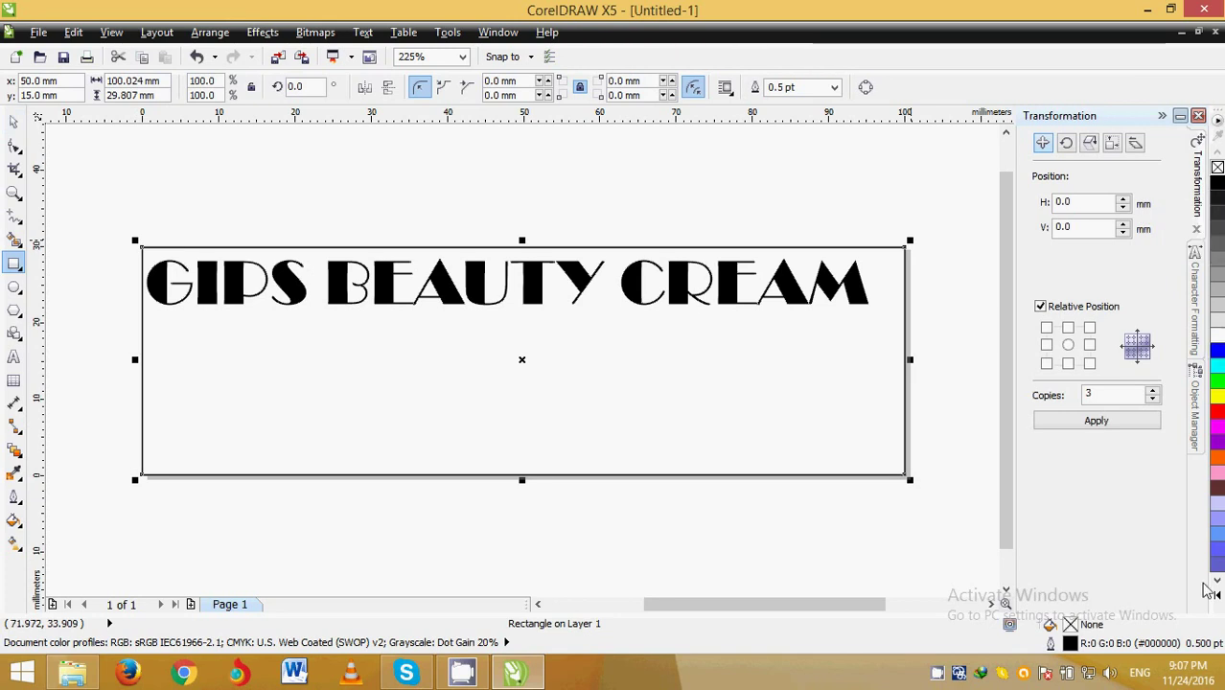
left_click(1218, 602)
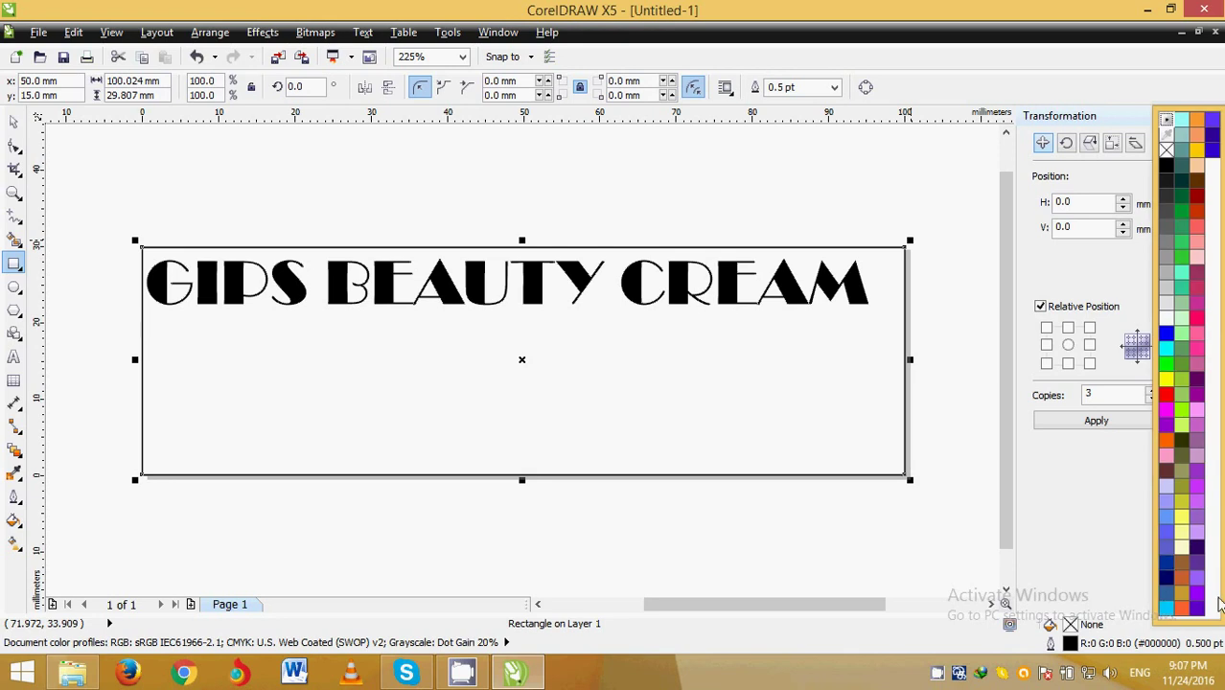
left_click(1165, 575)
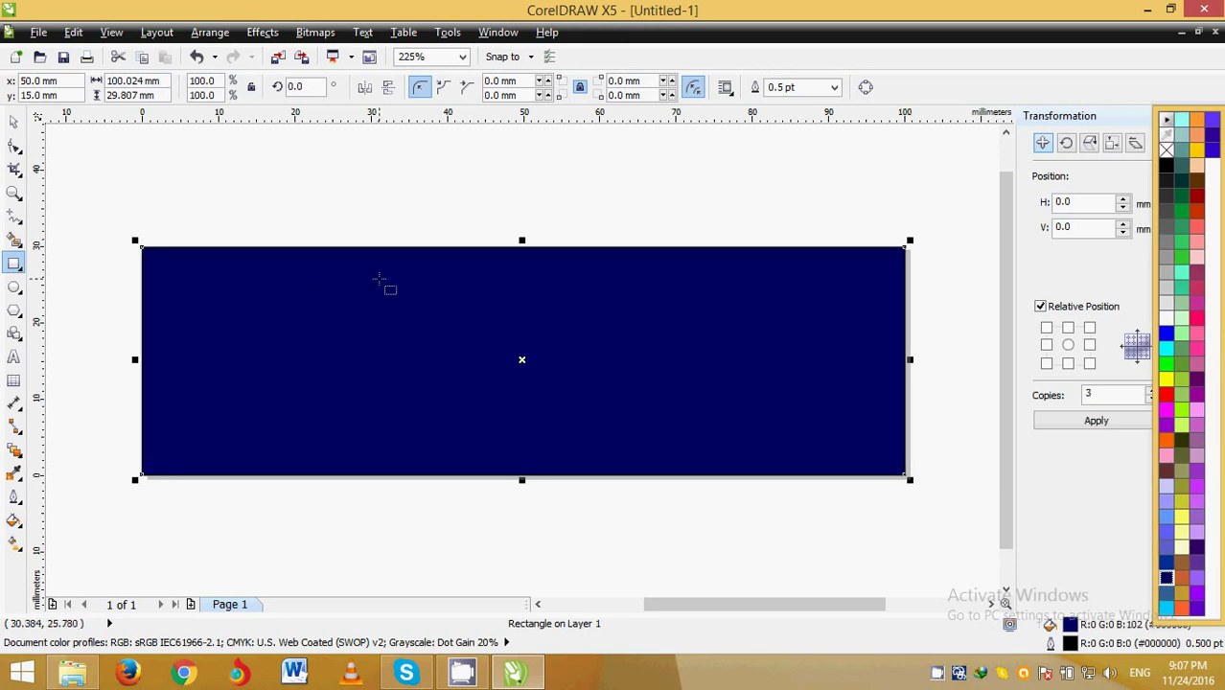
left_click(1167, 564)
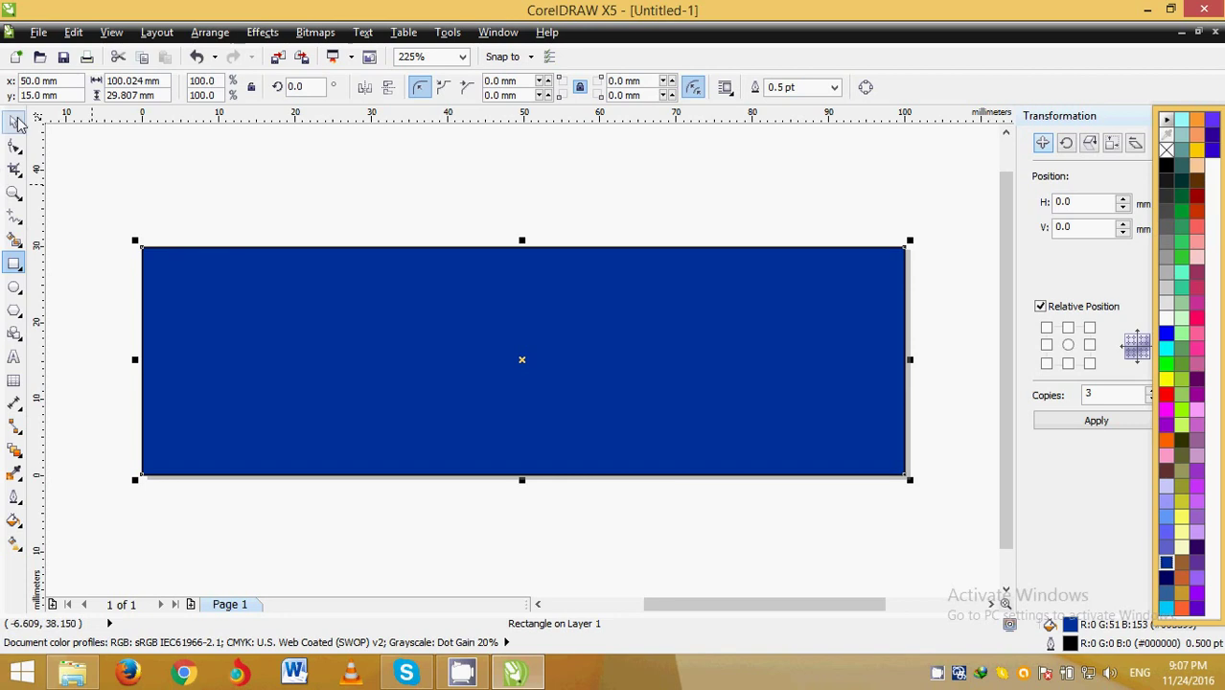
Step: Send the blue background rectangle behind the title text
left_click(378, 367)
right_click(379, 367)
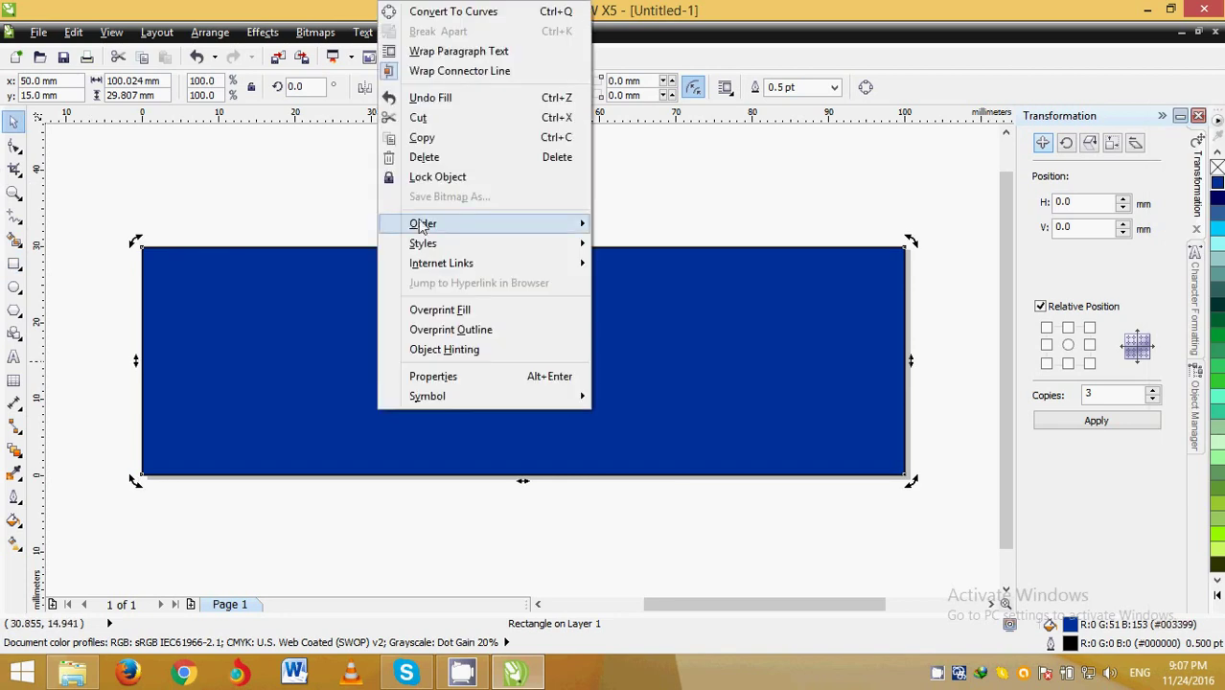
mouse_move(499, 224)
left_click(652, 63)
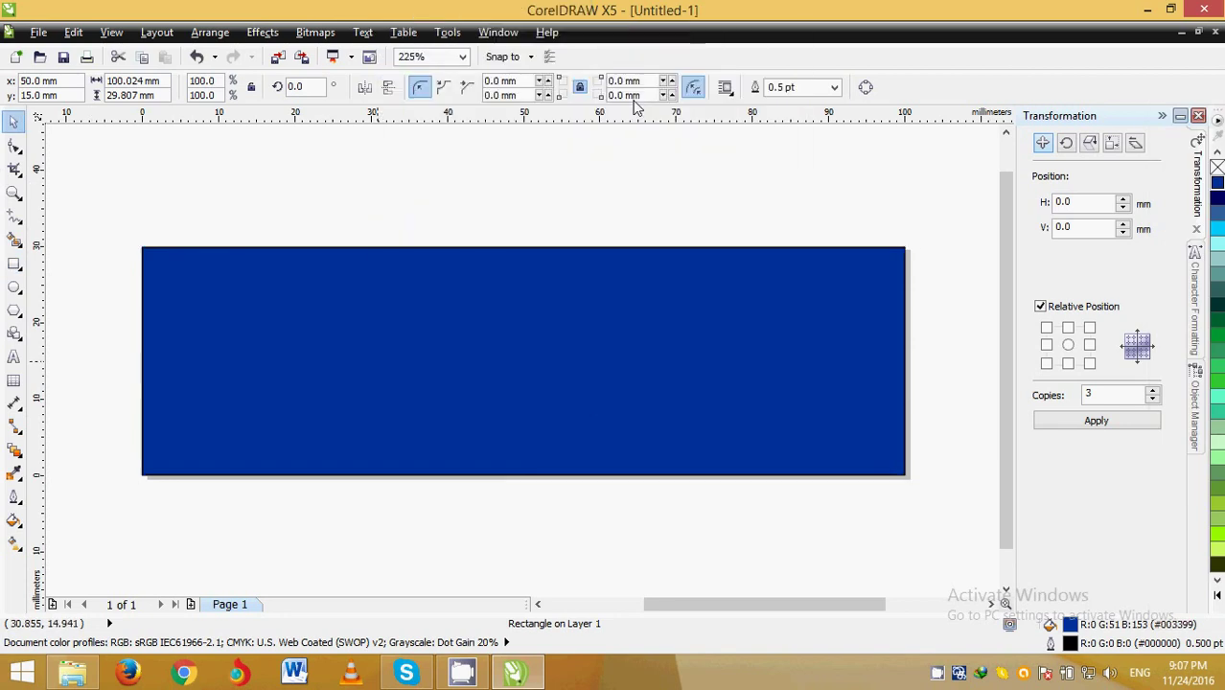
left_click(519, 154)
Step: Nudge the title slightly down and to the right on the blue background and fill it with white
left_click(337, 280)
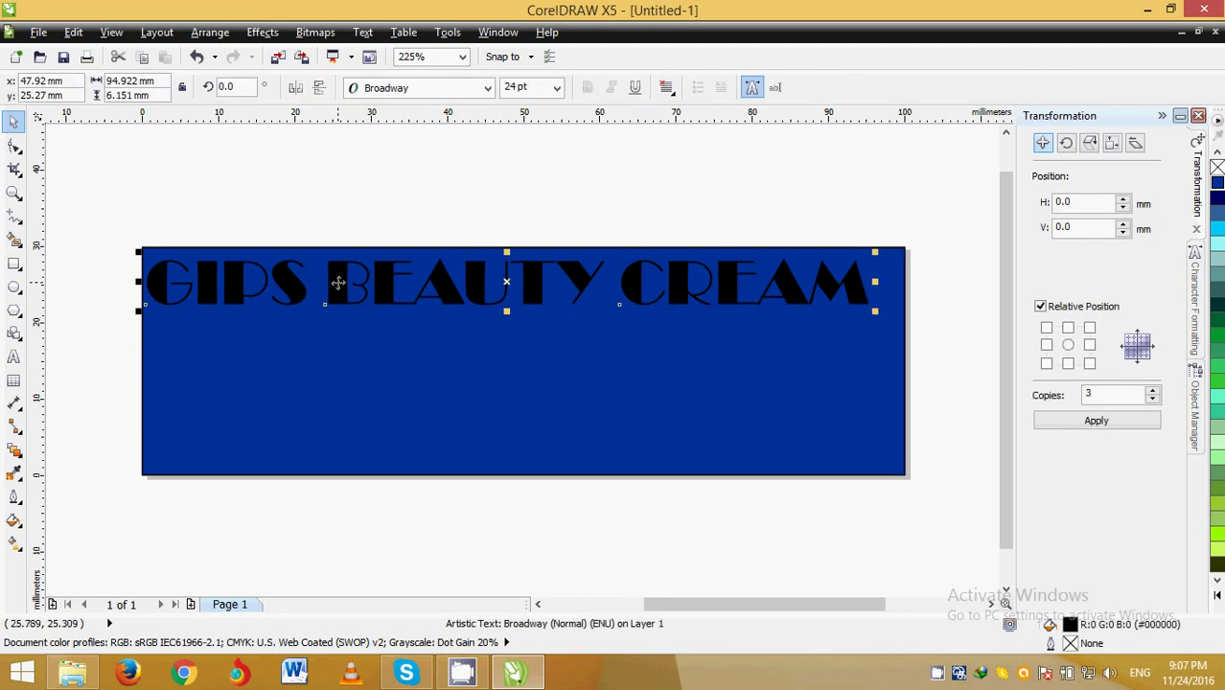
left_click_drag(337, 280, 343, 281)
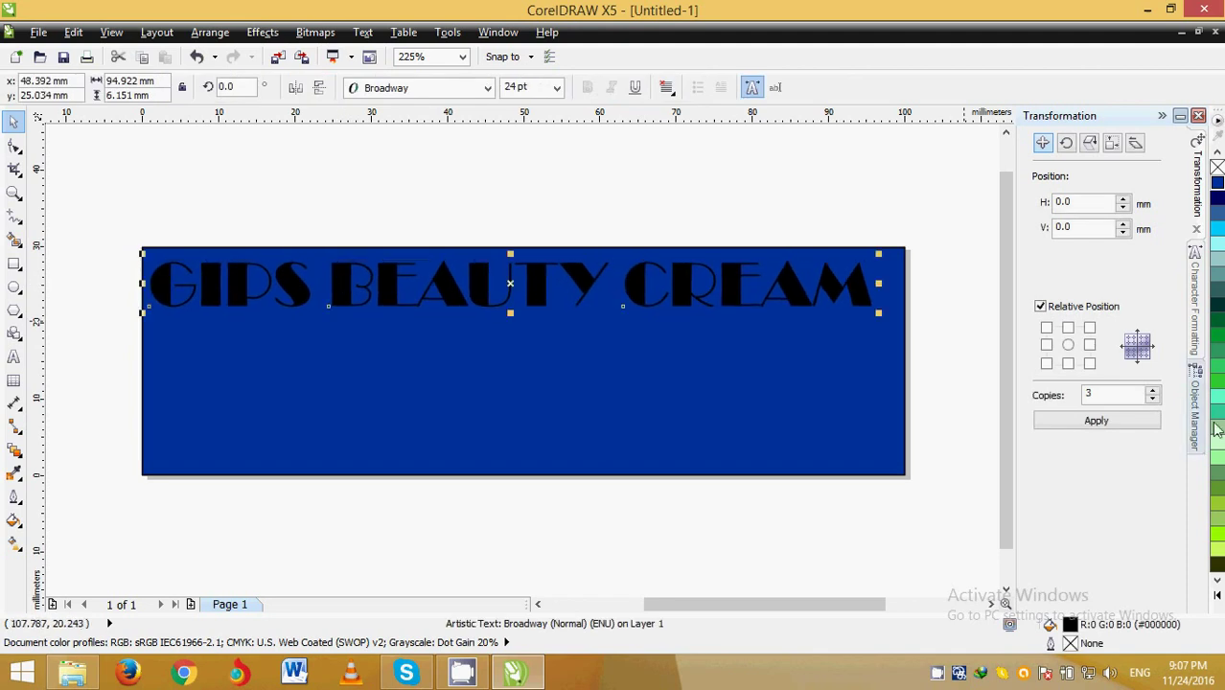
left_click(1217, 595)
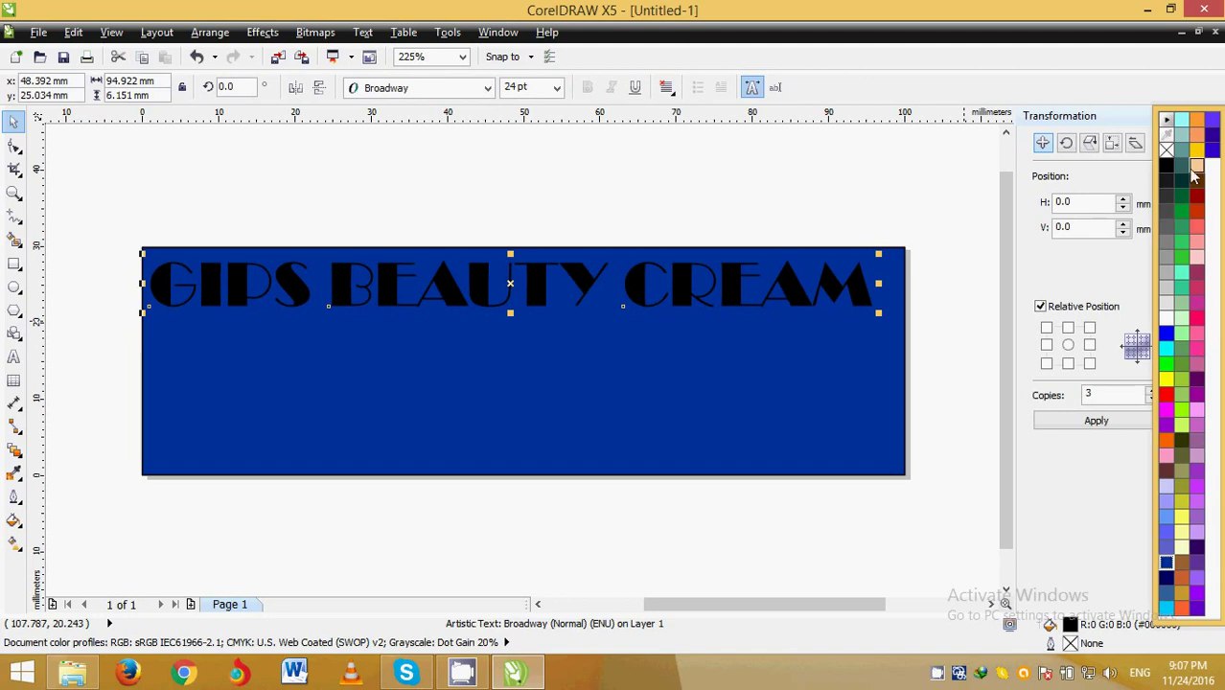
left_click(1167, 318)
left_click(596, 142)
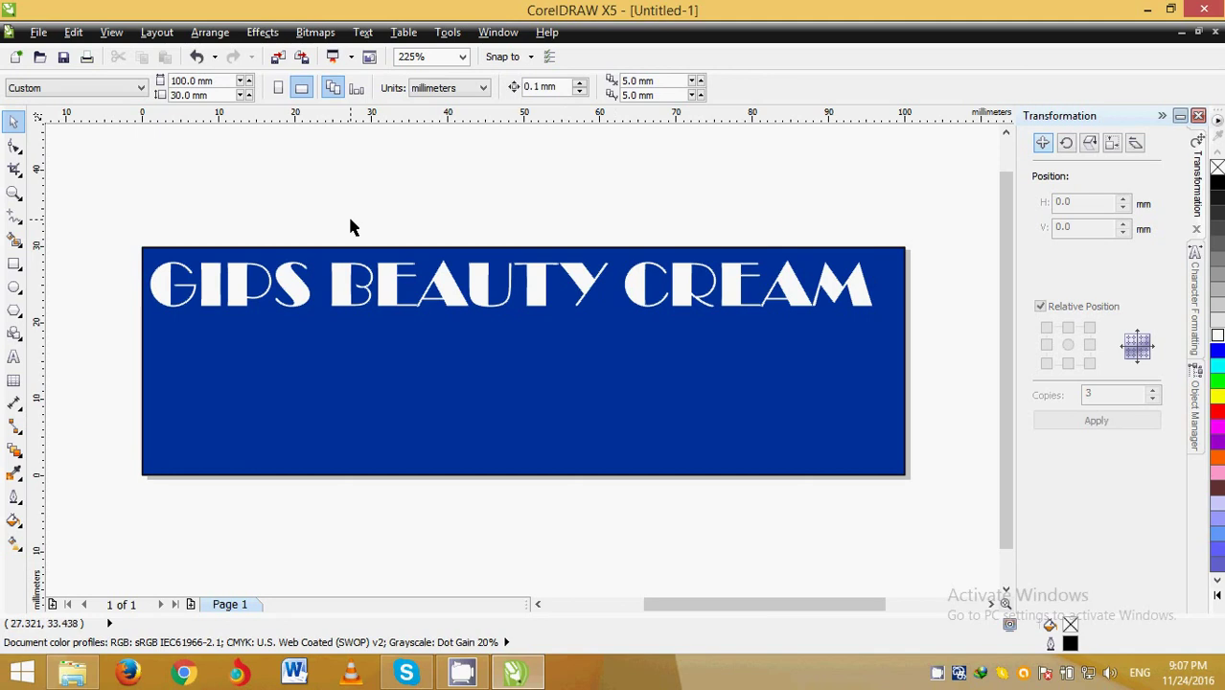
left_click(355, 268)
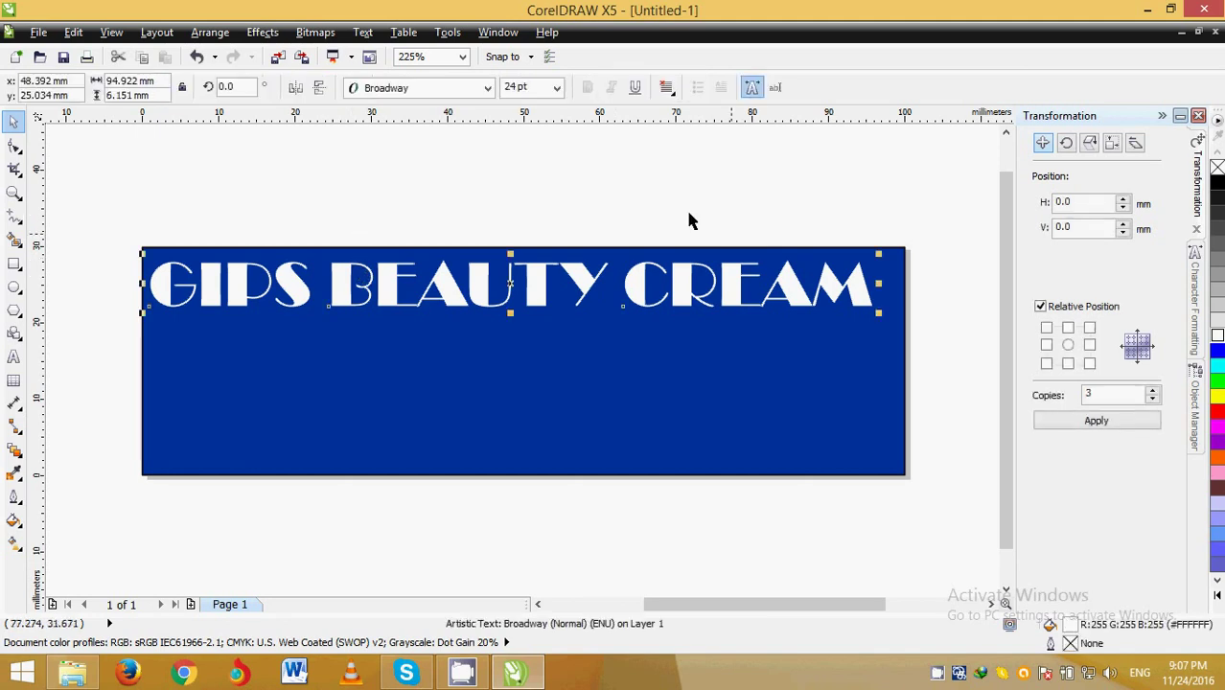
Step: Set the title's font size to 18 pt and shift the text slightly to the right and up on the background
left_click(556, 88)
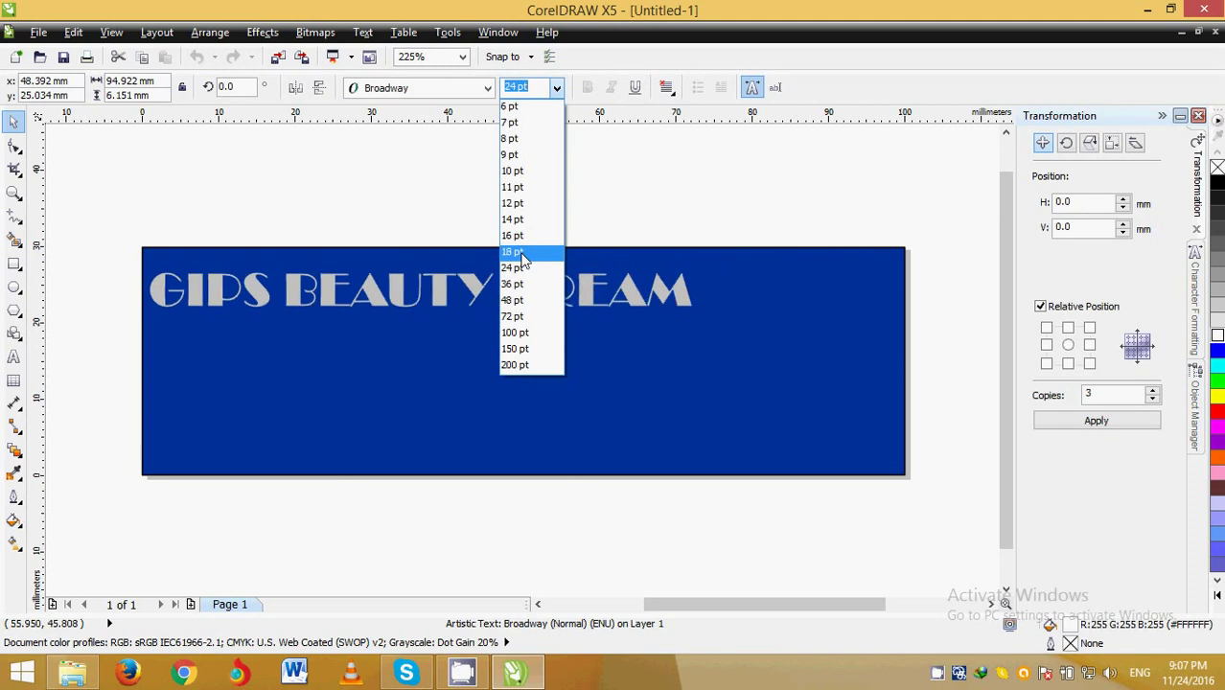
left_click(520, 255)
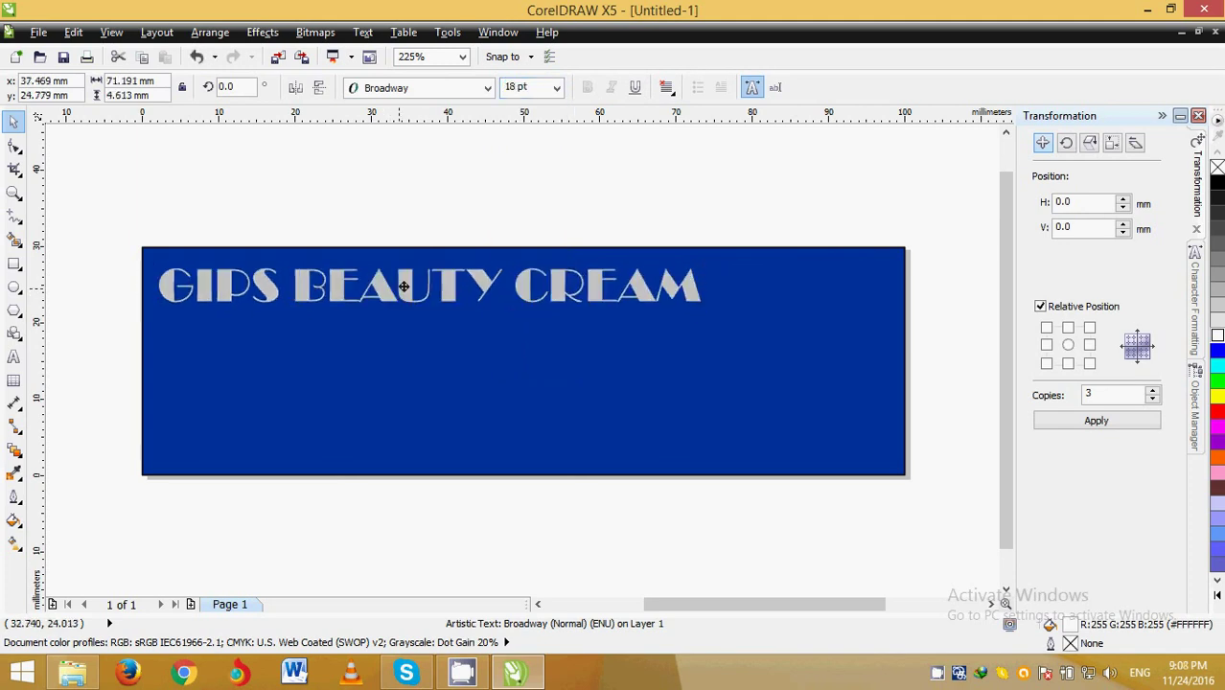
key("ctrl+space")
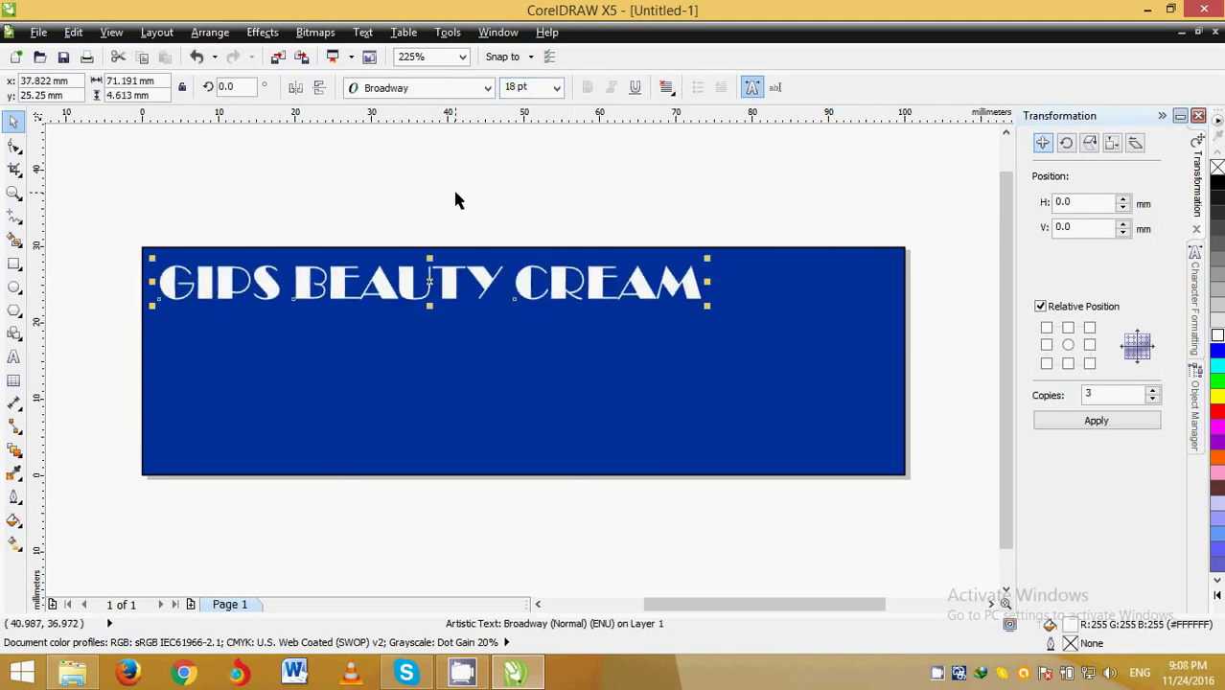
left_click(456, 199)
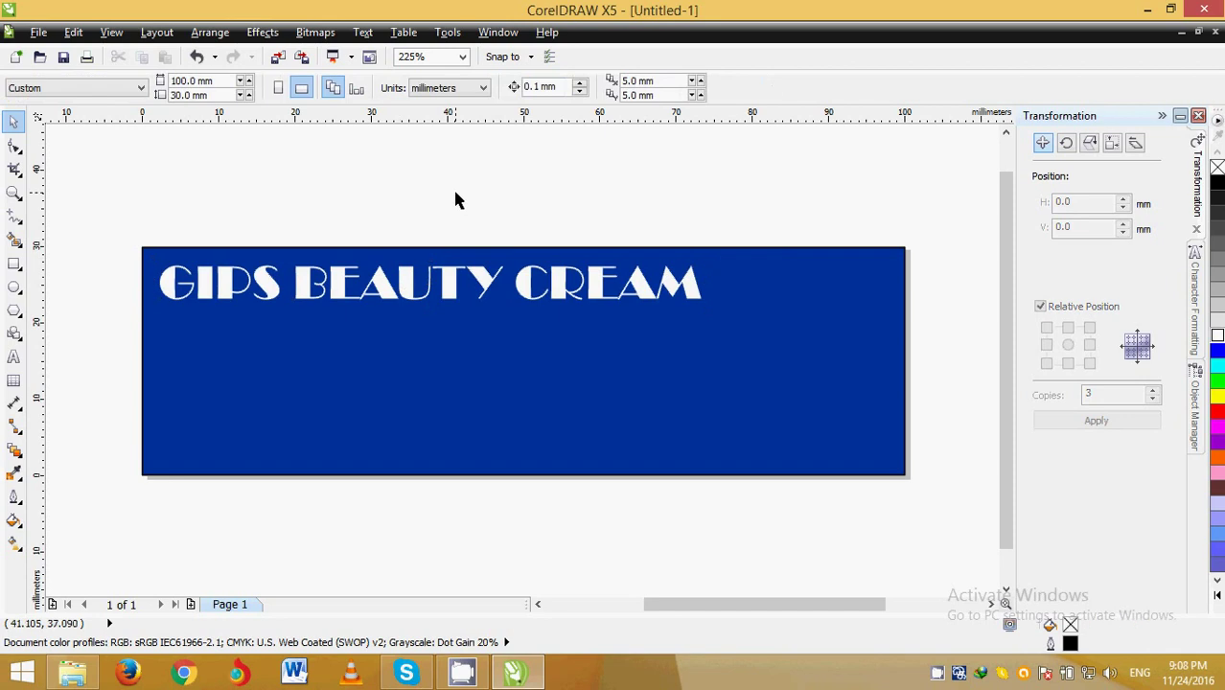
Step: Change the background rectangle's fill to dark brown (R:102 G:51 B:0)
left_click(820, 382)
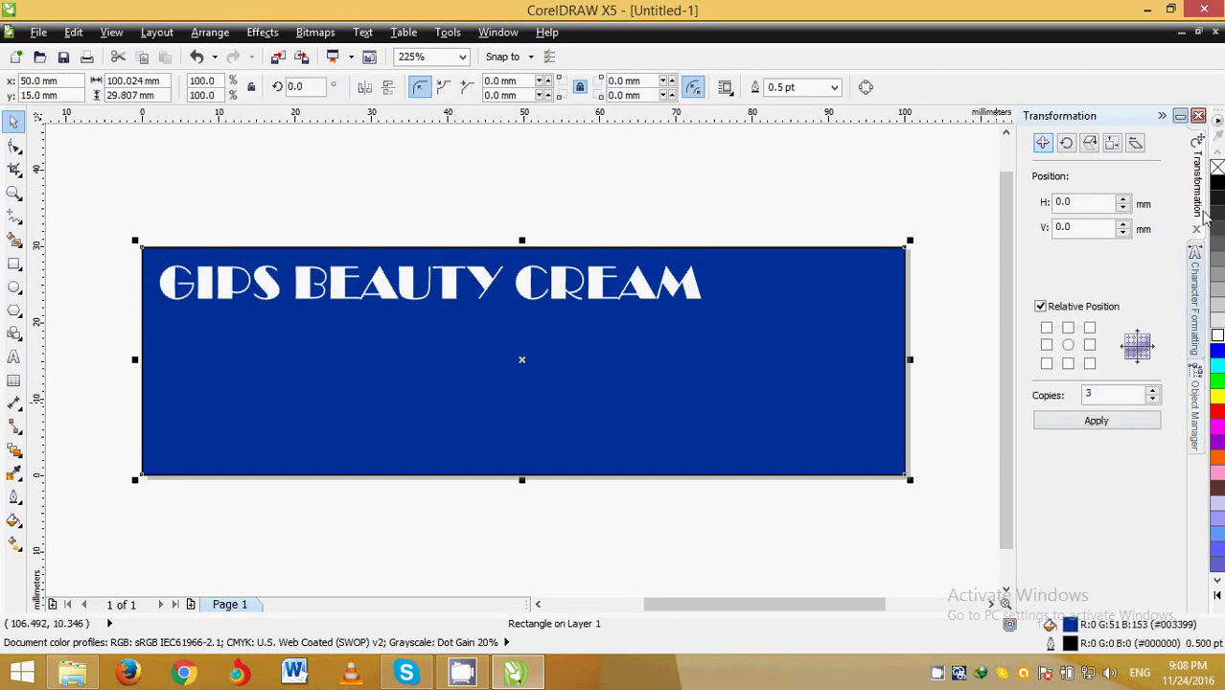
left_click(1218, 184)
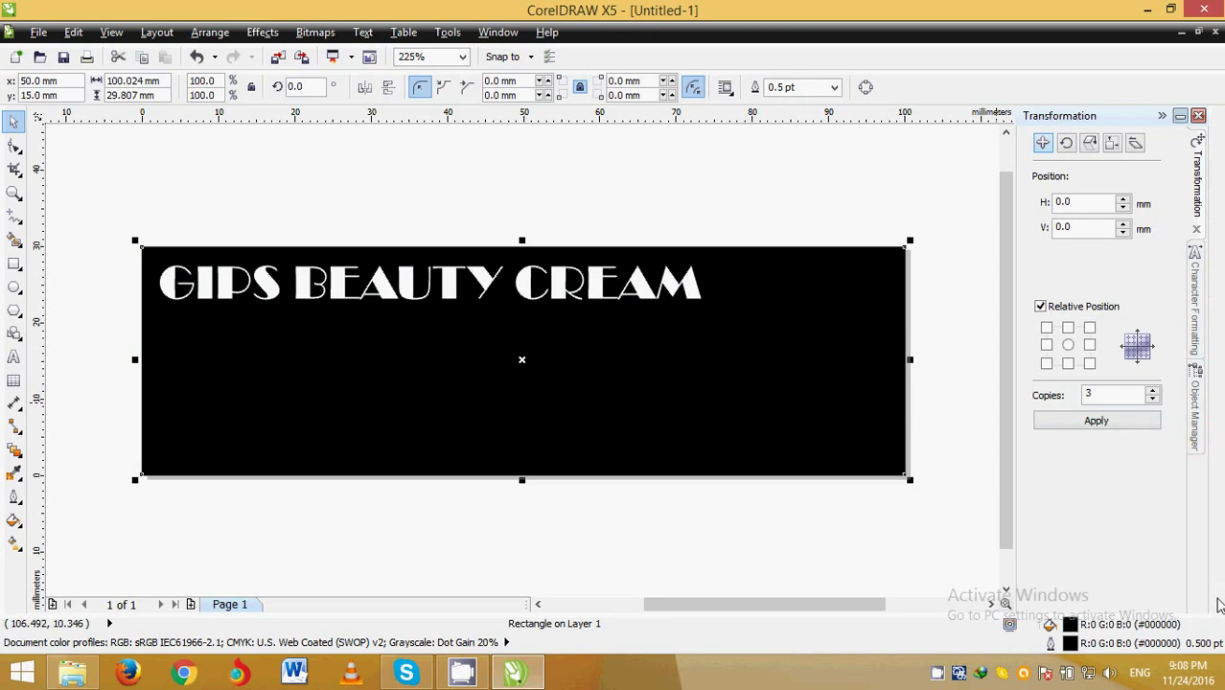
left_click(1218, 595)
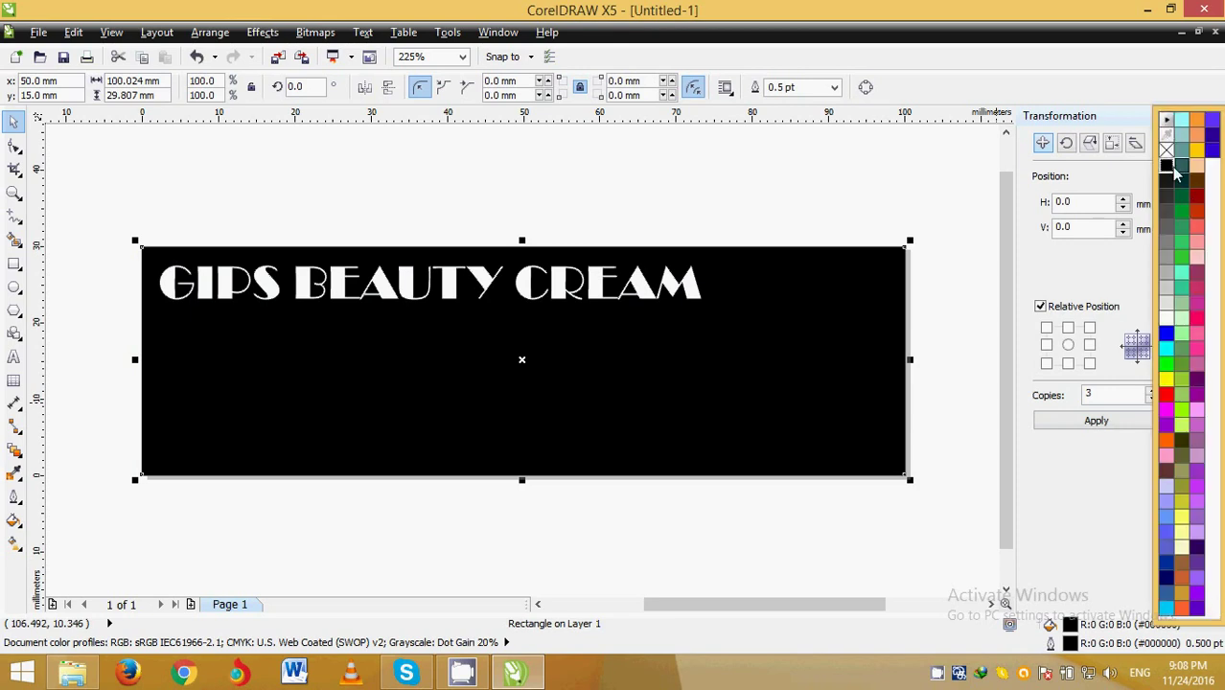
left_click(1196, 181)
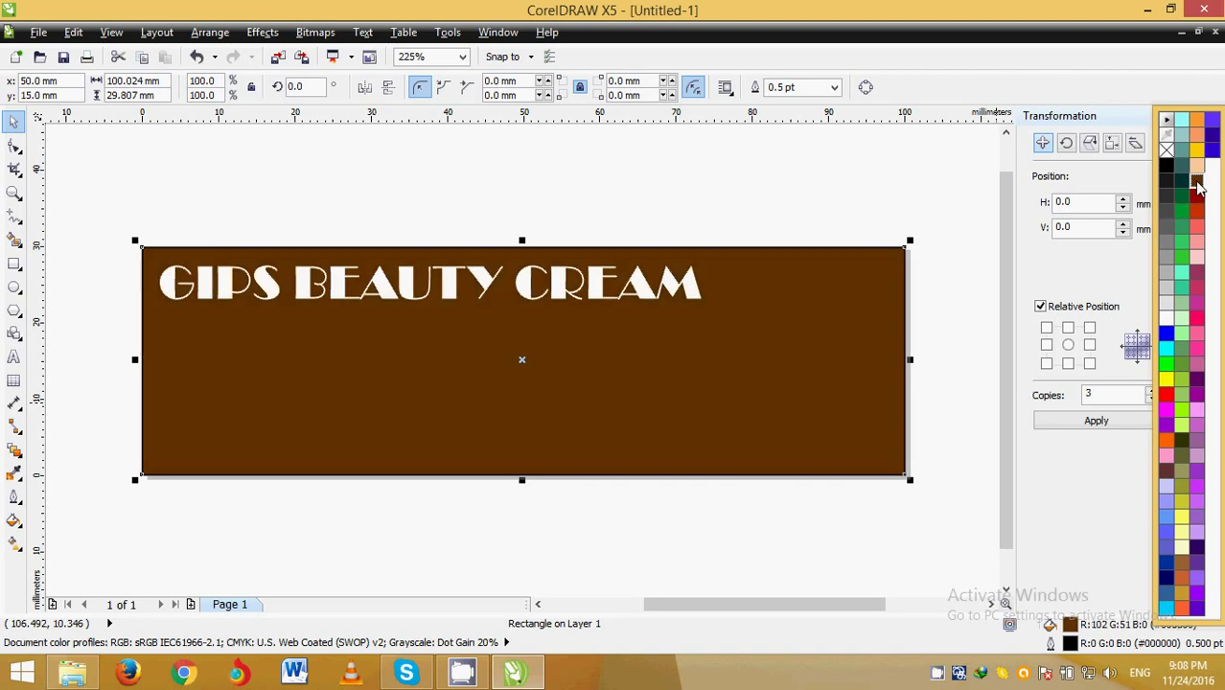
left_click(610, 177)
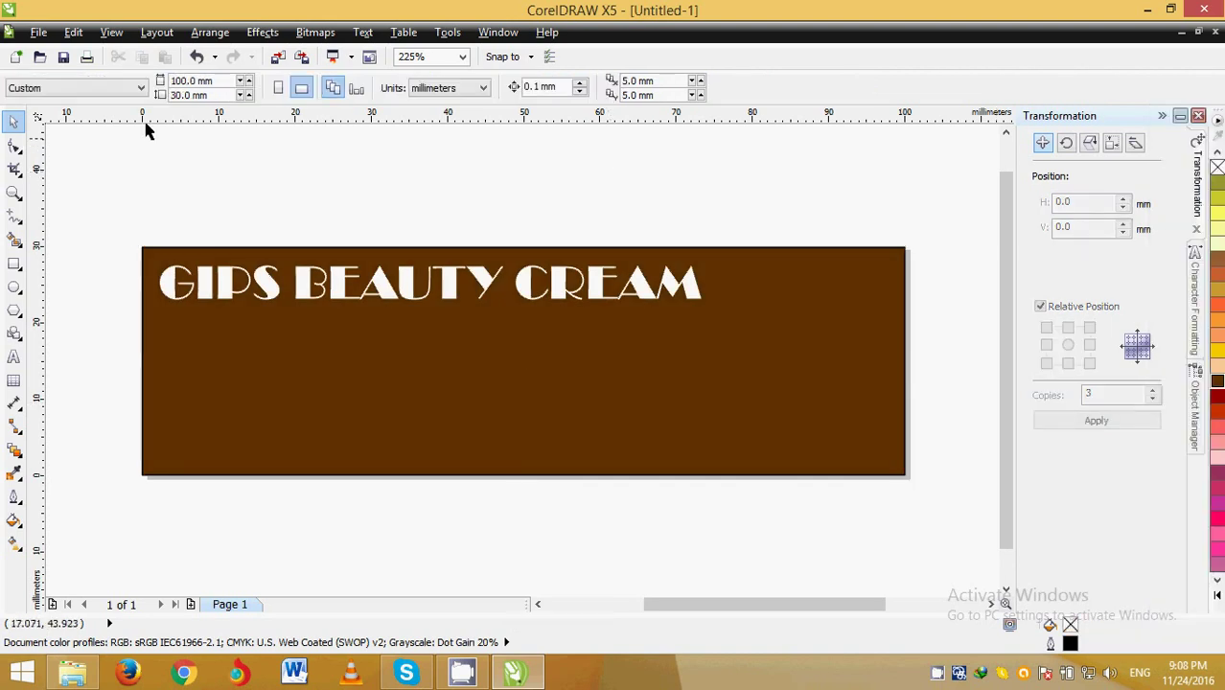
Step: Start an image import, look through the pictures in New folder and select woman-snow-winter-portrait-40503.jpeg
left_click(39, 32)
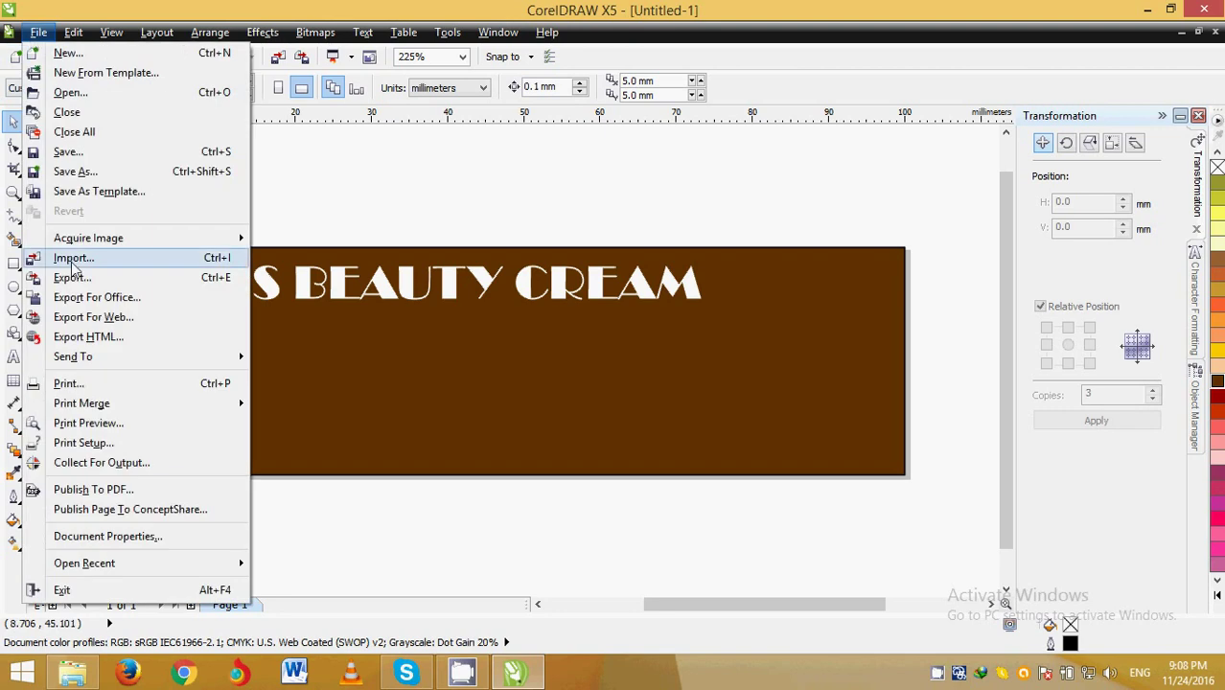
key("Escape")
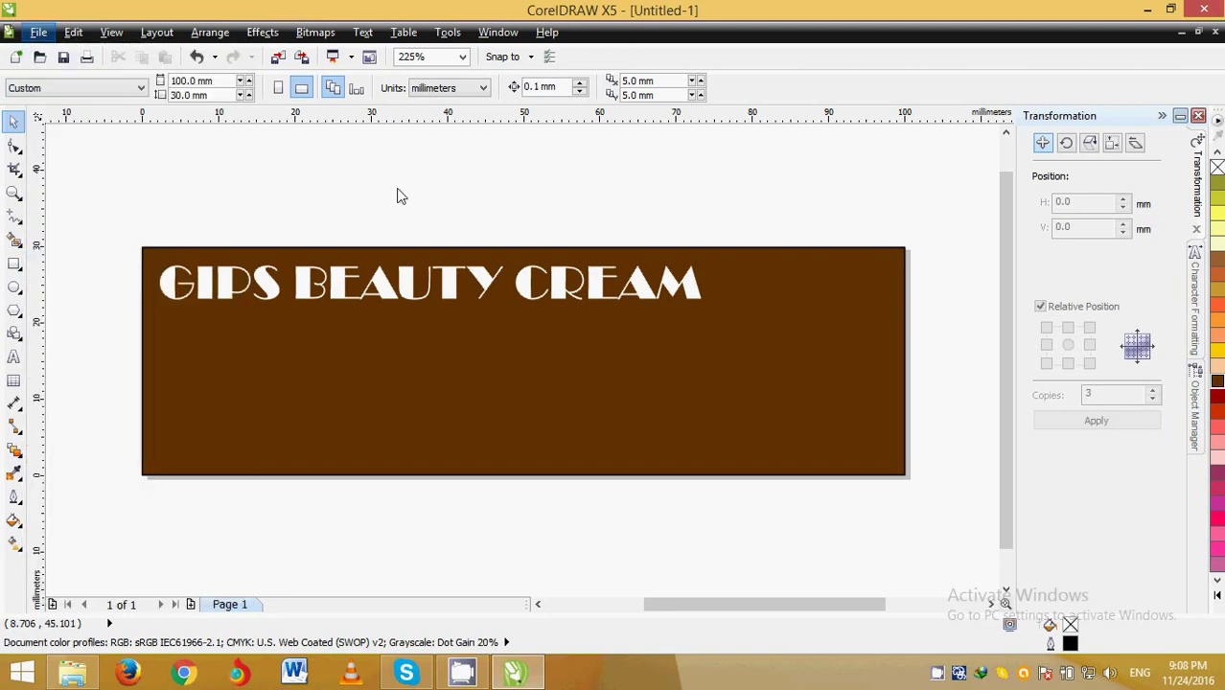
key("ctrl+i")
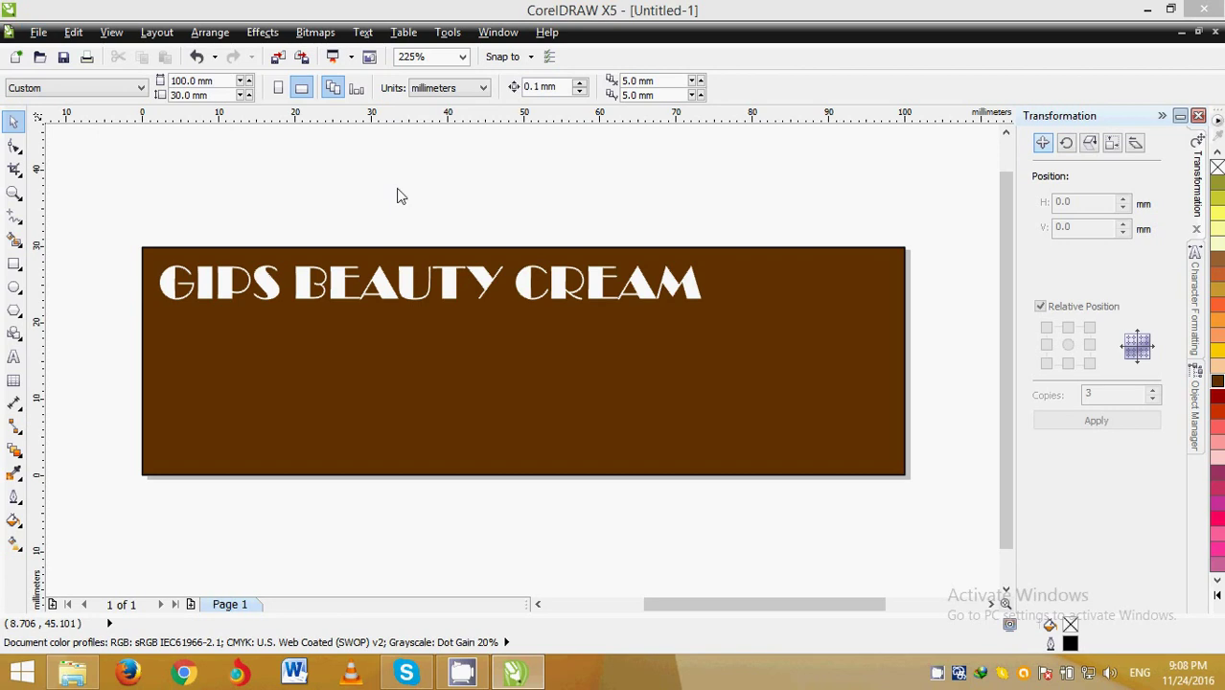
left_click(631, 383)
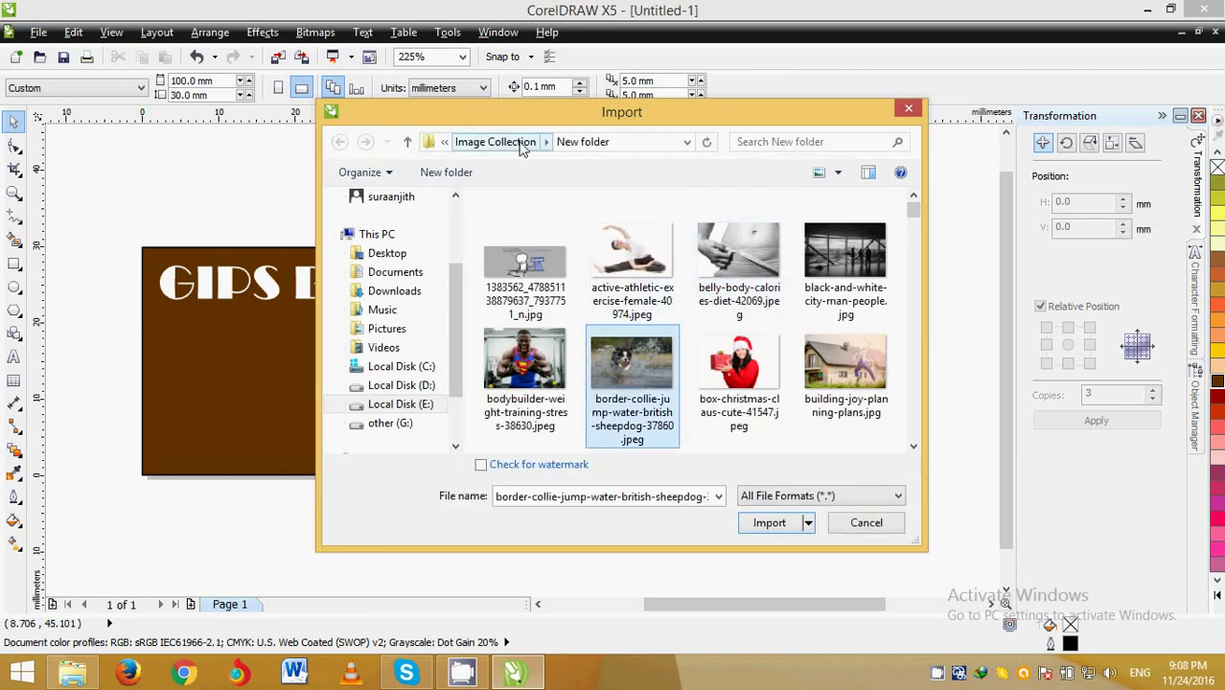
left_click(738, 374)
scroll(758, 378, "down", 3)
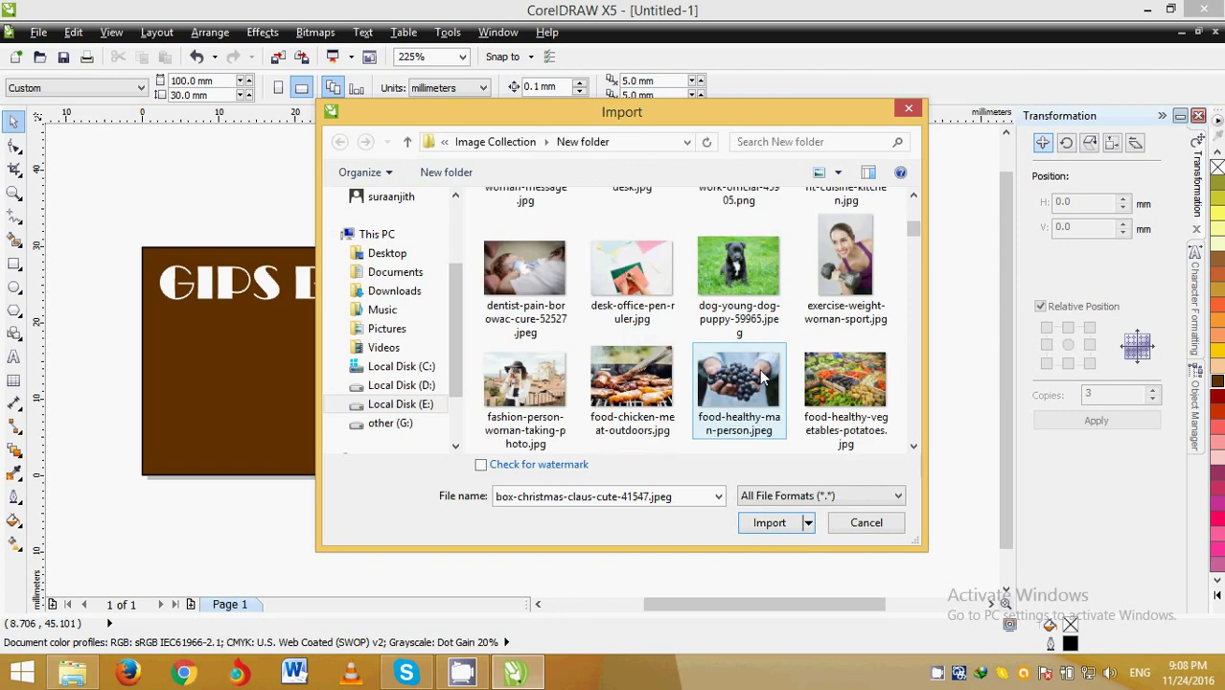
scroll(776, 381, "down", 1)
scroll(788, 387, "down", 1)
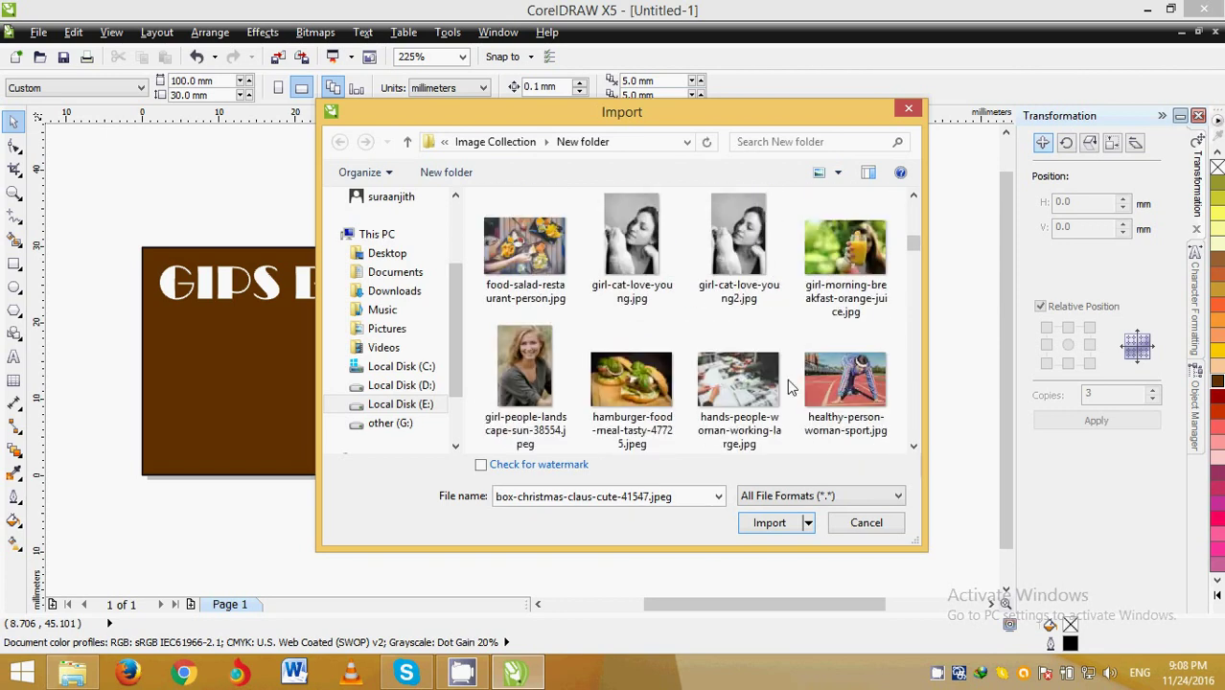
scroll(788, 386, "down", 2)
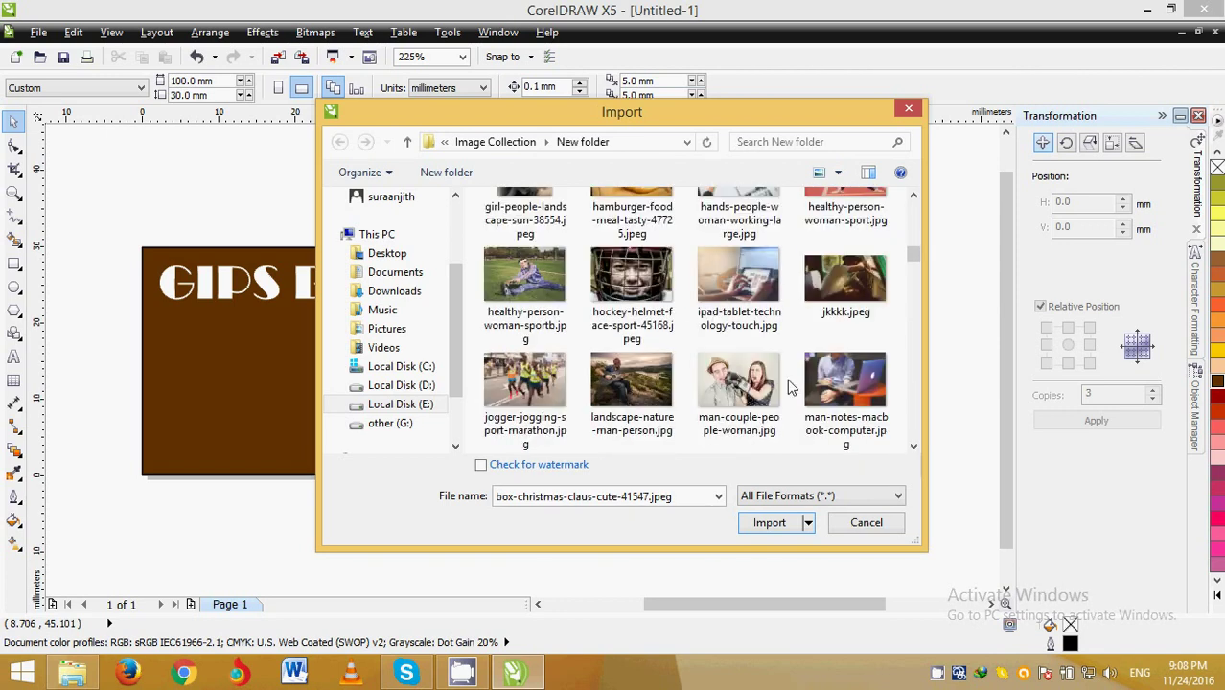
scroll(788, 386, "down", 2)
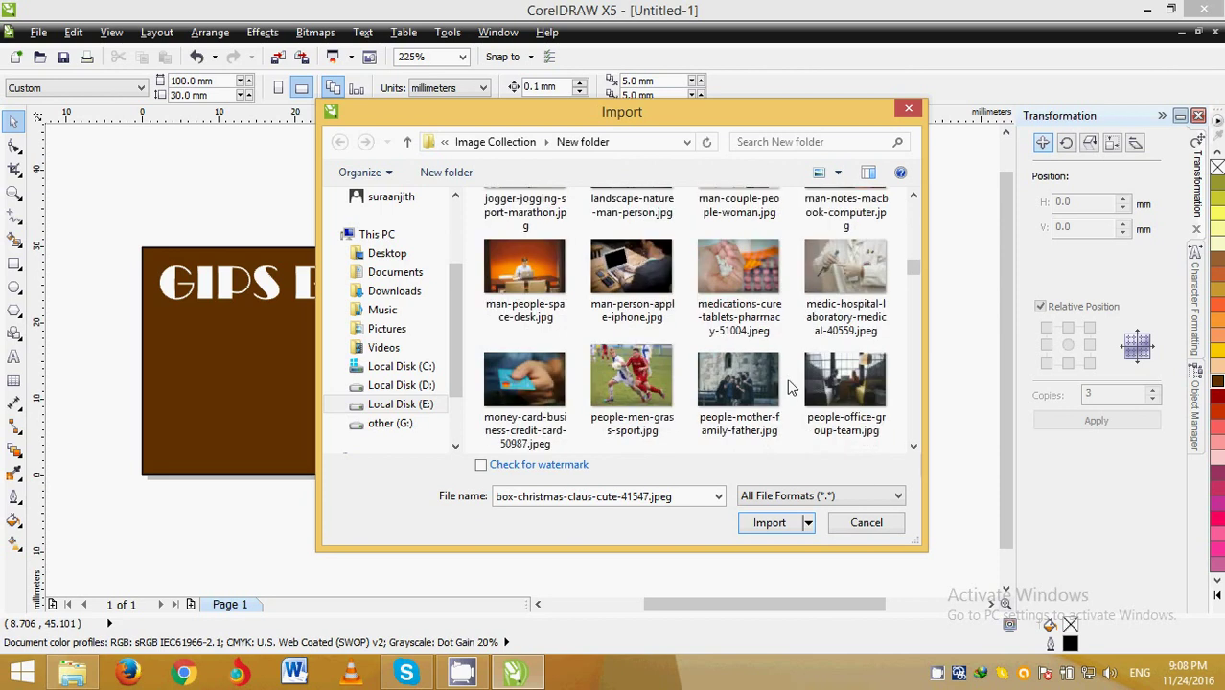
scroll(786, 385, "down", 1)
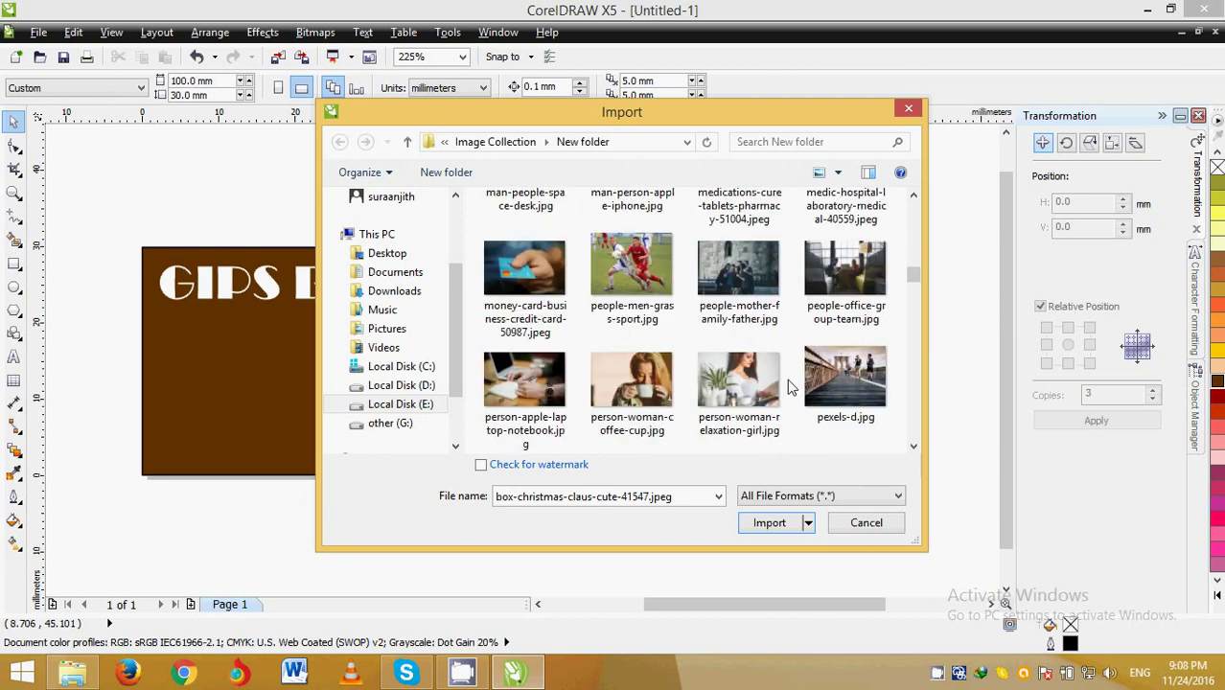
scroll(787, 383, "down", 1)
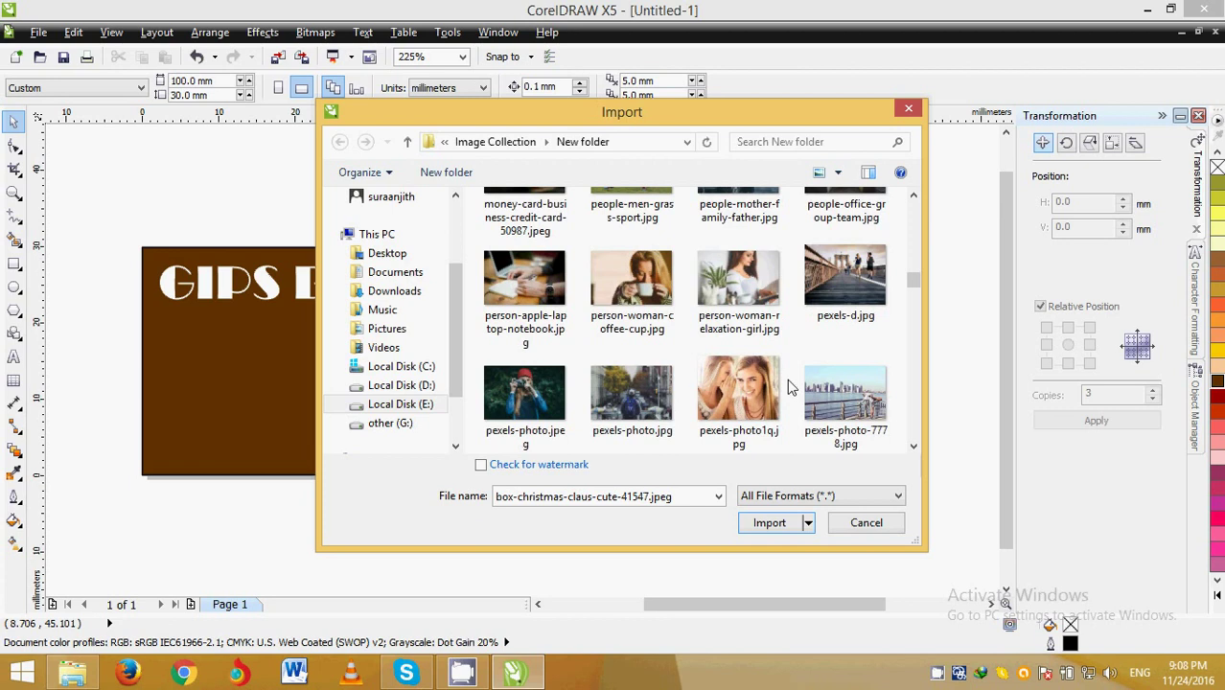
scroll(787, 386, "down", 2)
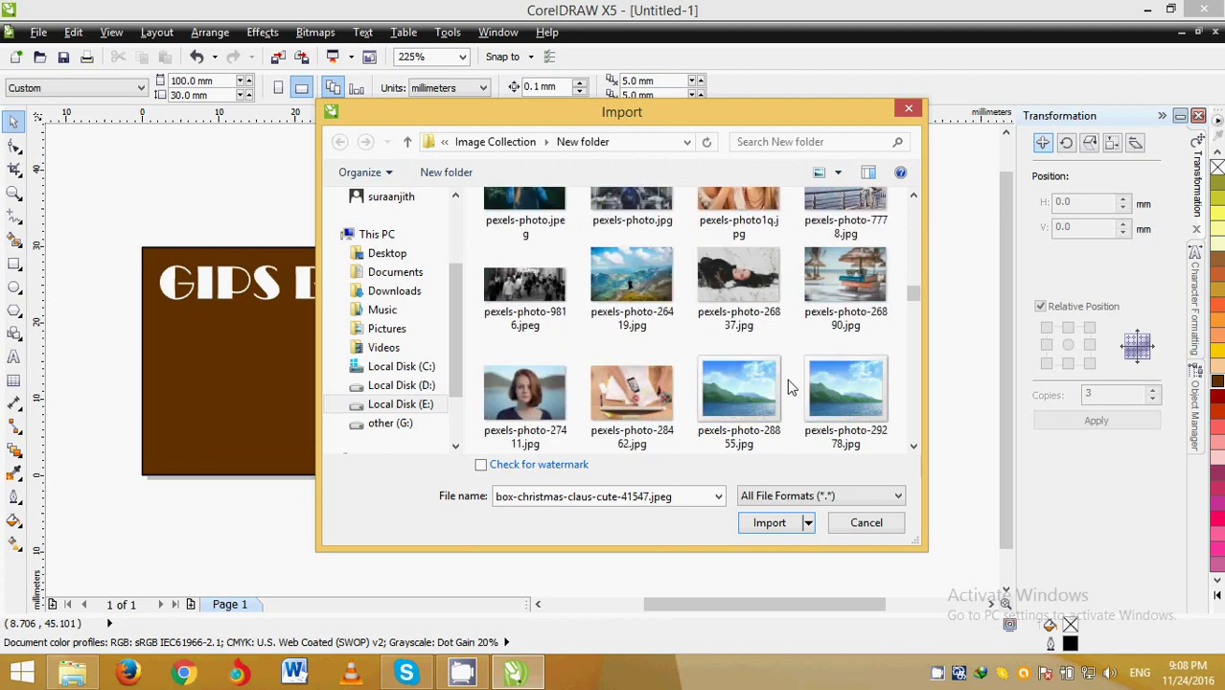
scroll(790, 386, "down", 5)
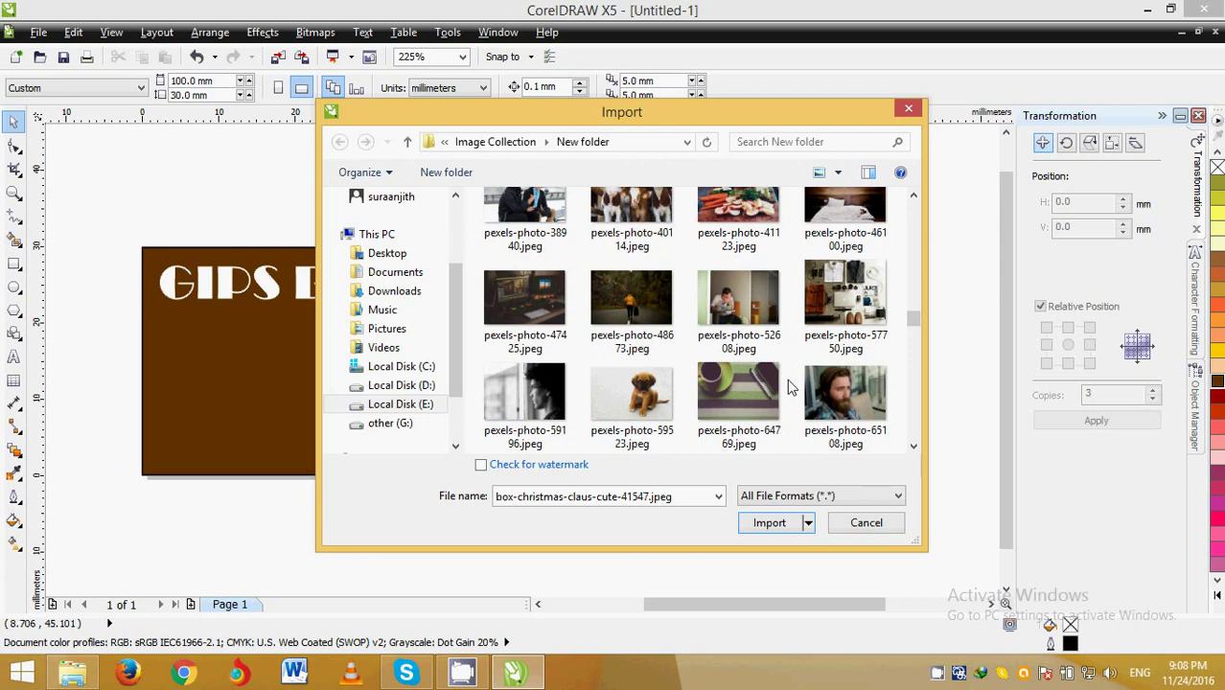
scroll(789, 386, "down", 2)
scroll(790, 386, "down", 2)
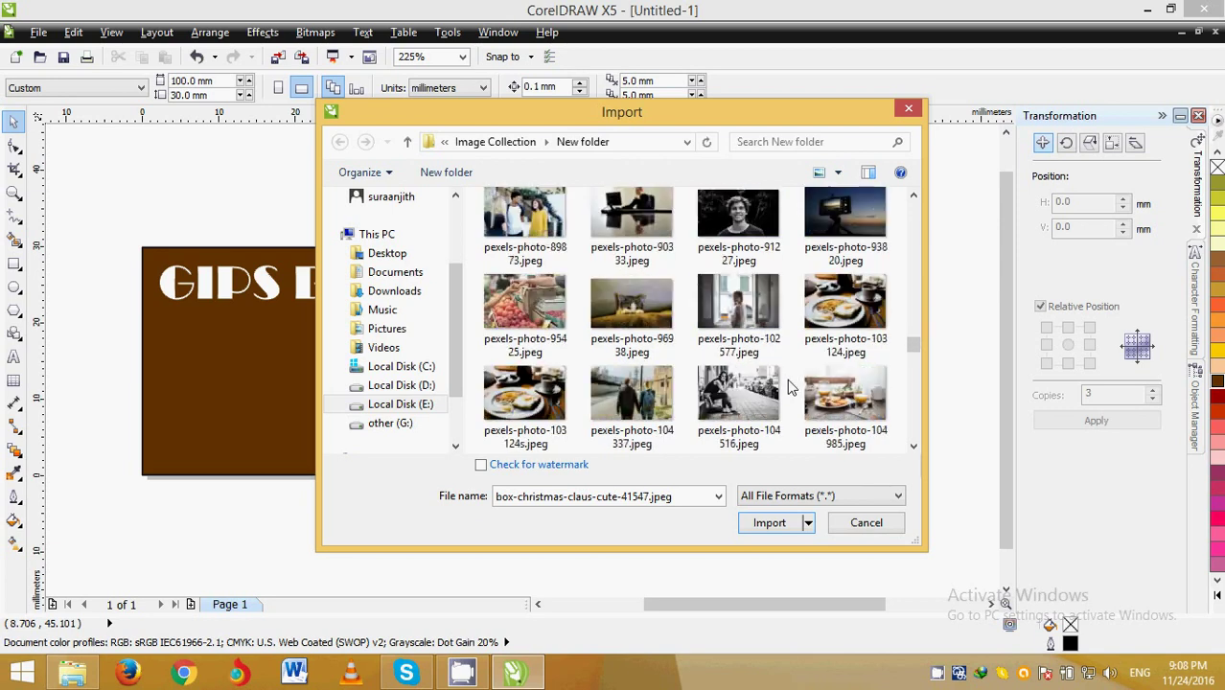
scroll(790, 386, "down", 1)
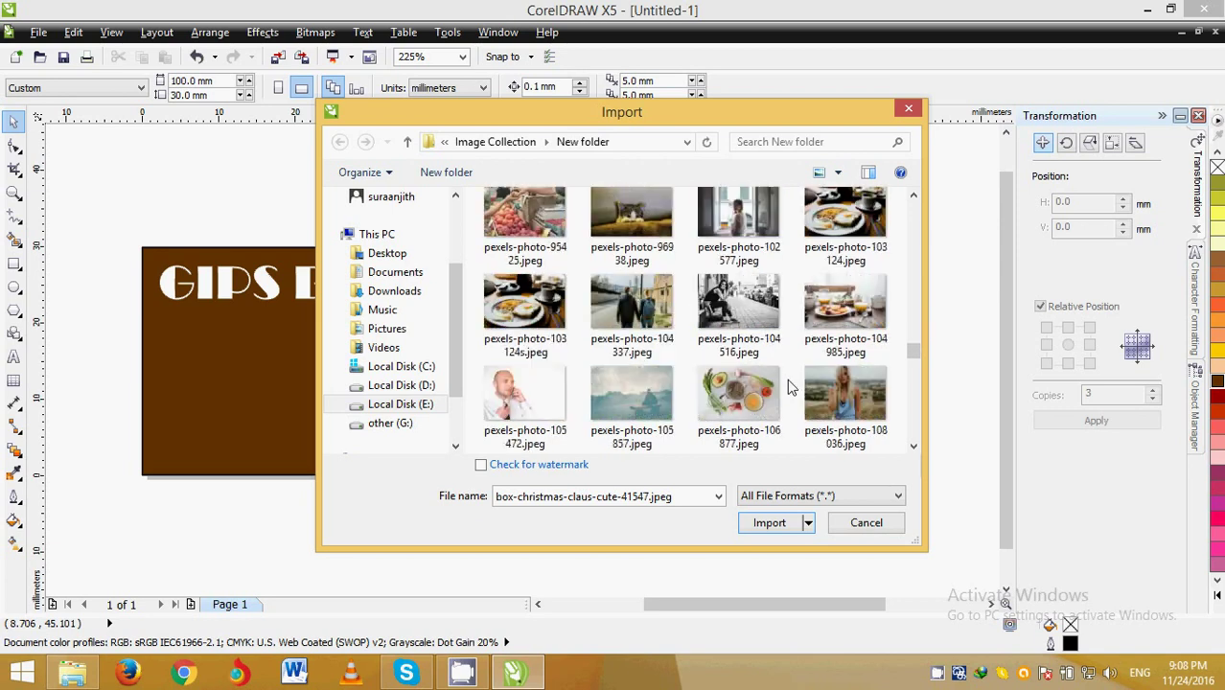
scroll(790, 386, "down", 1)
scroll(790, 386, "down", 2)
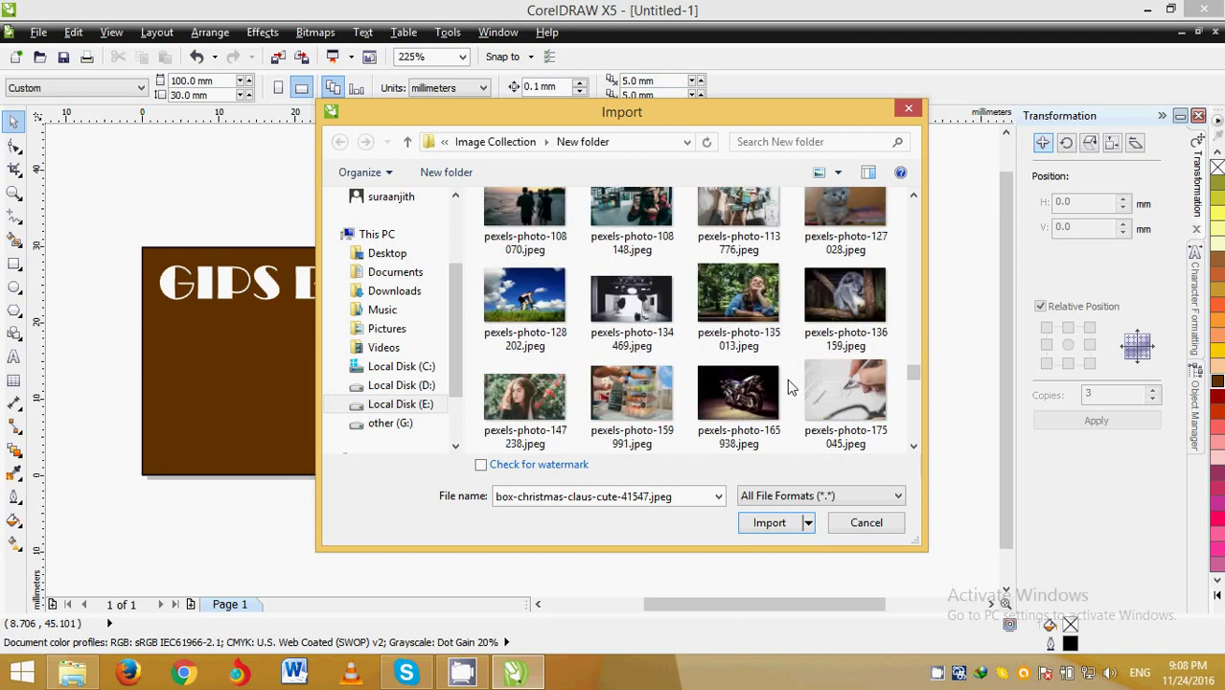
scroll(789, 386, "down", 3)
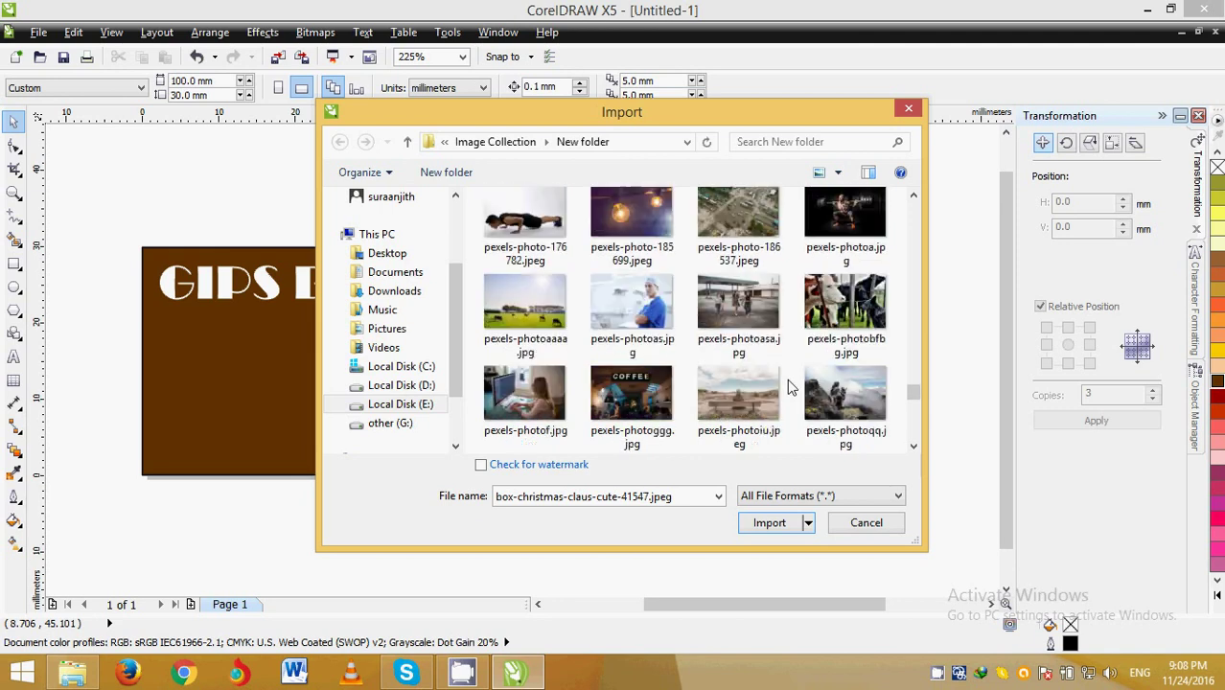
scroll(790, 386, "down", 1)
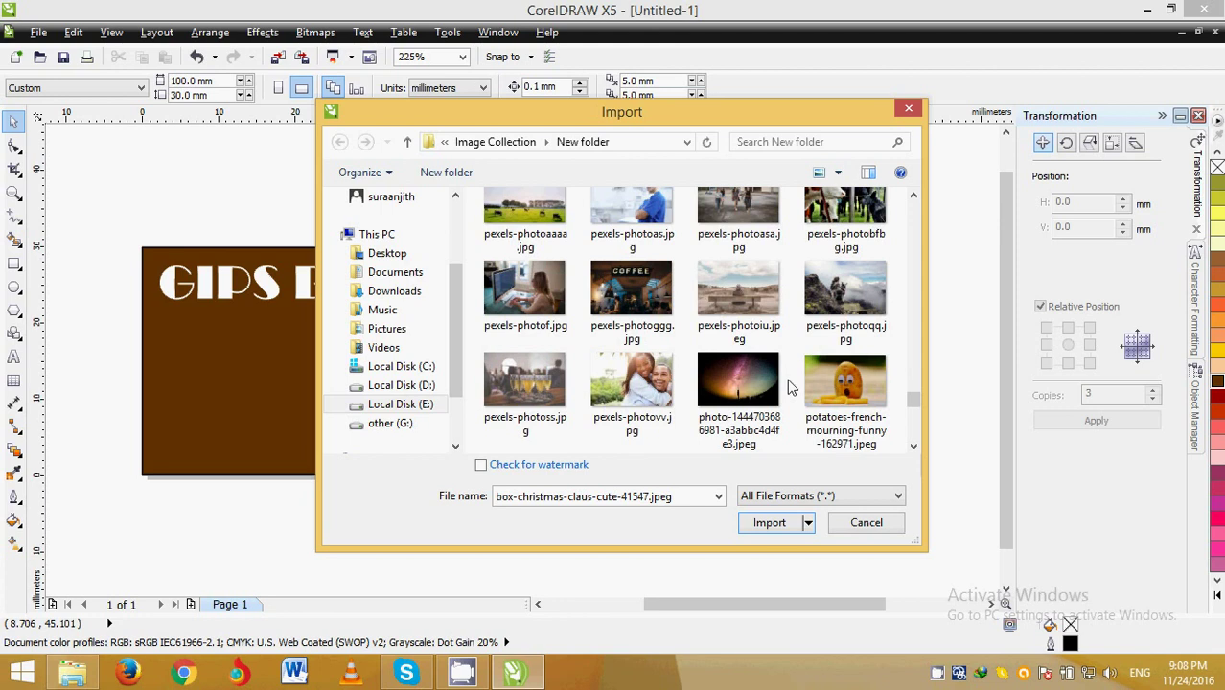
scroll(788, 380, "down", 3)
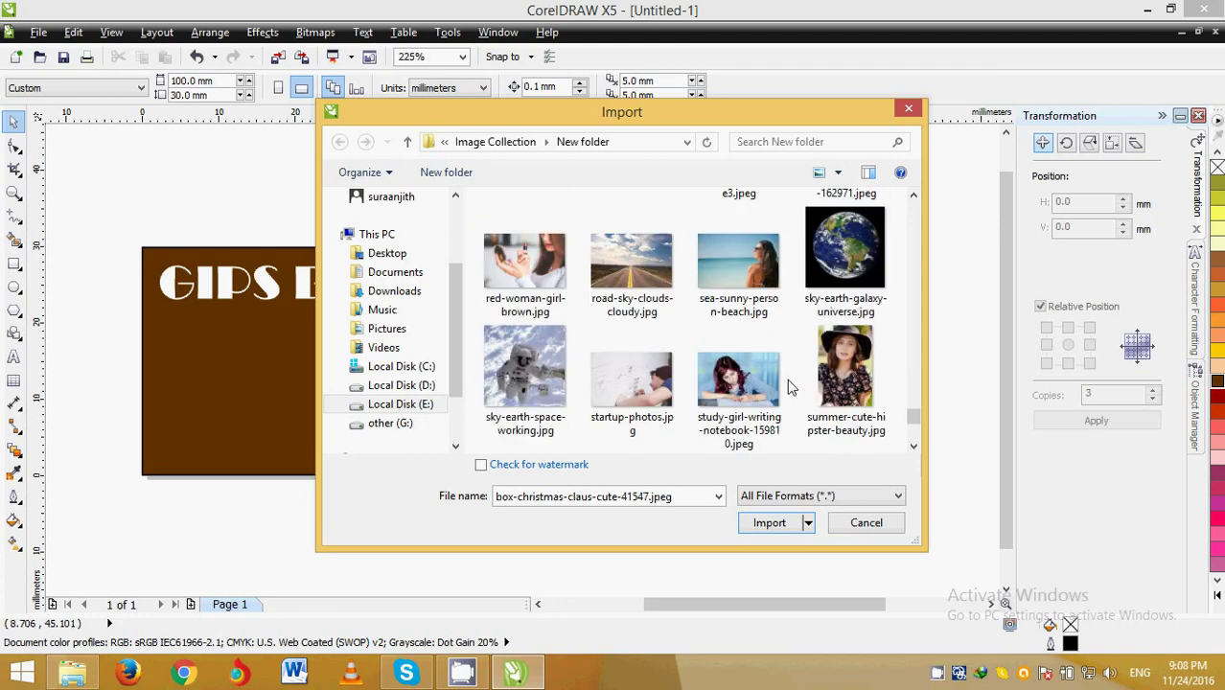
scroll(787, 387, "down", 1)
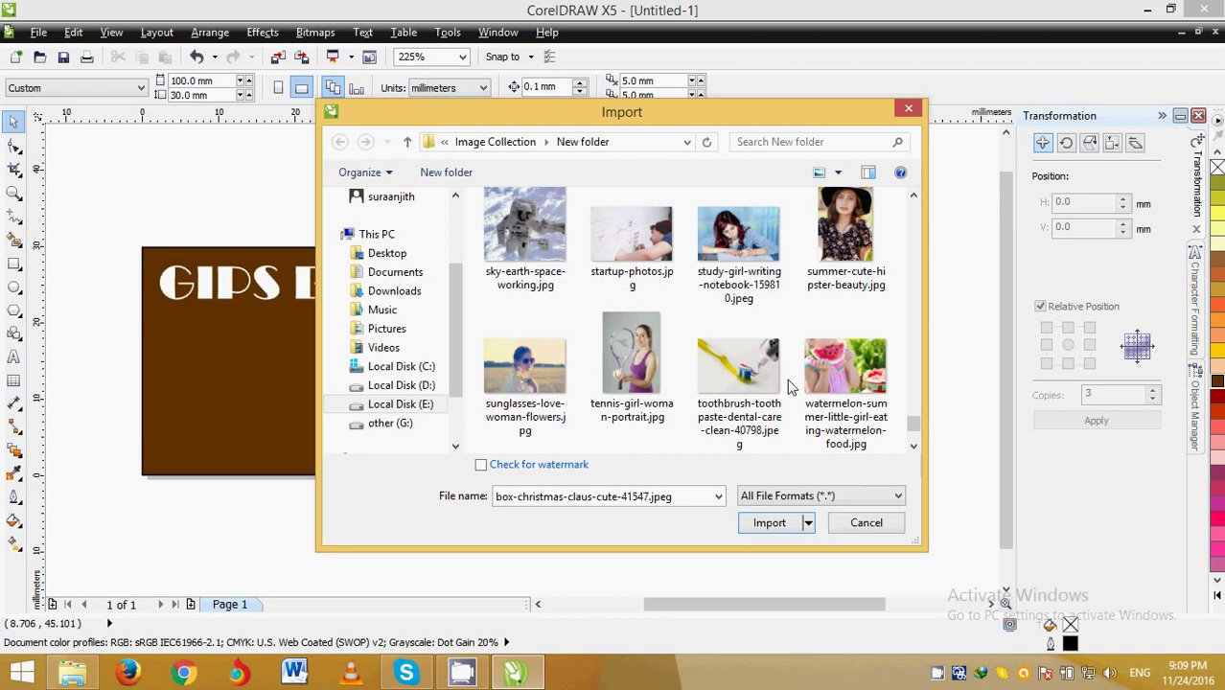
scroll(787, 386, "down", 1)
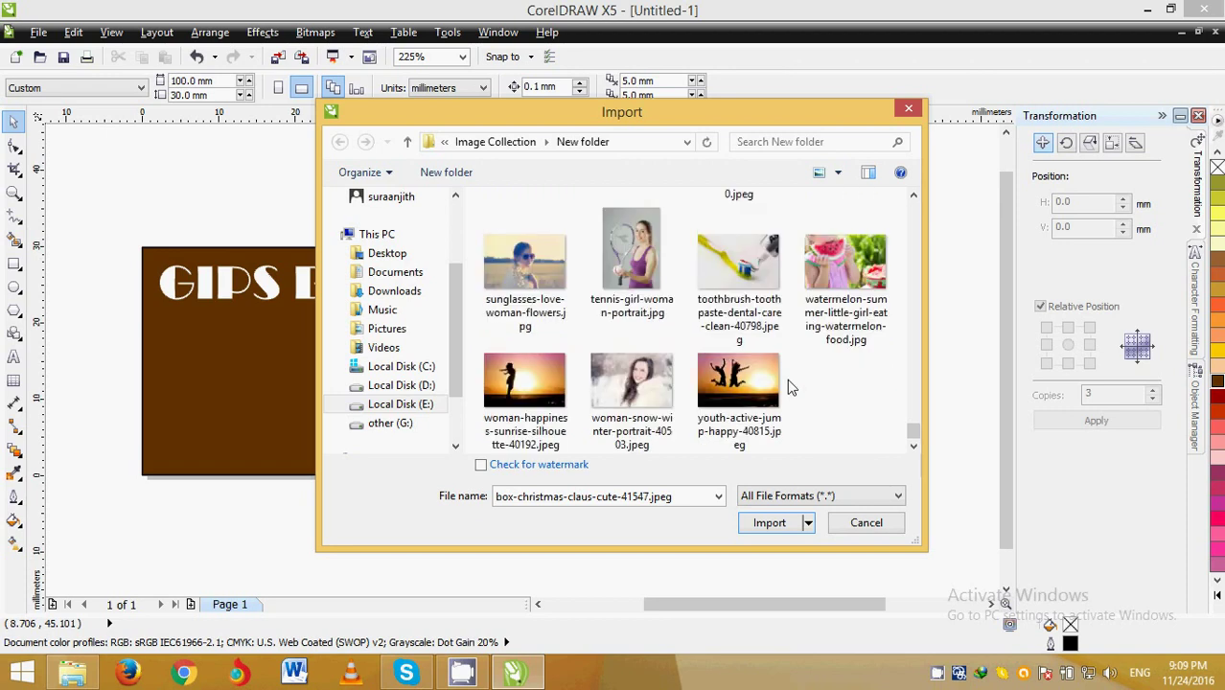
left_click(639, 393)
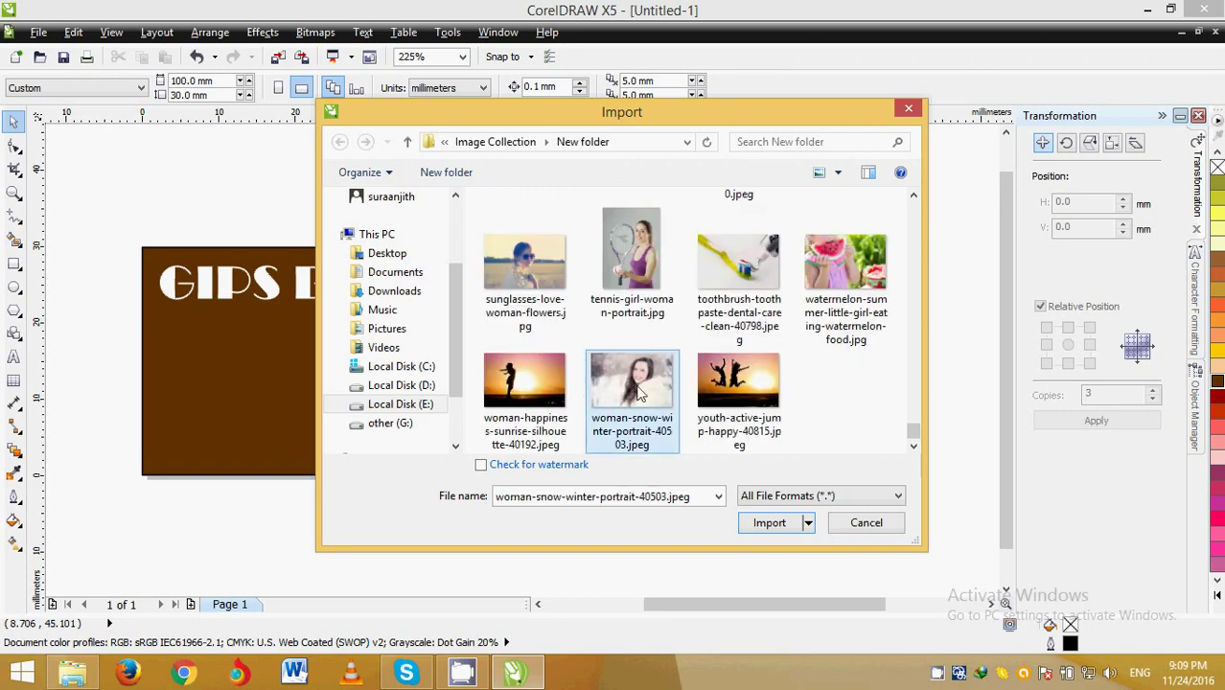
Step: Look through the pictures in New folder2 of the Image Collection for a suitable portrait
left_click(505, 141)
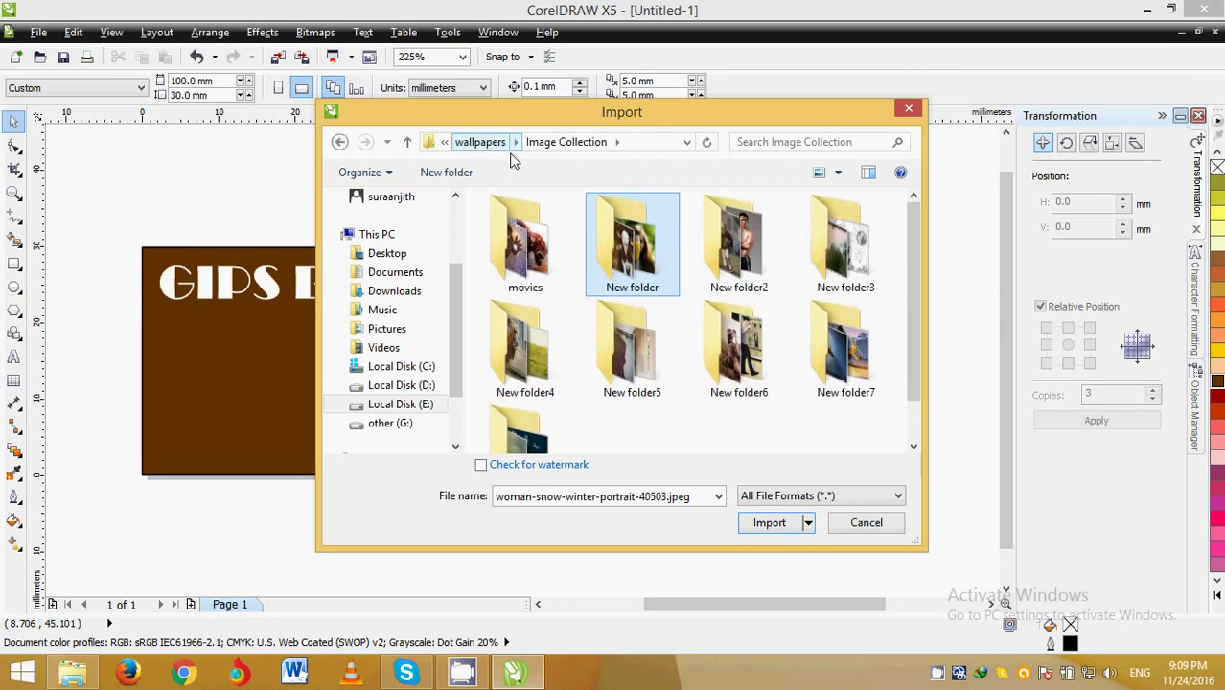
double_click(725, 252)
scroll(690, 362, "down", 1)
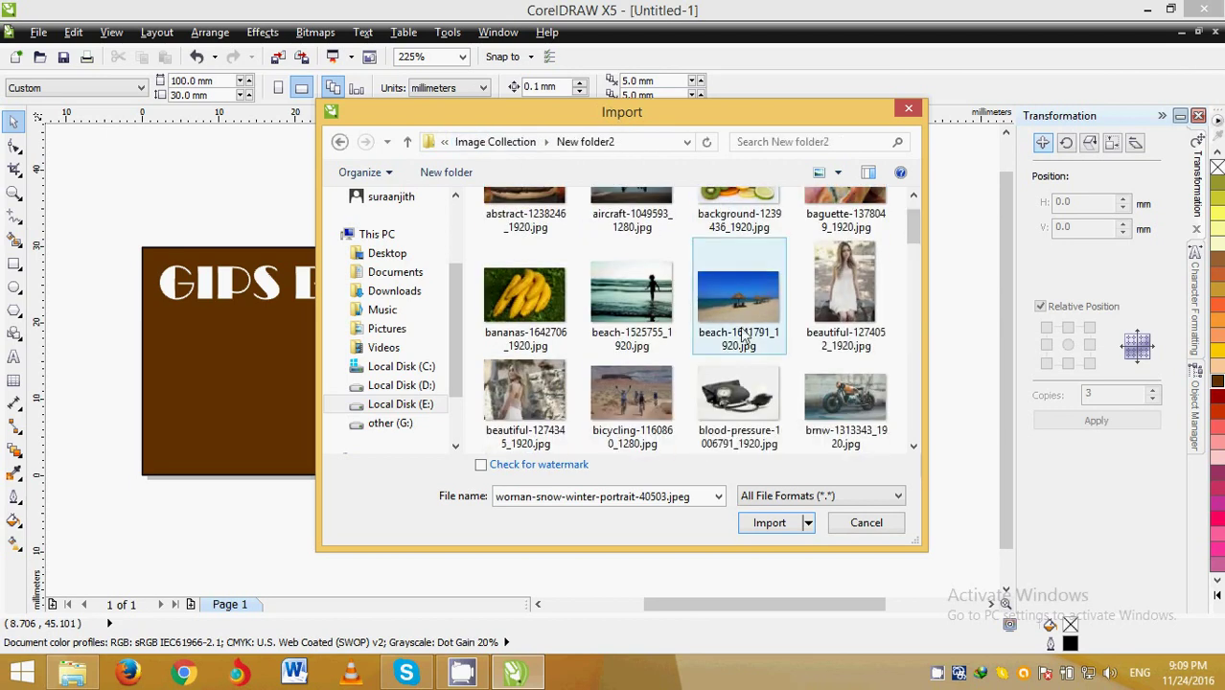
scroll(743, 335, "down", 4)
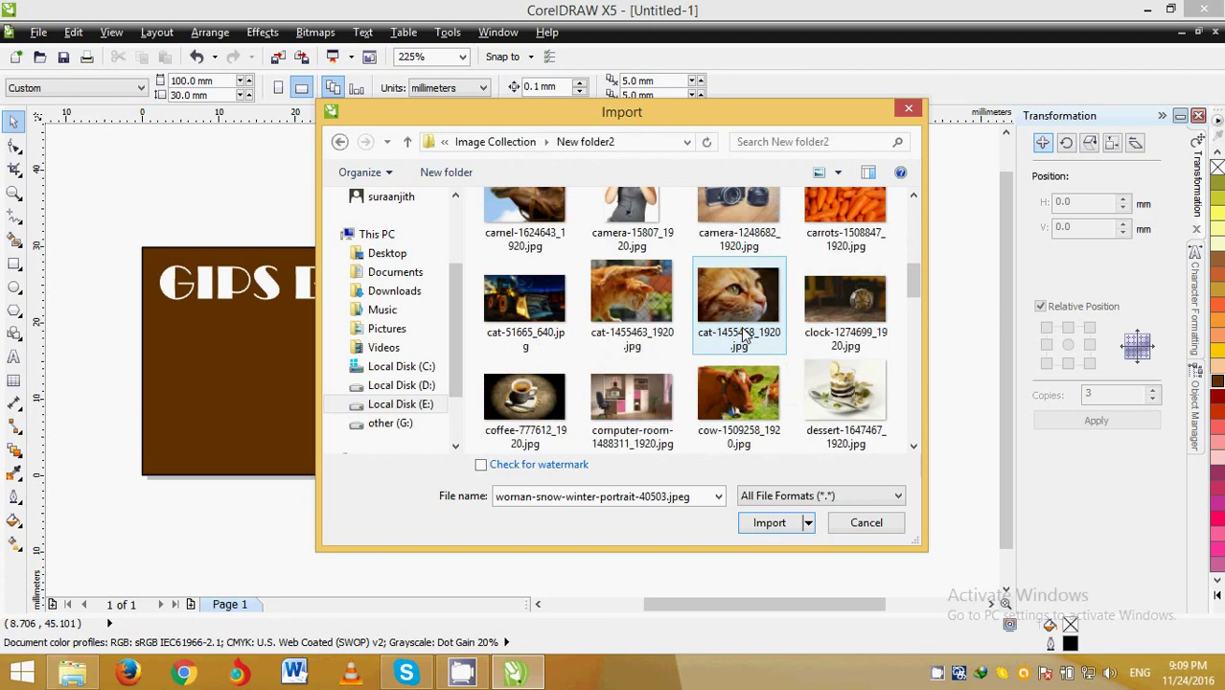
scroll(743, 333, "down", 3)
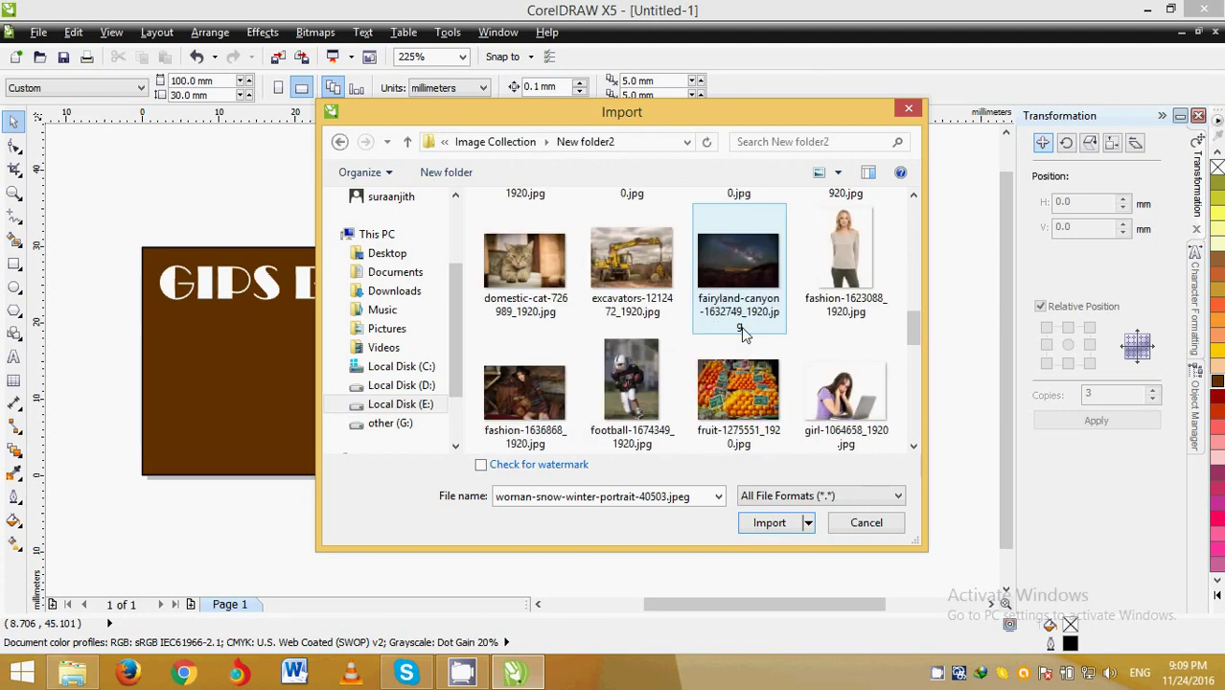
scroll(743, 332, "down", 3)
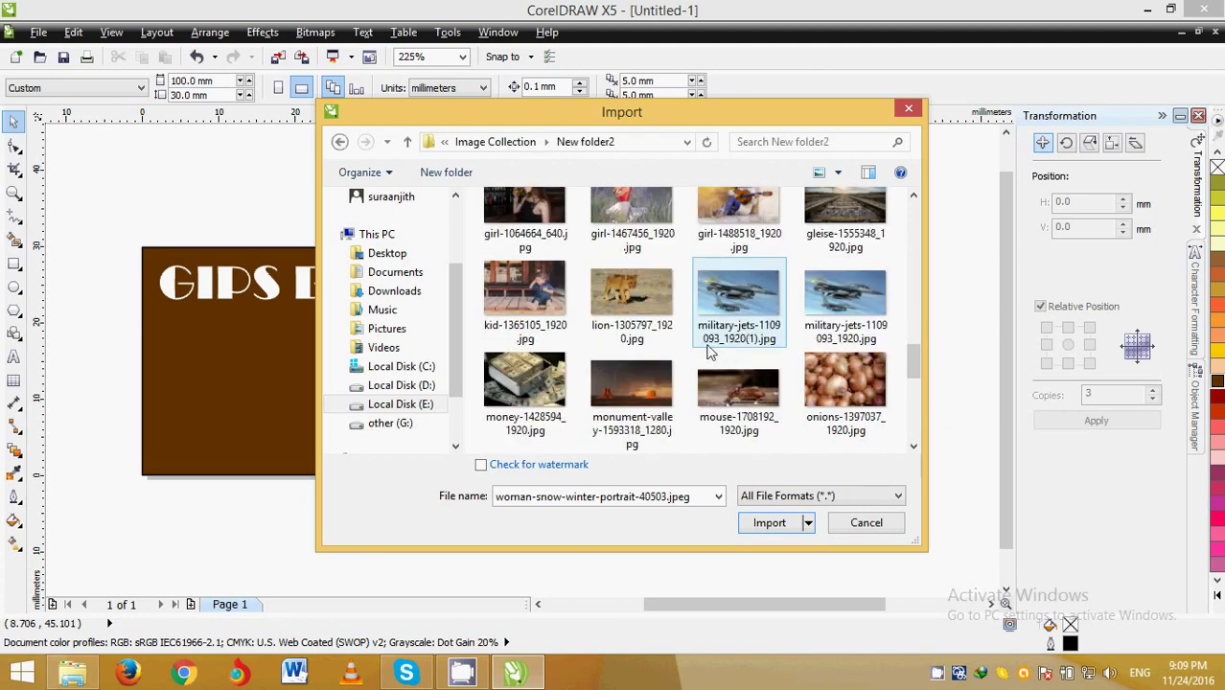
scroll(721, 346, "down", 1)
scroll(721, 346, "down", 1)
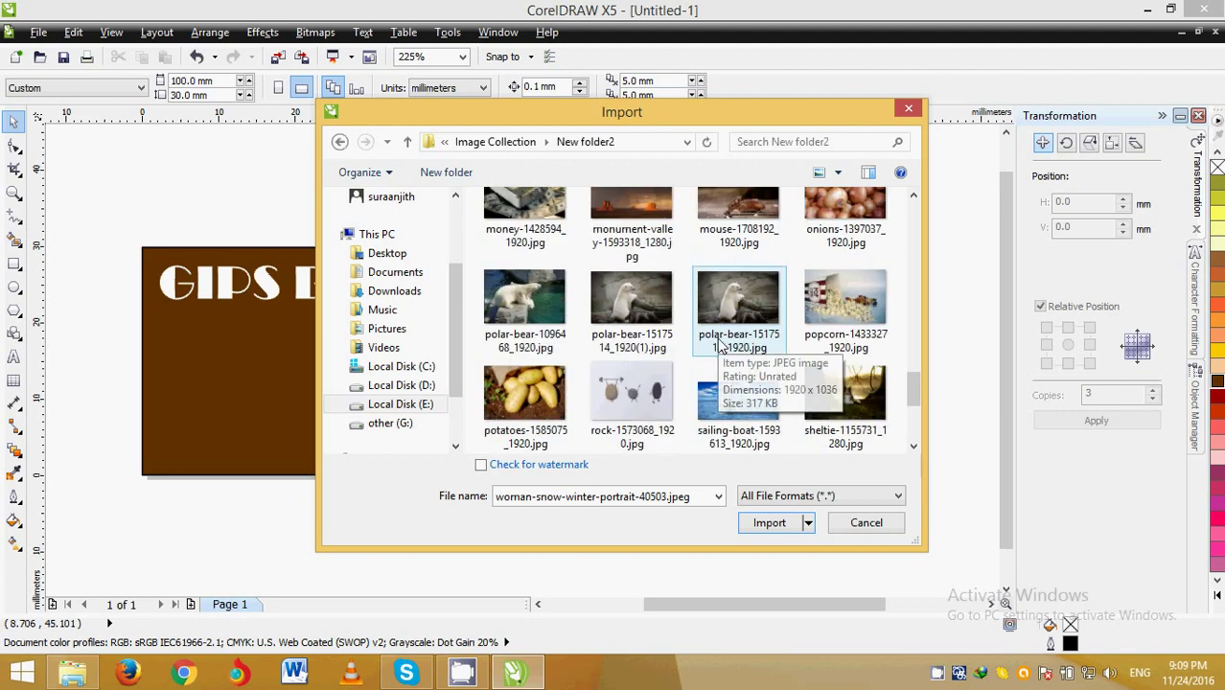
scroll(721, 346, "down", 2)
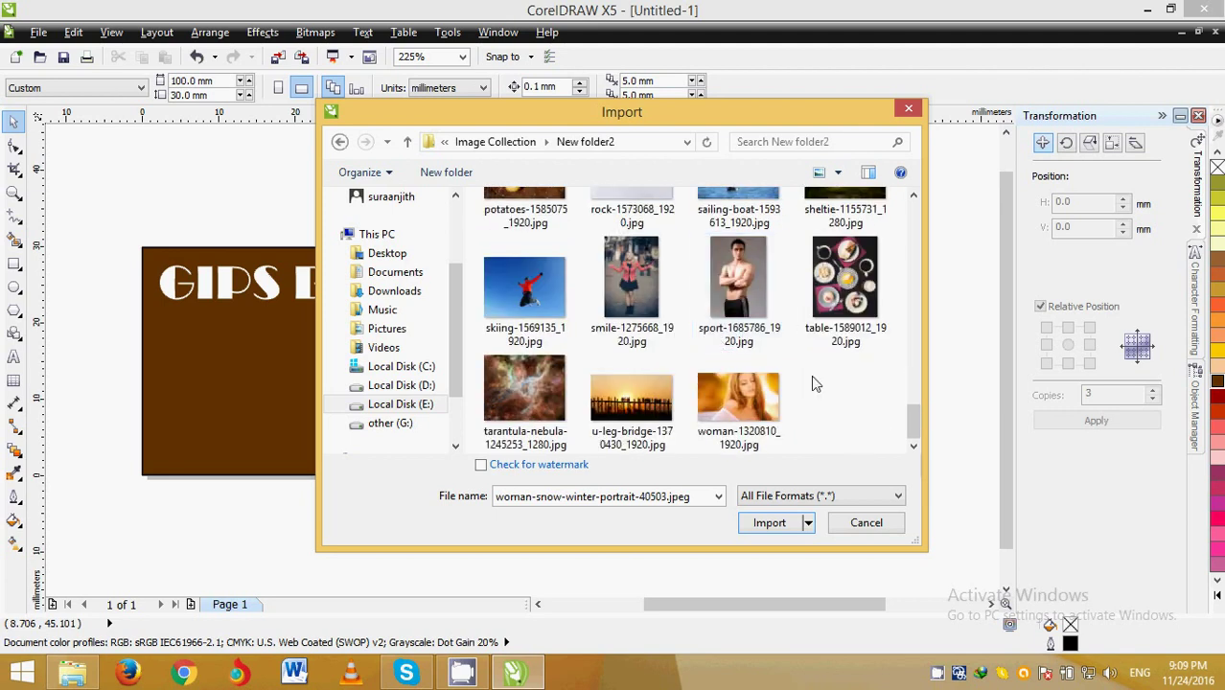
Step: Import females-1450050_1920.jpg from New folder6 and place it about 44 × 29 mm over the lower middle of the background
left_click(496, 142)
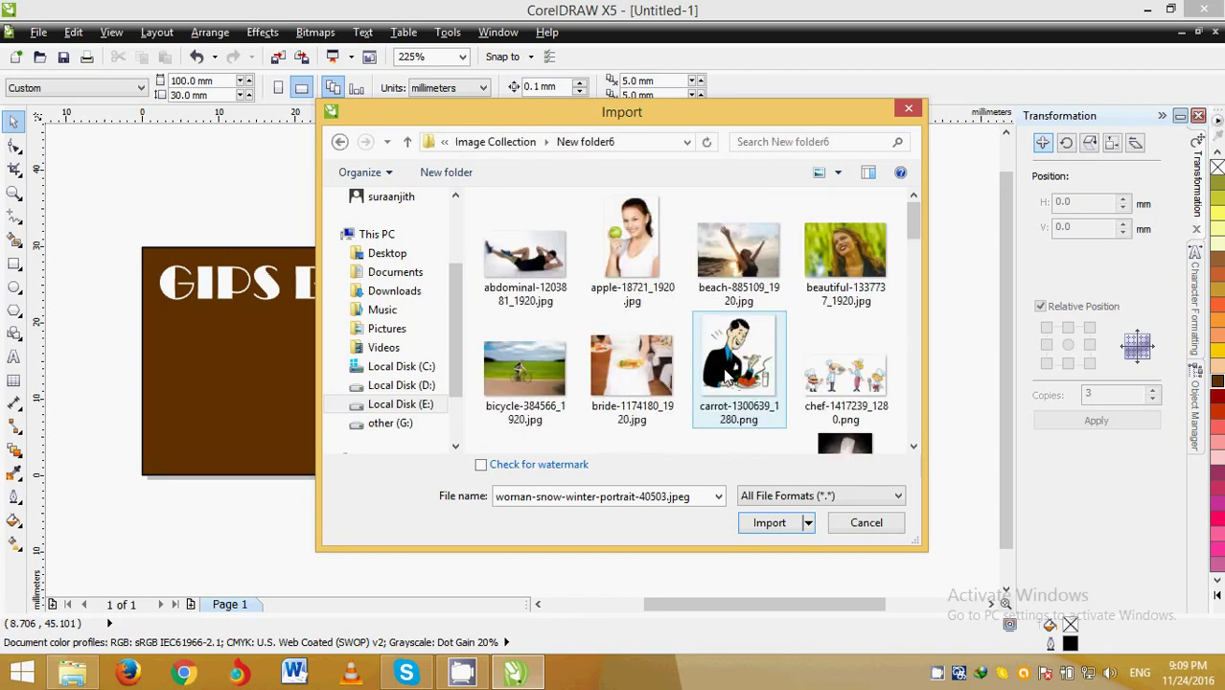
left_click(652, 357)
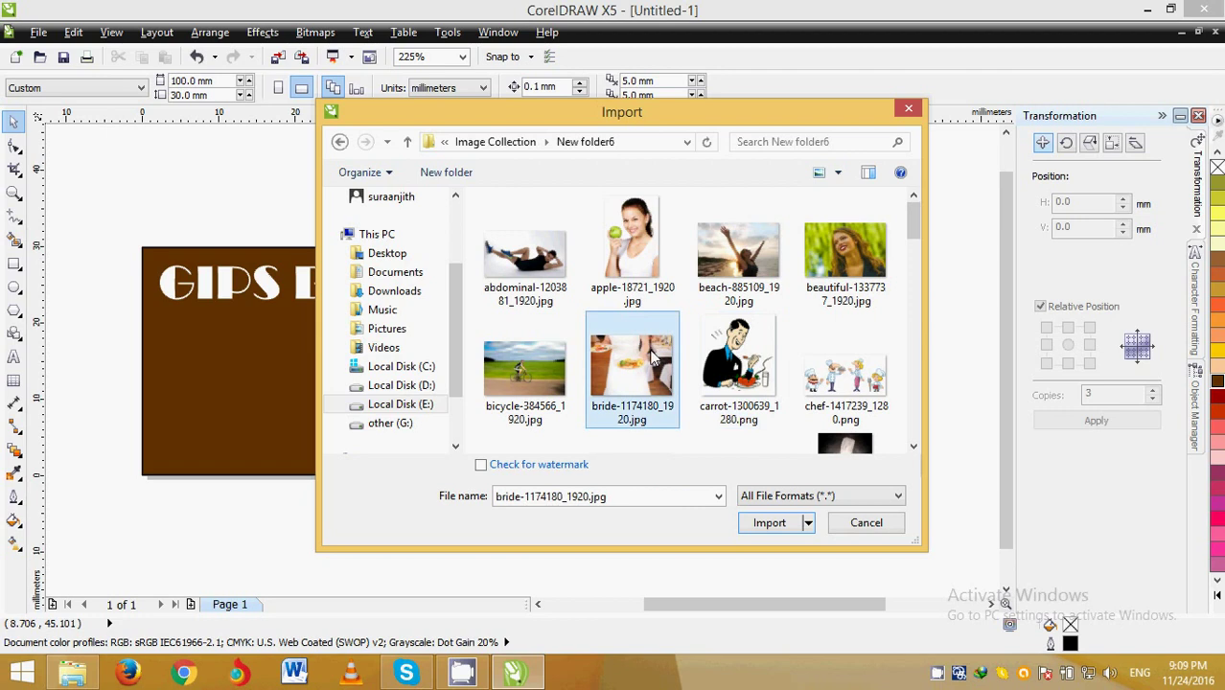
scroll(671, 355, "down", 1)
scroll(715, 358, "down", 2)
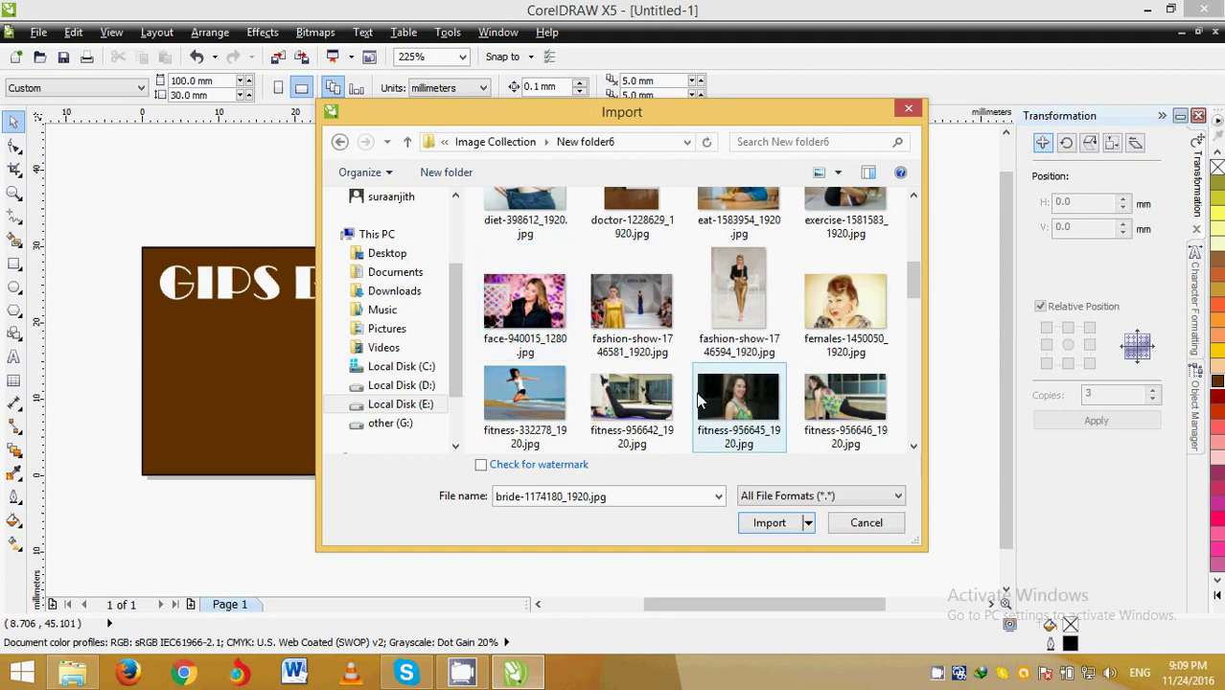
left_click(845, 302)
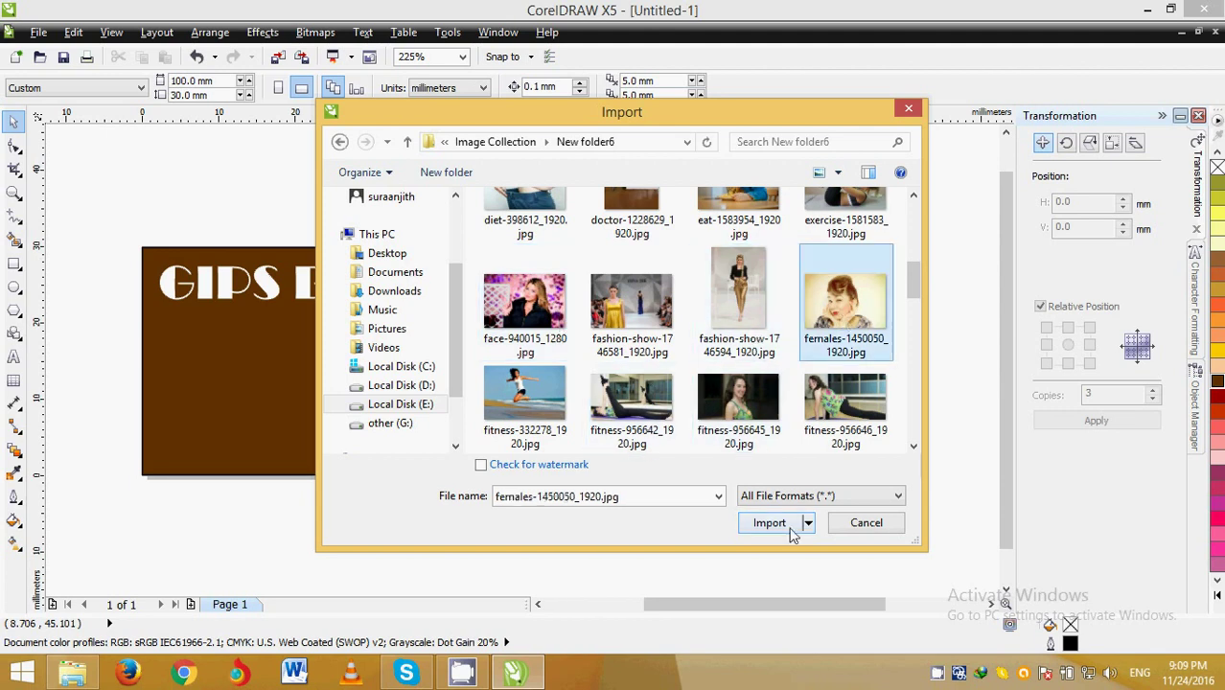
left_click(785, 525)
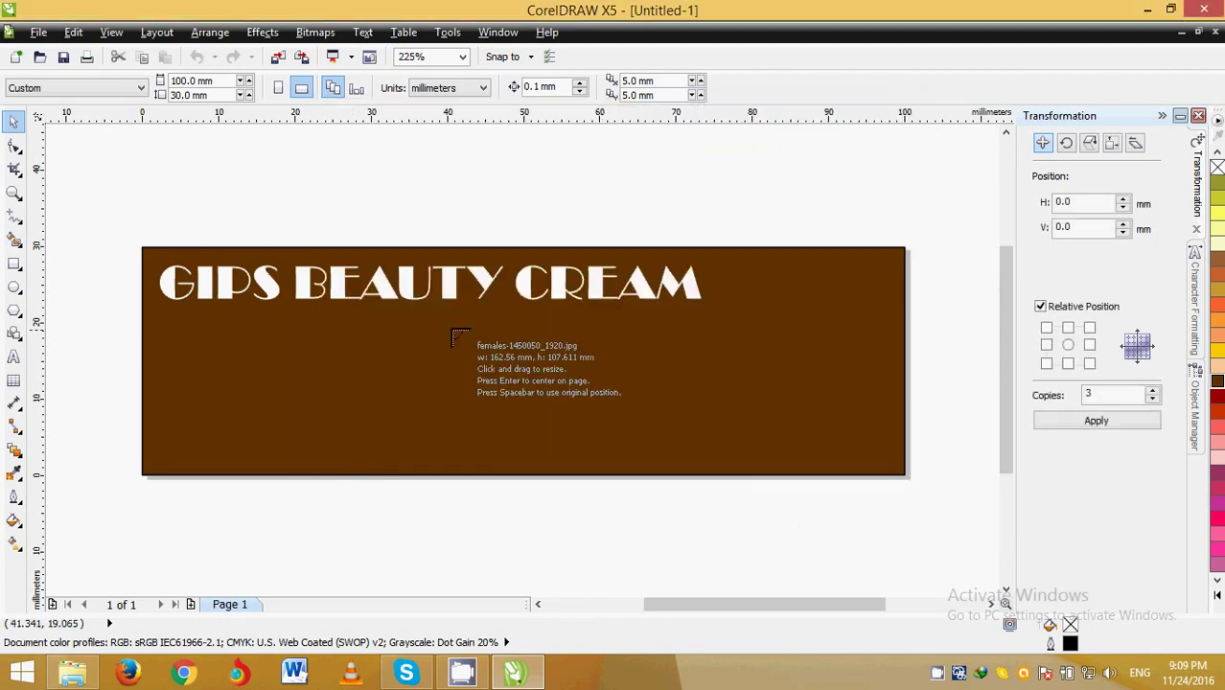
left_click_drag(459, 334, 792, 556)
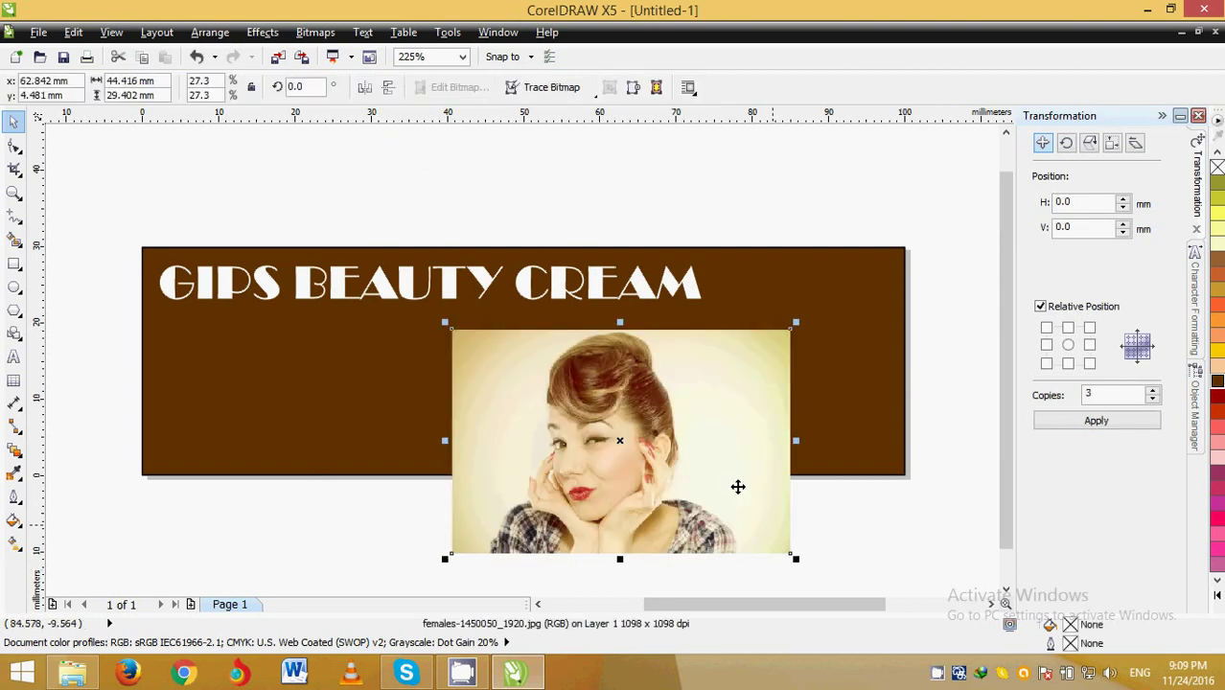
Step: Reposition the portrait over the middle of the background and enlarge it to about 74 × 49 mm
left_click_drag(620, 442, 619, 412)
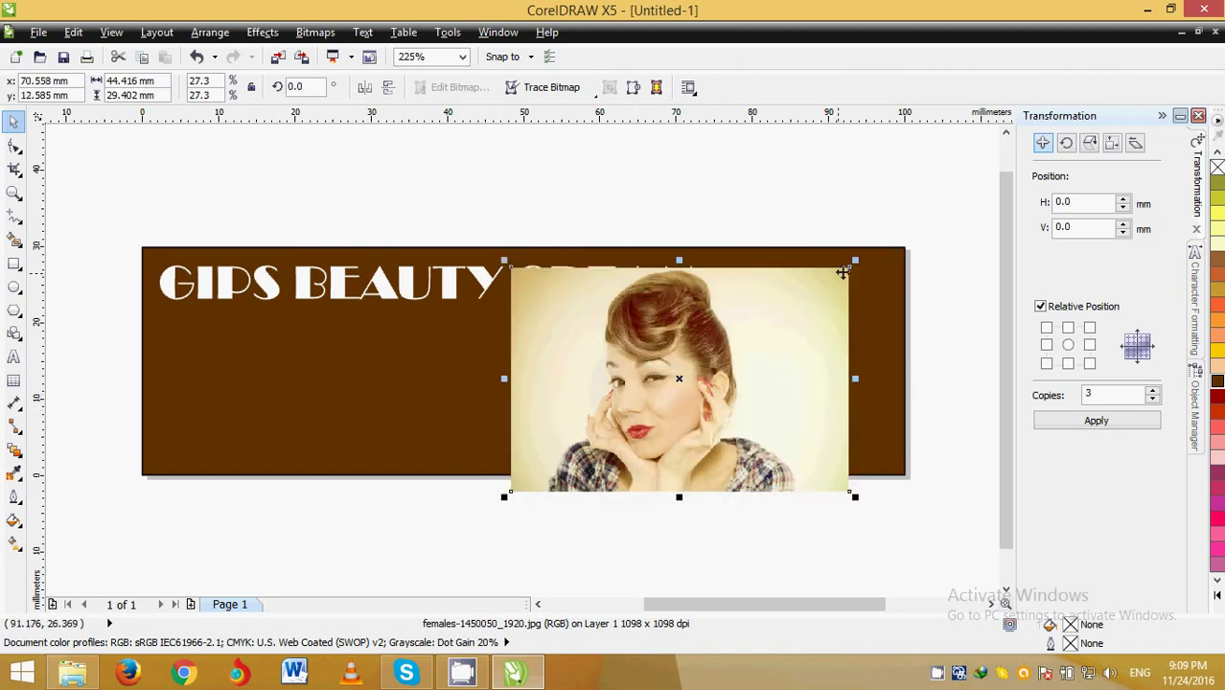
left_click_drag(855, 259, 742, 338)
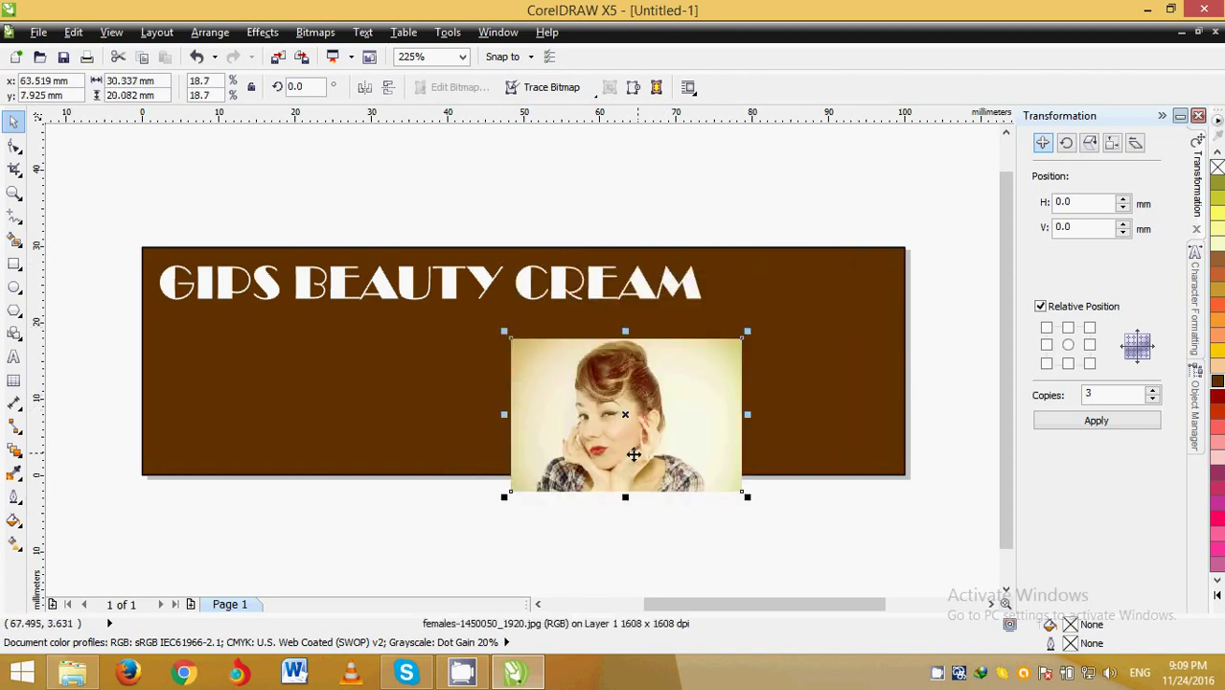
left_click_drag(643, 451, 575, 284)
left_click_drag(680, 328, 980, 526)
left_click_drag(814, 444, 668, 444)
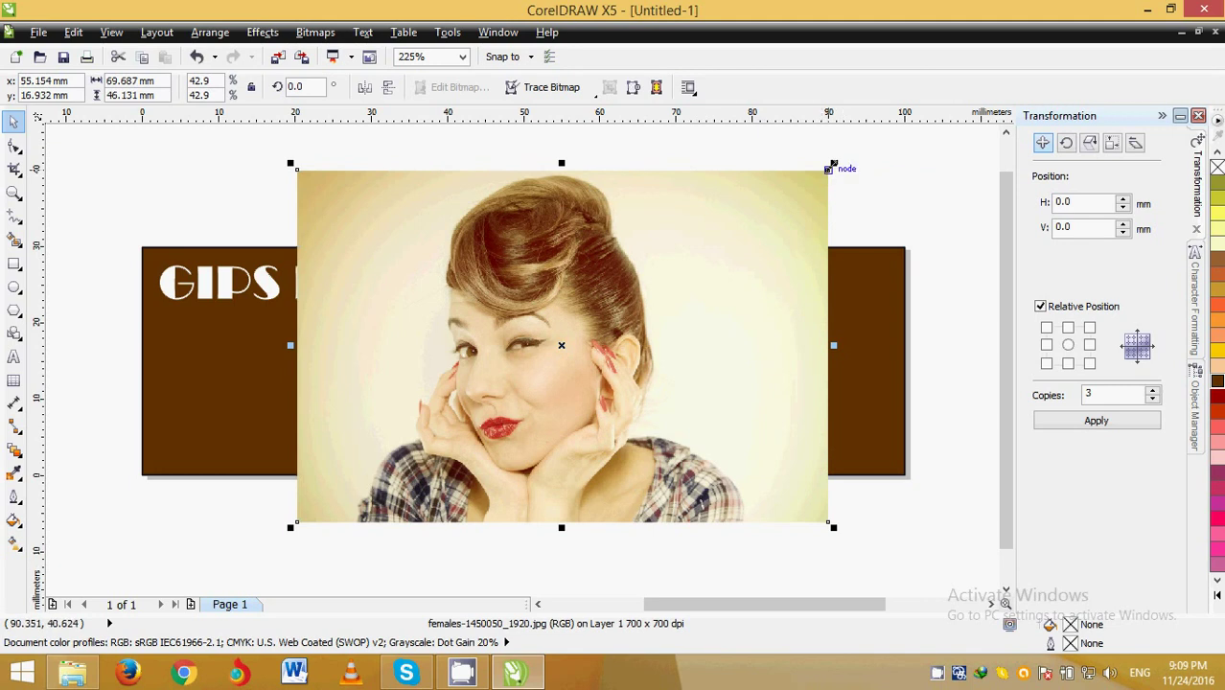
left_click_drag(833, 165, 869, 141)
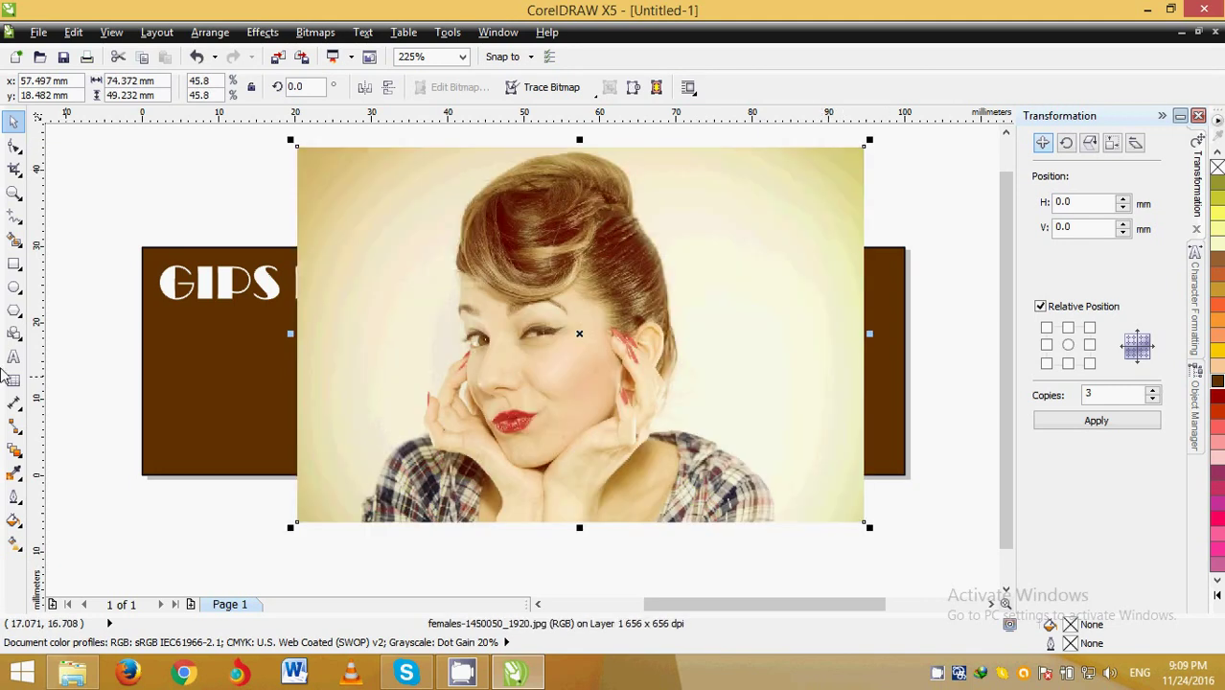
Step: Start a Bézier outline at the portrait's lower edge and trace the woman's left-hand sleeve and fingers up to the eye
left_click(13, 171)
left_click(15, 148)
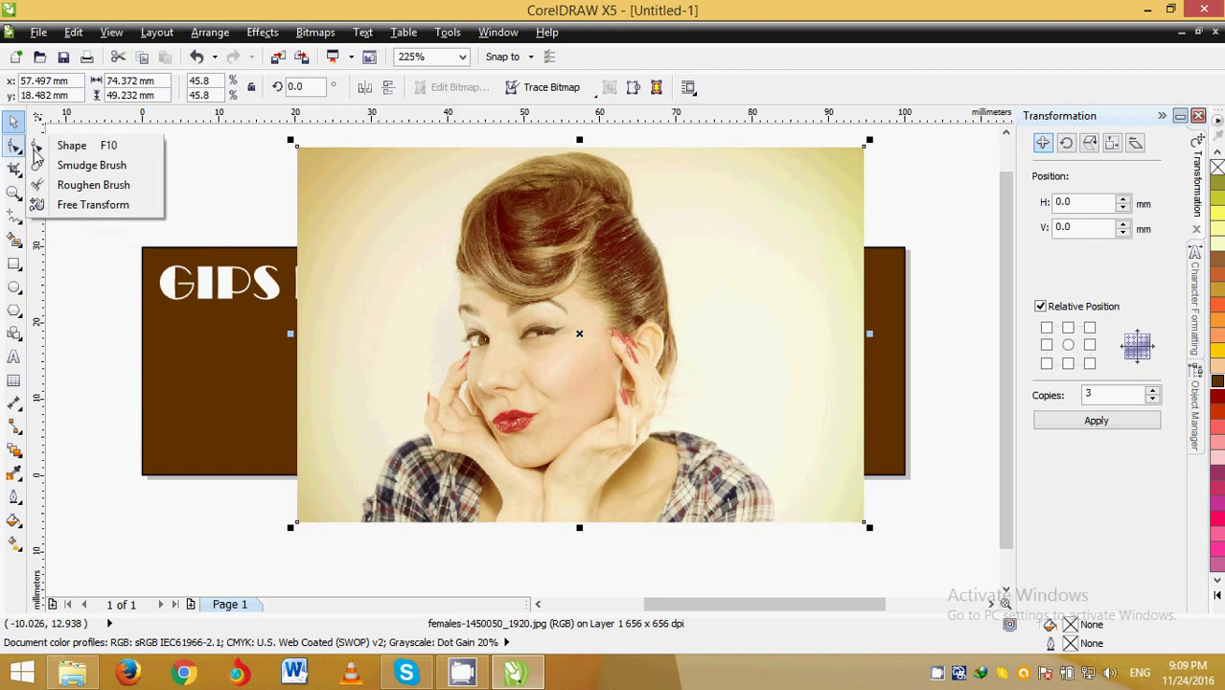
left_click(14, 192)
left_click(14, 216)
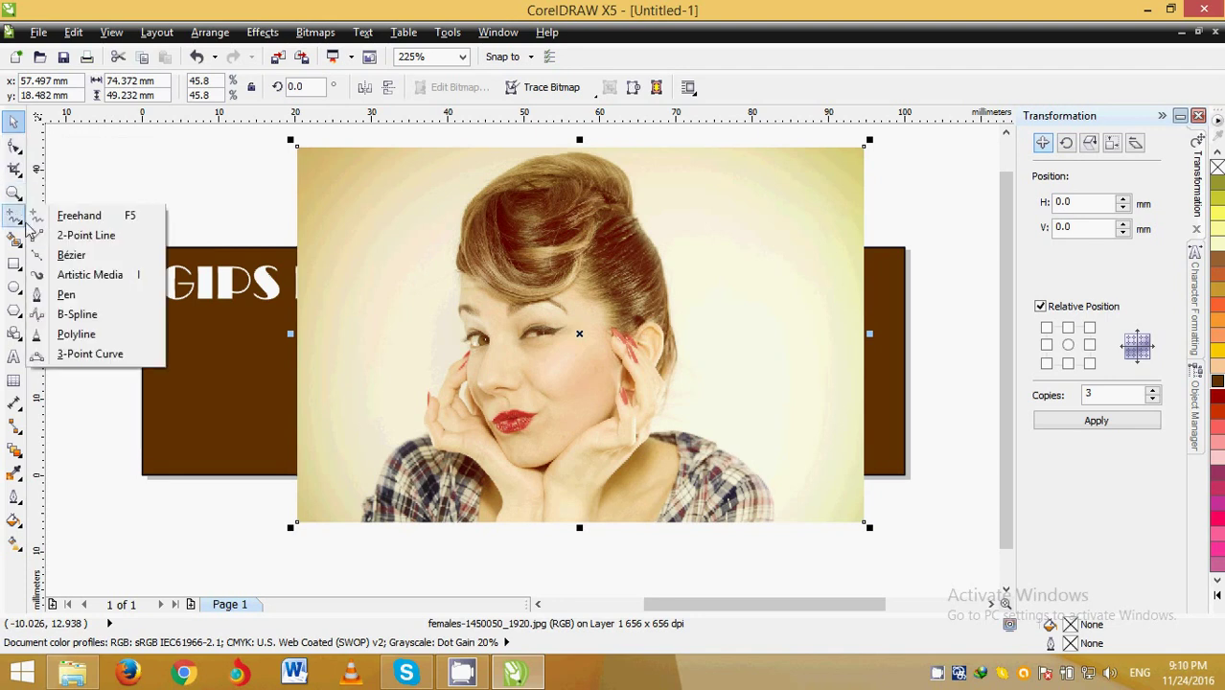
left_click(72, 254)
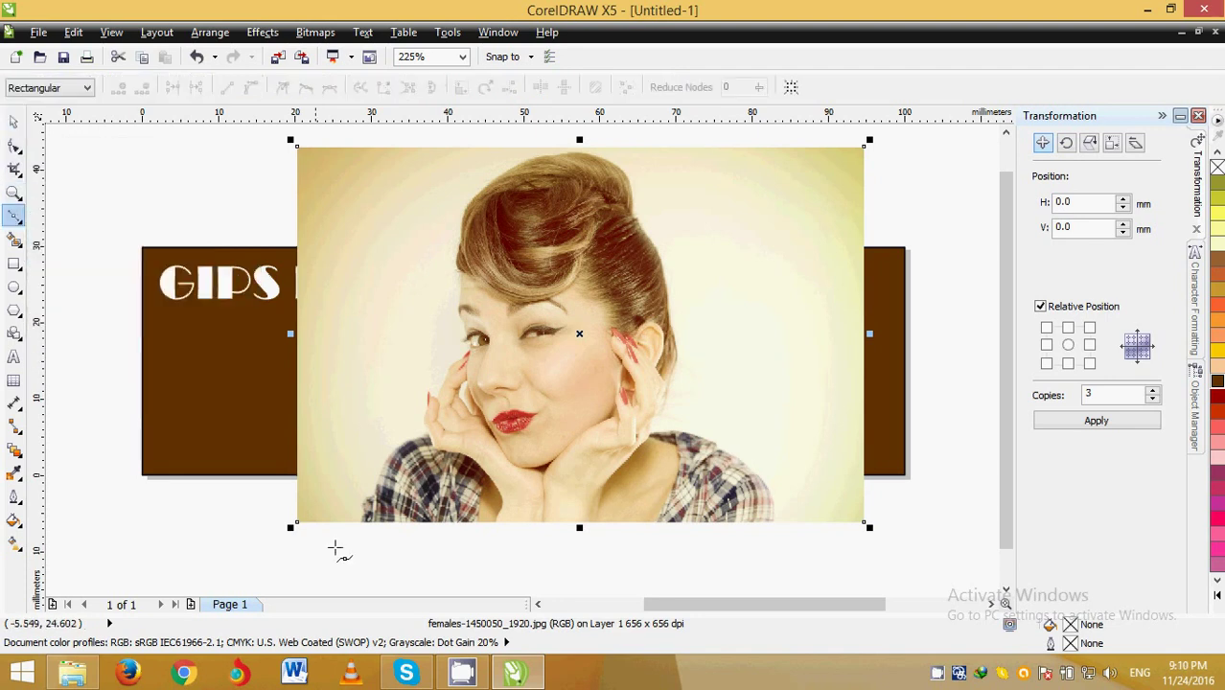
left_click(356, 522)
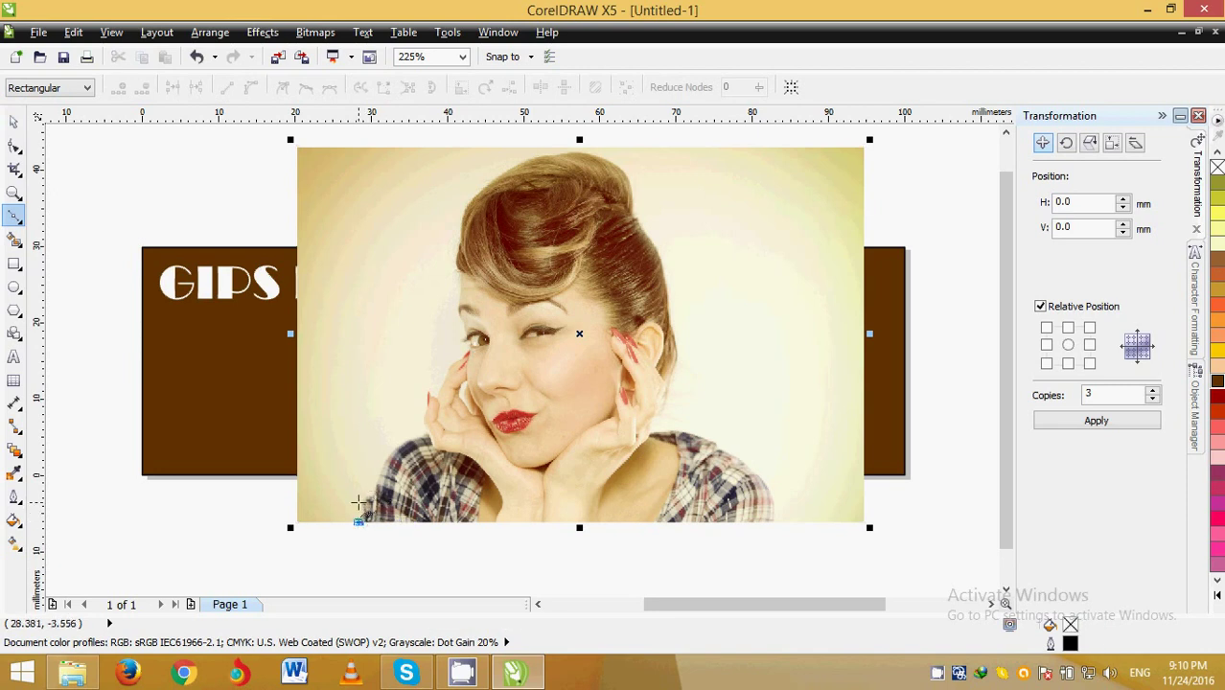
left_click(358, 496)
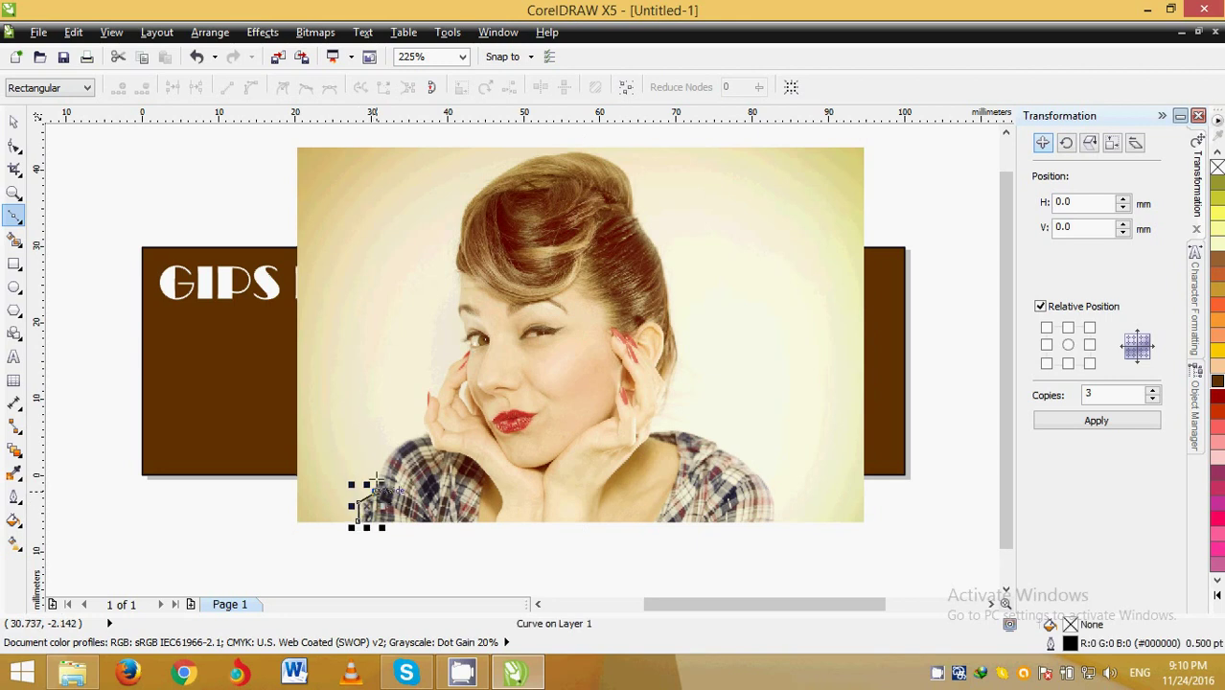
left_click_drag(391, 453, 427, 397)
left_click(428, 392)
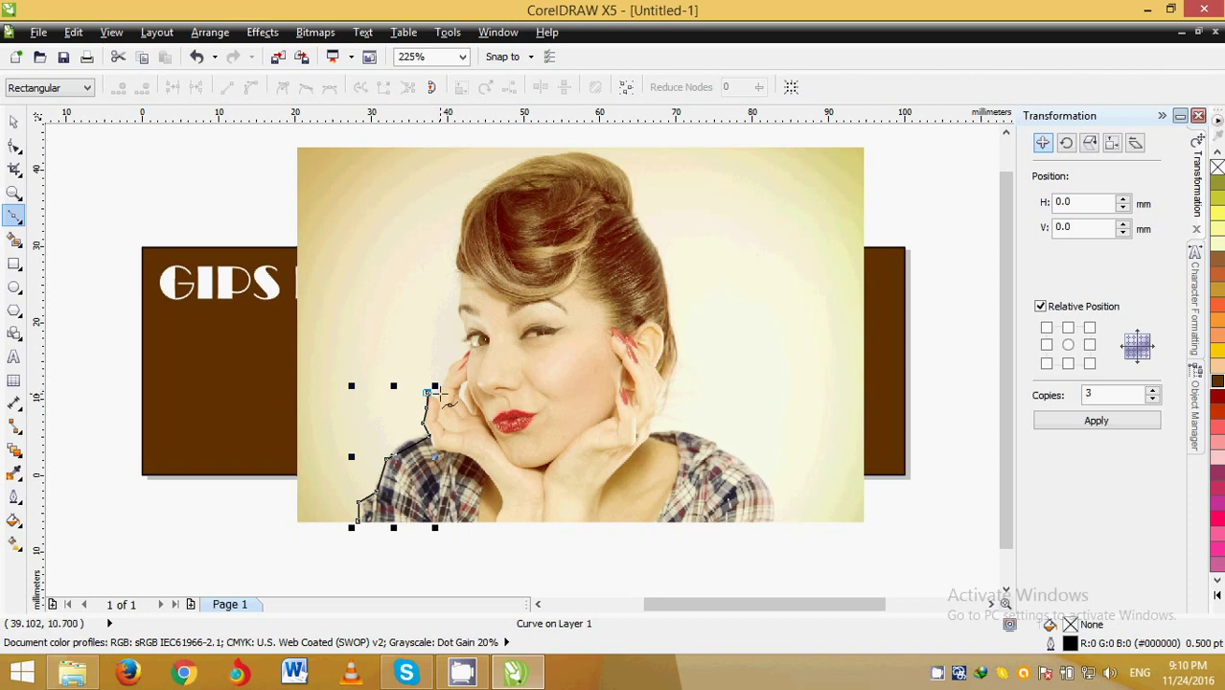
left_click_drag(451, 367, 460, 356)
left_click(472, 343)
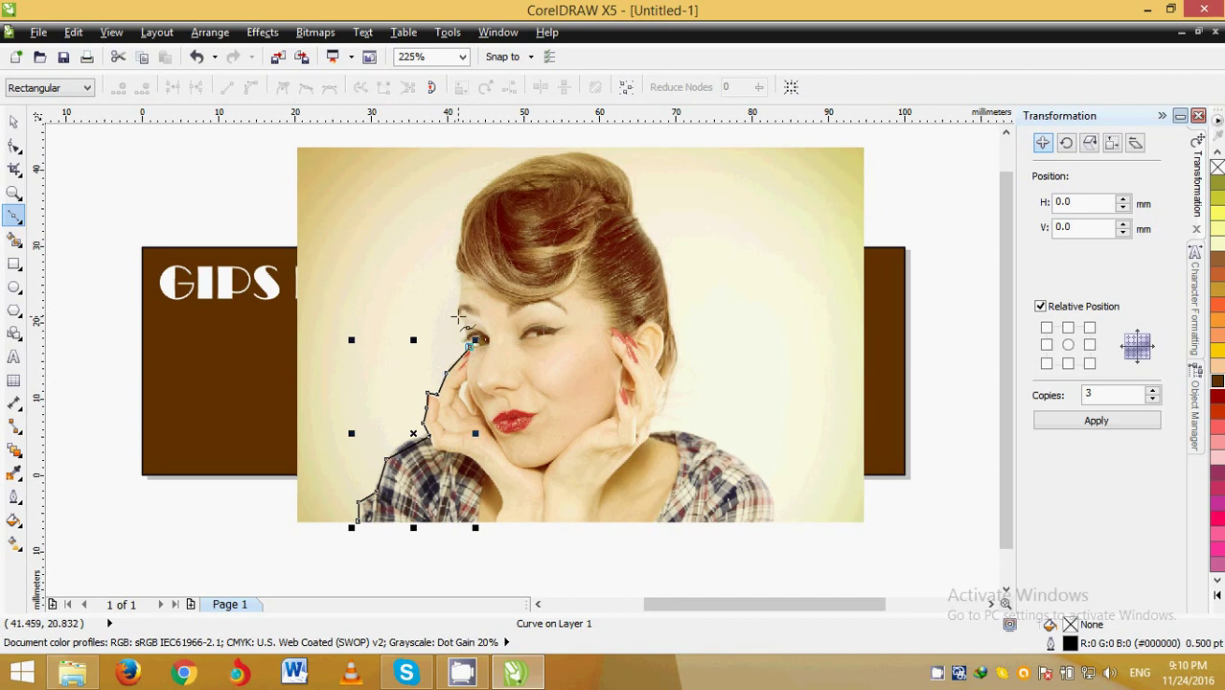
Step: Continue the Bézier outline from the eye along the forehead and up the front of the hair toward the crown
left_click(458, 301)
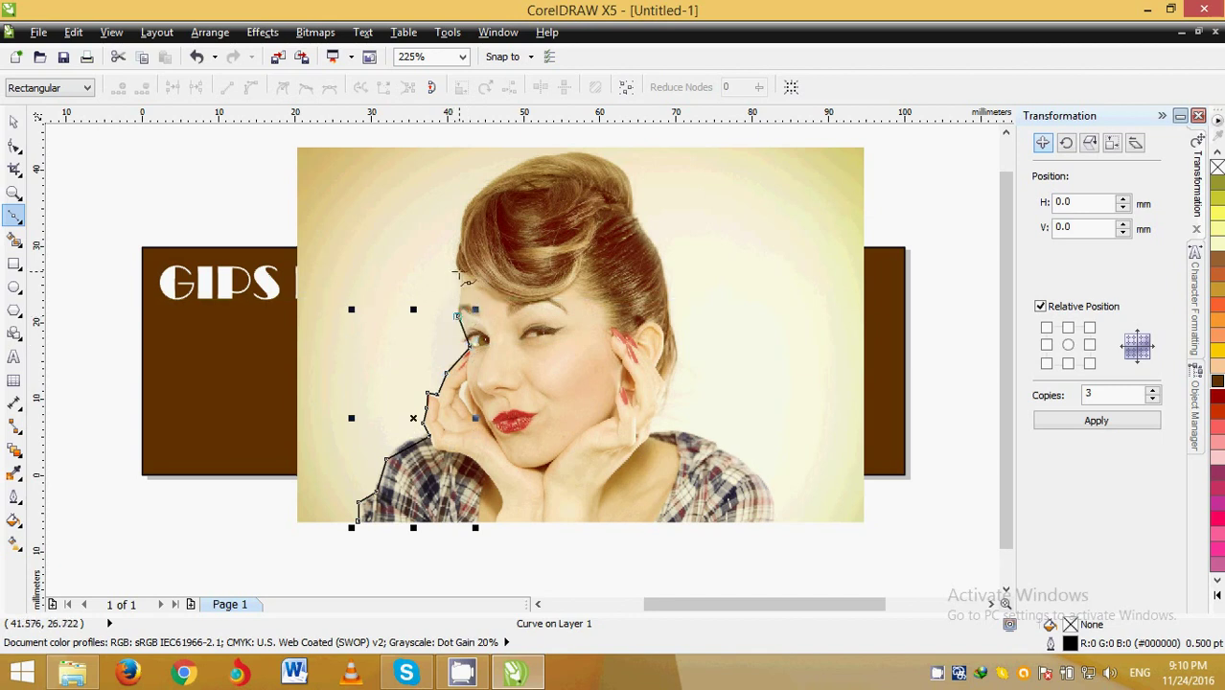
left_click(459, 269)
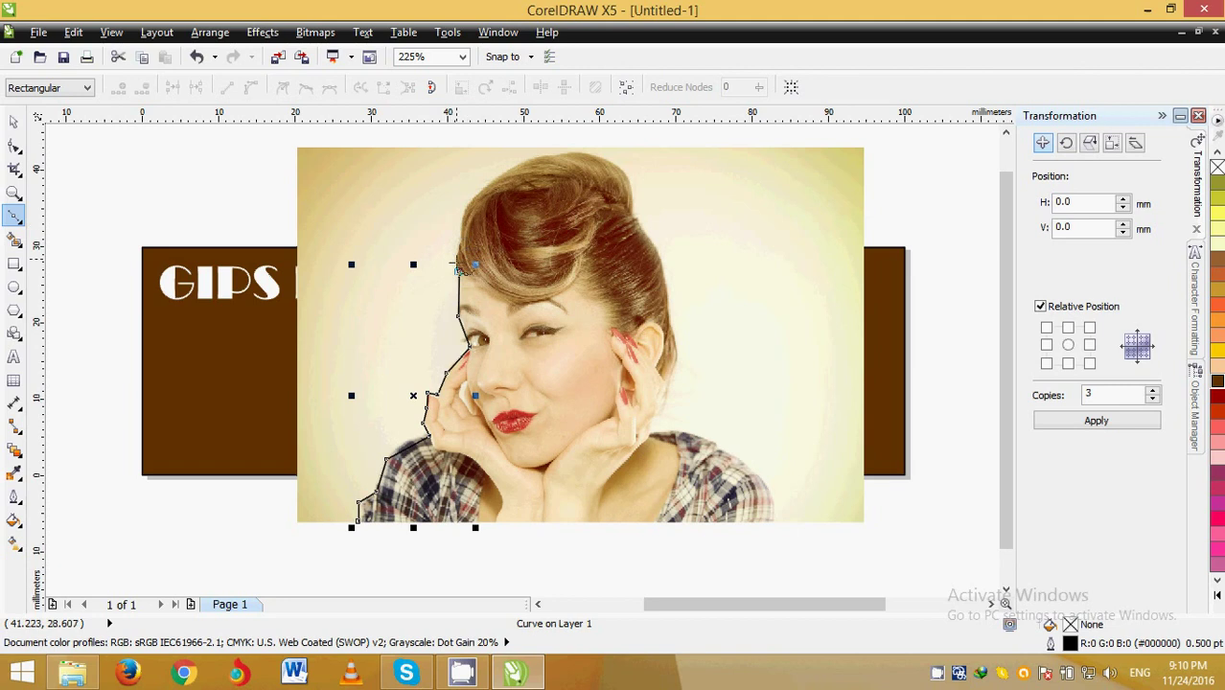
left_click(459, 257)
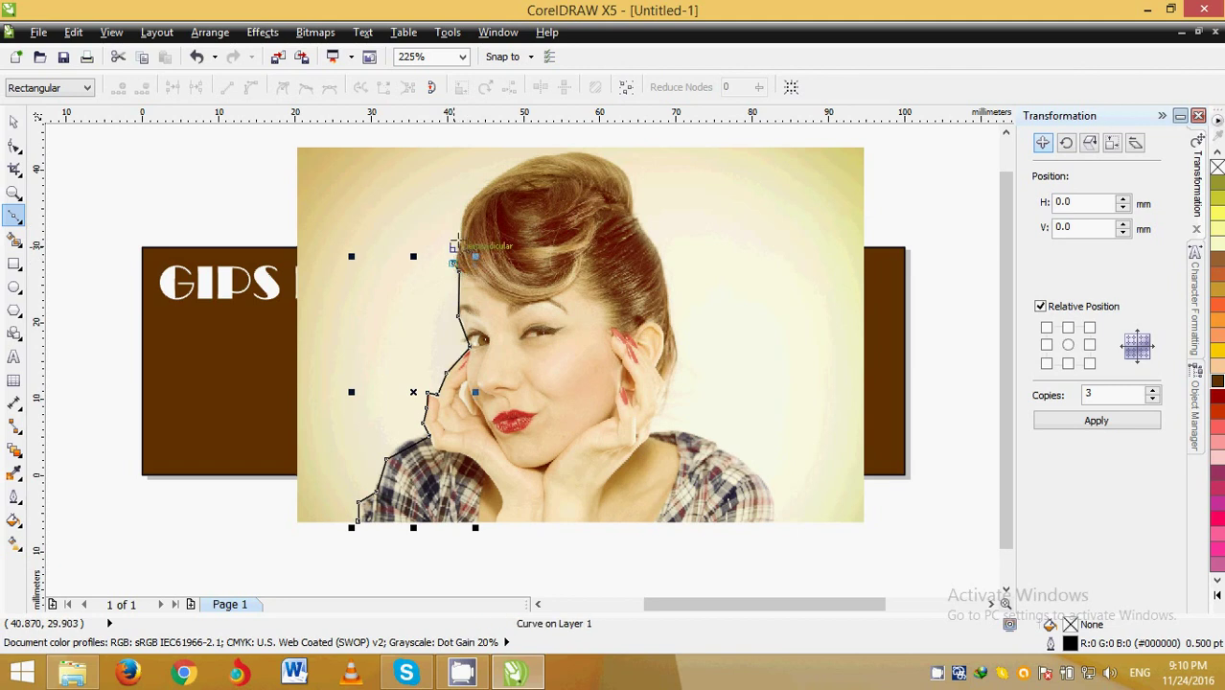
left_click(467, 203)
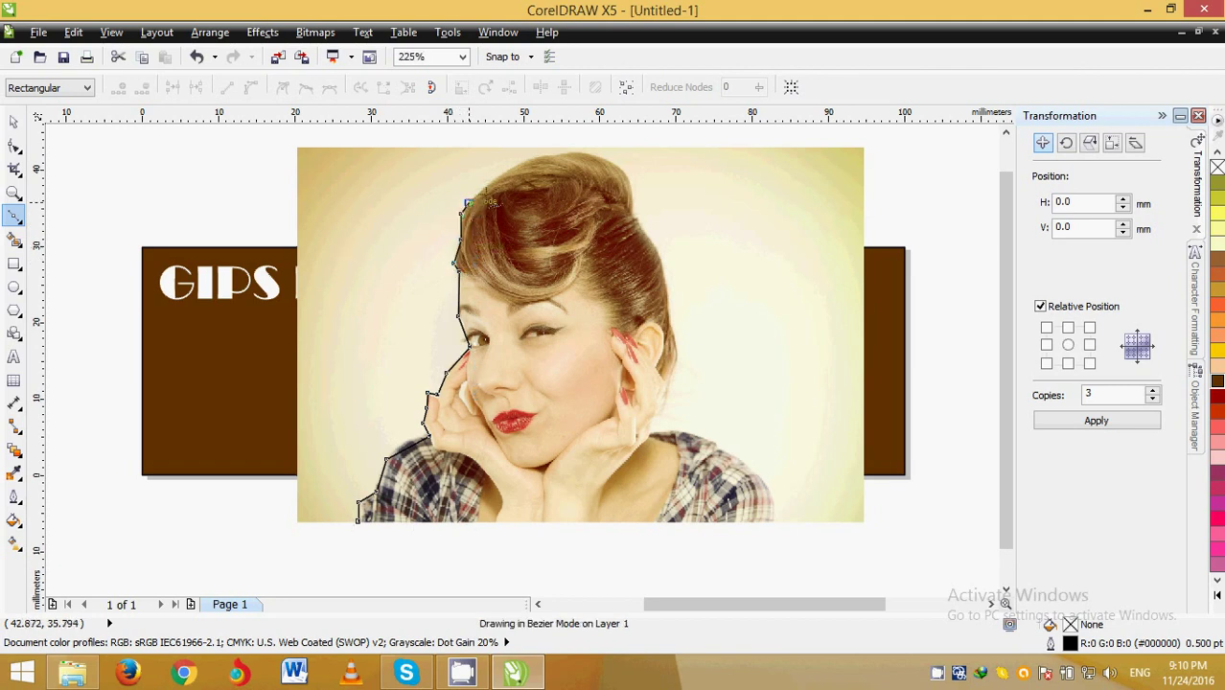
left_click(486, 186)
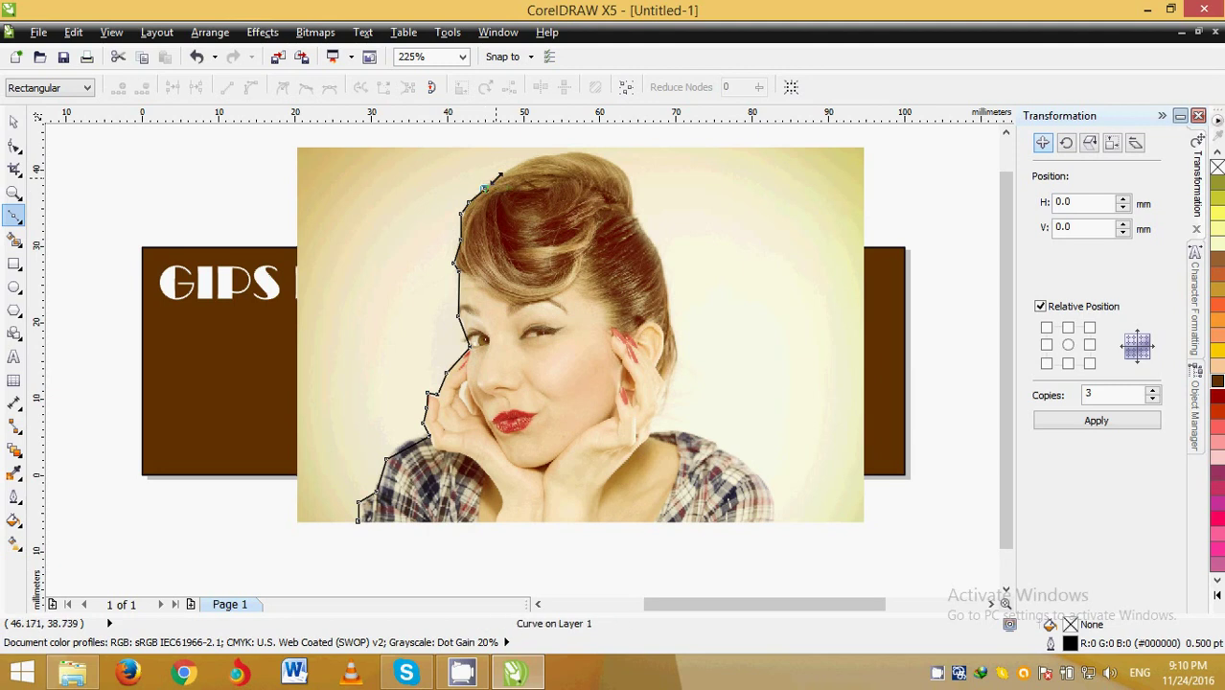
left_click(505, 169)
left_click(524, 161)
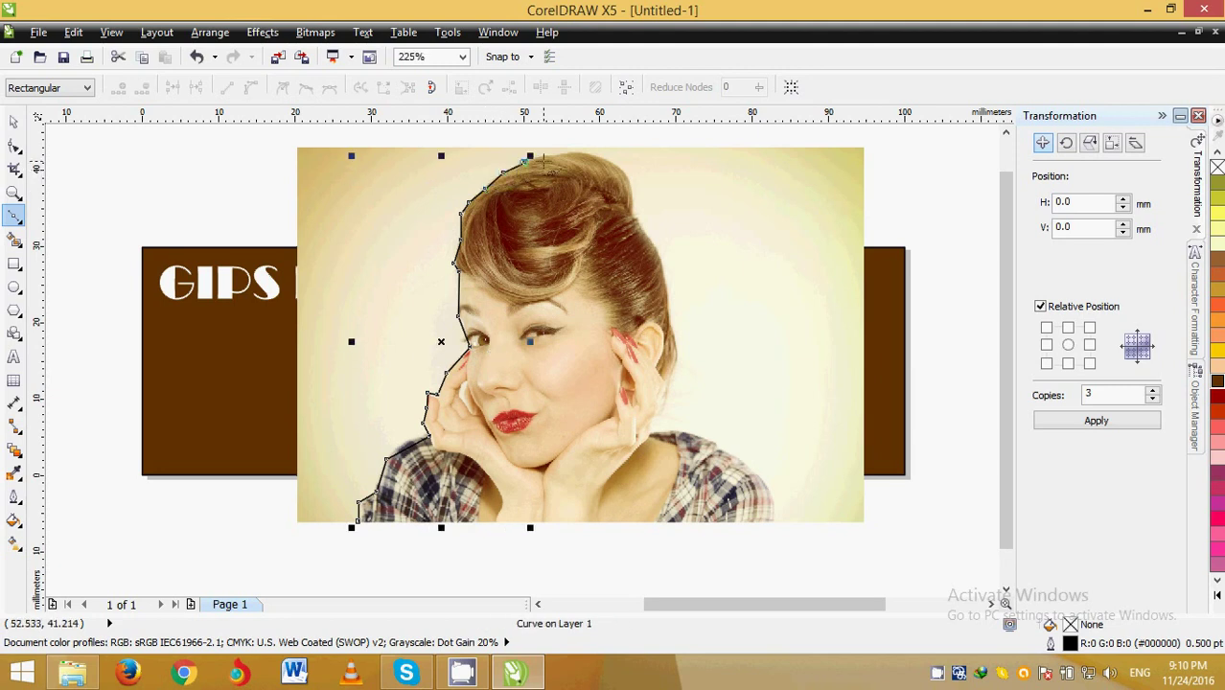
Step: Continue the Bézier outline over the crown of the hair and down the back of the bun
left_click(542, 151)
left_click(563, 146)
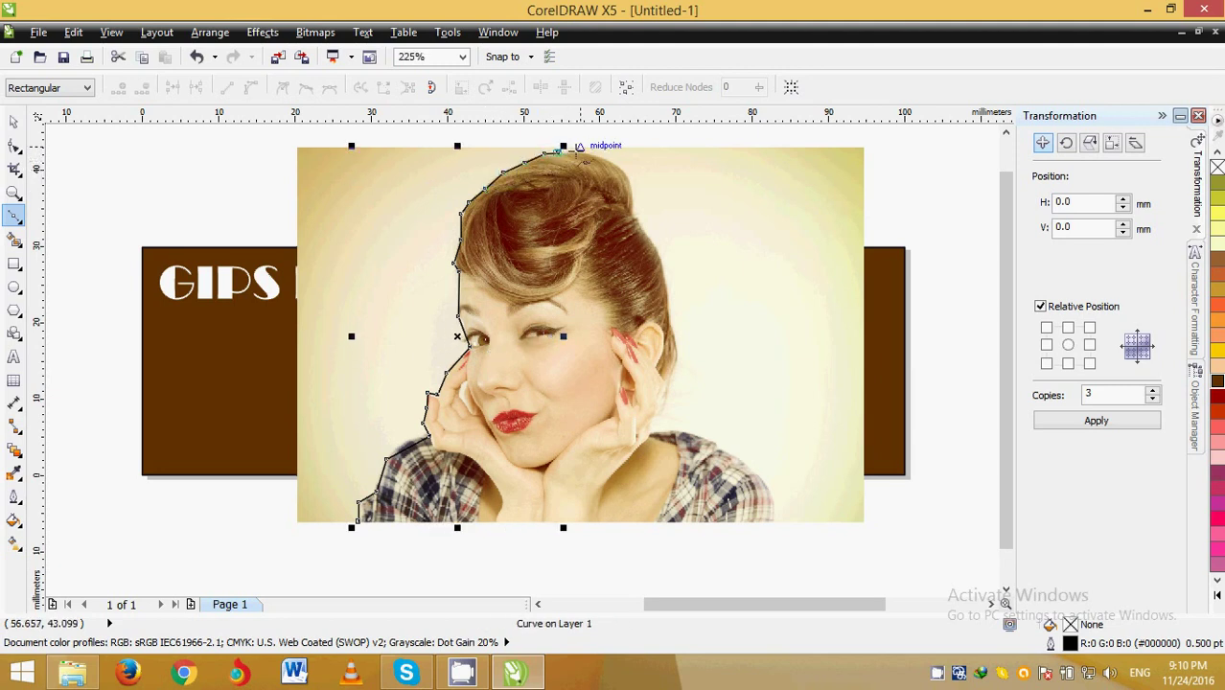
left_click(585, 141)
left_click(604, 152)
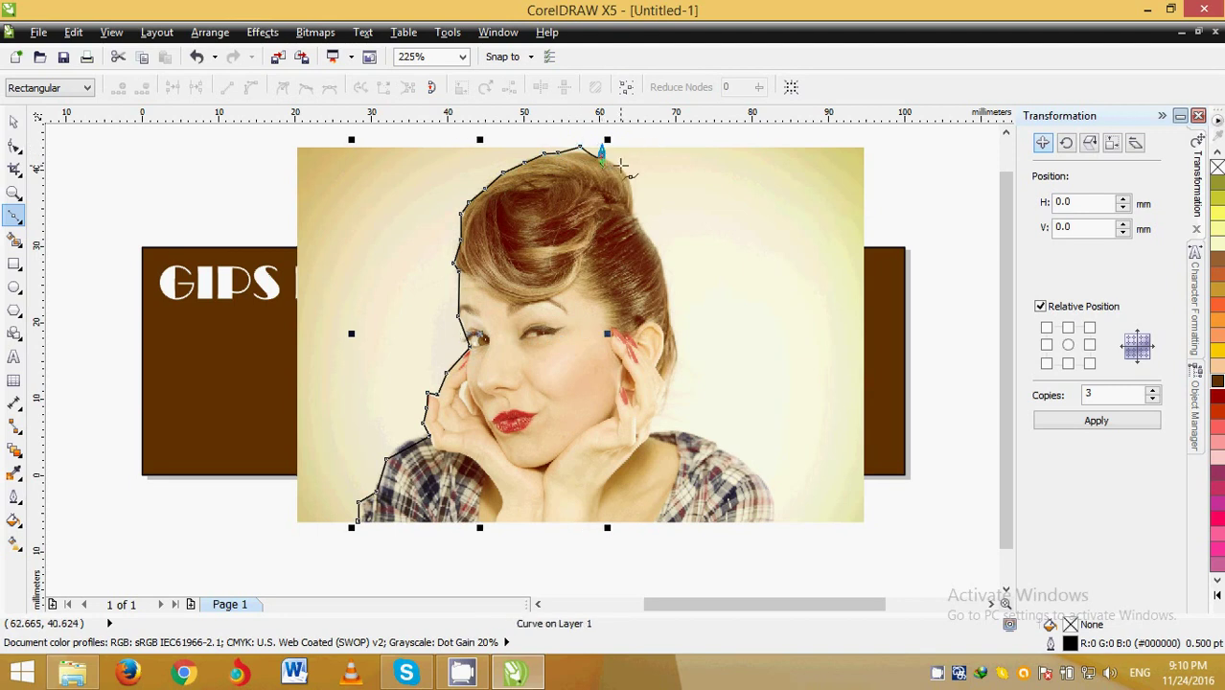
left_click(623, 168)
left_click(632, 192)
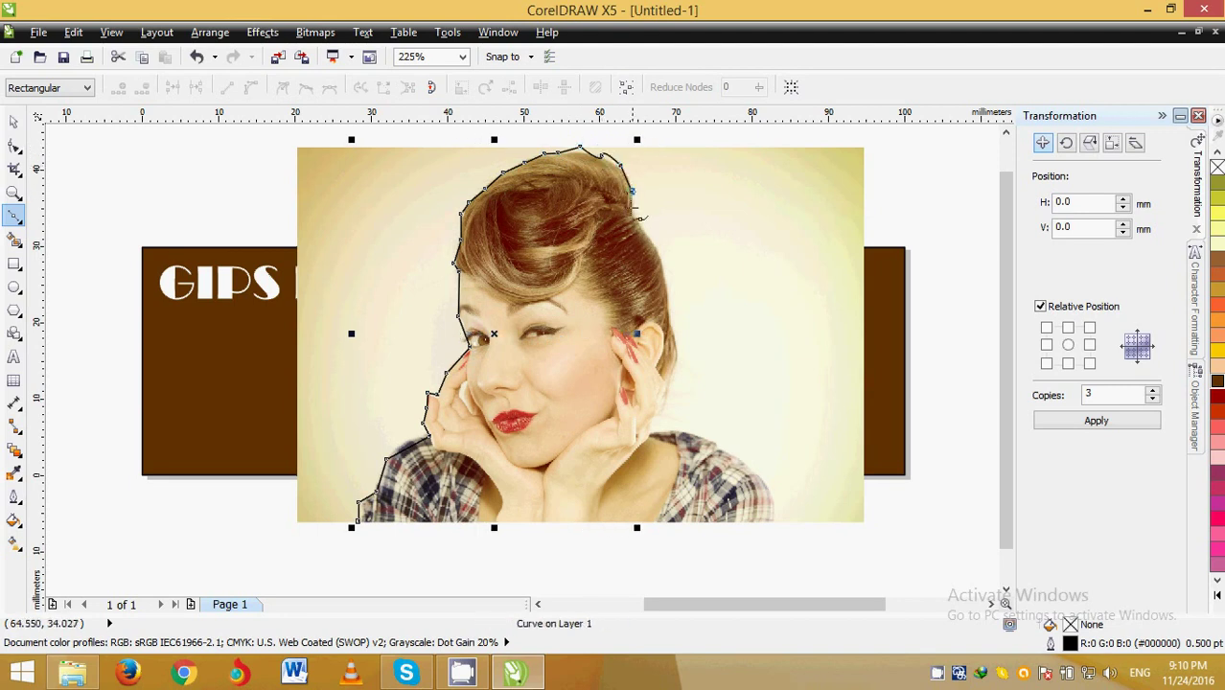
Step: Trace the Bézier outline down the back of the head from the bun to below the ear
left_click(632, 215)
left_click(654, 246)
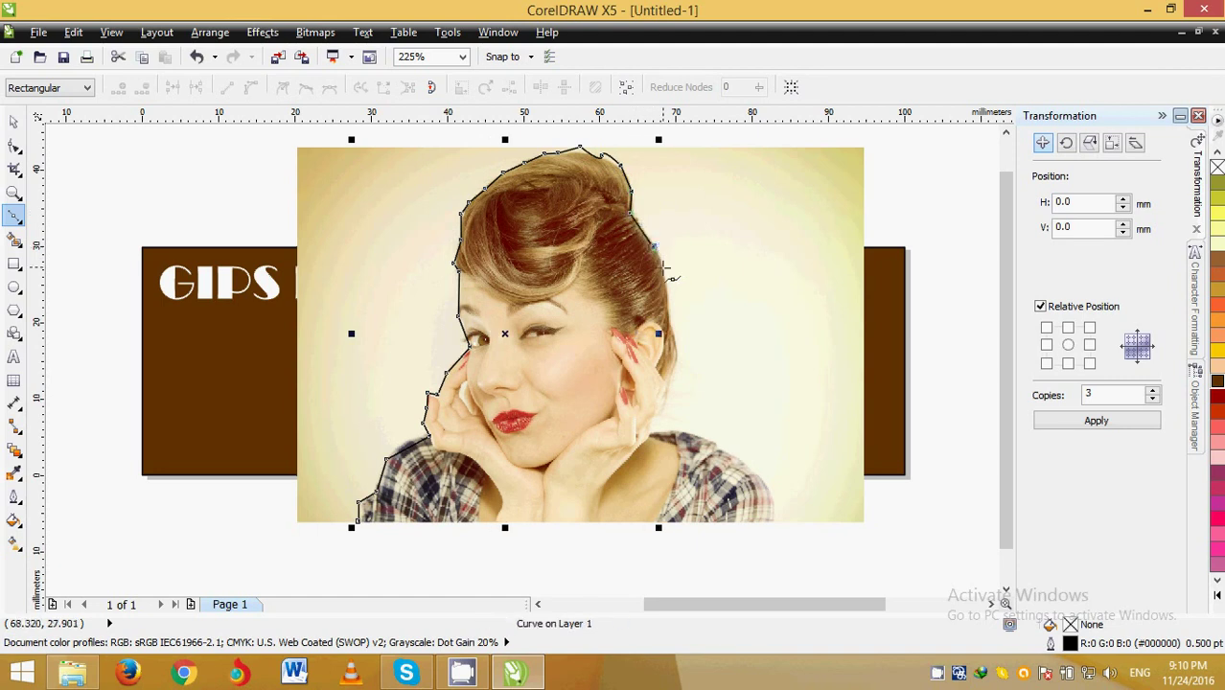
left_click(669, 299)
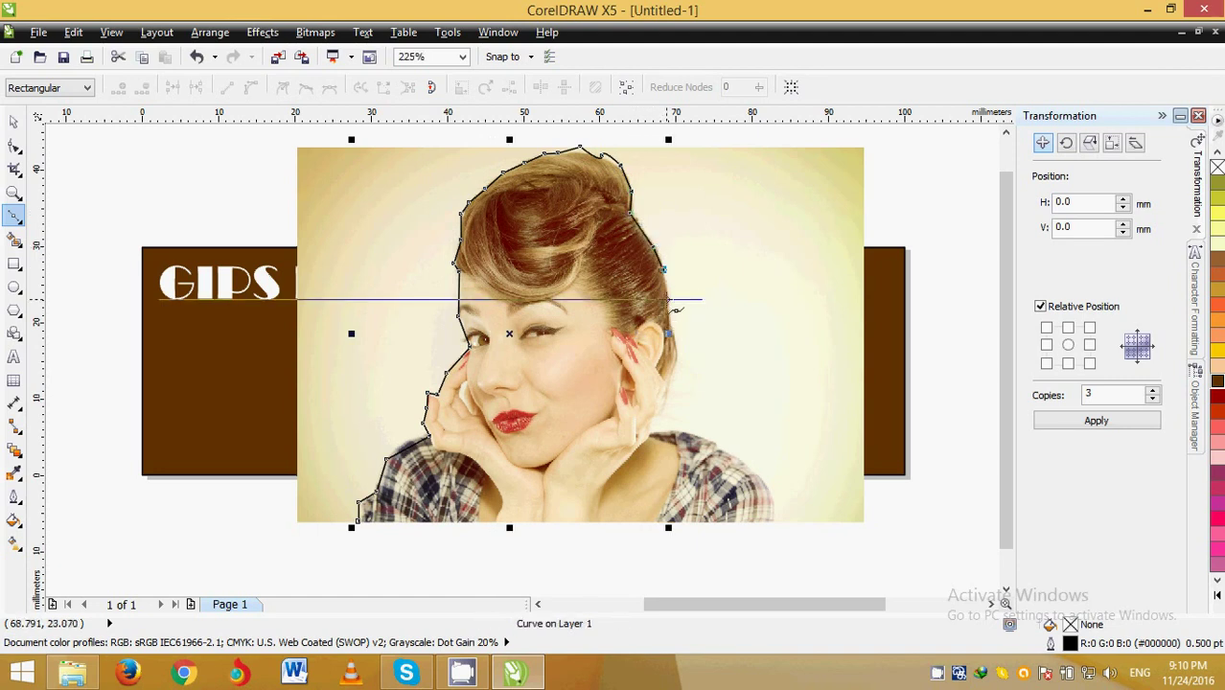
left_click(671, 319)
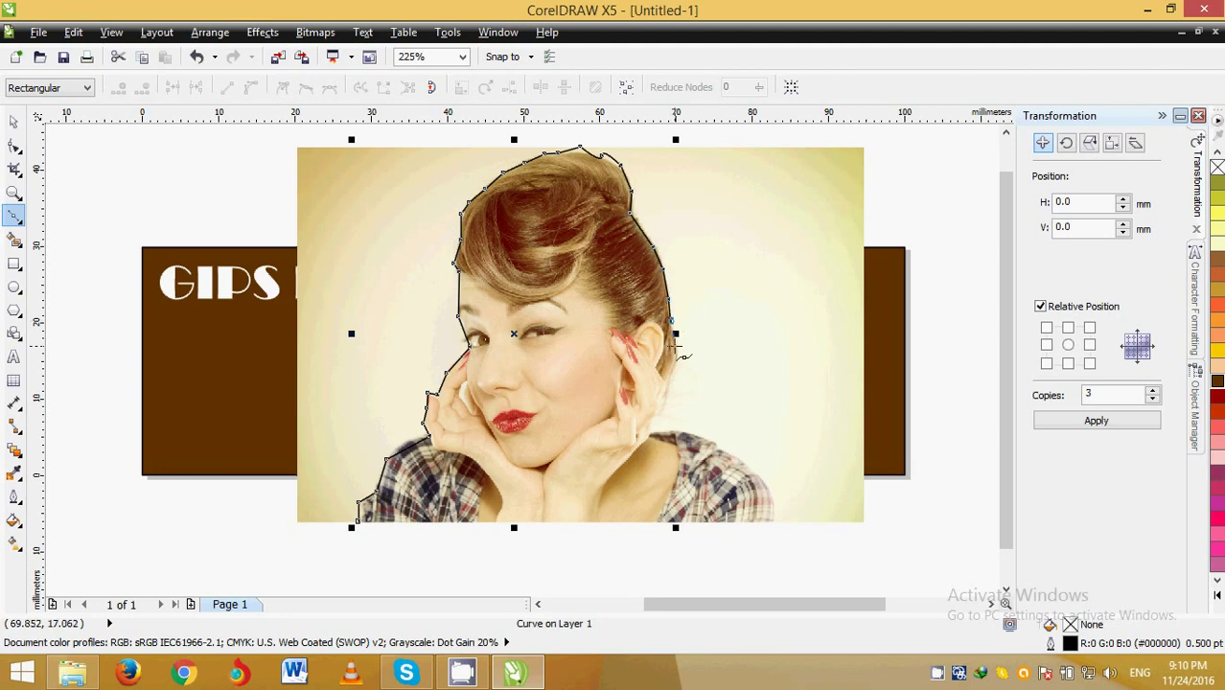
left_click(679, 355)
left_click(669, 380)
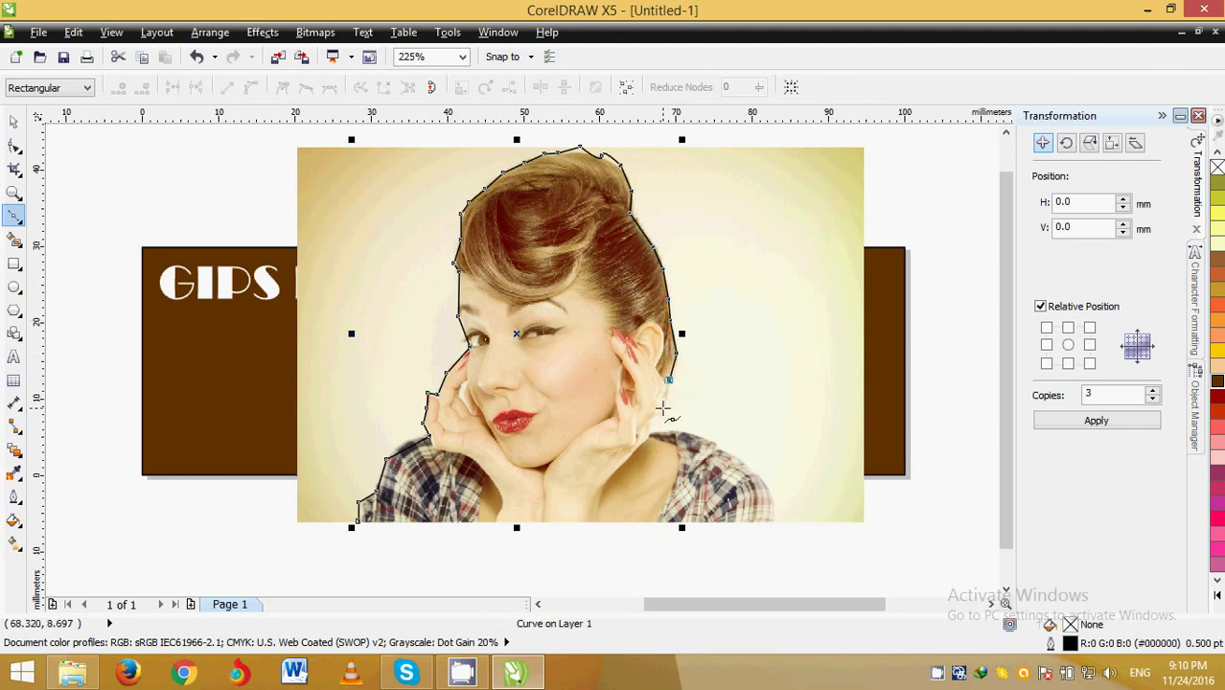
Step: Trace the outline past the hand and over the right-hand shoulder, then close it along the portrait's lower edge
left_click(668, 396)
left_click(655, 432)
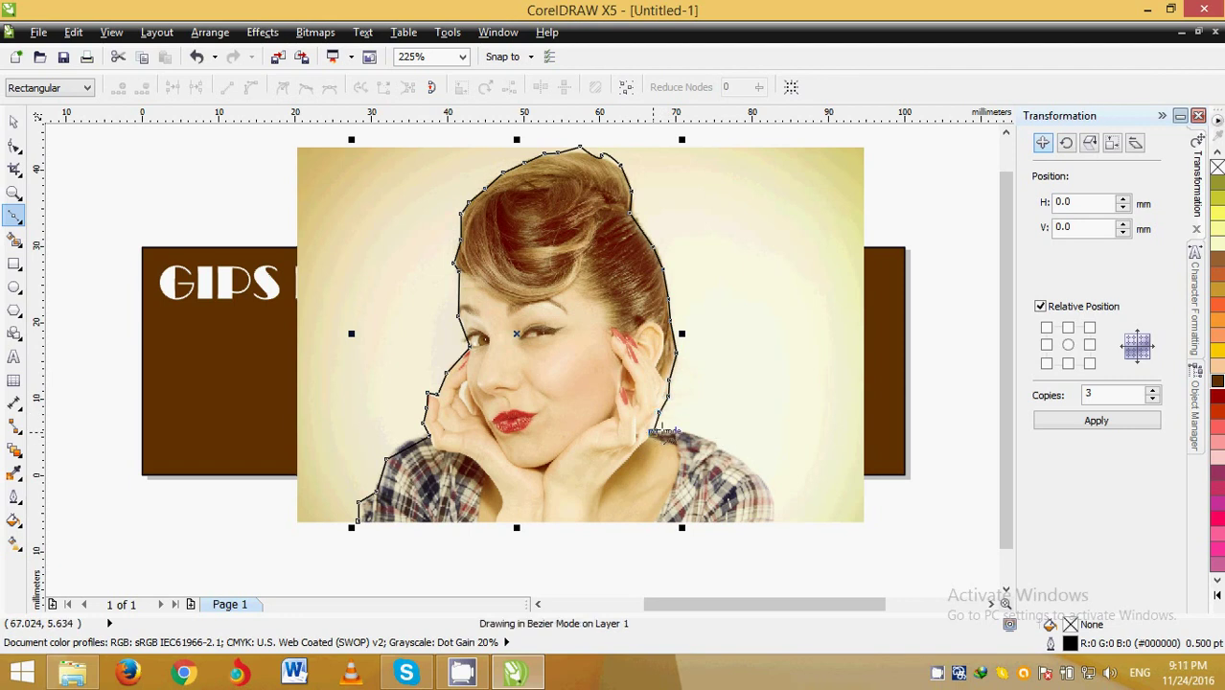
left_click(692, 431)
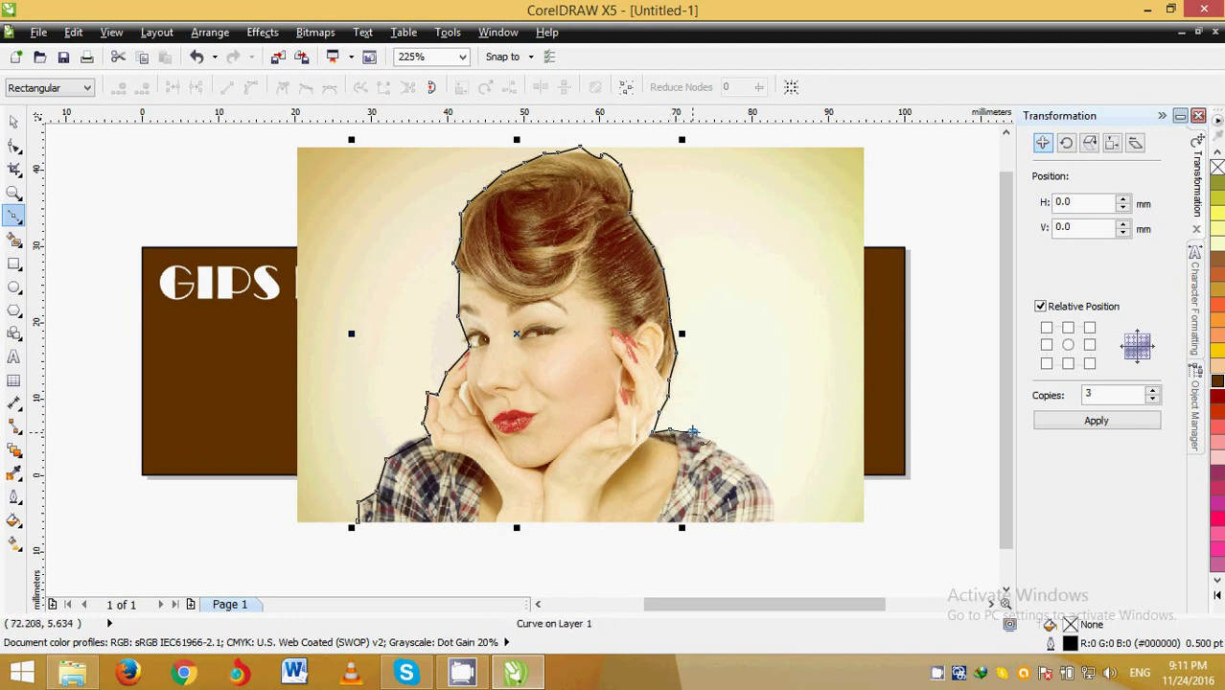
left_click(738, 461)
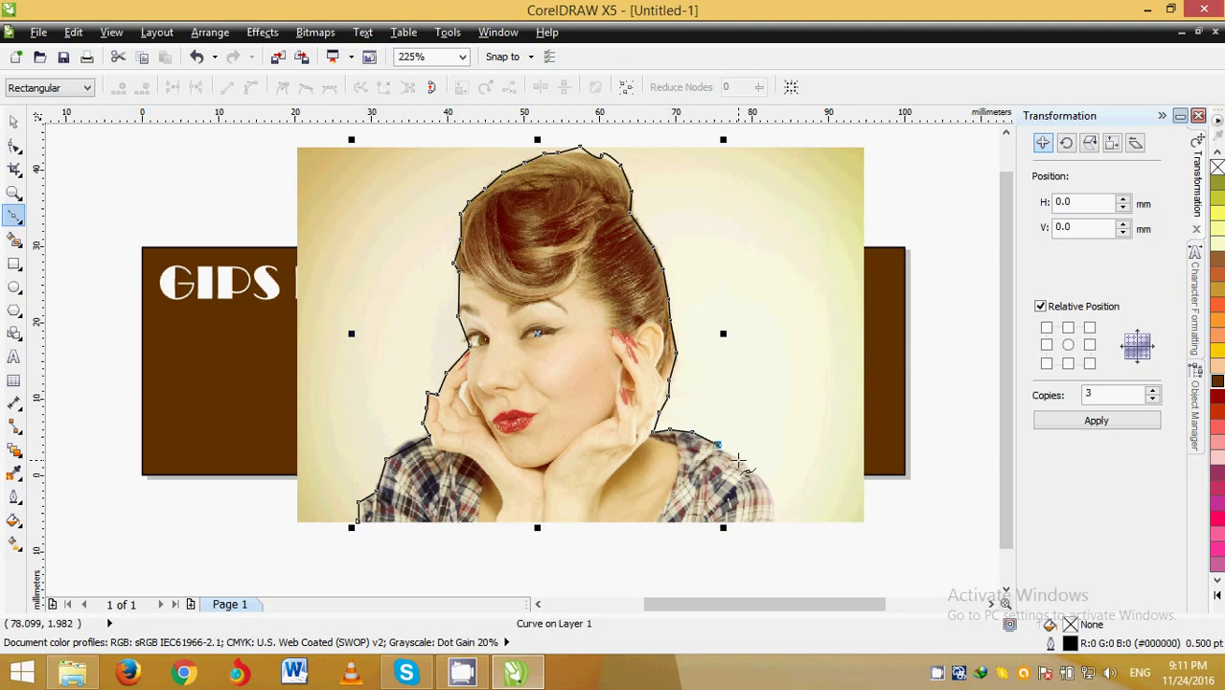
left_click(768, 495)
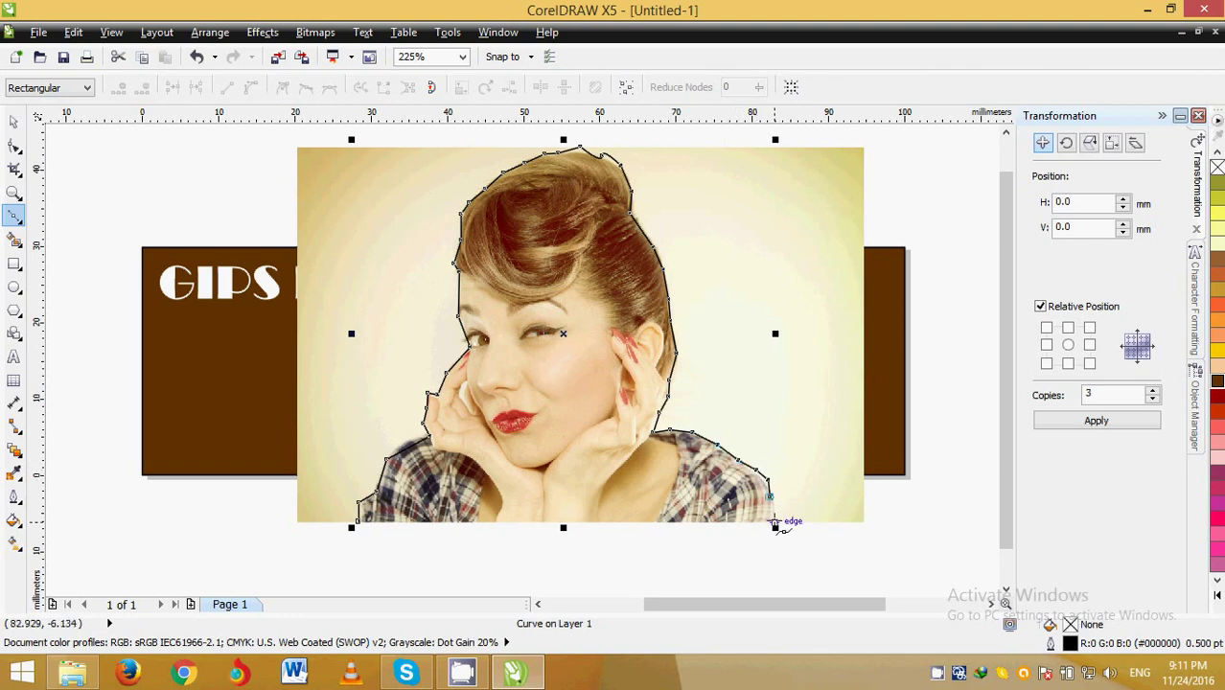
left_click(771, 523)
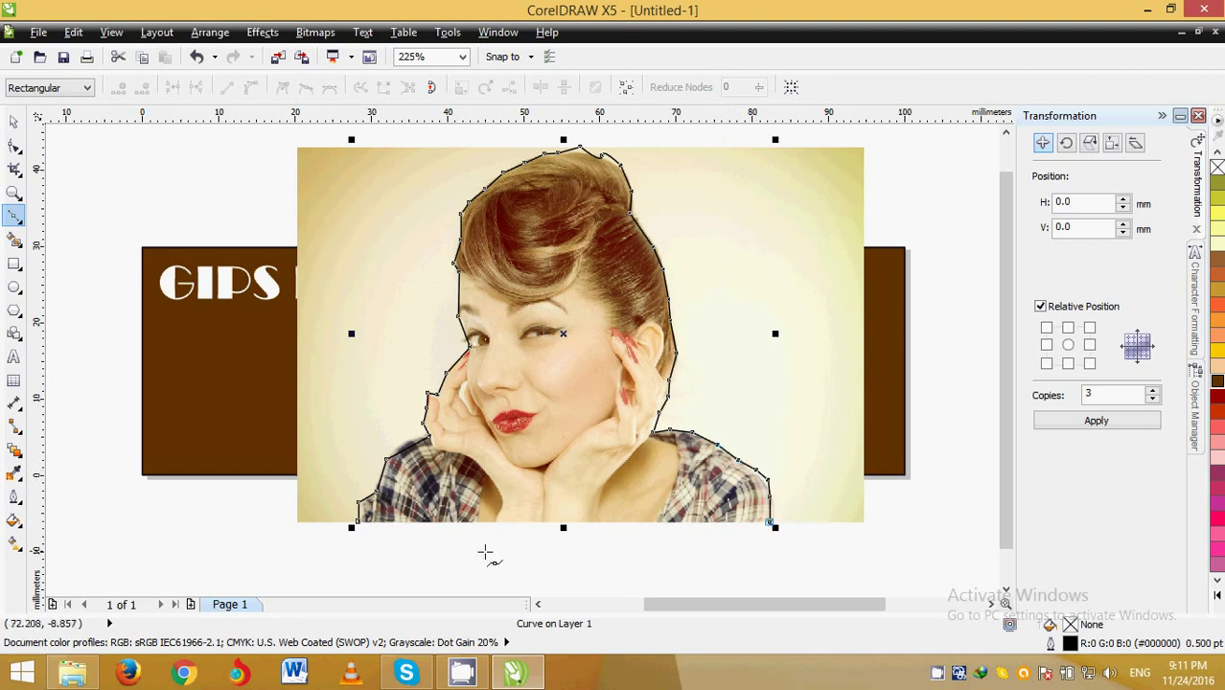
left_click(358, 524)
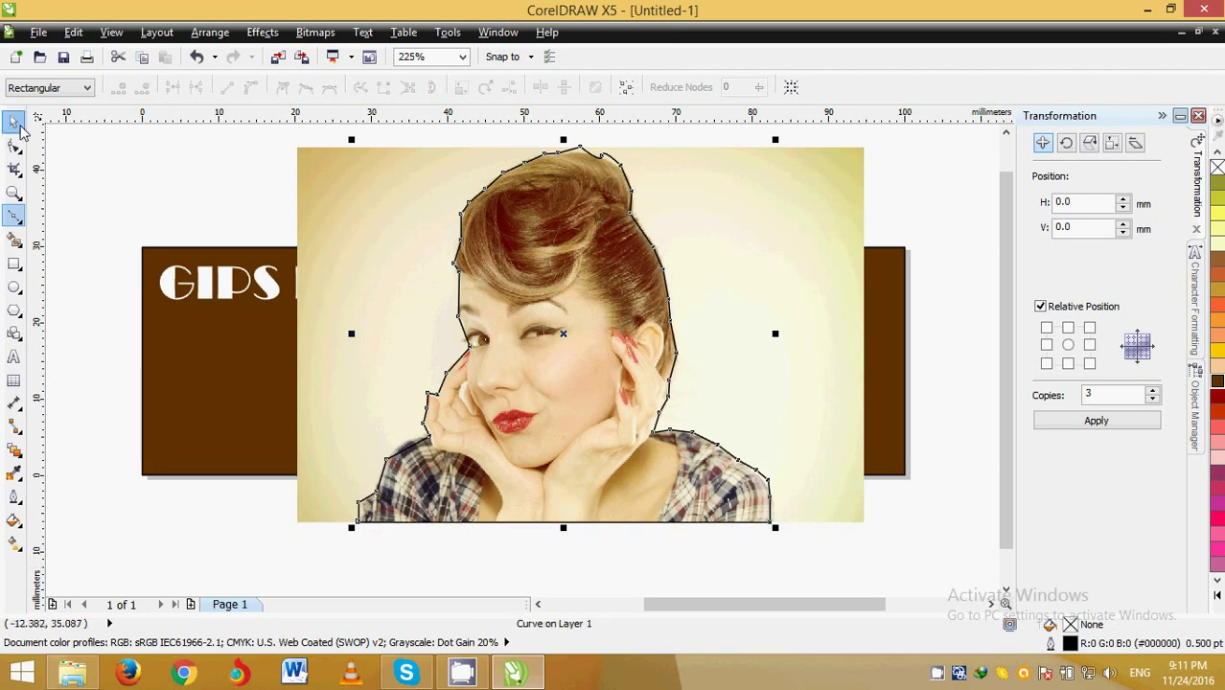
Step: PowerClip the portrait photo inside the traced outline
left_click(14, 121)
left_click(147, 130)
left_click(537, 355)
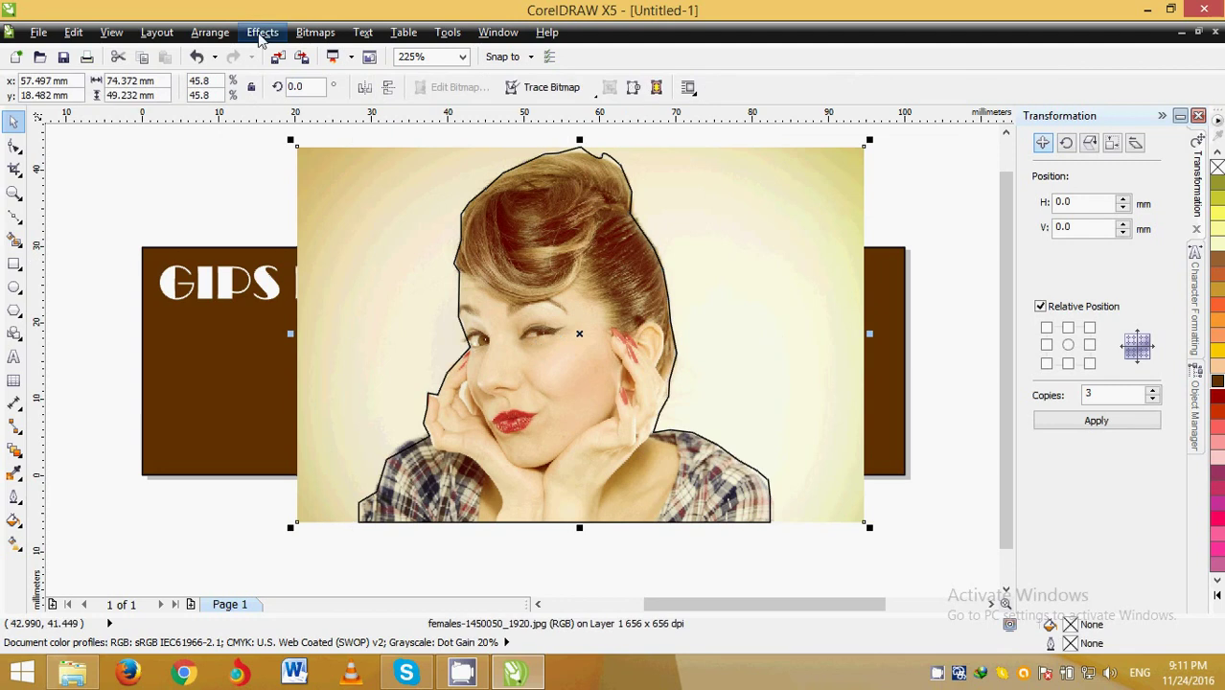
left_click(259, 33)
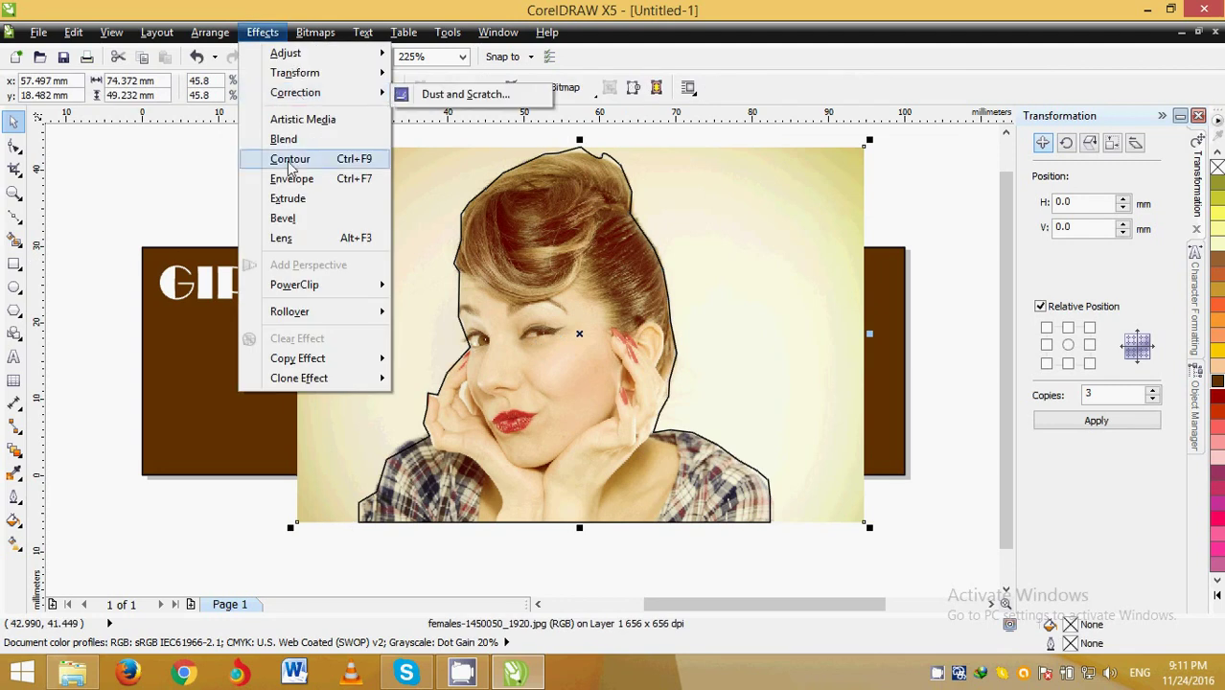
mouse_move(383, 285)
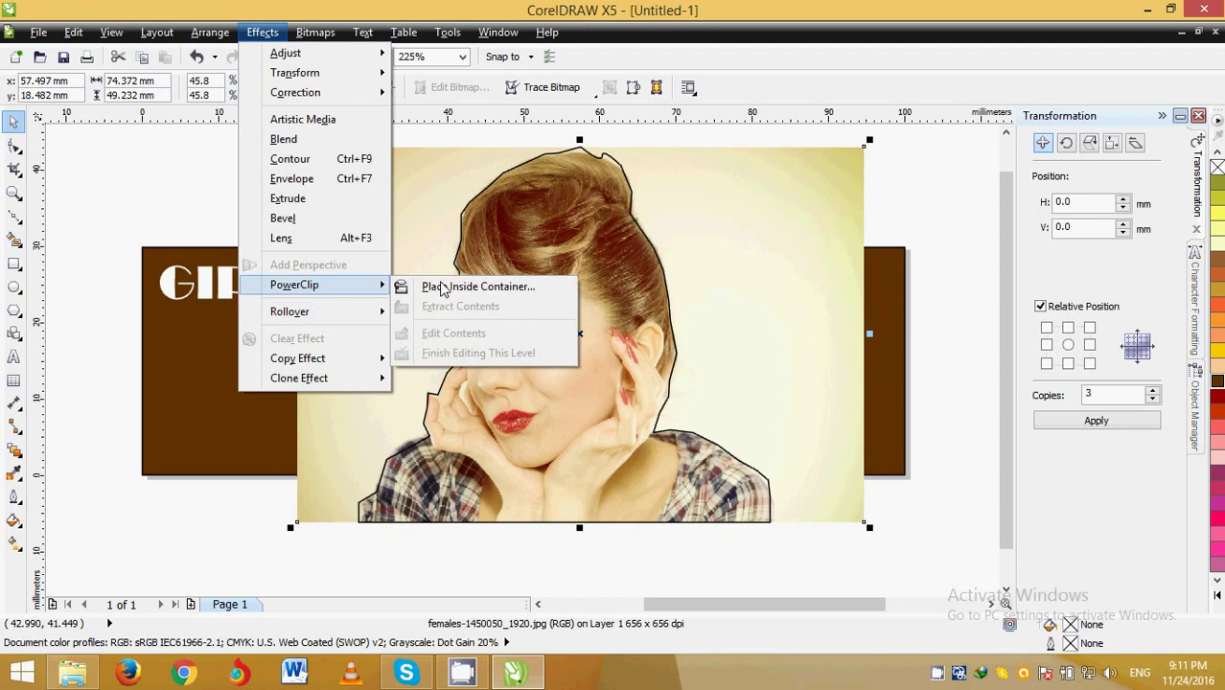
left_click(440, 284)
left_click(257, 276)
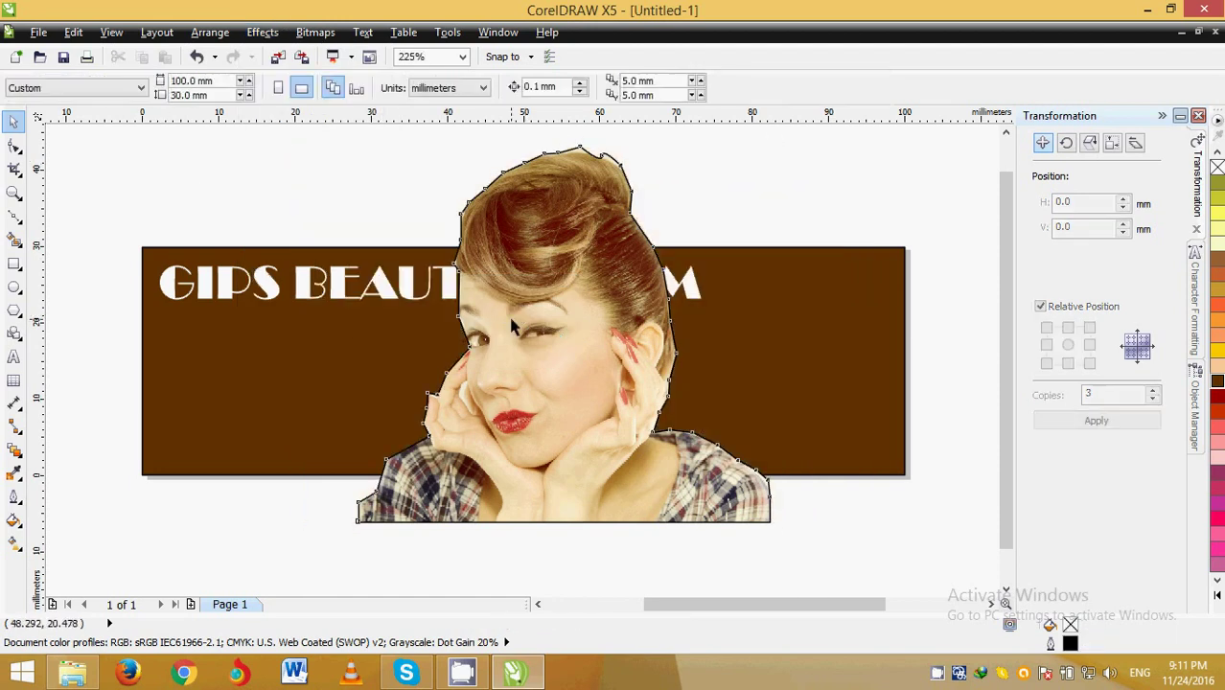
Step: Scale the portrait cutout down to about 28 × 25 mm and place it at the lower right of the brown background
left_click_drag(779, 140, 533, 355)
left_click_drag(465, 465, 794, 387)
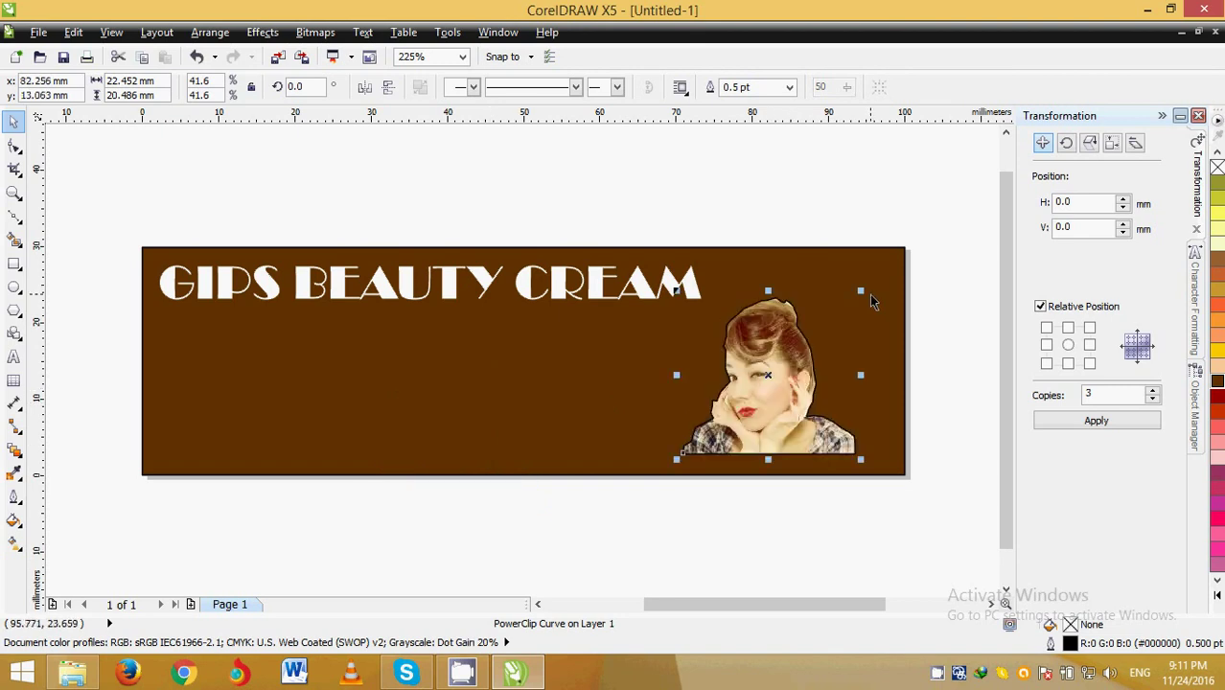
left_click_drag(875, 301, 924, 257)
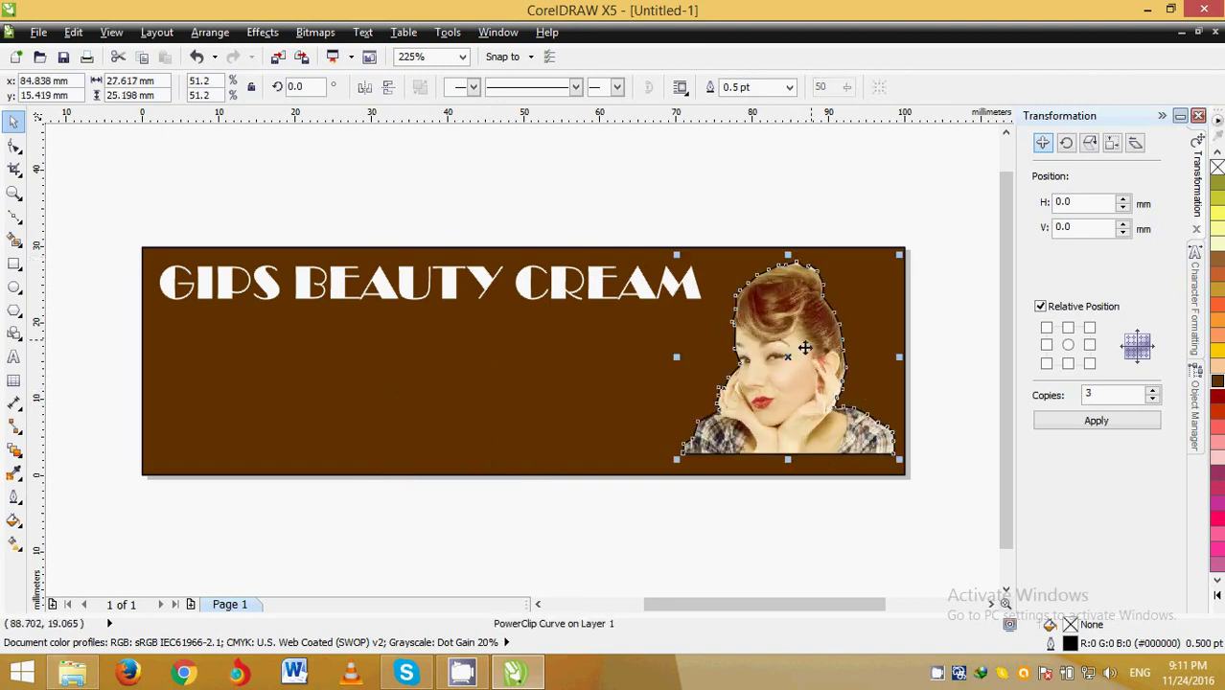
left_click_drag(804, 348, 795, 368)
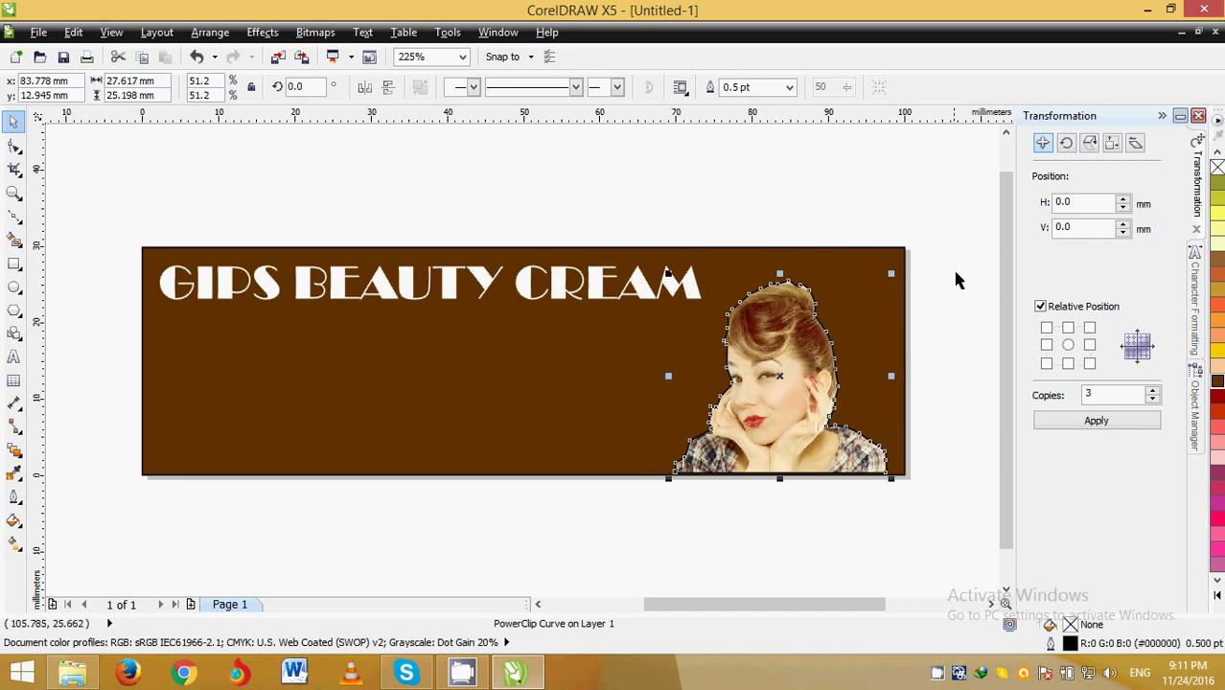
left_click(953, 270)
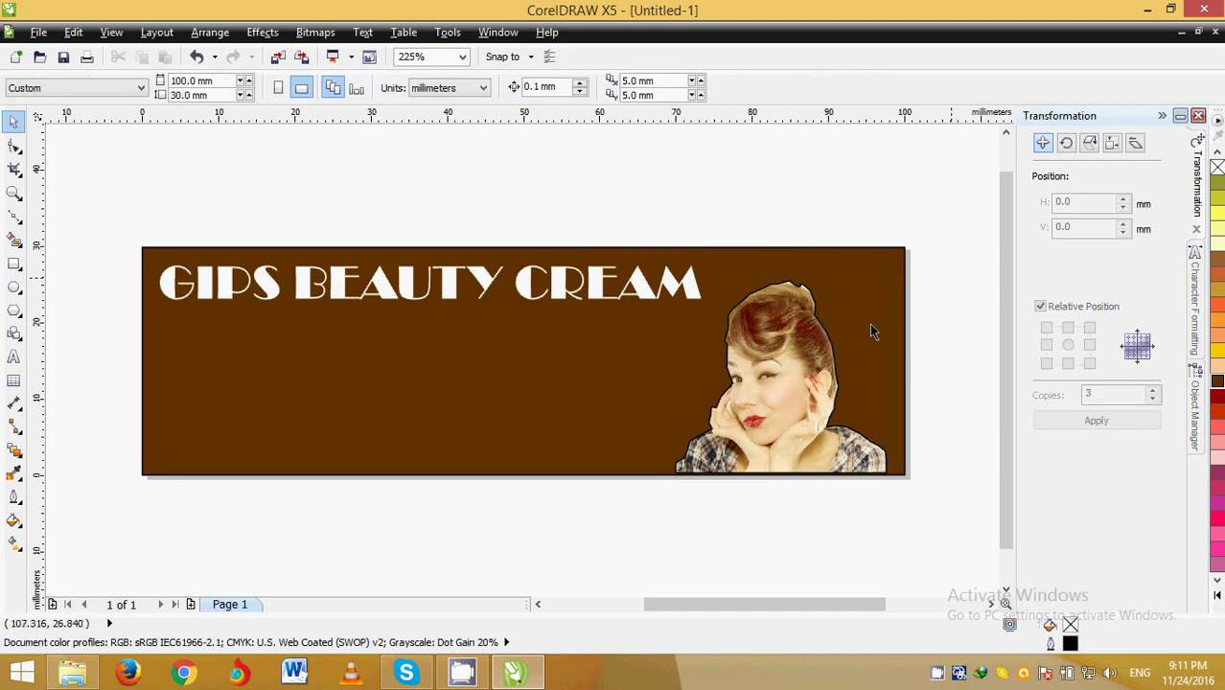
Step: Remove the black outline around the portrait cutout
left_click(772, 383)
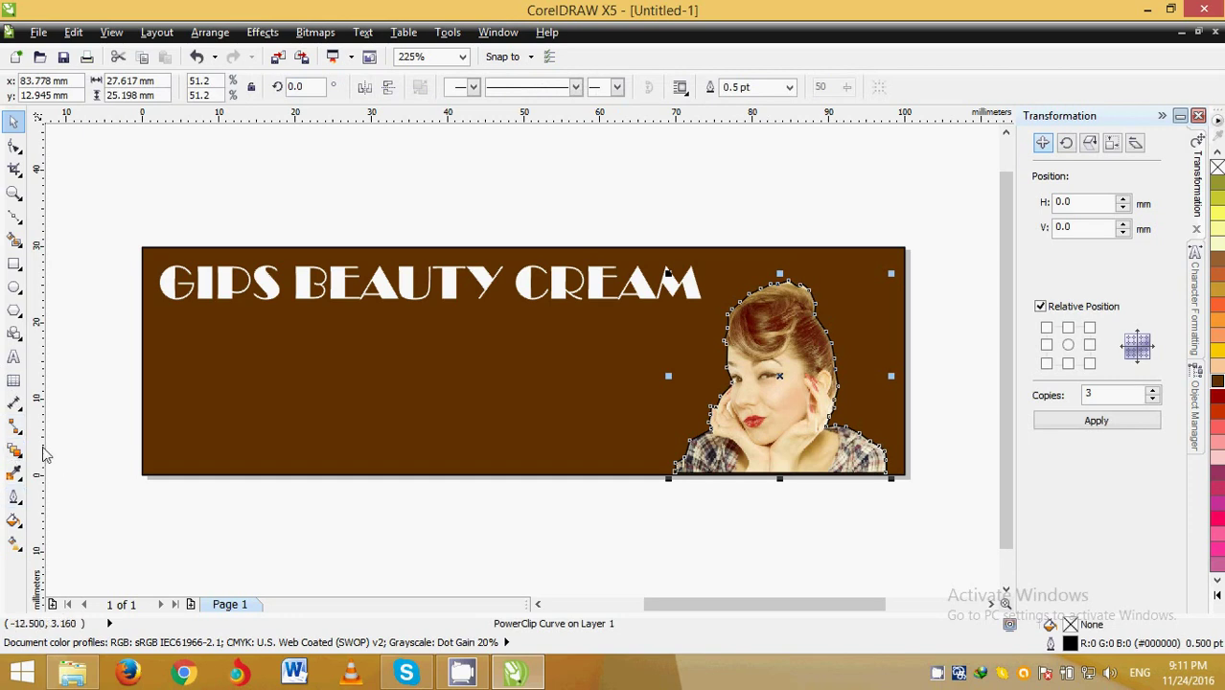
left_click(14, 144)
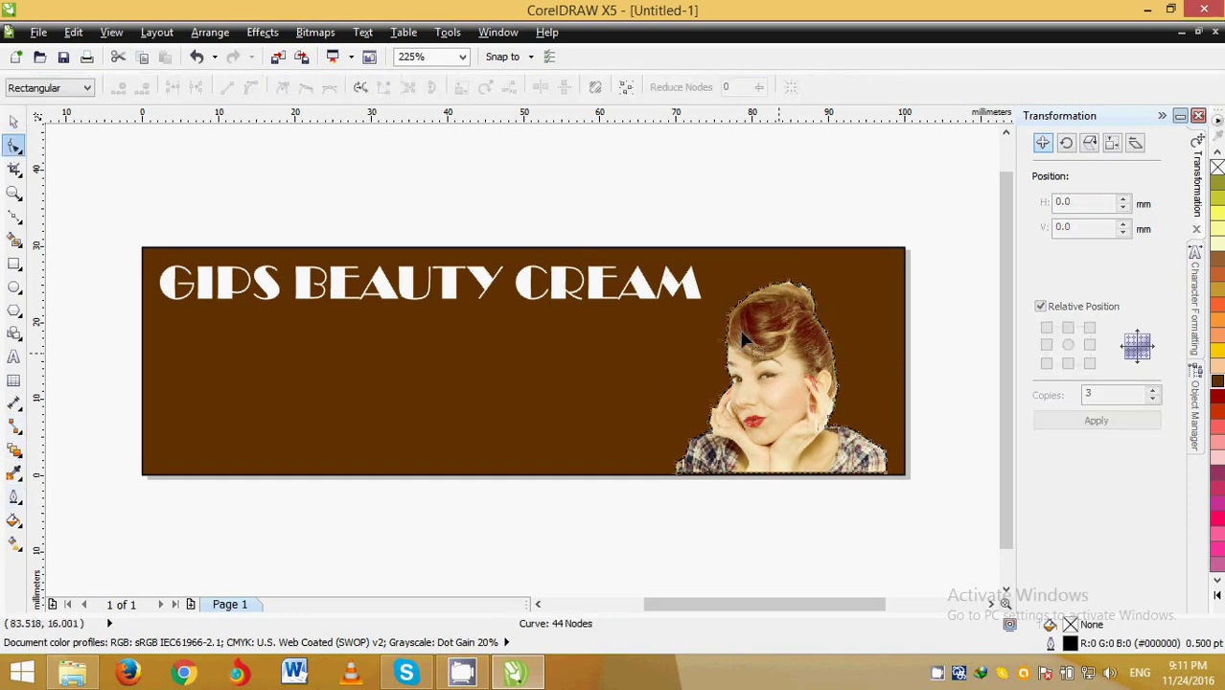
left_click_drag(618, 224, 956, 565)
left_click(14, 498)
left_click(77, 194)
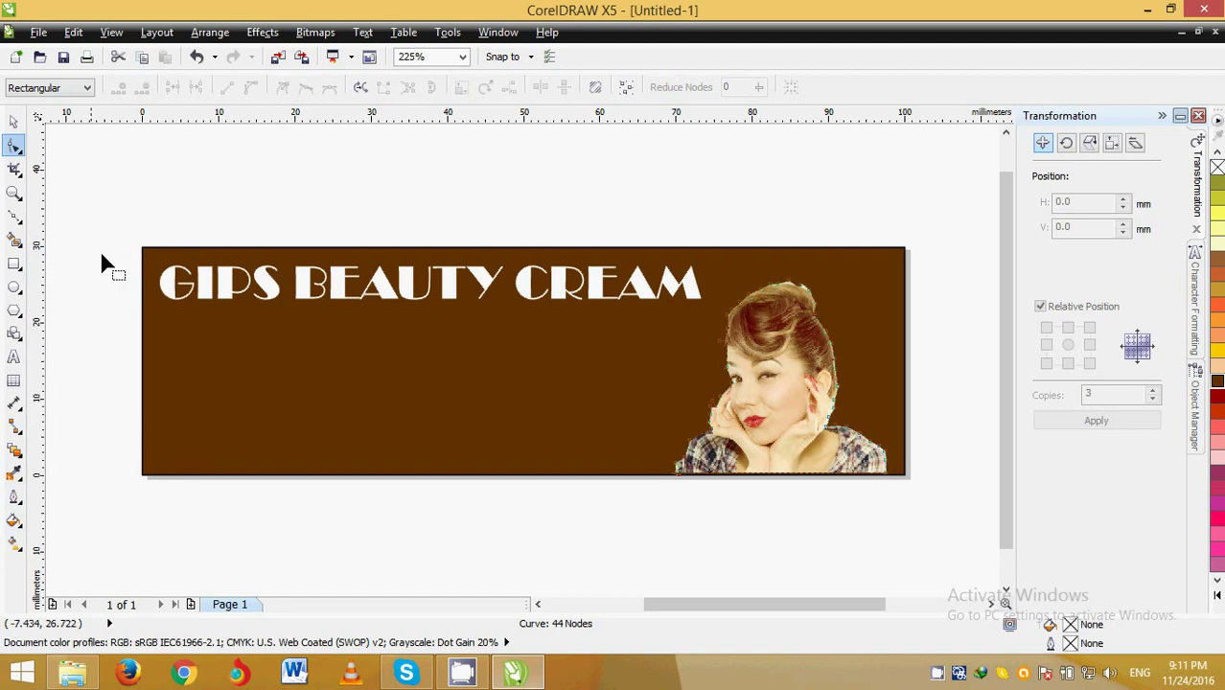
left_click(13, 122)
left_click(364, 569)
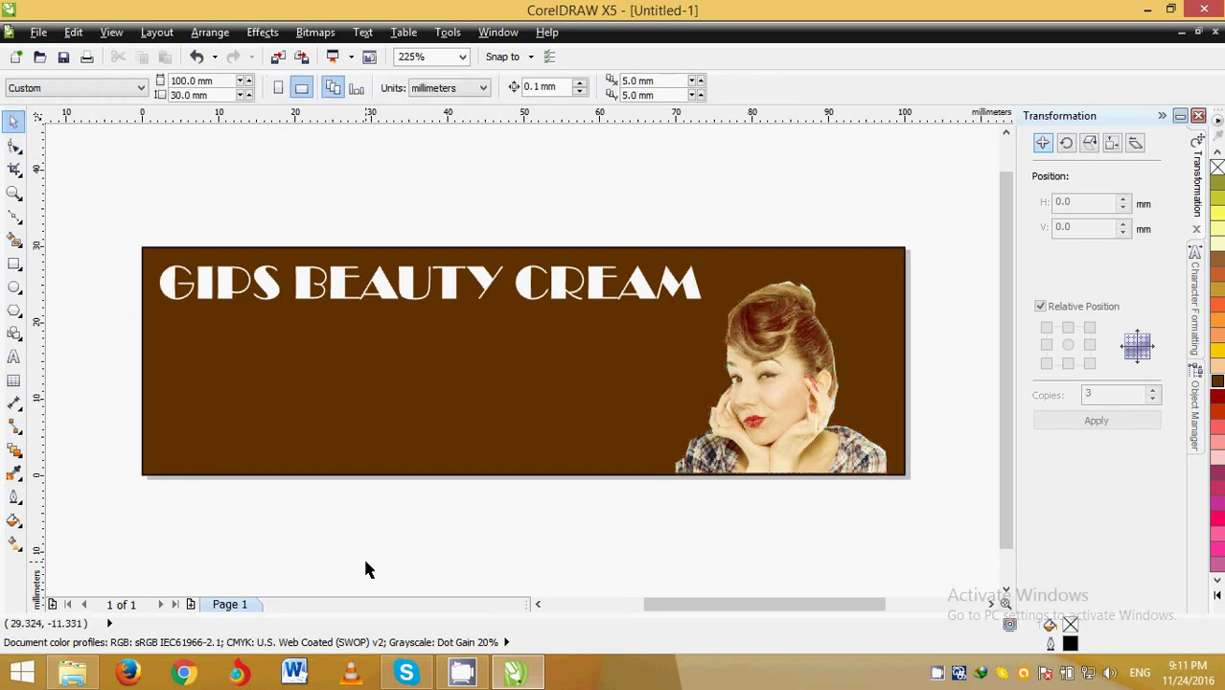
Step: Try a drop shadow on the portrait cutout, cast to the right with opacity 50 and feathering 15
left_click(773, 383)
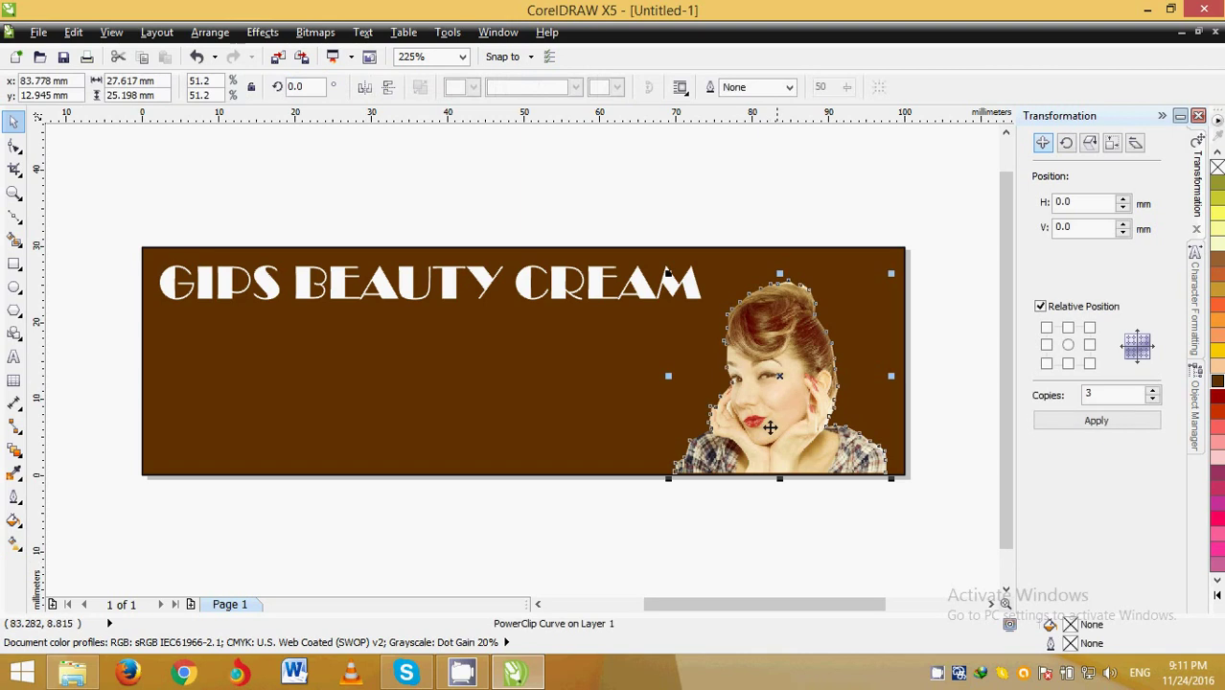
left_click(14, 497)
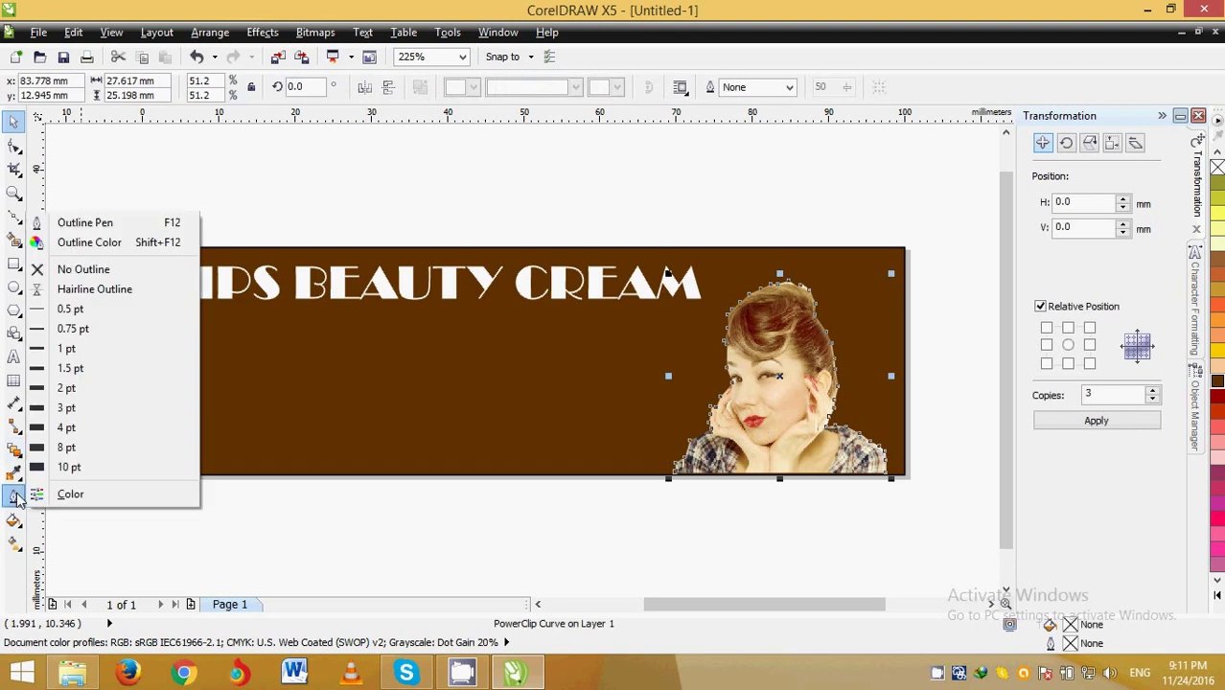
left_click(14, 519)
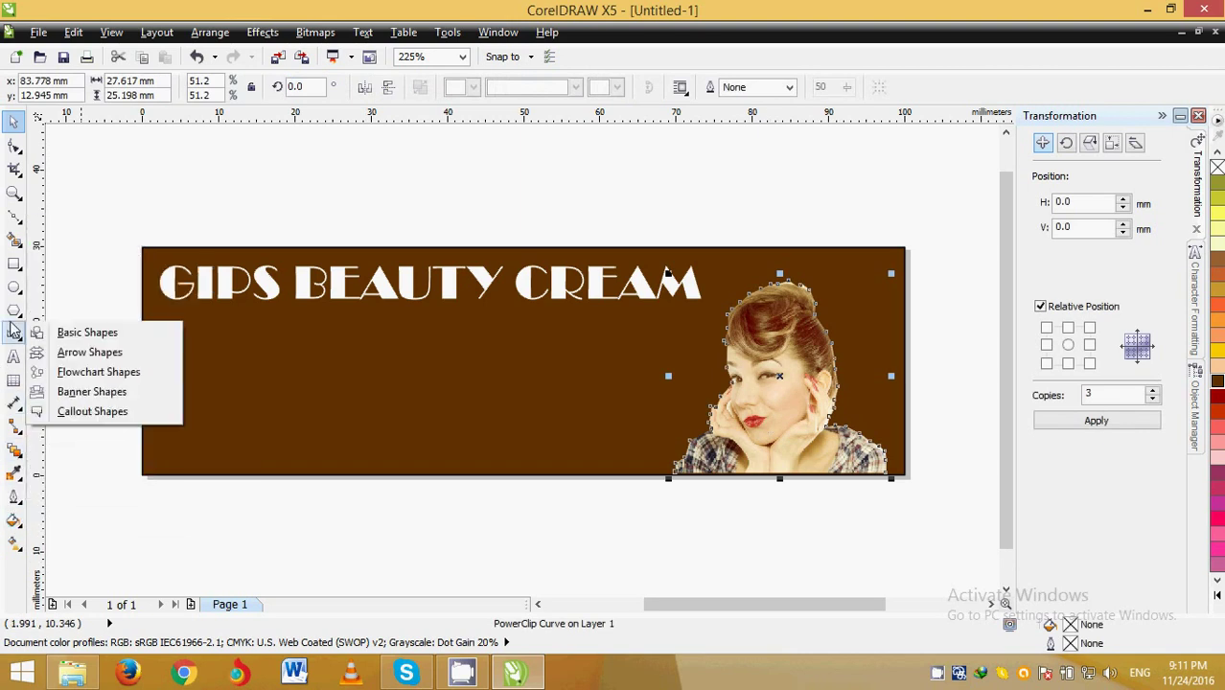
left_click(14, 471)
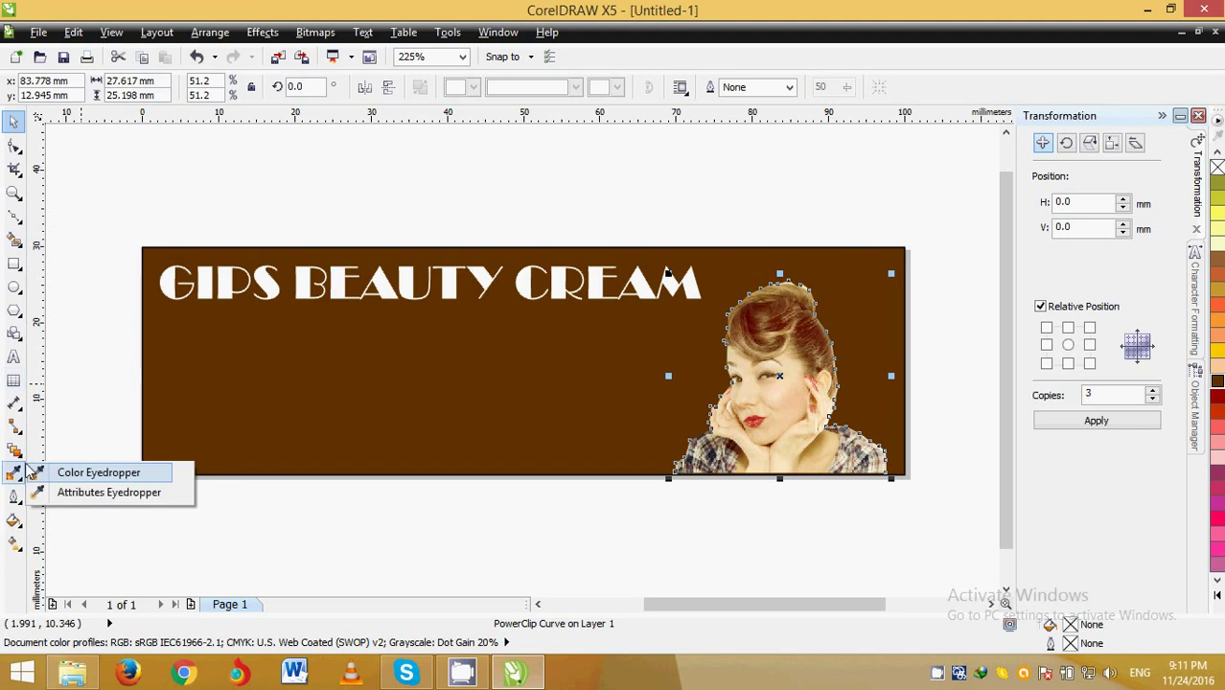
left_click(13, 449)
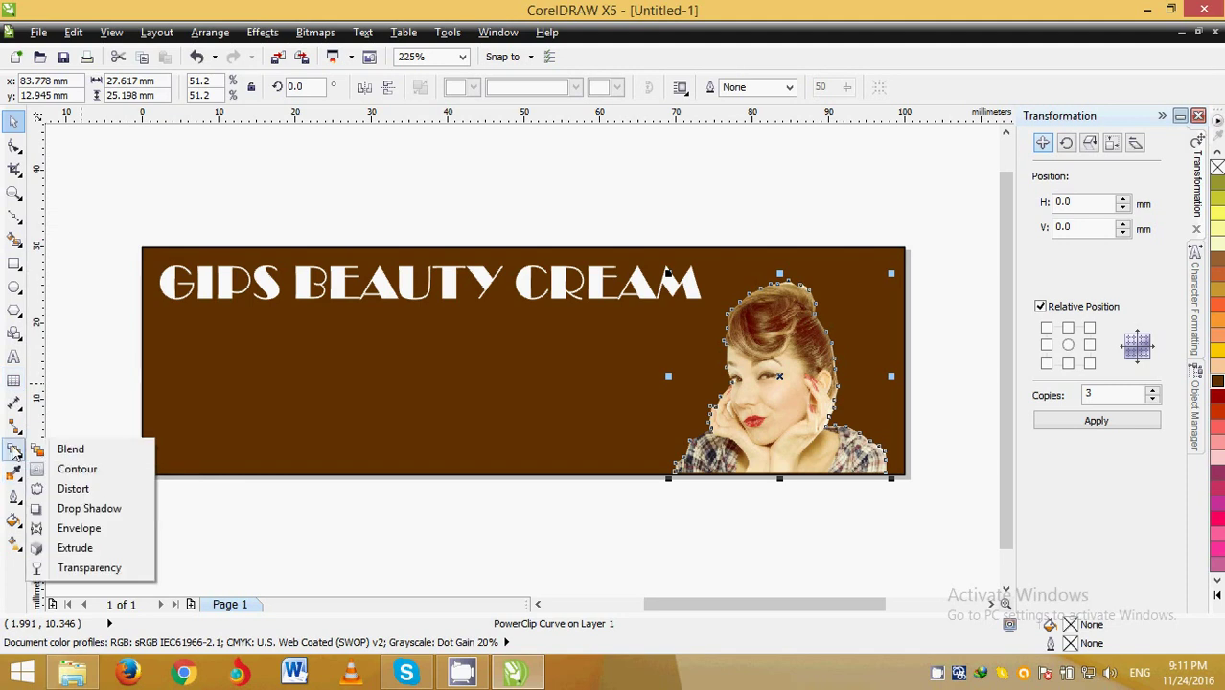
left_click(79, 509)
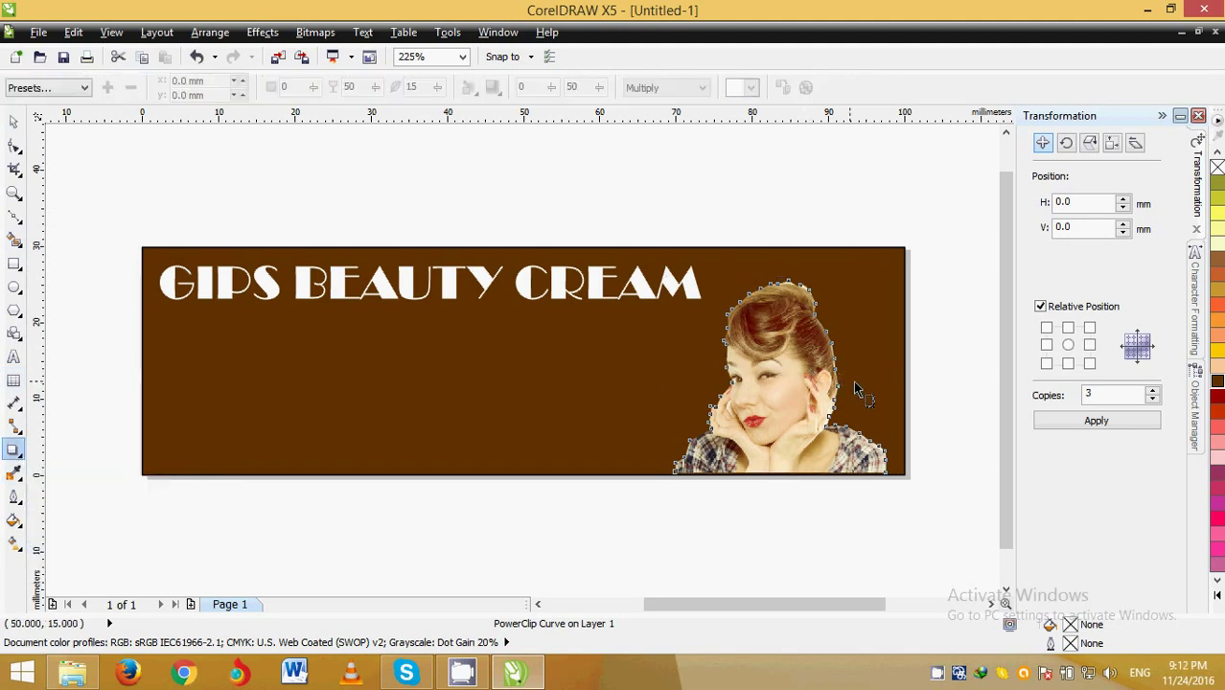
mouse_move(856, 388)
left_mouse_down()
mouse_move(863, 414)
mouse_move(850, 381)
mouse_move(866, 381)
left_mouse_up()
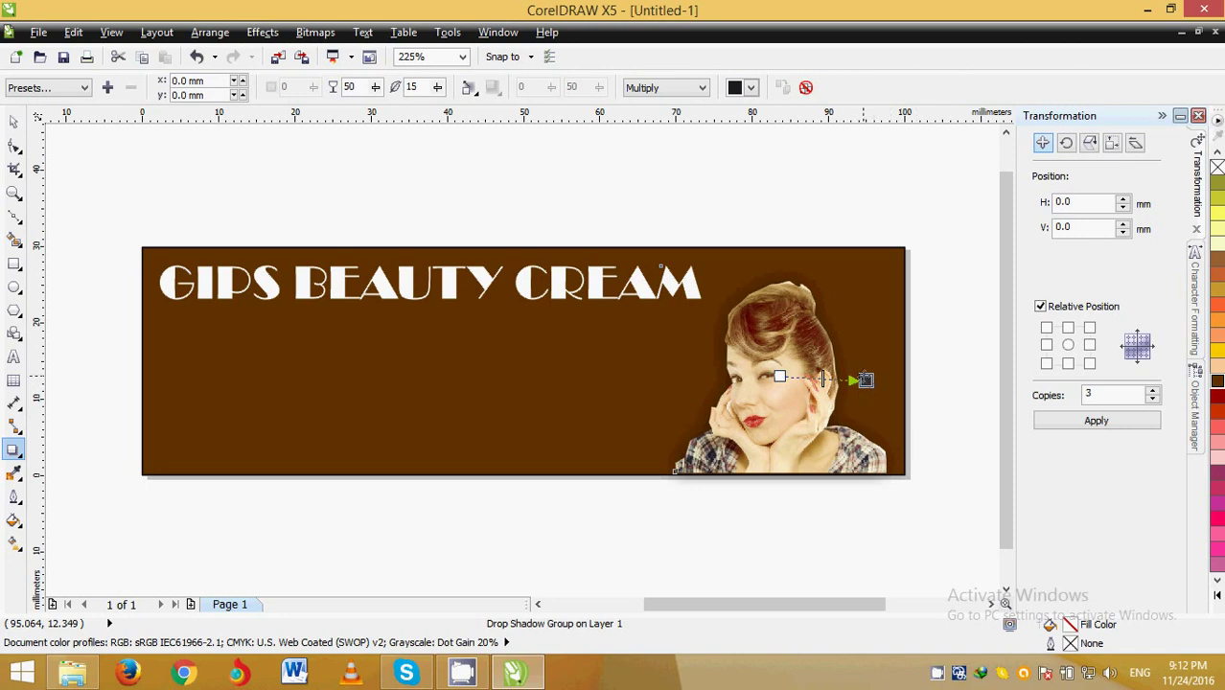
Step: Try a different colour for the portrait's drop shadow and deselect the cutout
left_click(750, 87)
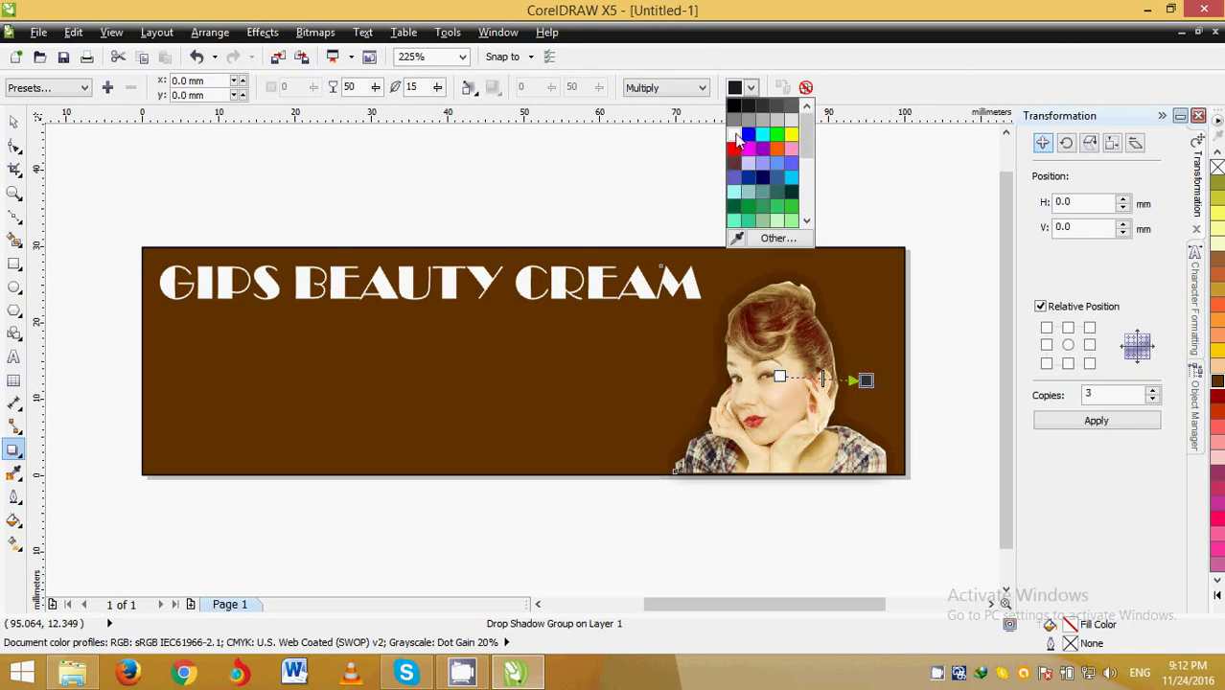
left_click(744, 186)
left_click(740, 187)
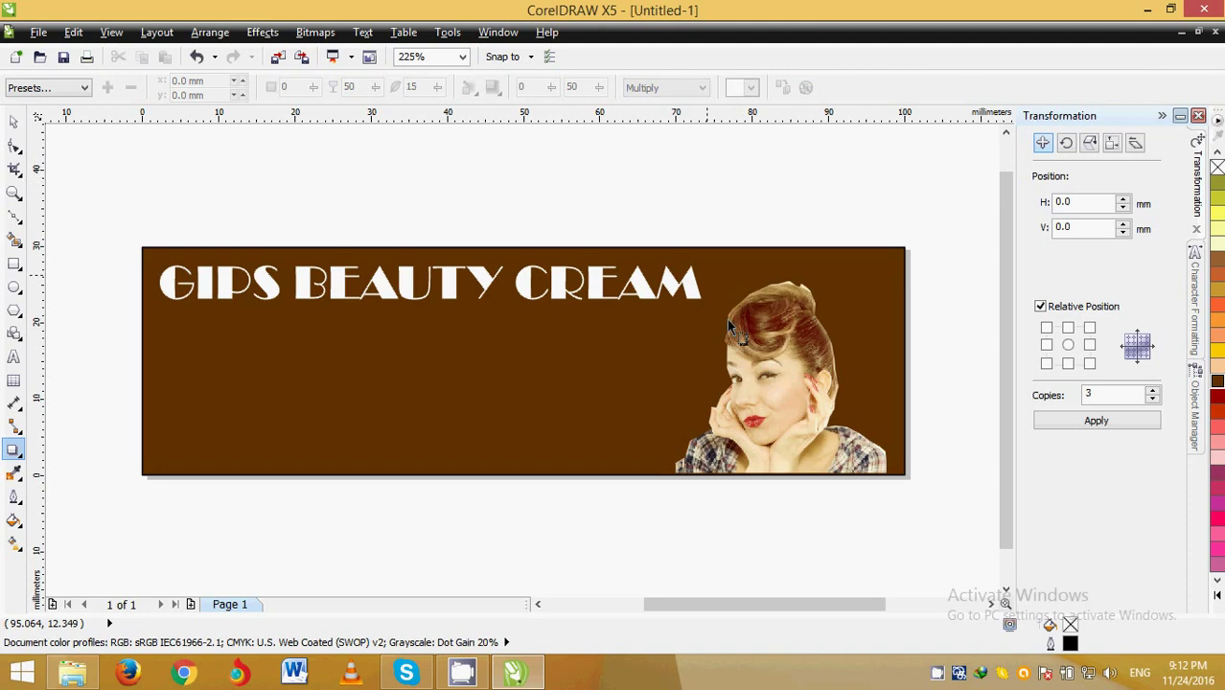
left_click(13, 122)
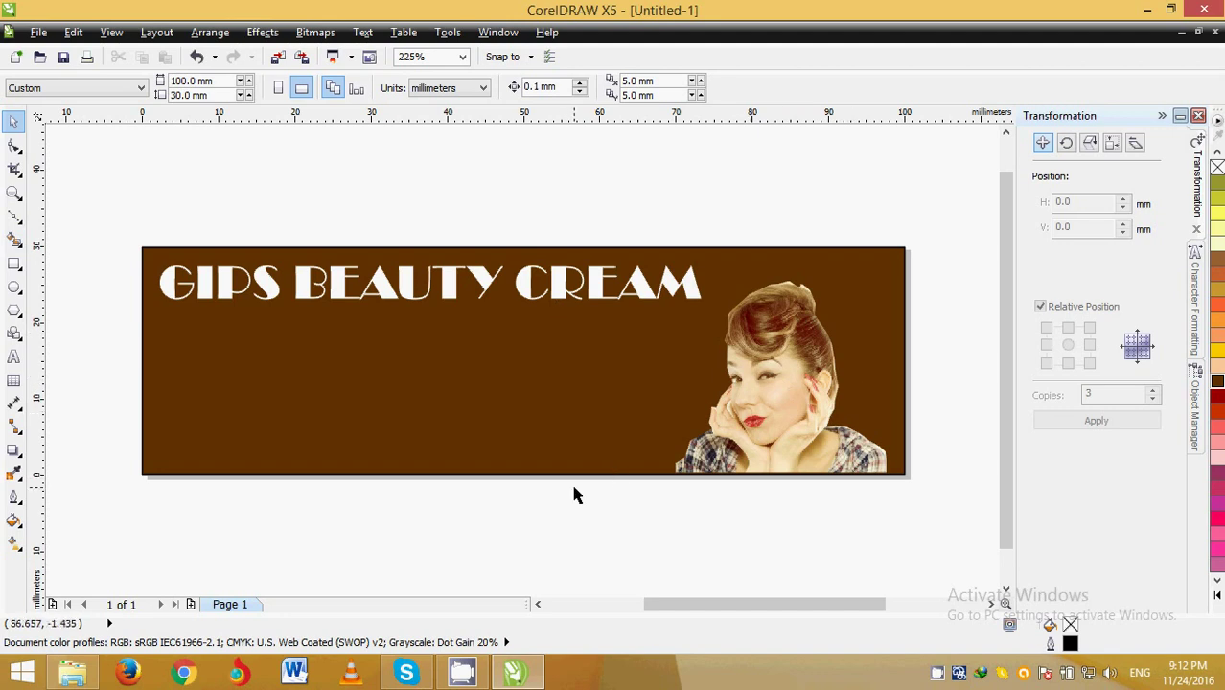
Step: Give the woman's portrait cutout a 1 pt white outline and deselect it
left_click(763, 411)
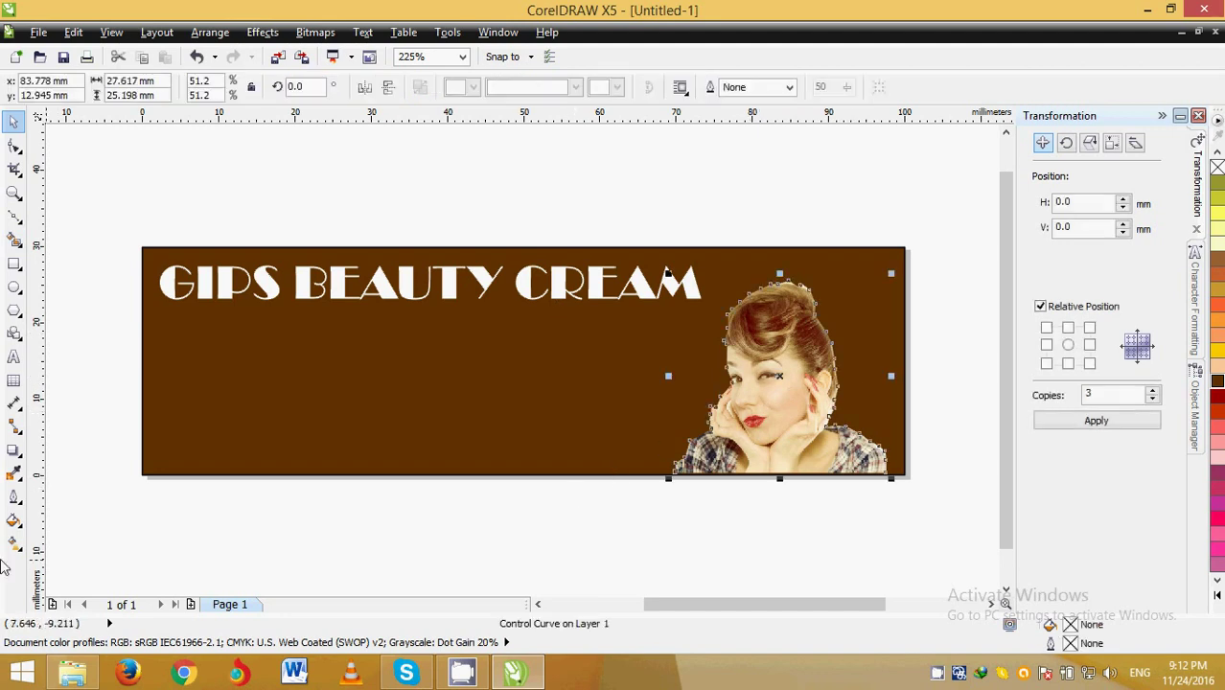
left_click(13, 495)
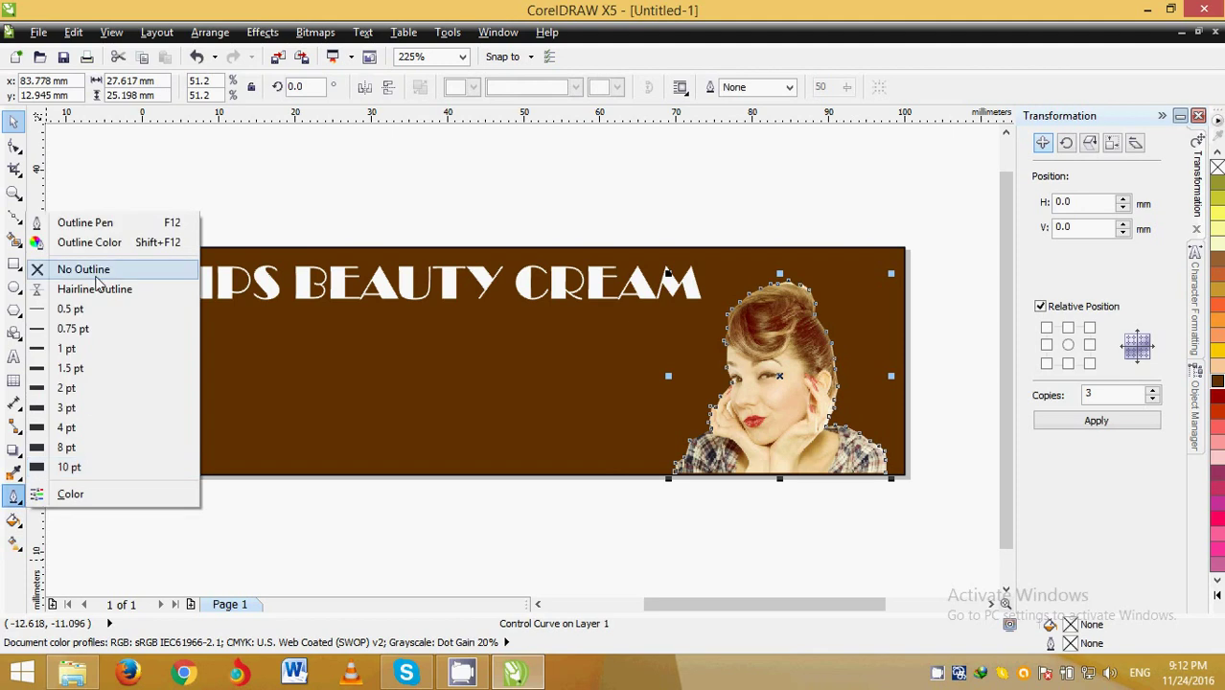
left_click(96, 349)
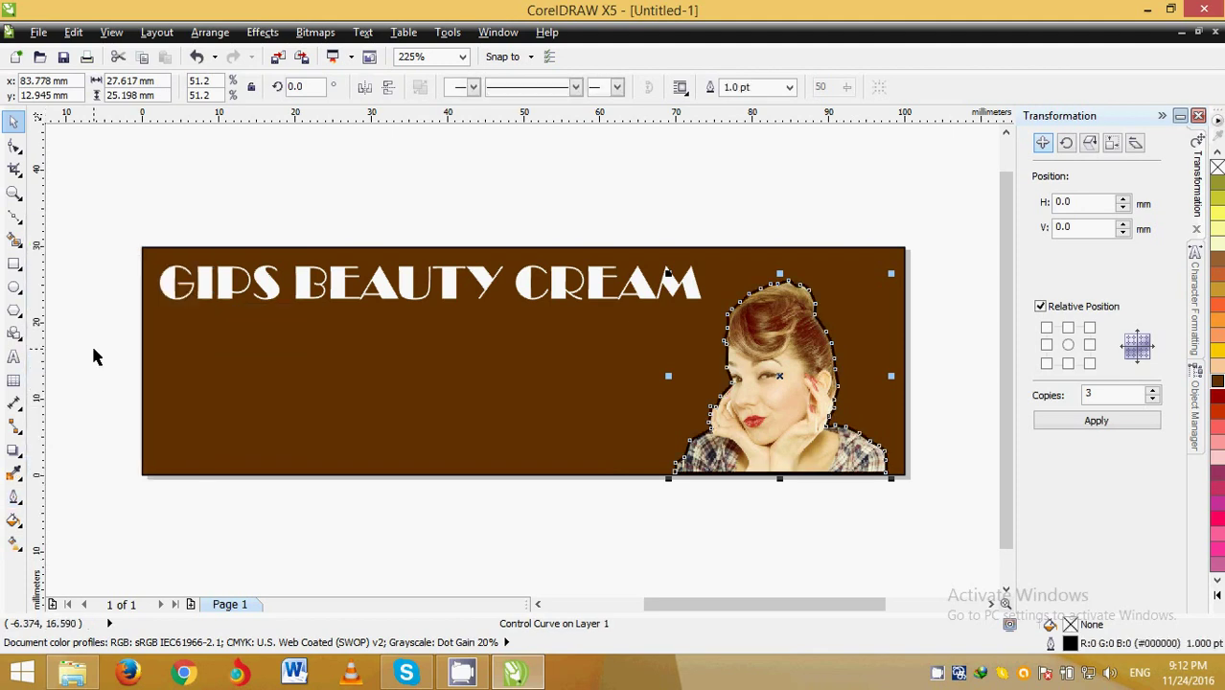
double_click(1070, 644)
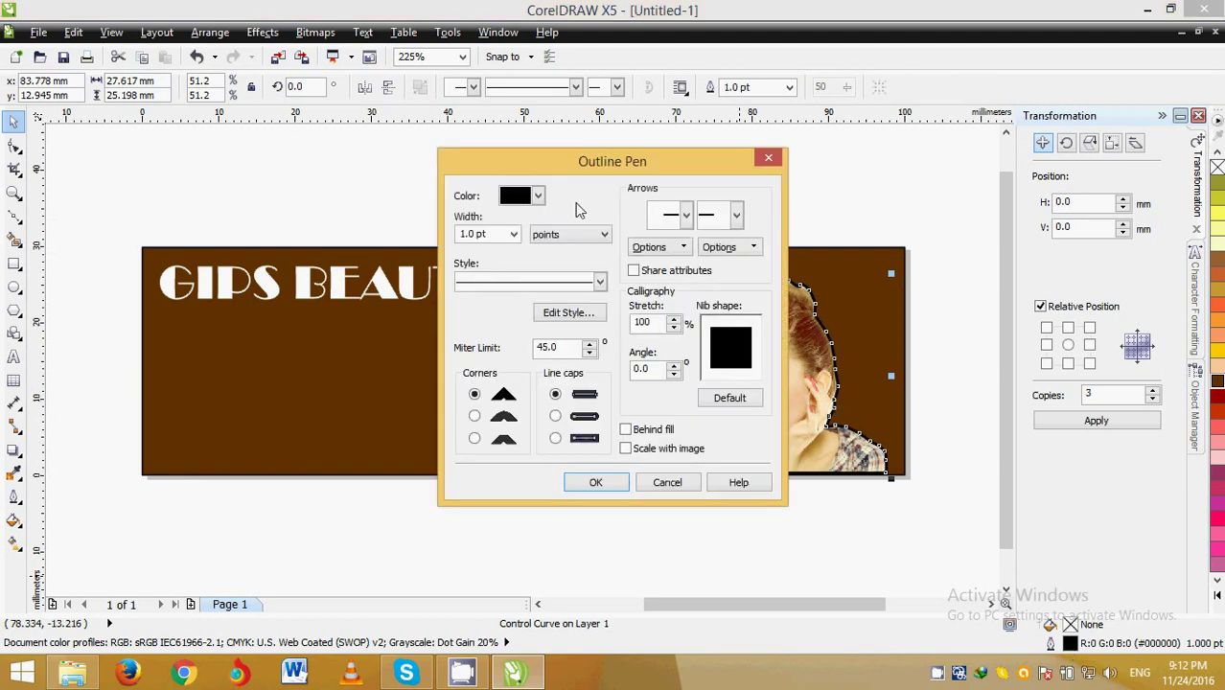
left_click(537, 196)
left_click(565, 230)
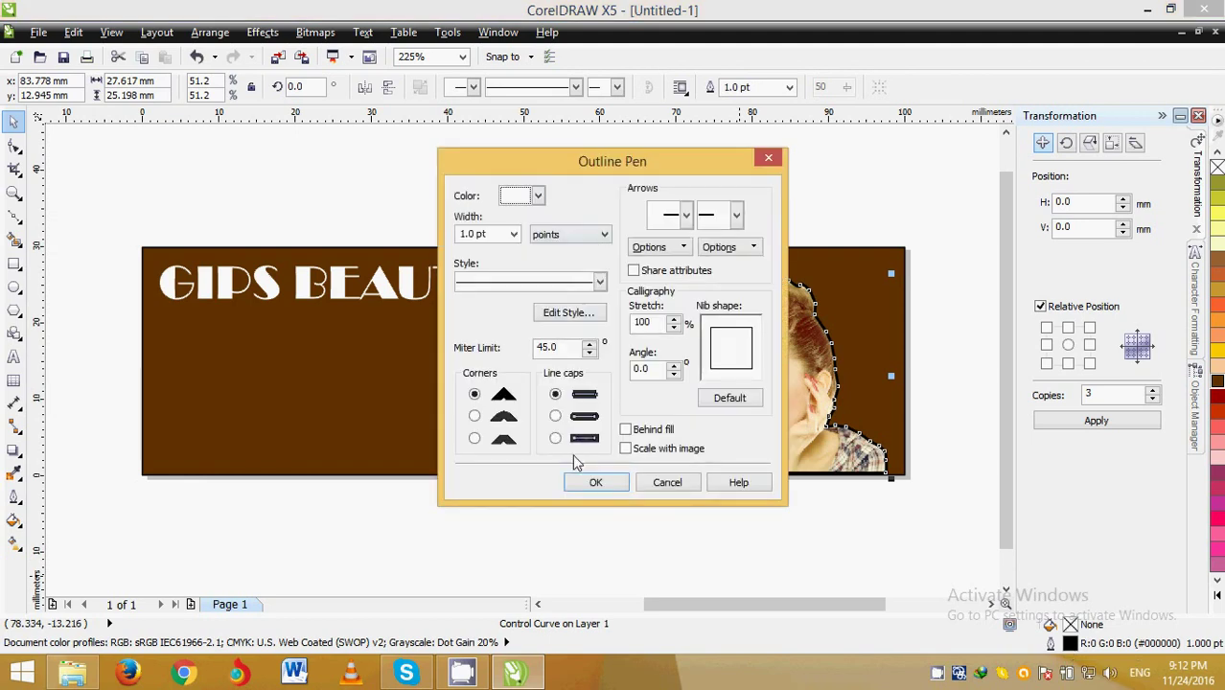
left_click(594, 482)
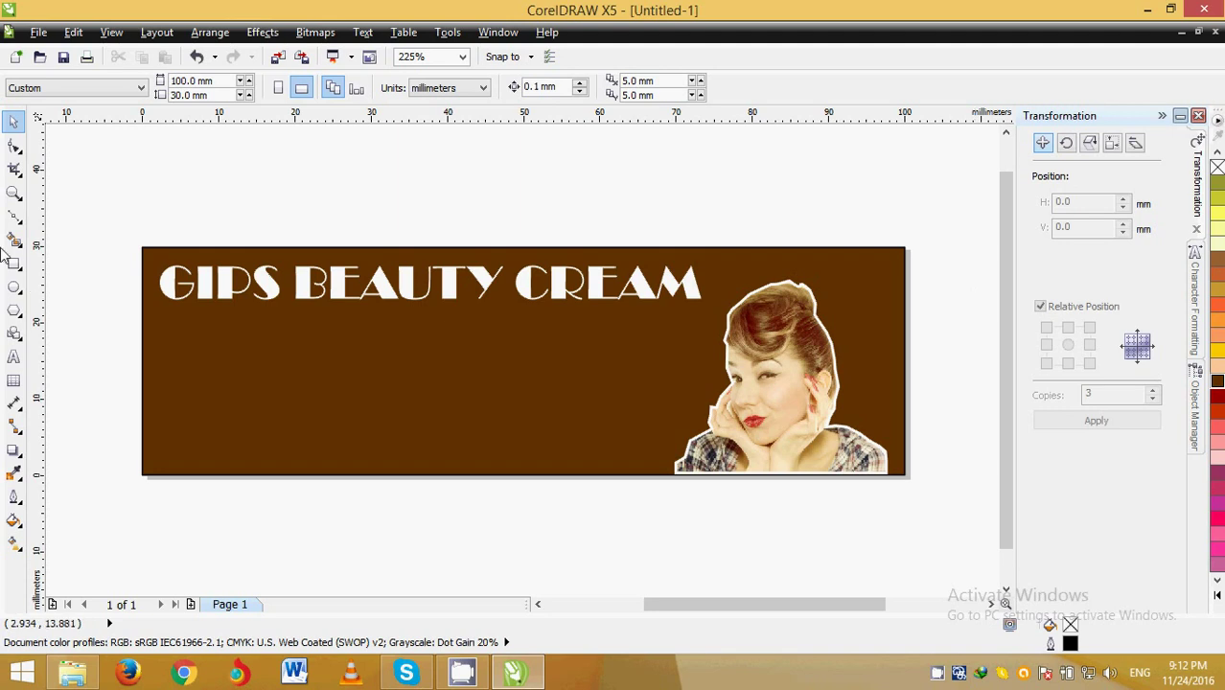
Step: Create a paragraph text frame of about 15 × 11 mm below the title and enter "FOR Quick Results"
left_click(13, 358)
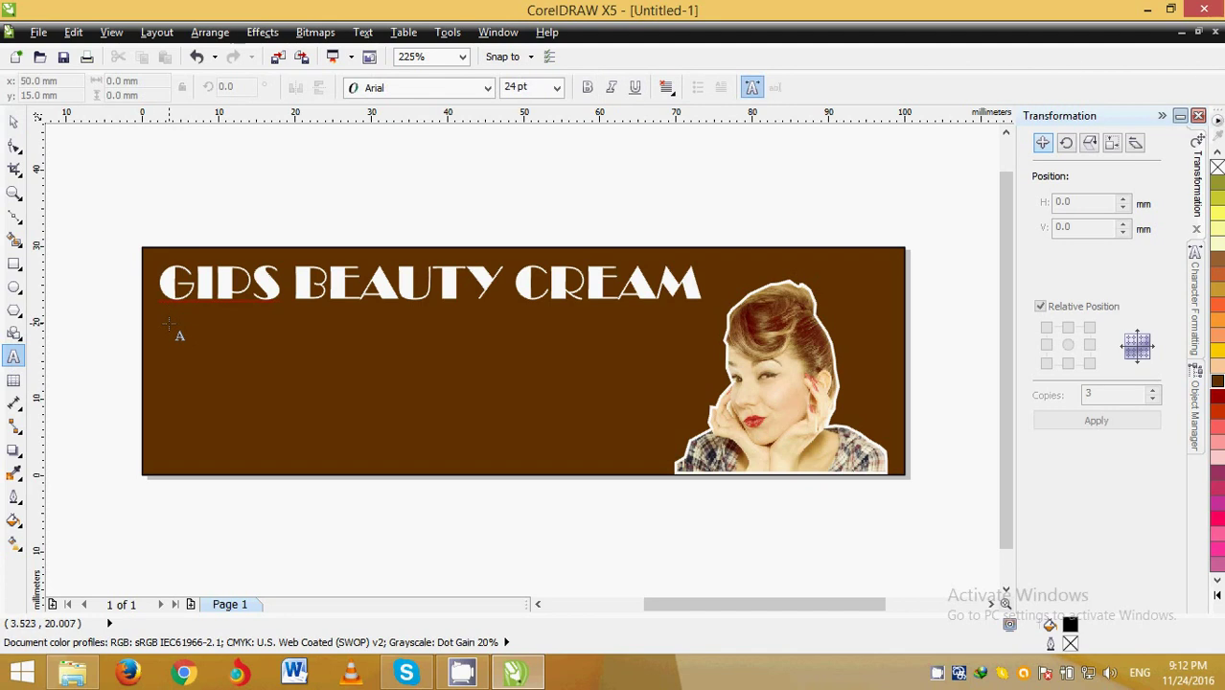
left_click_drag(169, 324, 286, 412)
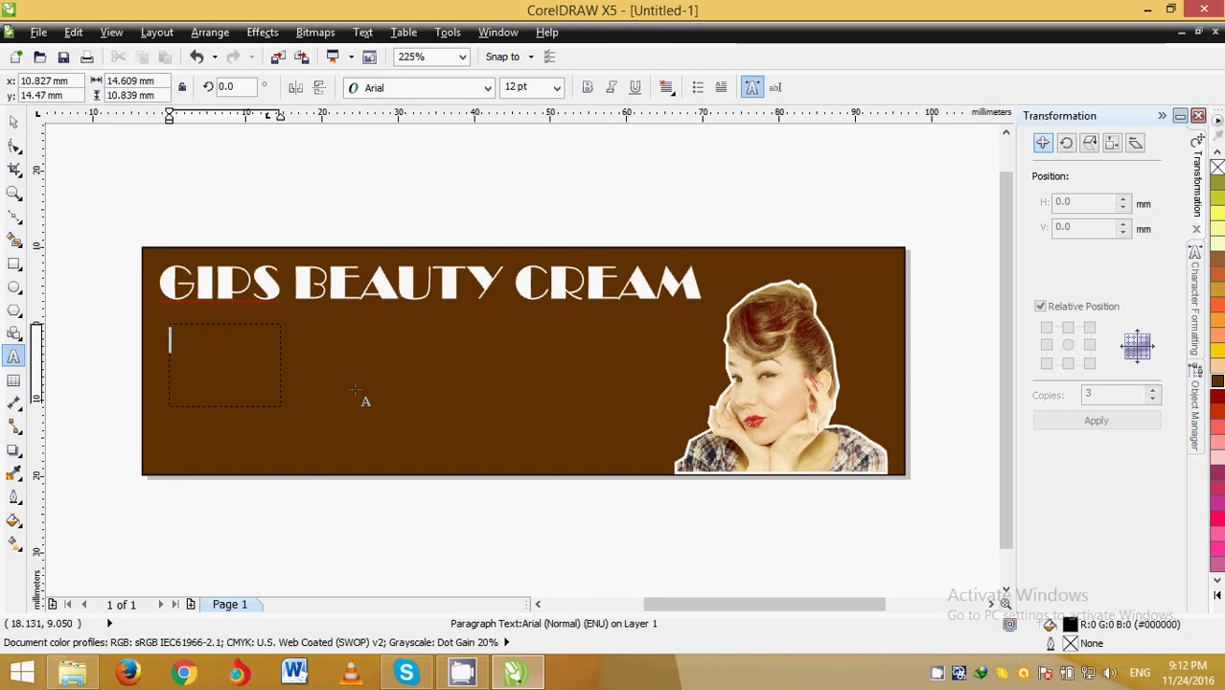
type("FOR")
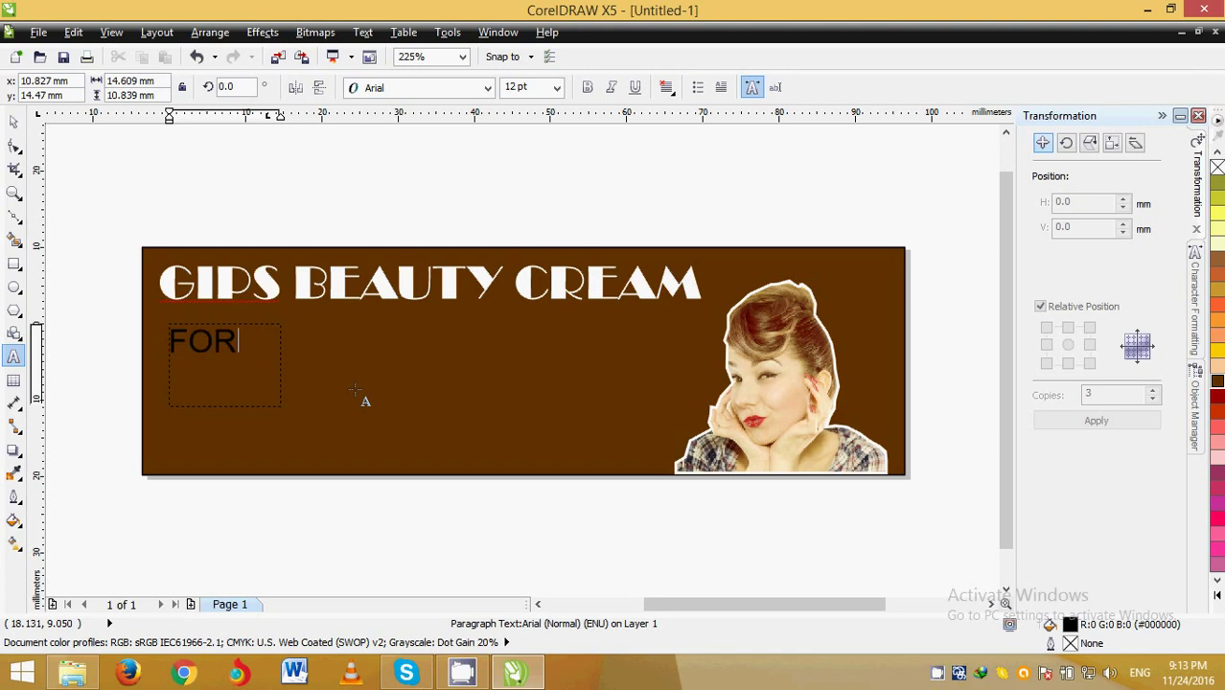
type(" S")
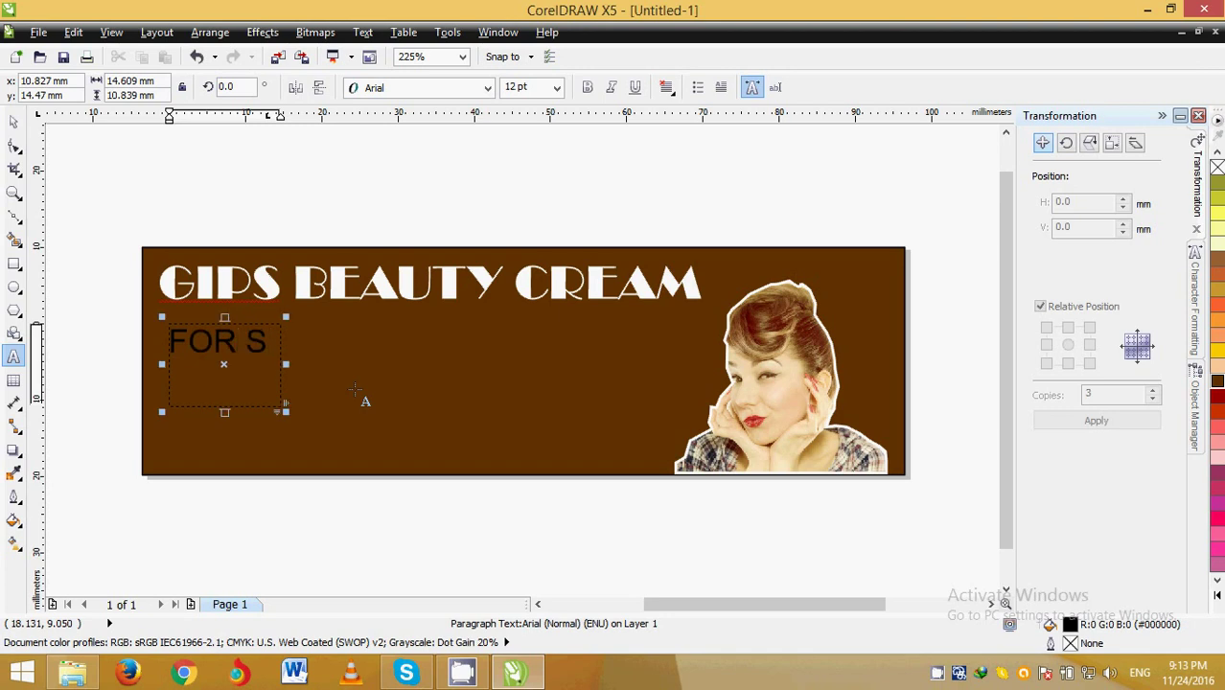
key("BackSpace")
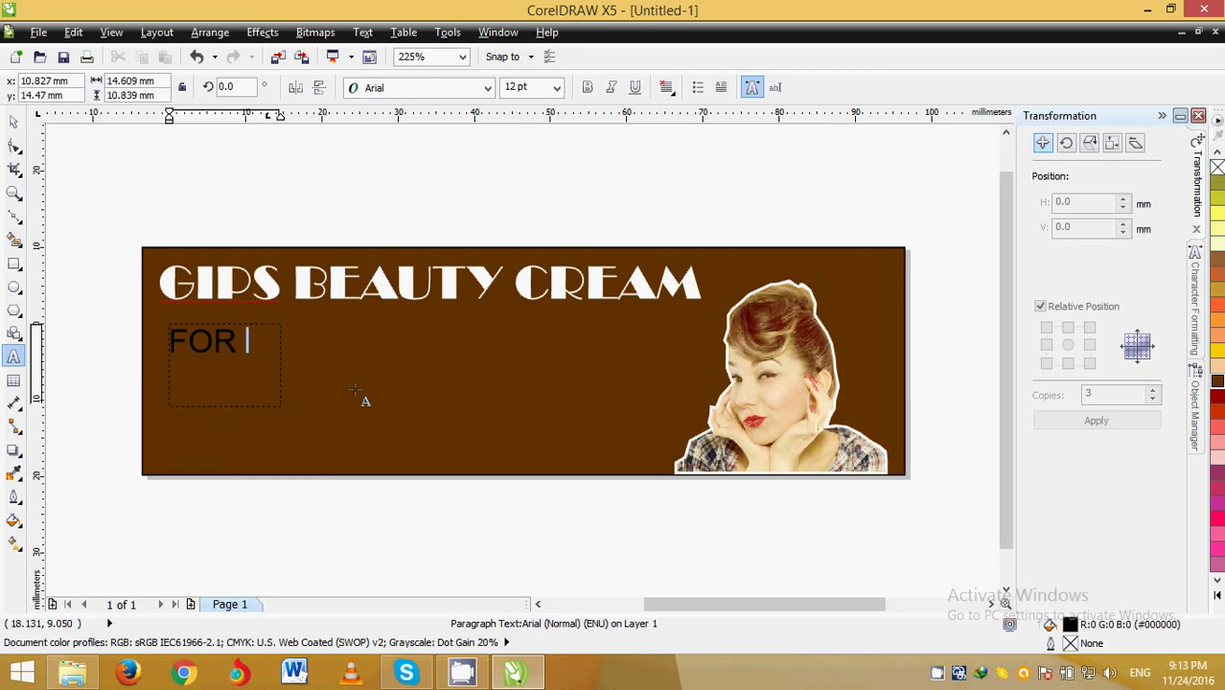
type("Q")
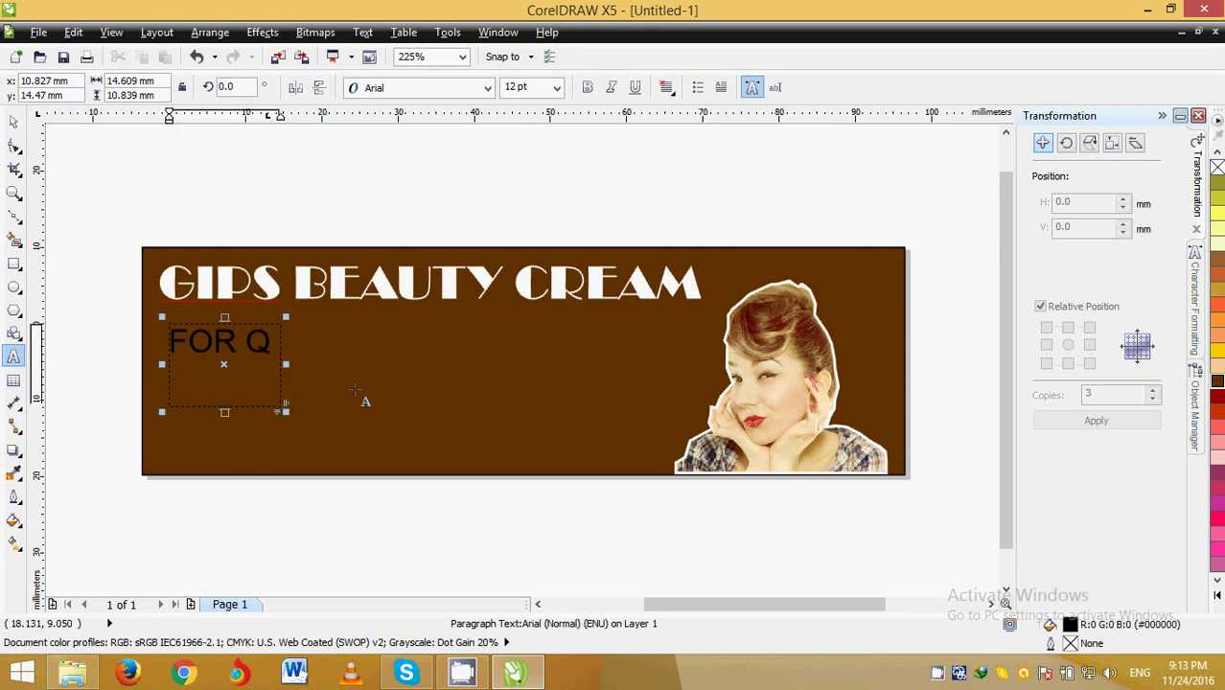
type("ui")
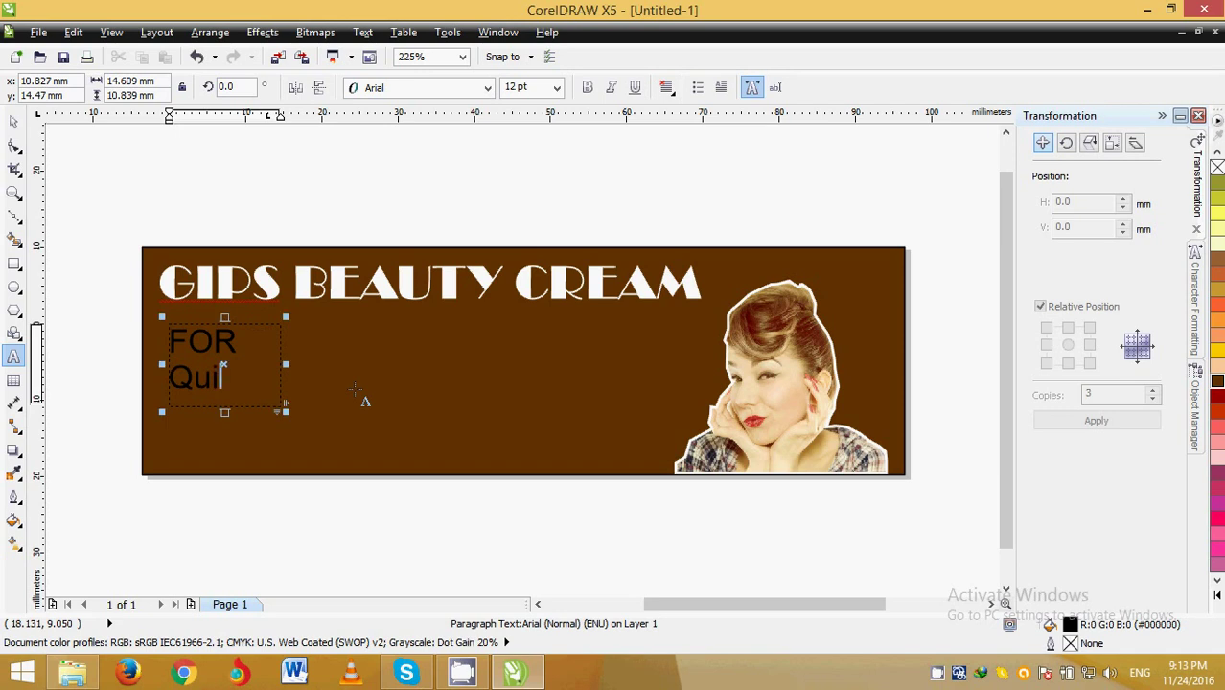
type("ck")
Step: Resize the tagline's text frame to about 38 × 8 mm and align its left edge with the title
left_click_drag(286, 412, 343, 452)
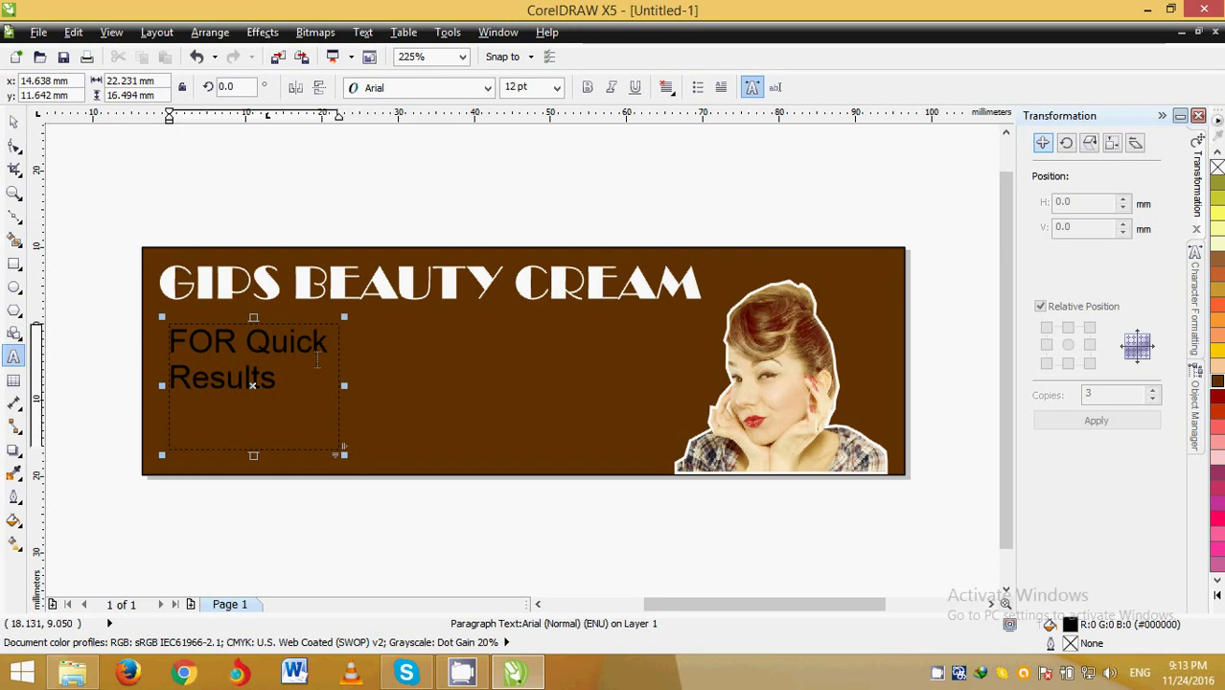
left_click_drag(343, 385, 406, 386)
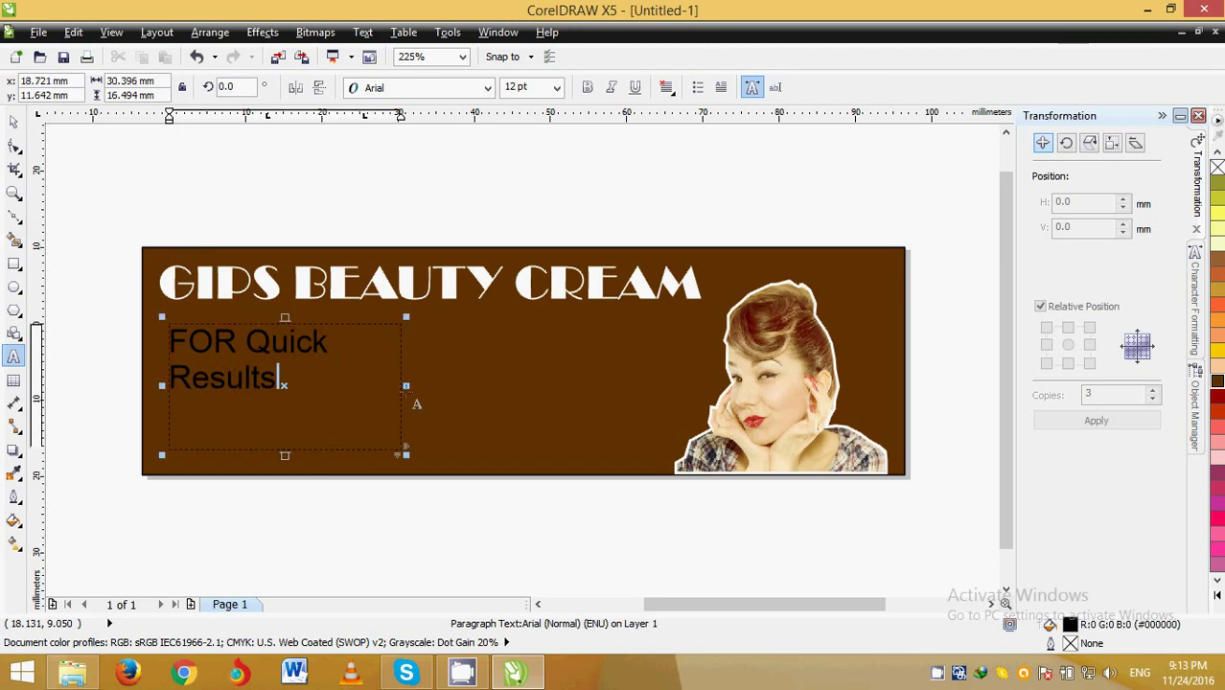
left_click_drag(405, 386, 461, 387)
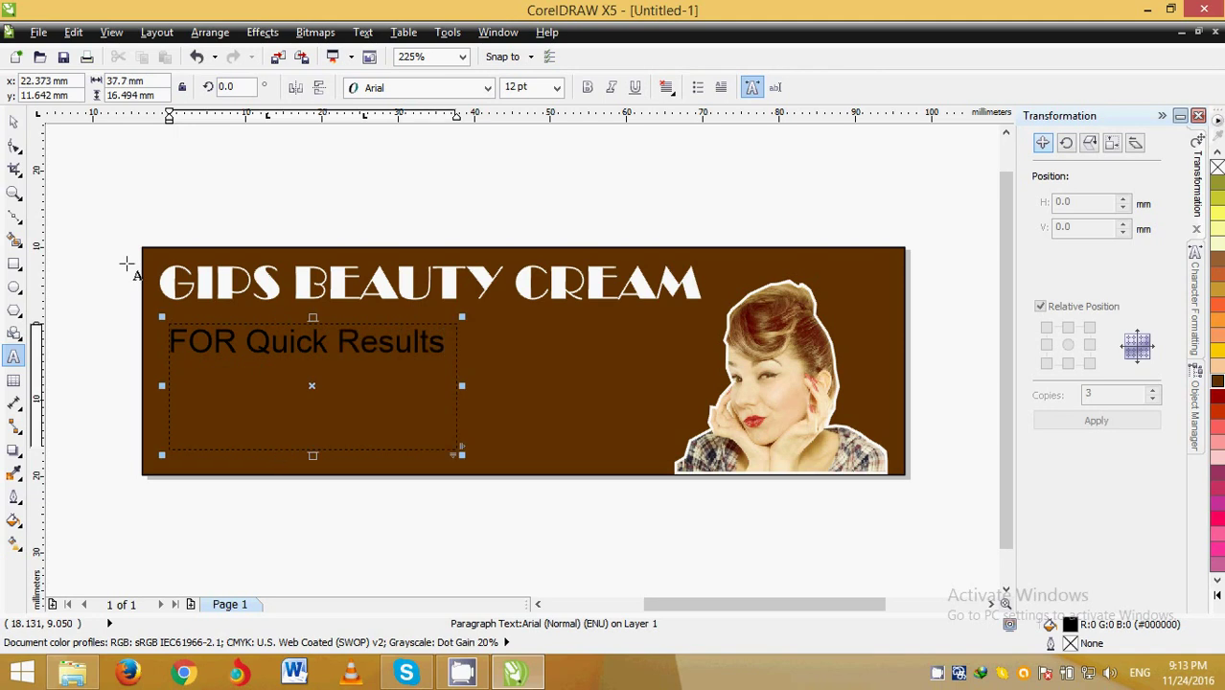
left_click(14, 122)
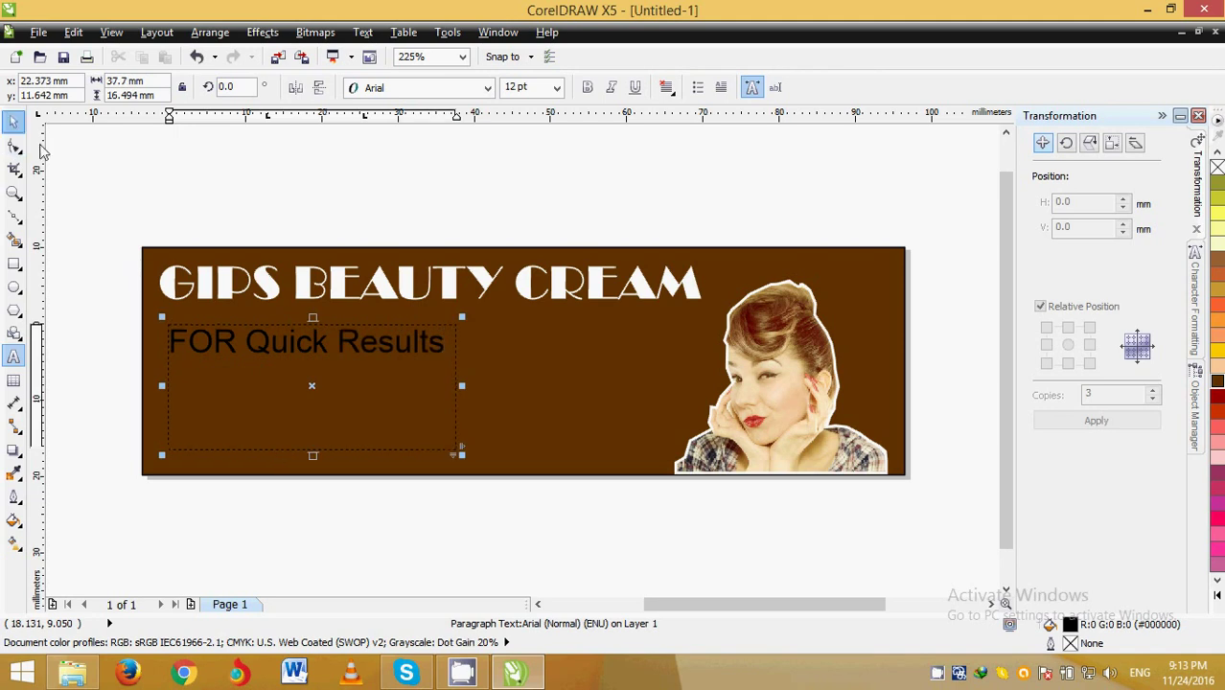
left_click(238, 342)
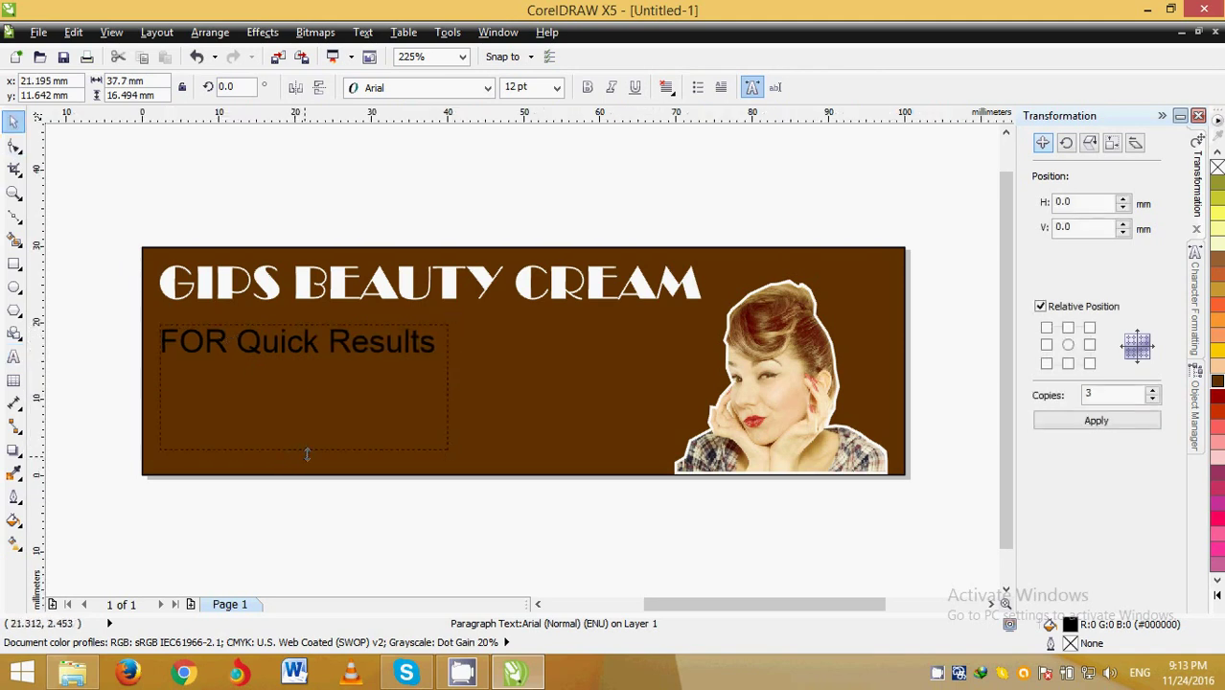
left_click_drag(306, 454, 307, 388)
Step: Change the font of the whole "FOR Quick Results" text to Franklin Gothic Book
double_click(323, 347)
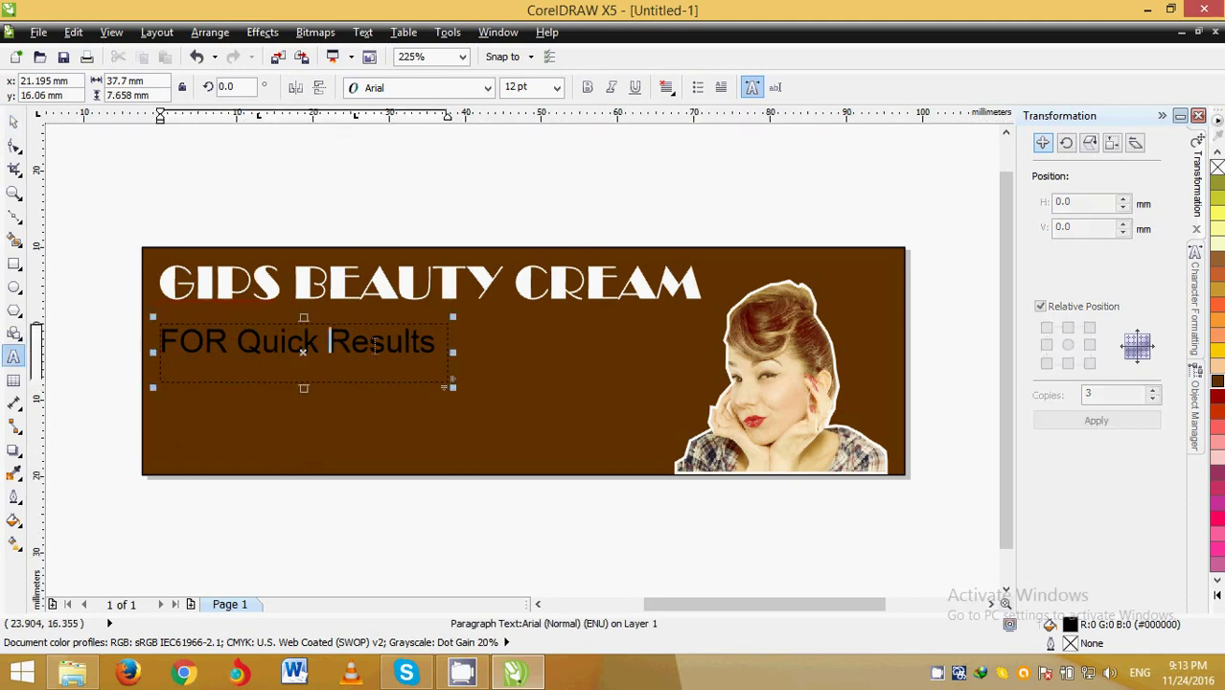
left_click_drag(428, 346, 159, 343)
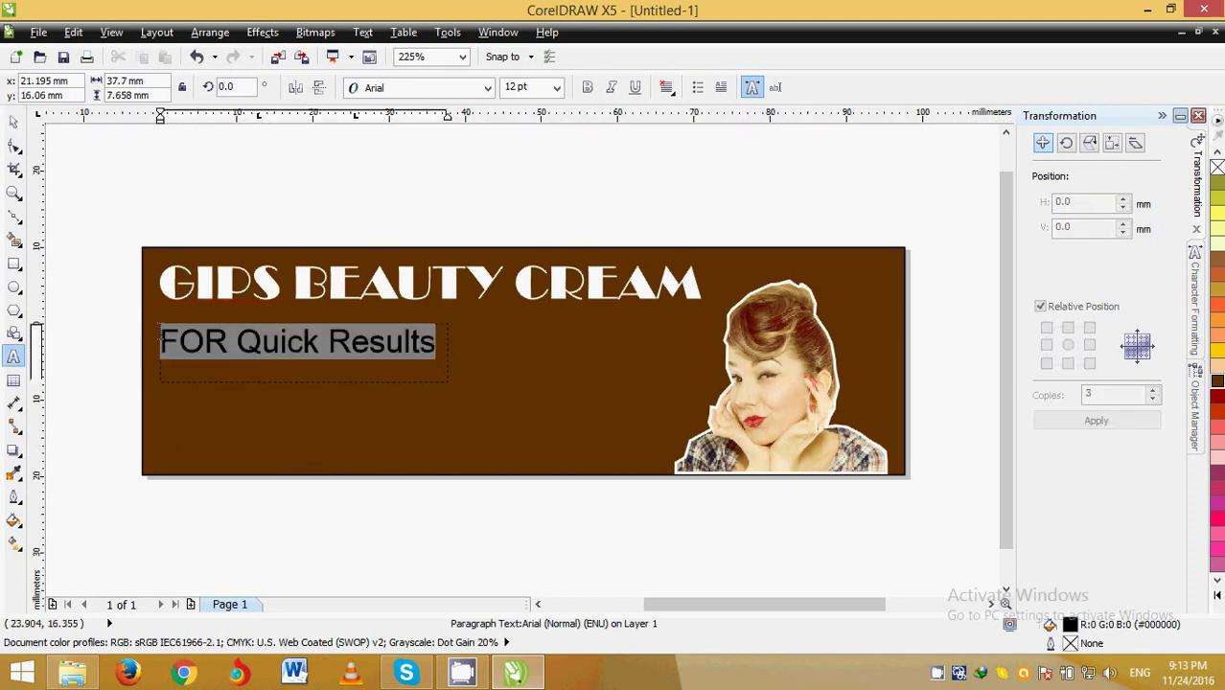
left_click(487, 89)
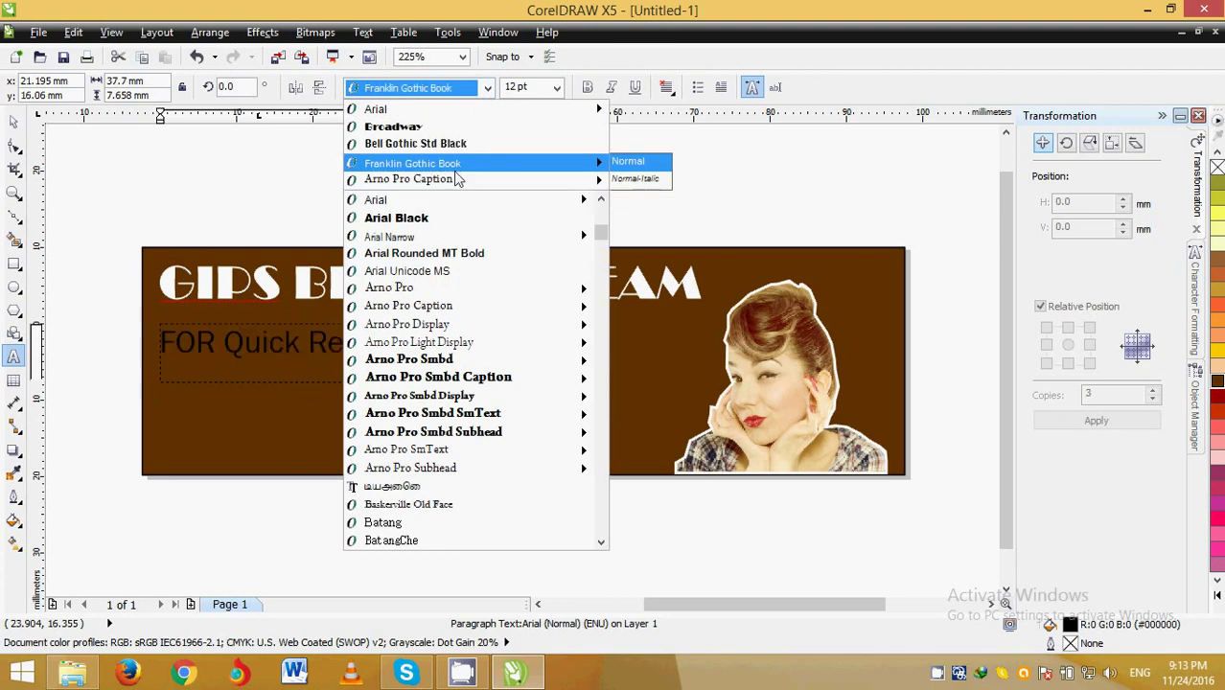
left_click(456, 171)
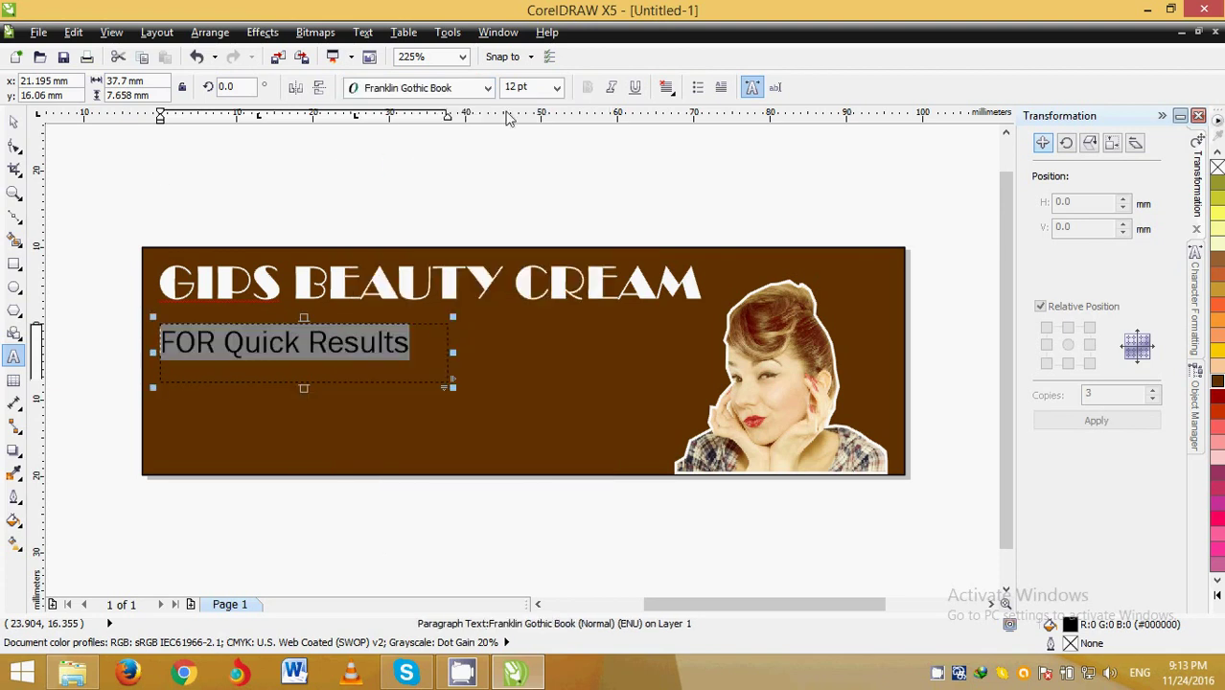
left_click(14, 125)
Step: Move the "FOR Quick Results" text slightly up towards the title and colour it orange (#FF9933)
left_click(251, 344)
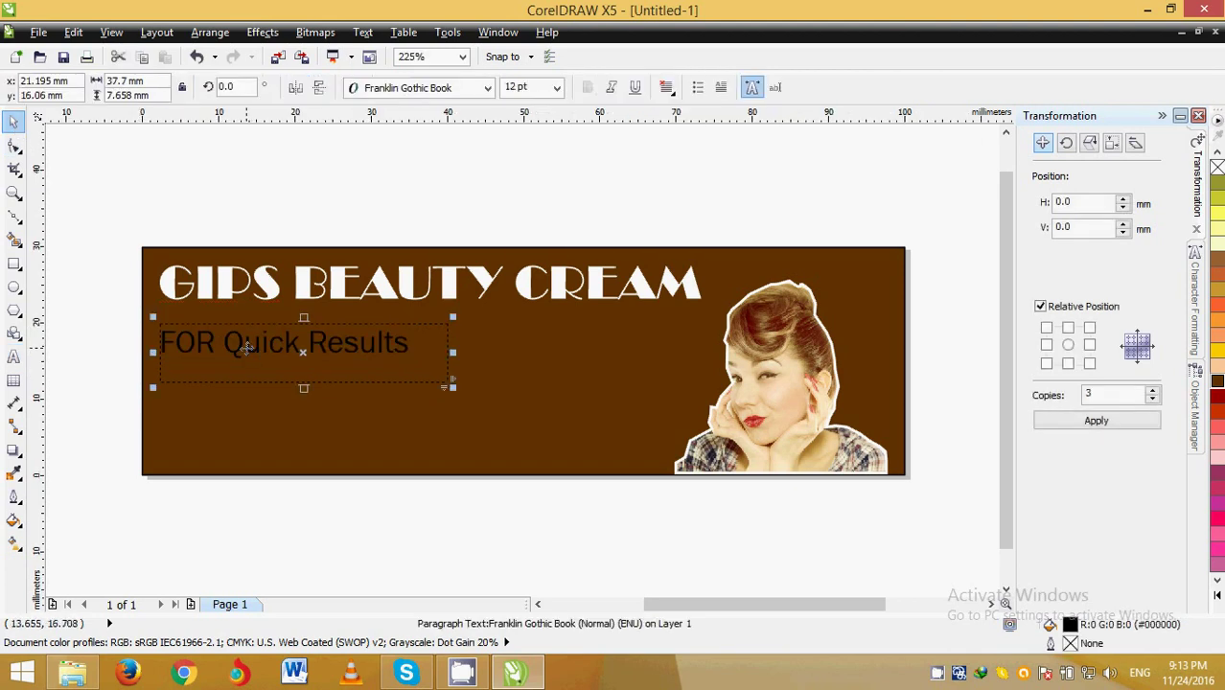
left_click_drag(246, 347, 246, 340)
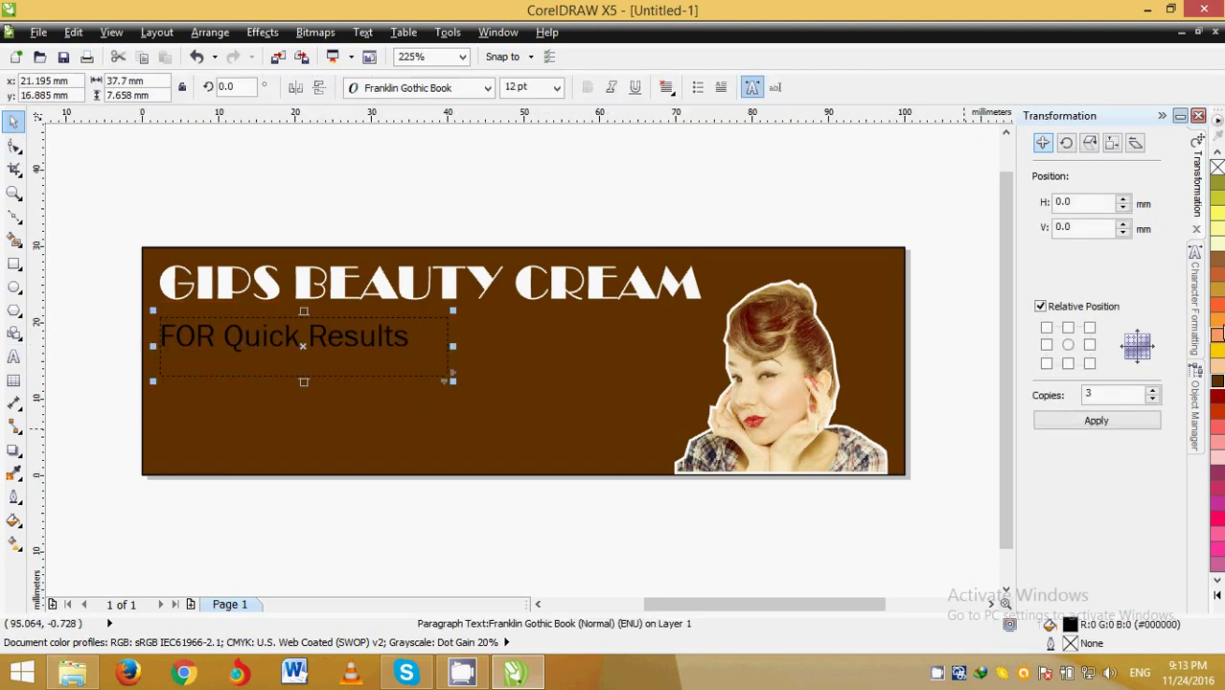
left_click(1220, 330)
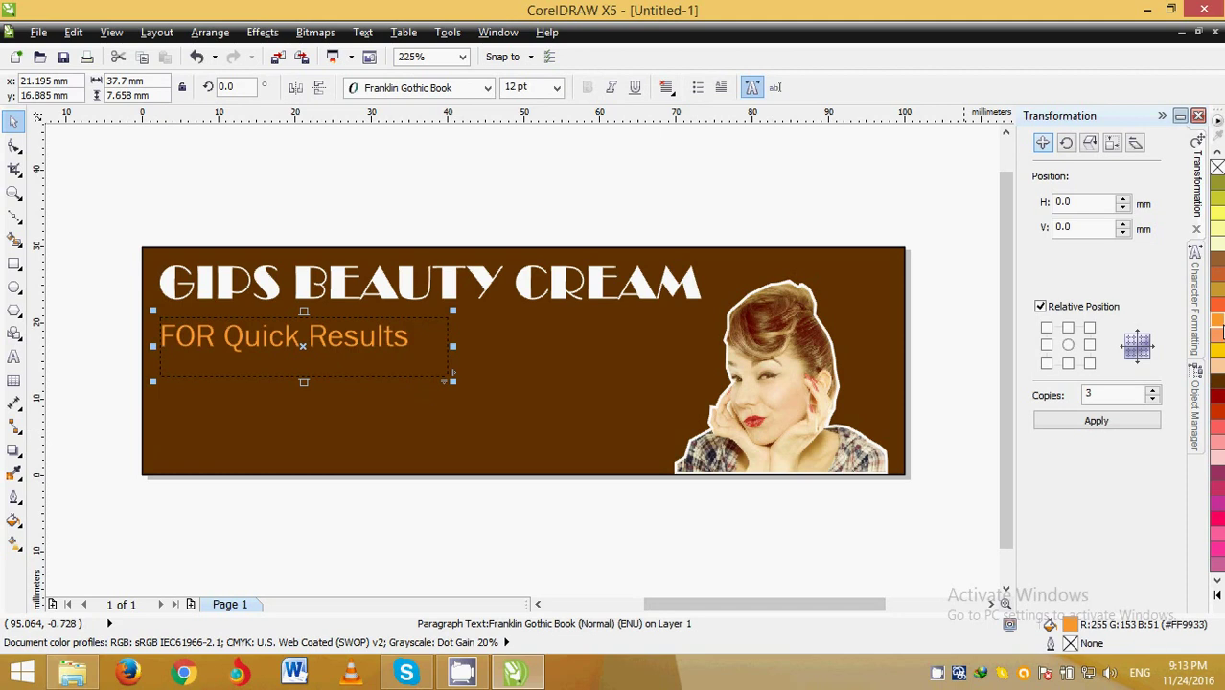
left_click(549, 505)
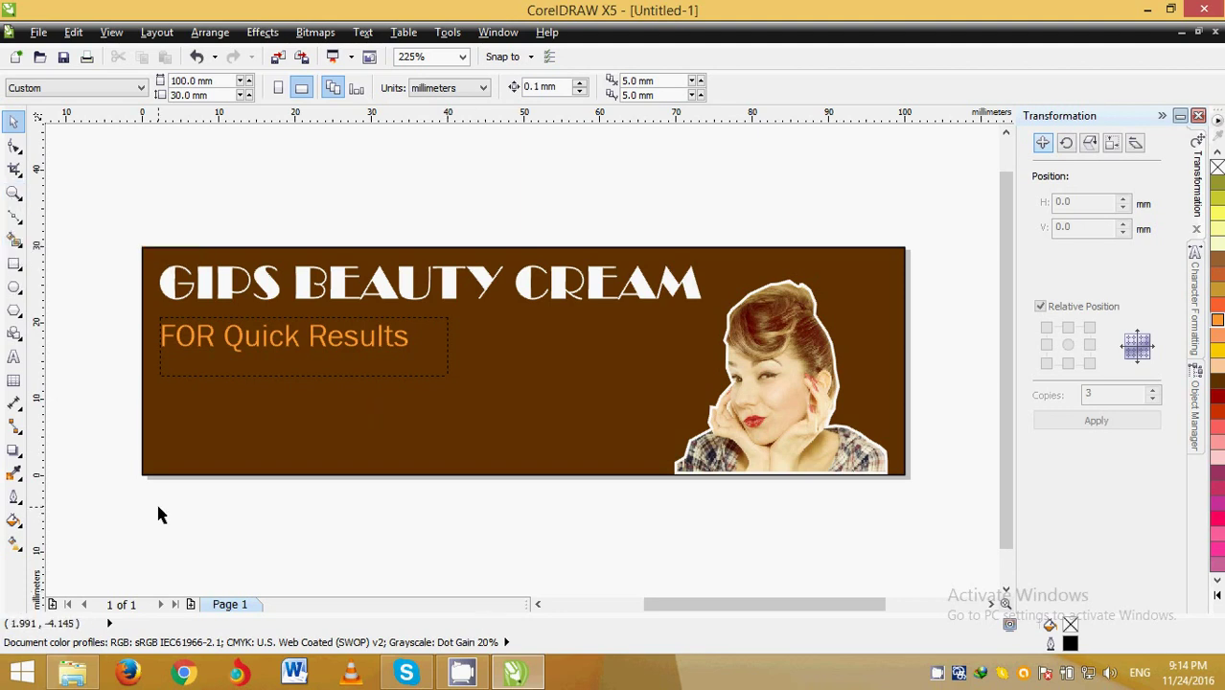
Step: Draw a circle about 10.5 mm across, place it below the tagline near the background's lower-left corner, and fill it light yellow (#FFFF99)
left_click(16, 287)
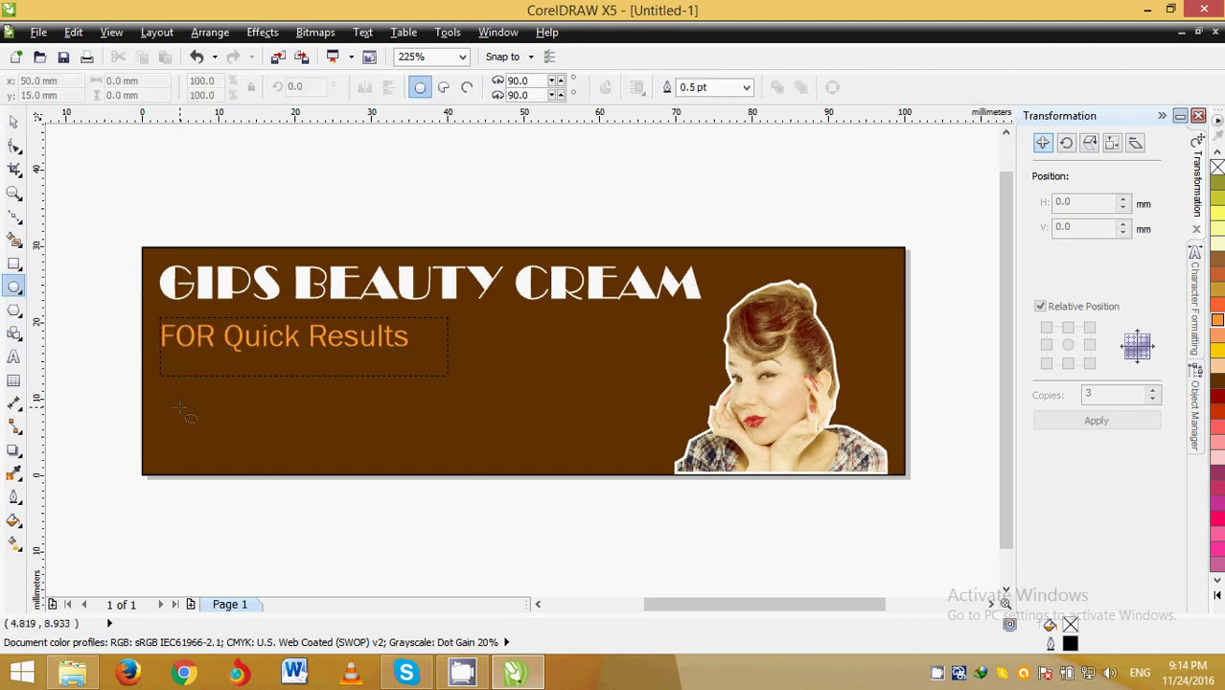
left_click_drag(181, 407, 265, 493)
key("space")
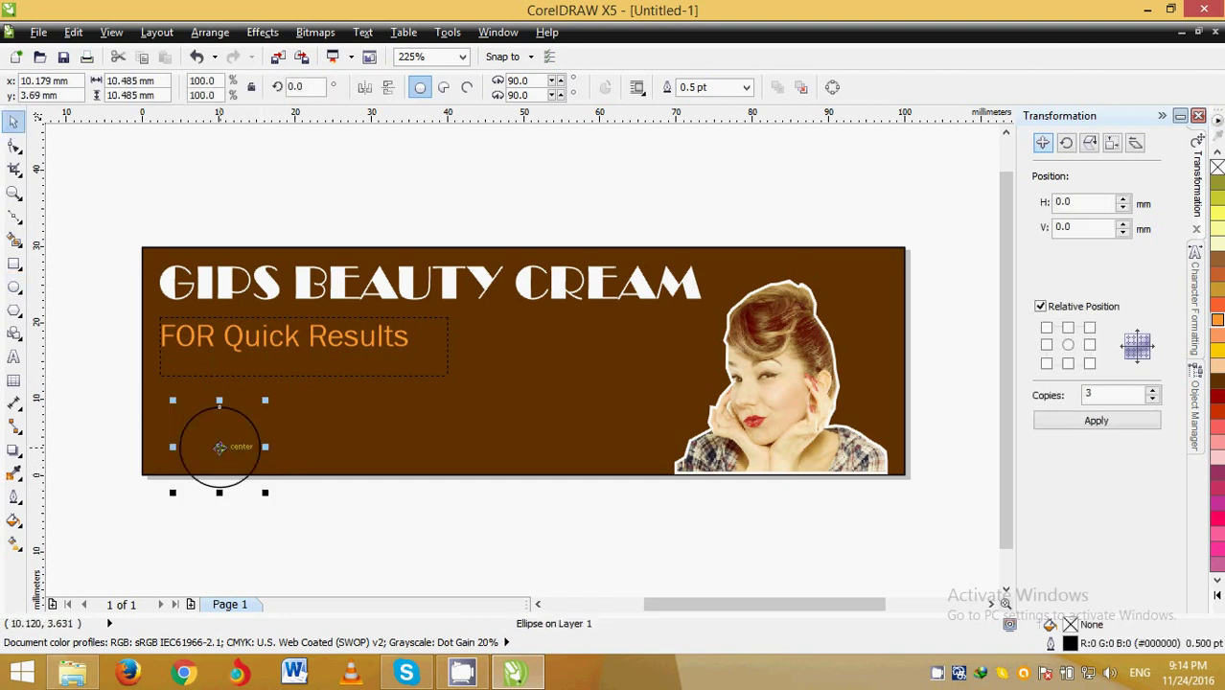
left_click_drag(219, 447, 196, 423)
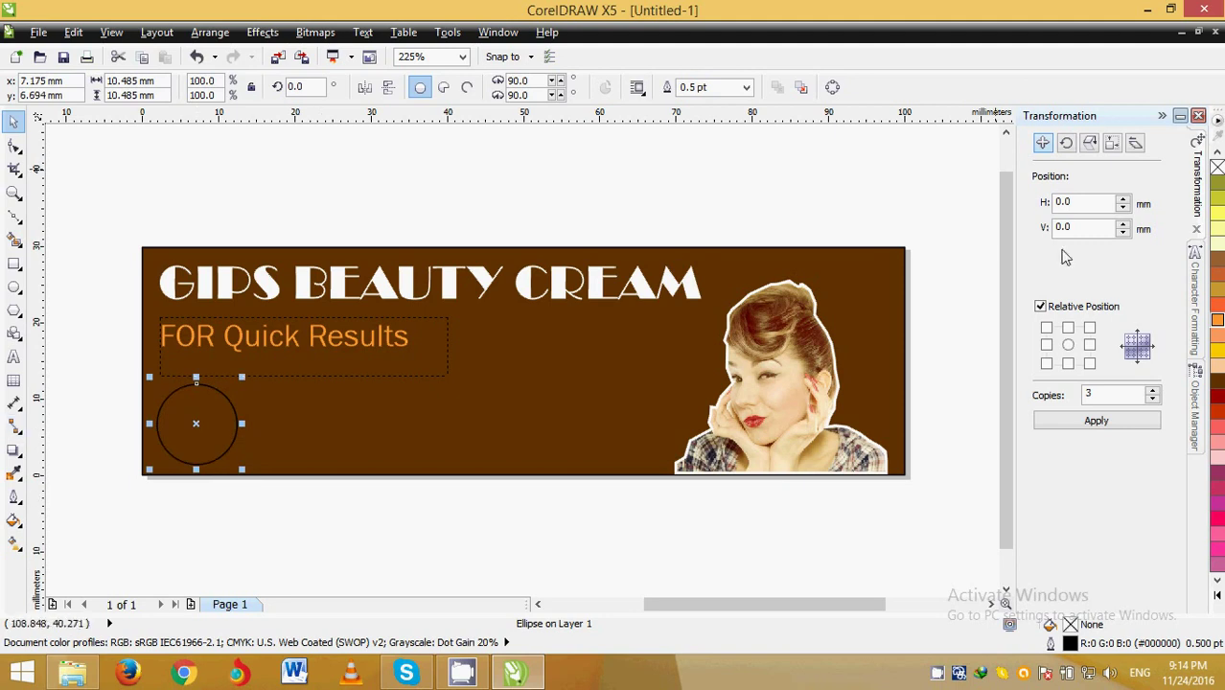
left_click(1216, 242)
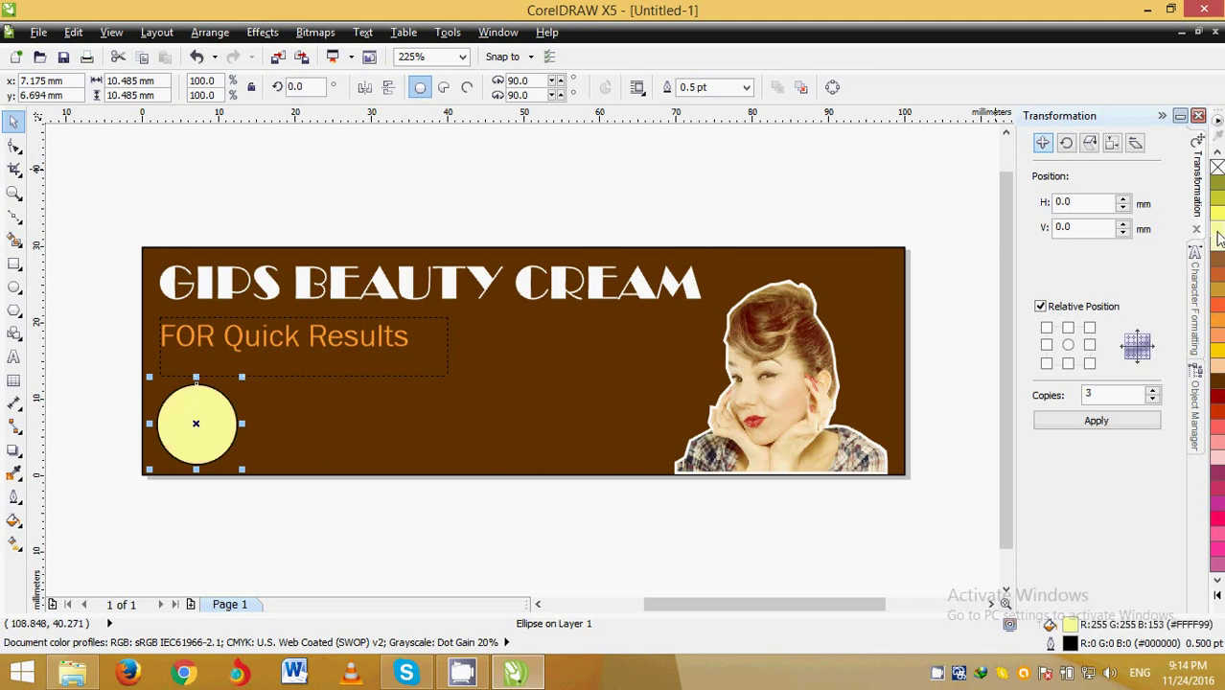
left_click(321, 218)
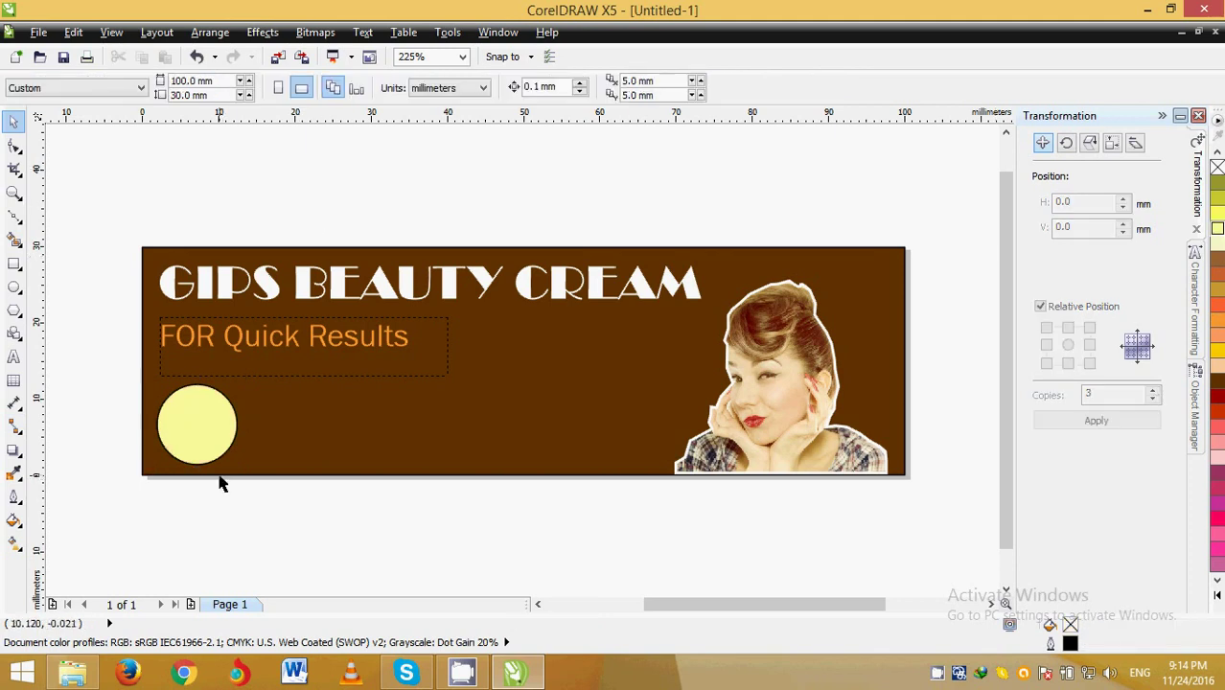
Step: Duplicate the light yellow circle and place the copy directly to its right, centred at about x 19.2 mm, y 6.5 mm
left_click(200, 418)
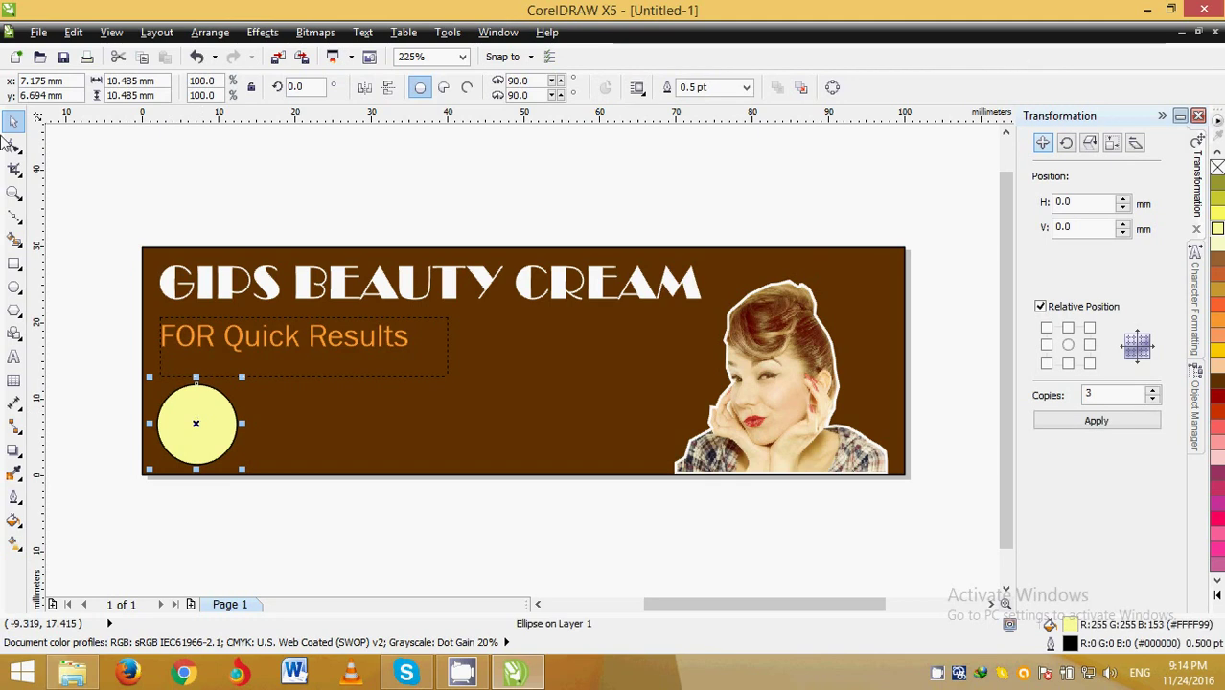
left_click(115, 383)
left_click(14, 192)
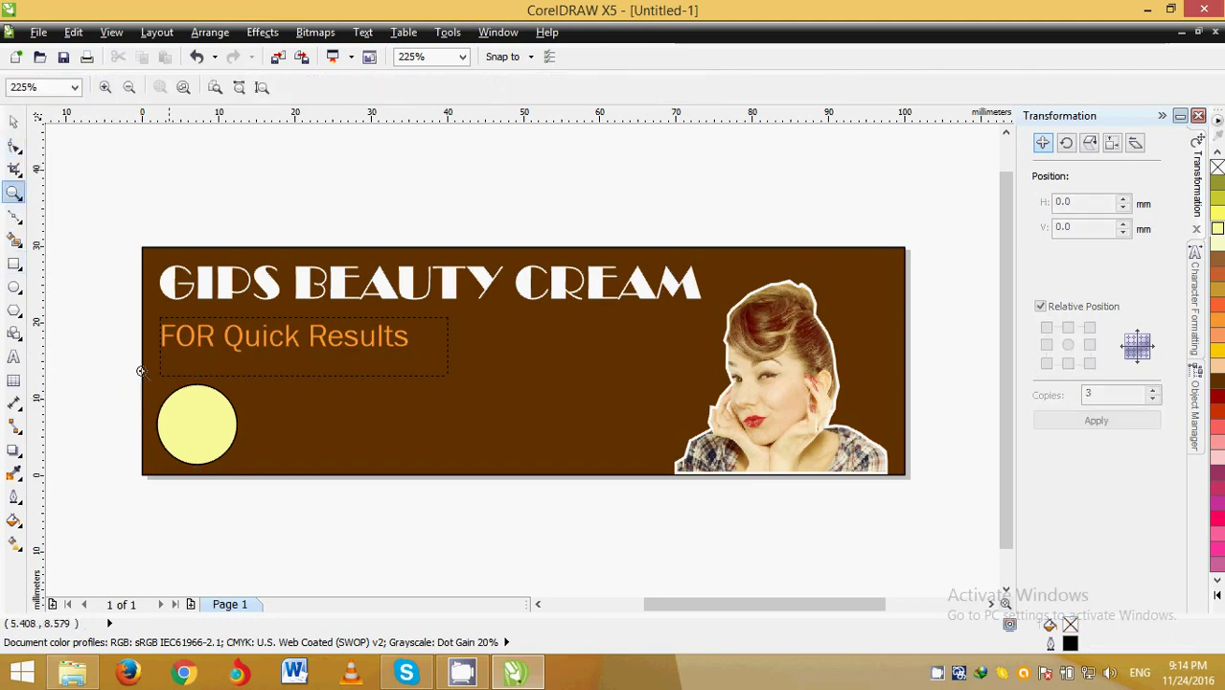
left_click_drag(131, 359, 528, 542)
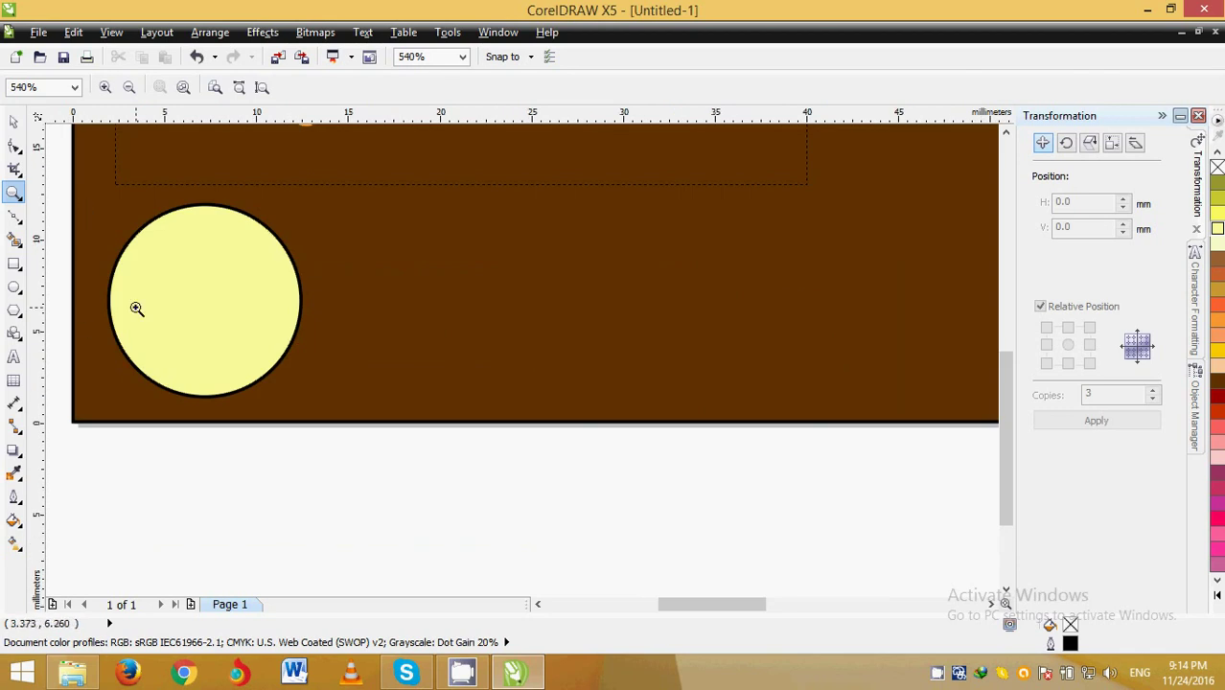
left_click(14, 121)
left_click(188, 257)
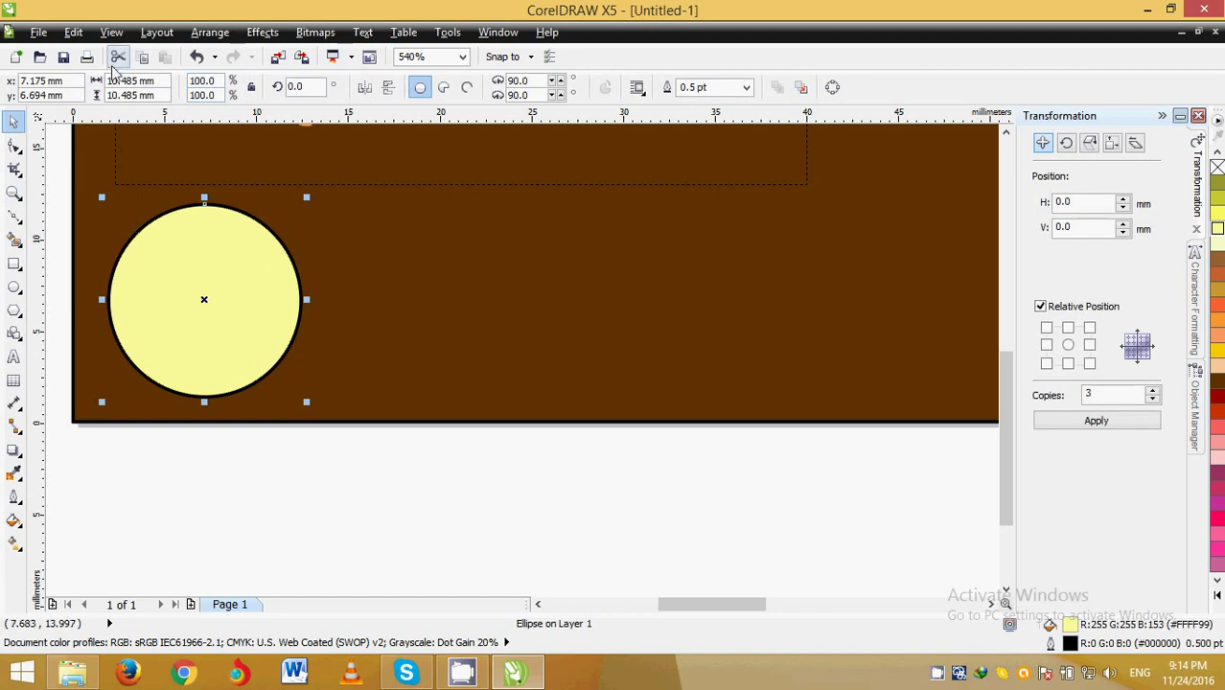
left_click(142, 57)
left_click(164, 57)
left_click_drag(232, 273, 449, 287)
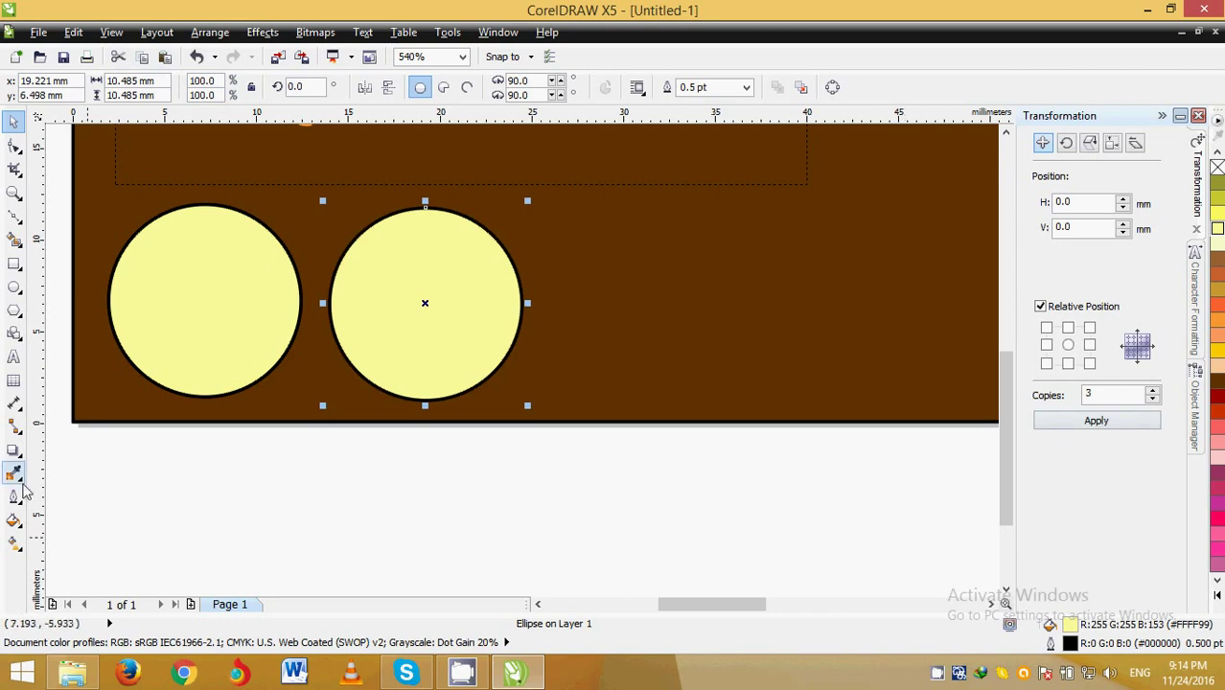
Step: Fill the second circle with a pale pink, CMYK 0, 16, 7, 0
left_click(14, 520)
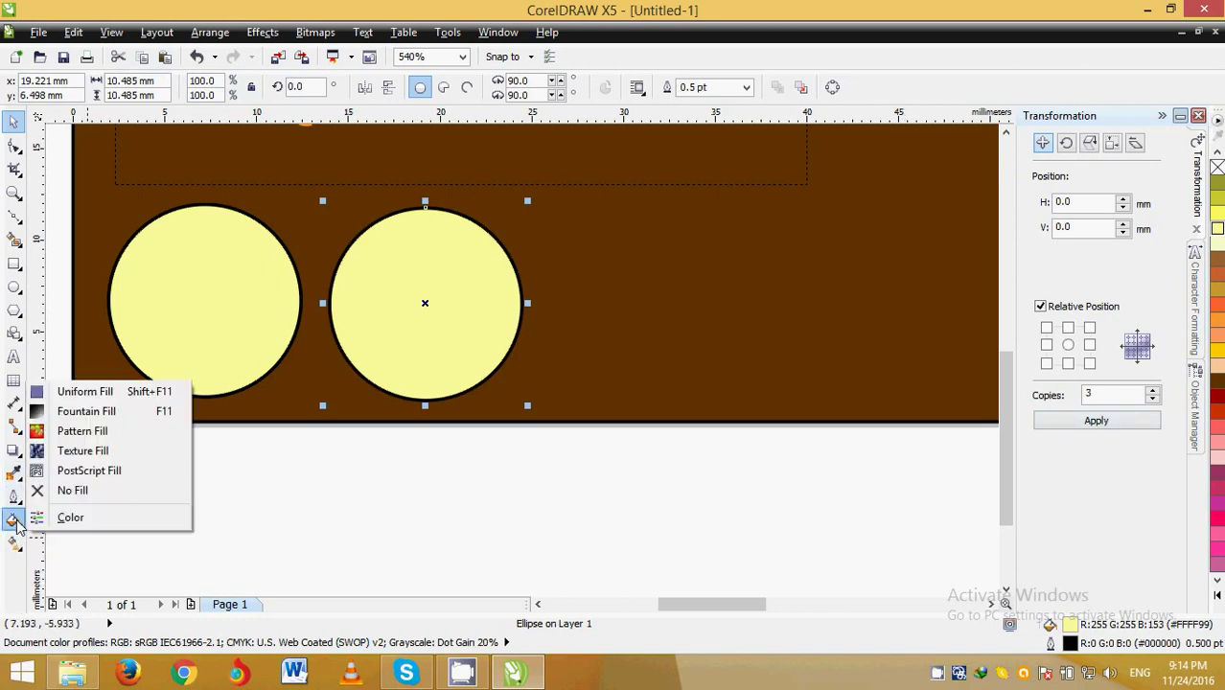
left_click(67, 517)
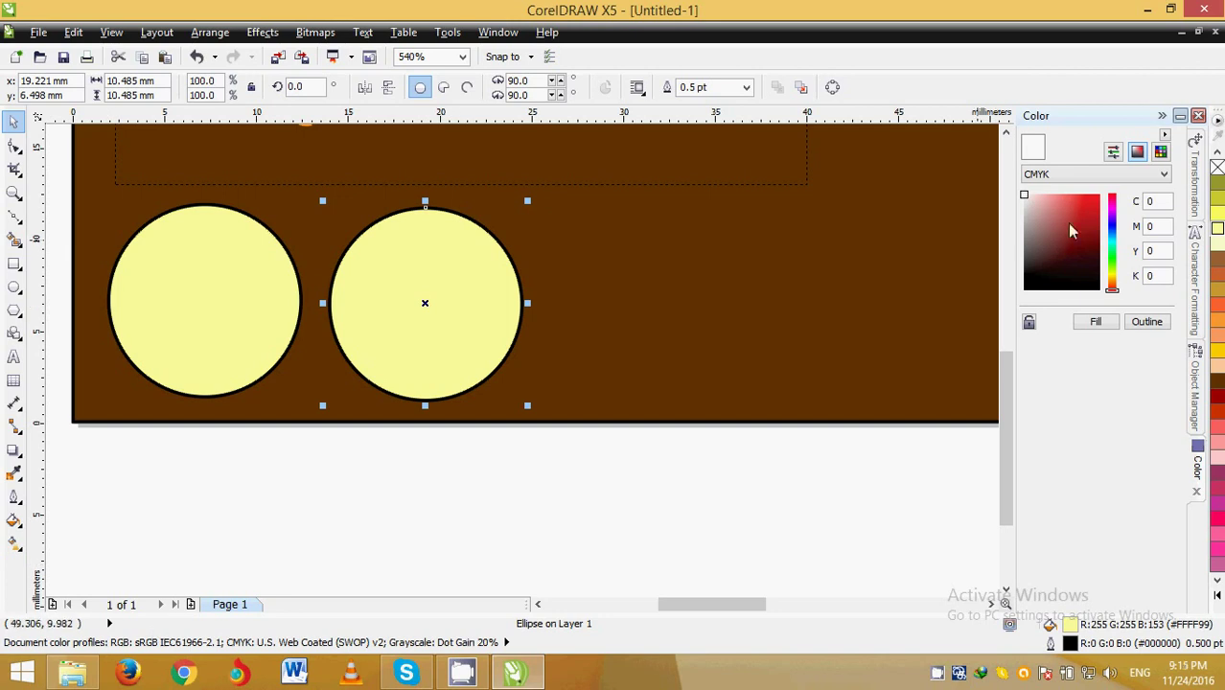
mouse_move(1037, 207)
left_mouse_down()
mouse_move(1043, 225)
mouse_move(1039, 195)
left_mouse_up()
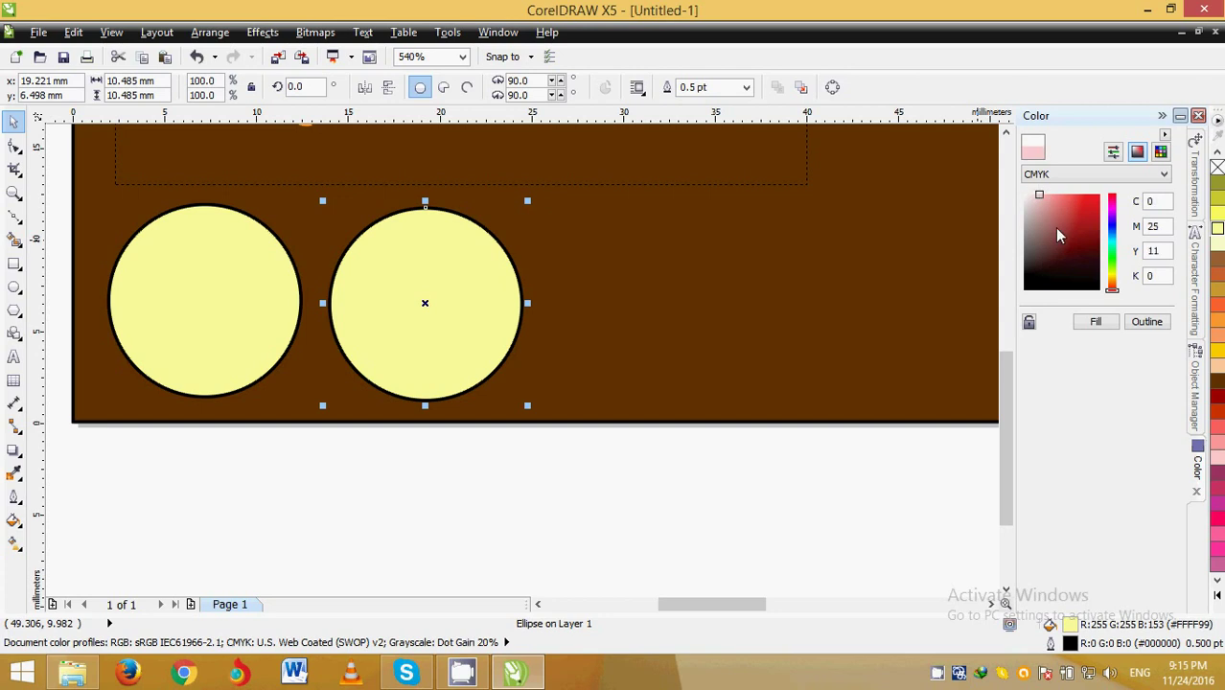
left_click(1097, 322)
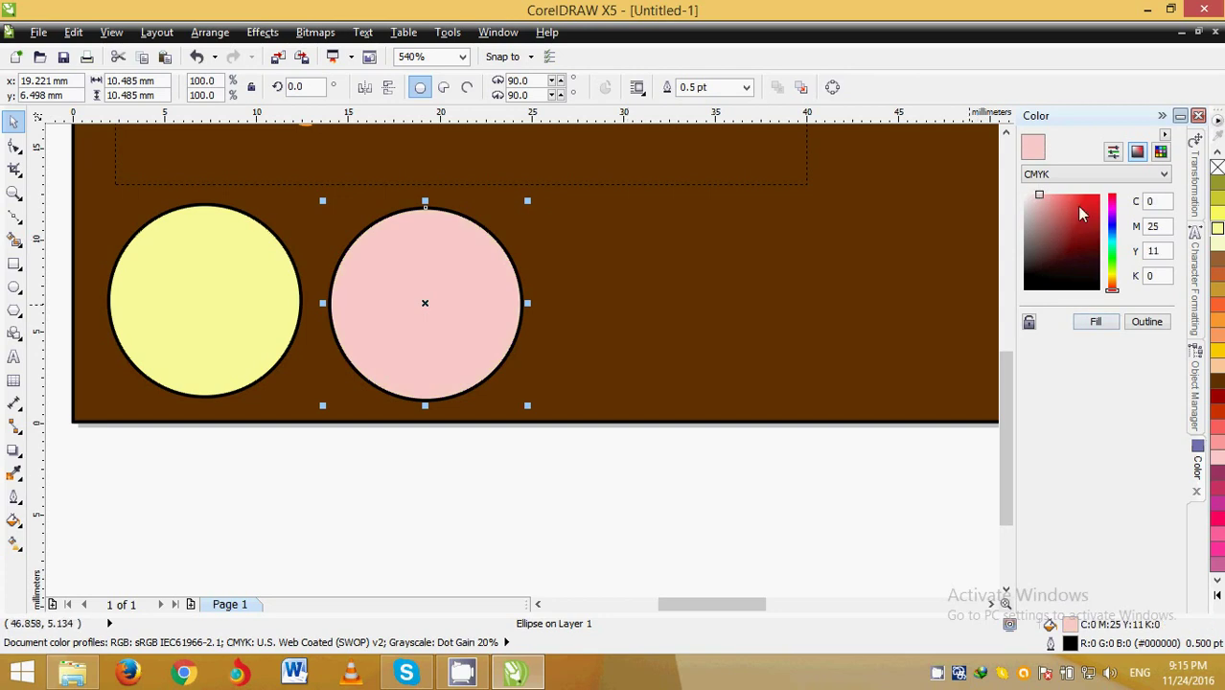
left_click_drag(1039, 198, 1033, 196)
left_click(1101, 324)
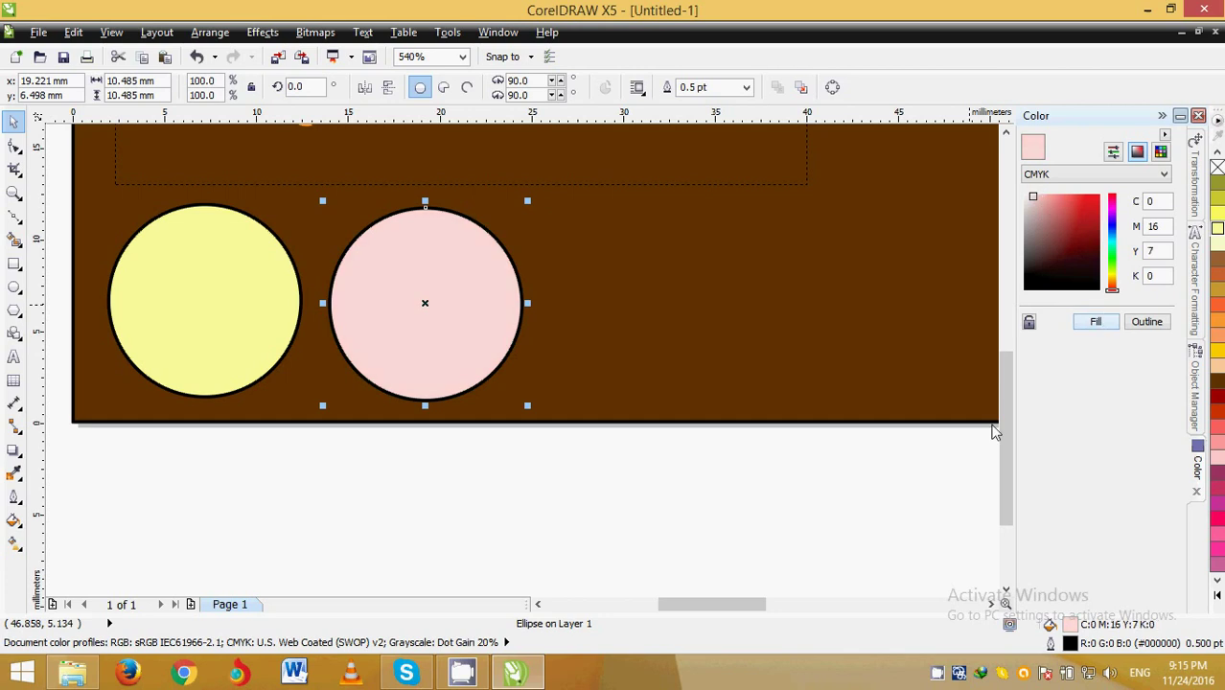
left_click(725, 488)
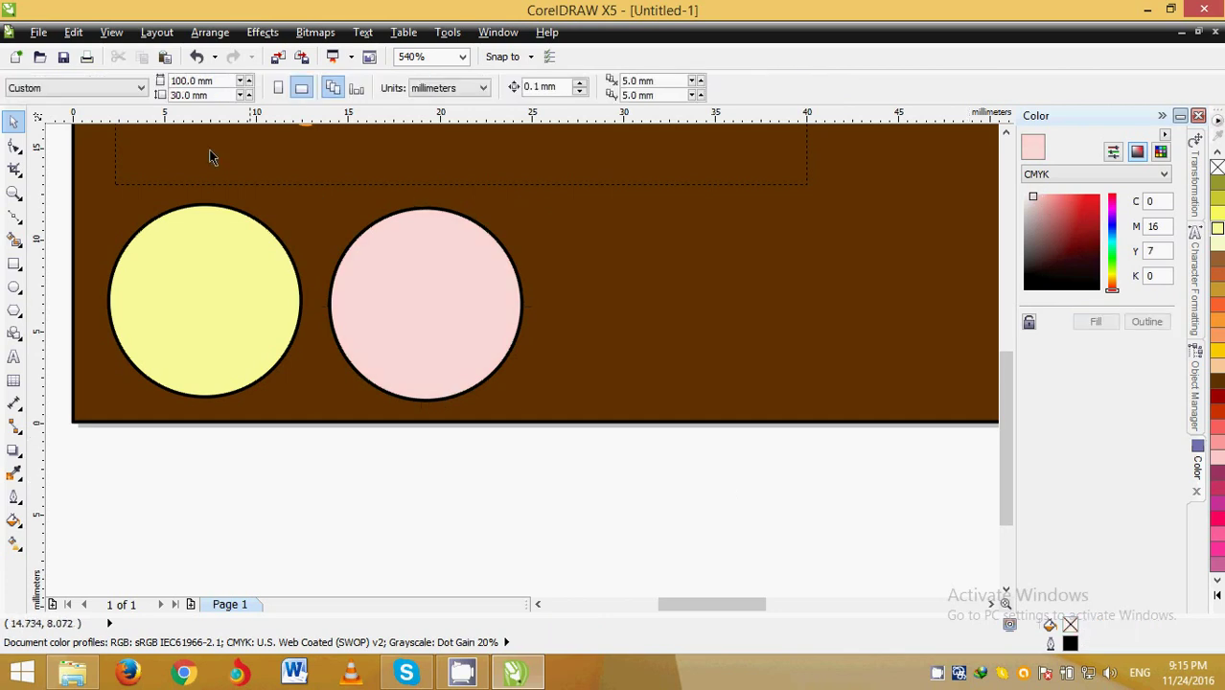
Step: Copy the yellow circle to the right of the pink one, centred at about x 31.6 mm, y 6.8 mm
left_click(233, 307)
left_click_drag(233, 306, 679, 305)
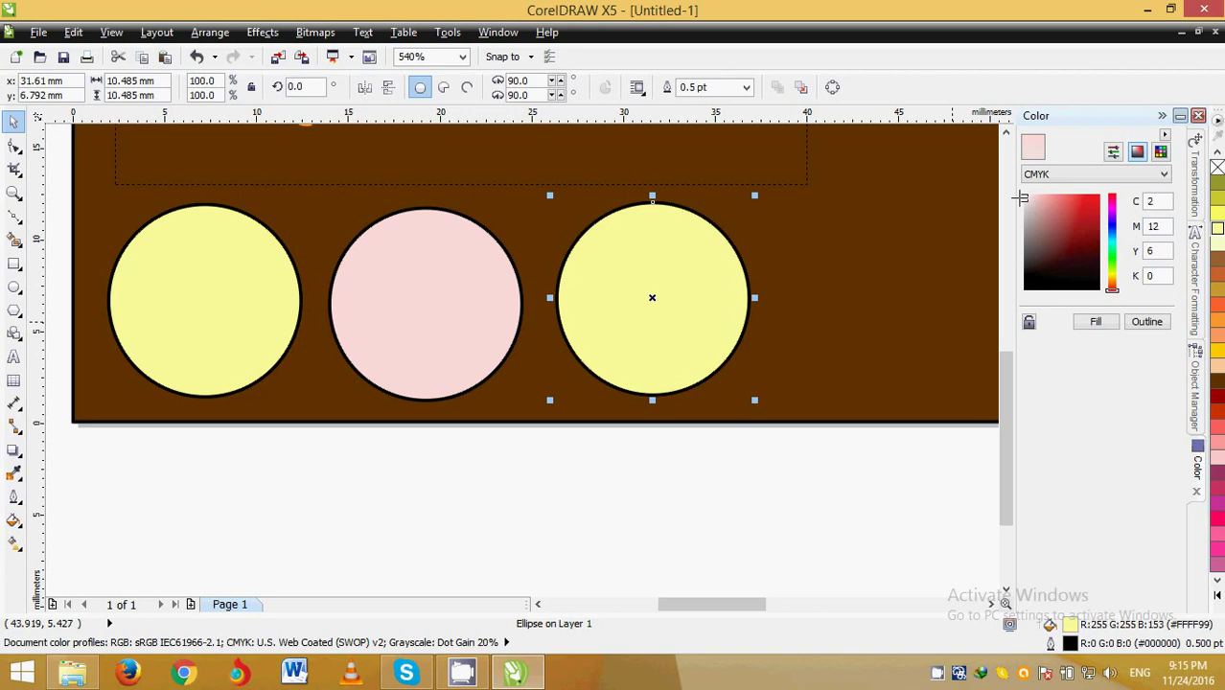
left_click(826, 469)
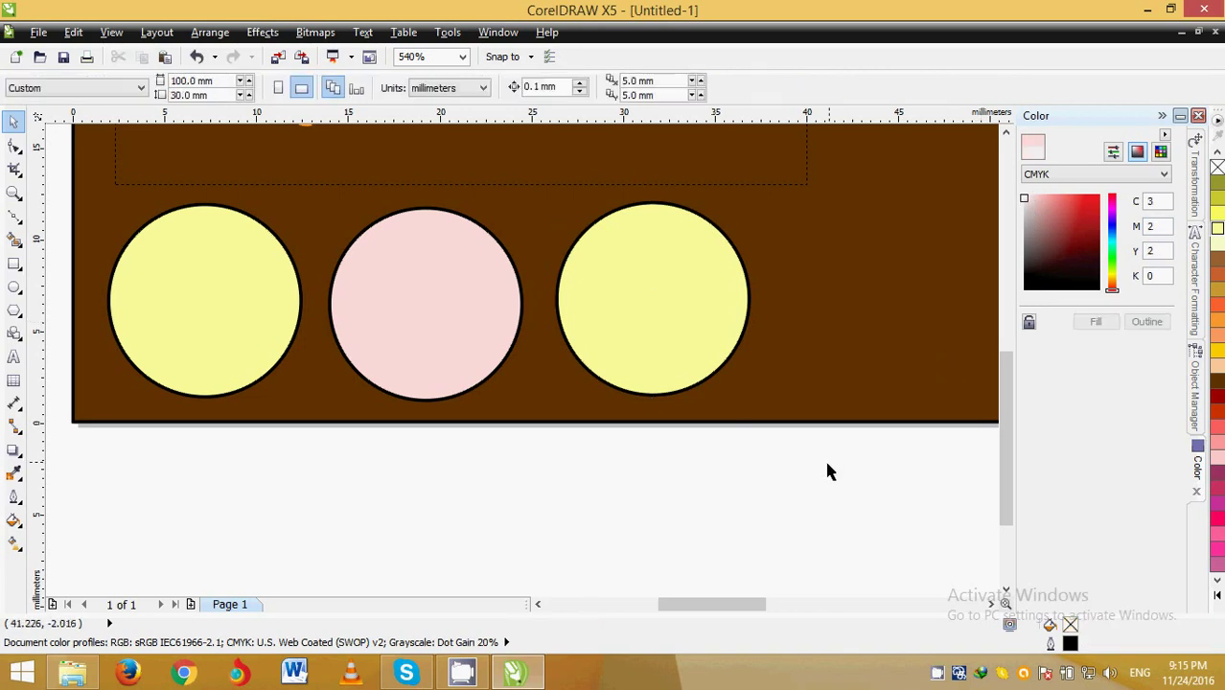
Step: Add the artistic text "3 weeks" to the right of the three circles
left_click(462, 56)
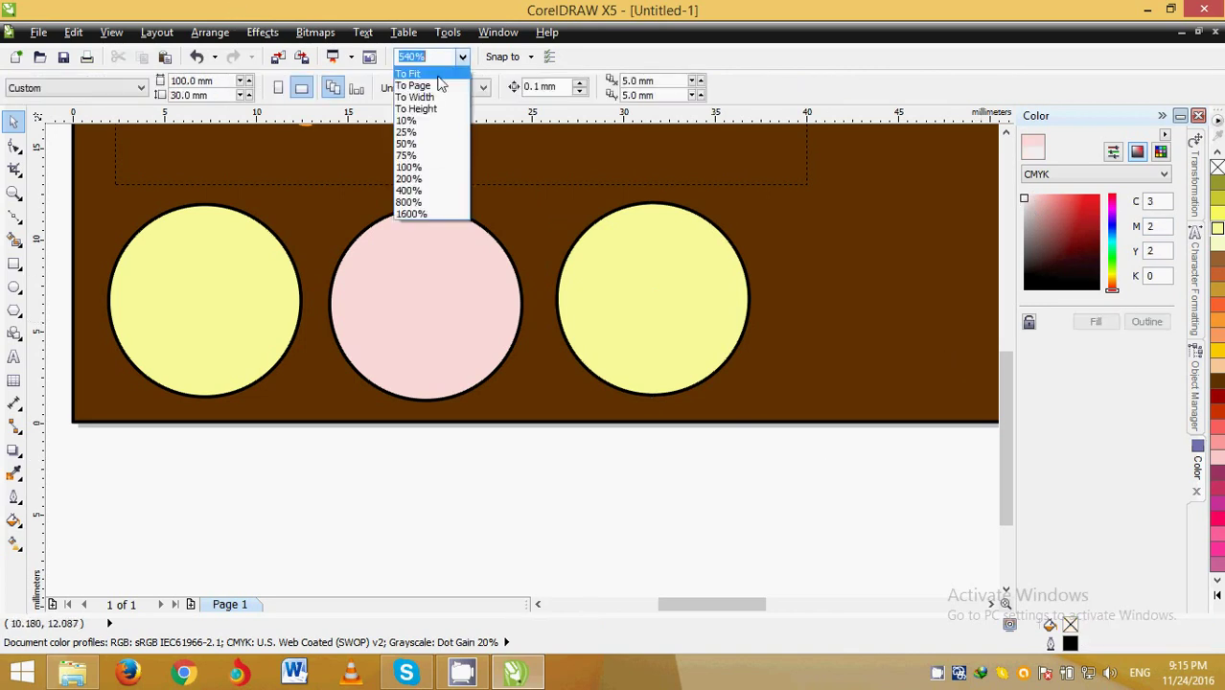
left_click(422, 83)
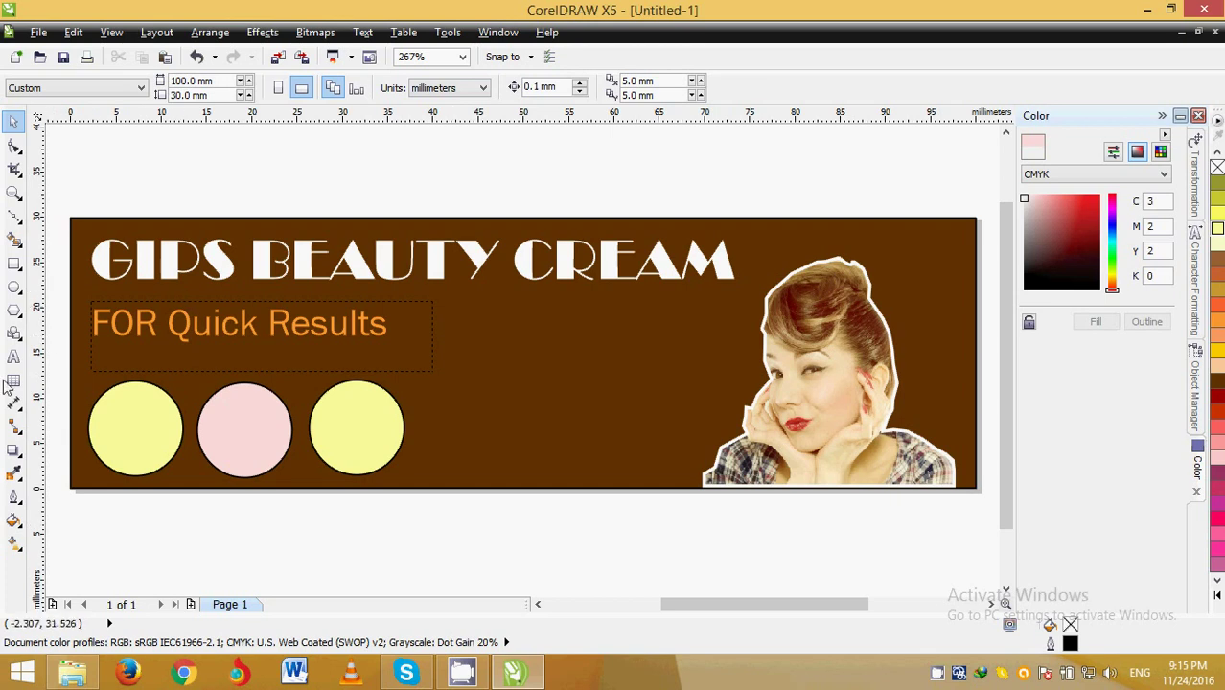
left_click(13, 357)
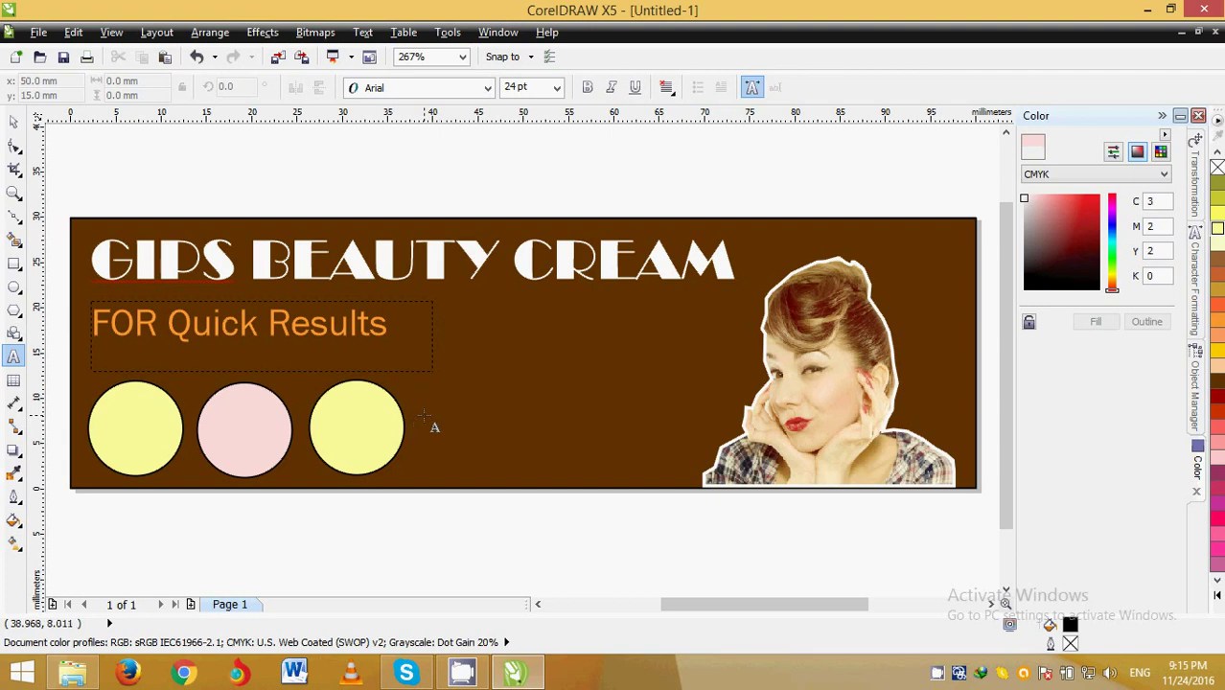
left_click(424, 417)
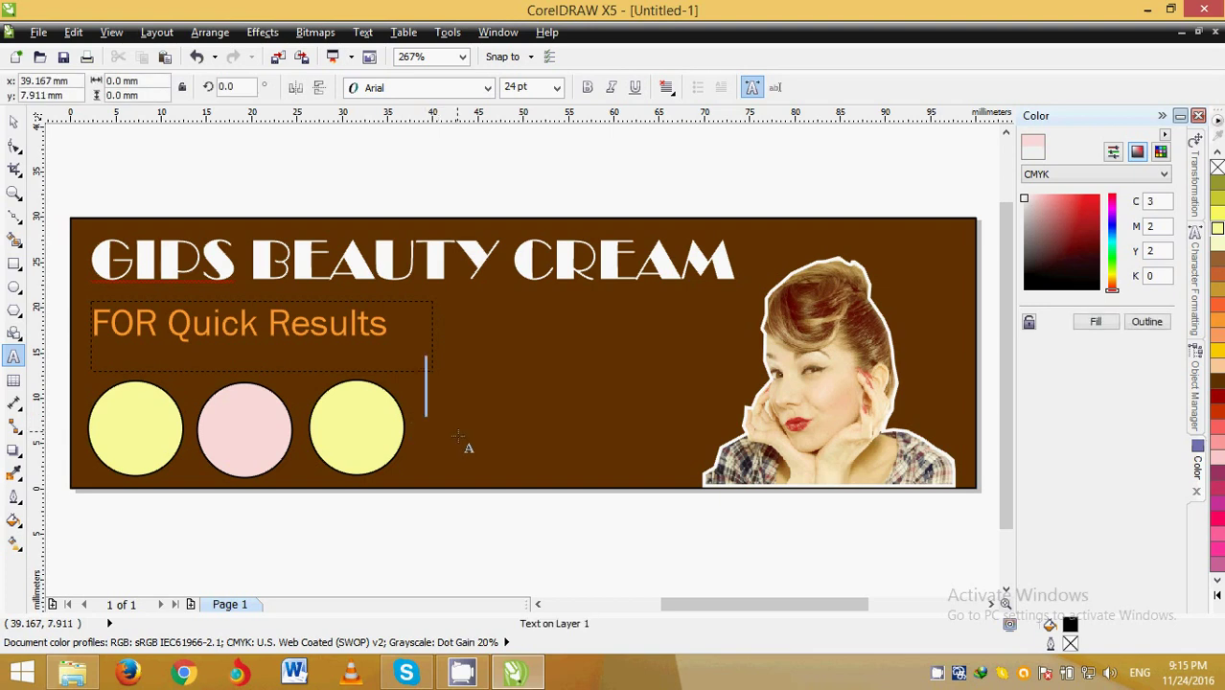
type("3")
key("Escape")
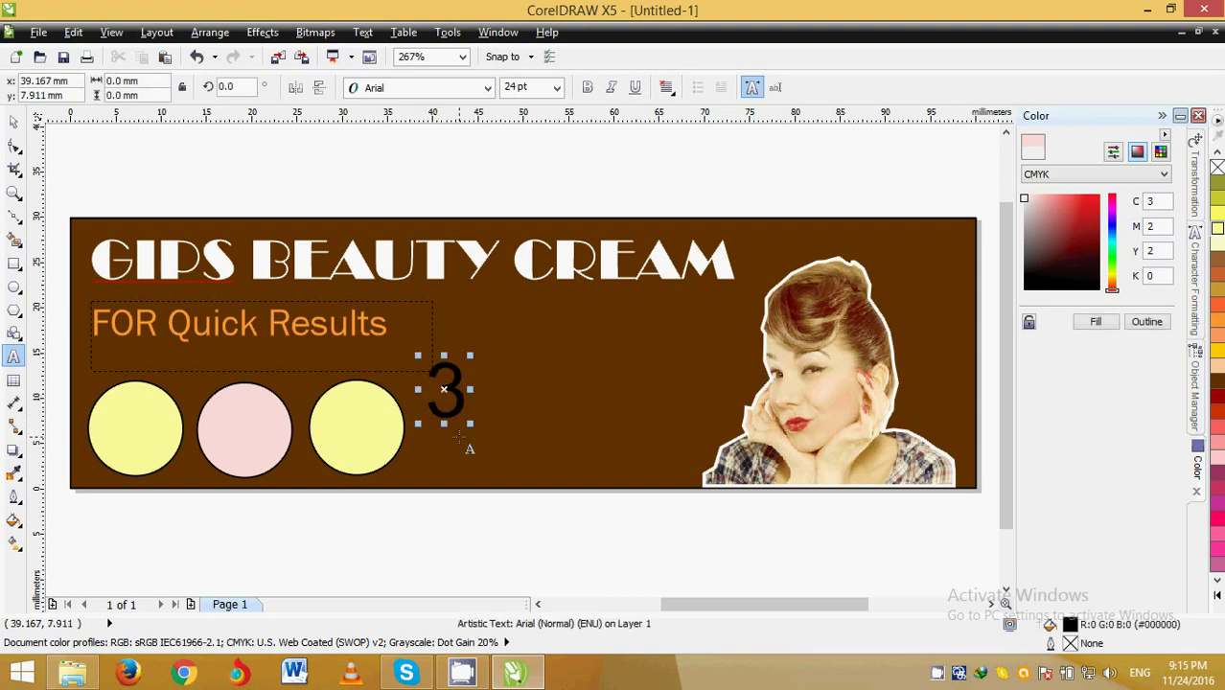
left_click(459, 436)
type("wee")
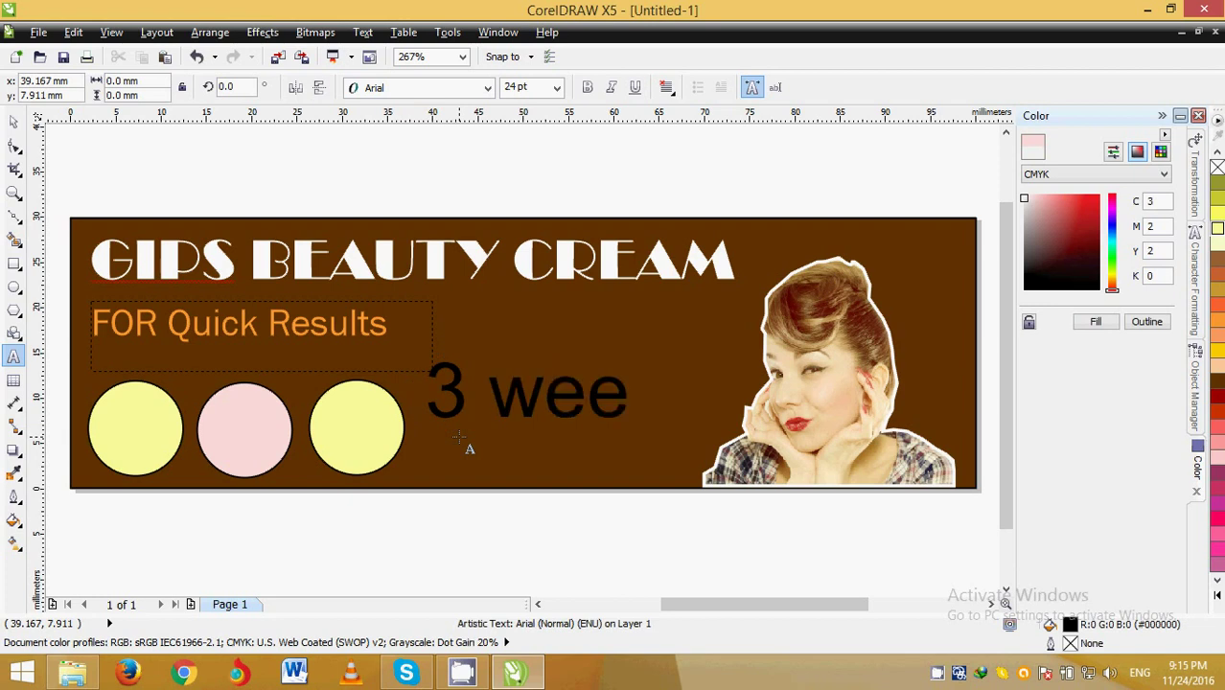
type("ks")
key("Escape")
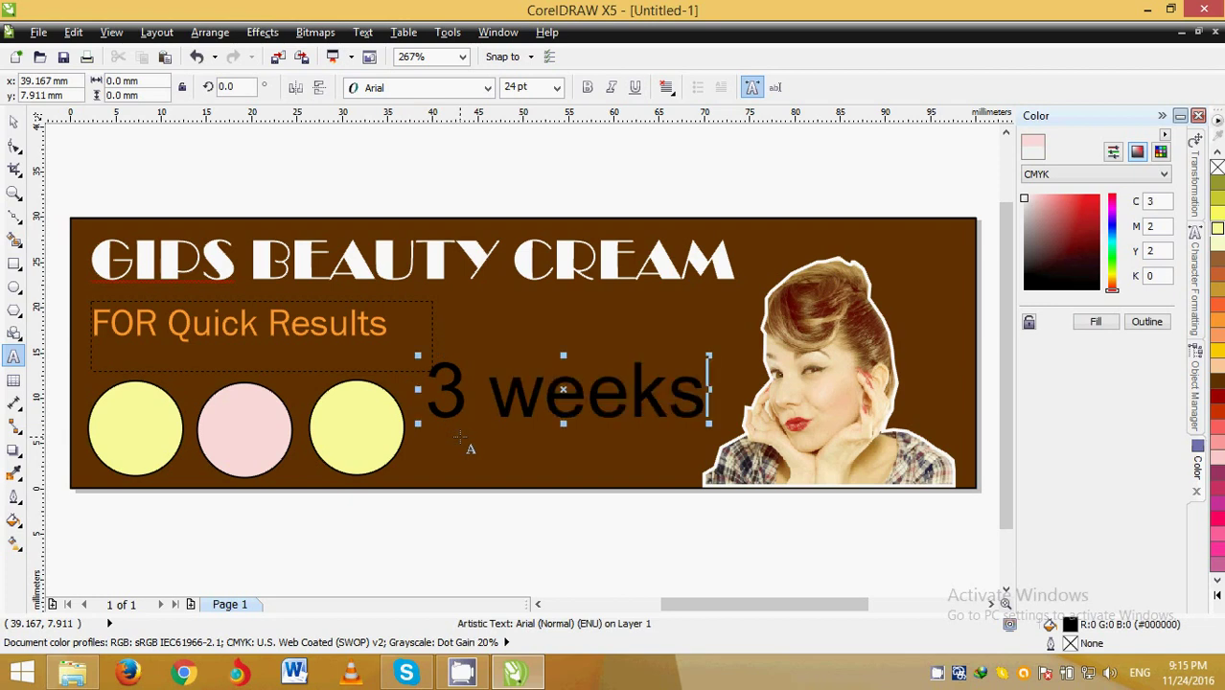
Step: Change the "3 weeks" font to Bell Gothic Std Black and move the text down level with the circles
left_click(13, 122)
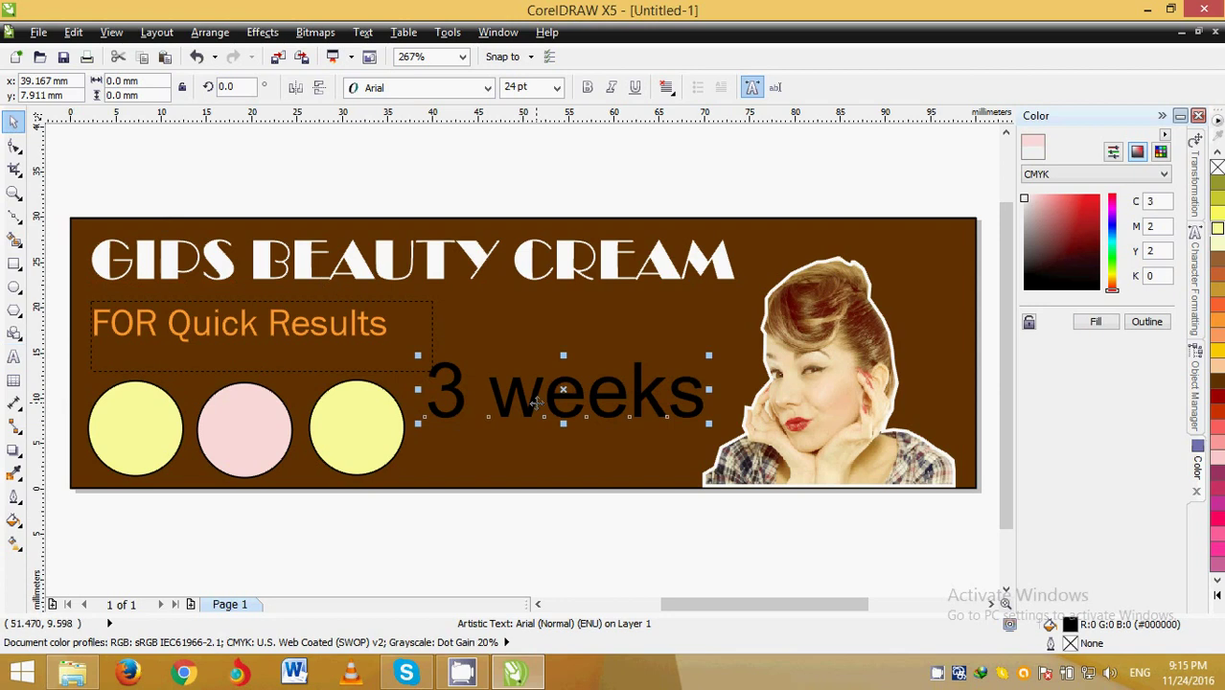
left_click(488, 87)
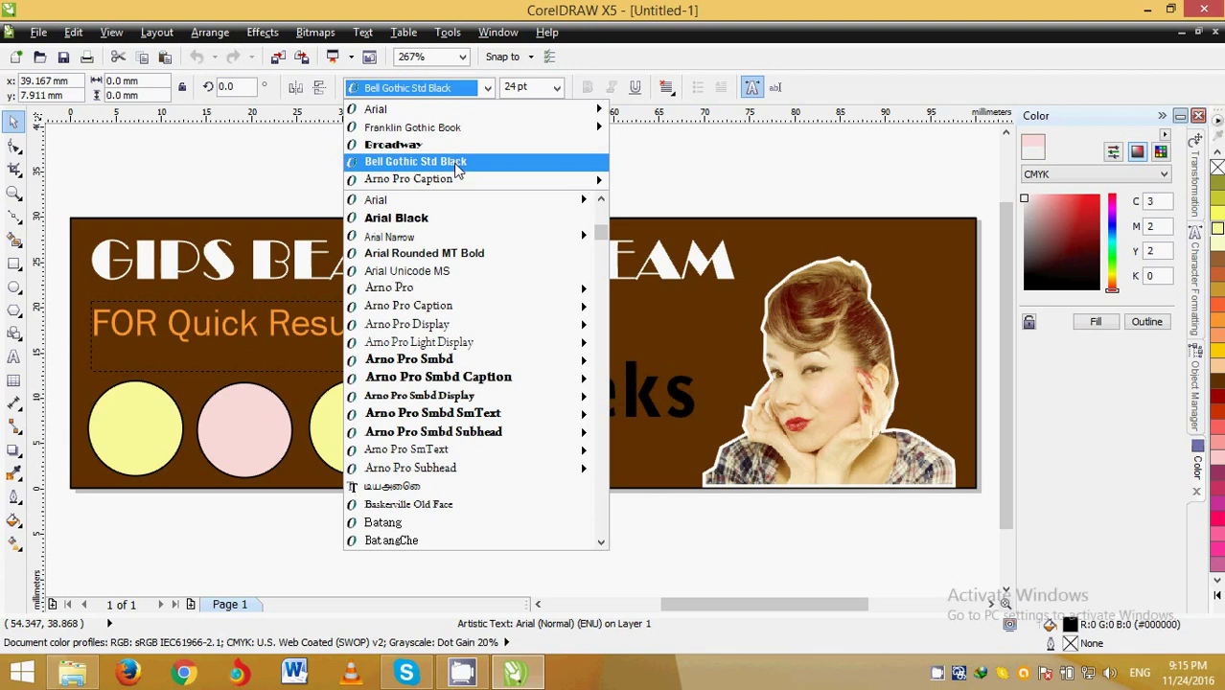
left_click(457, 168)
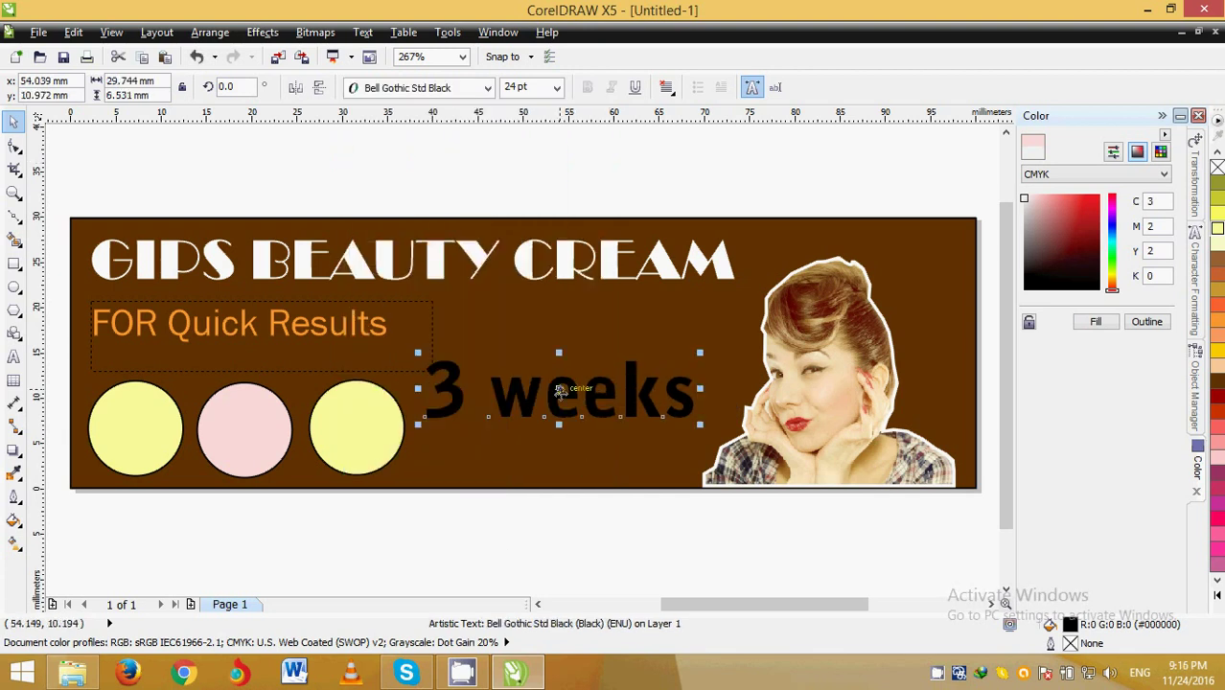
left_click_drag(552, 439, 557, 439)
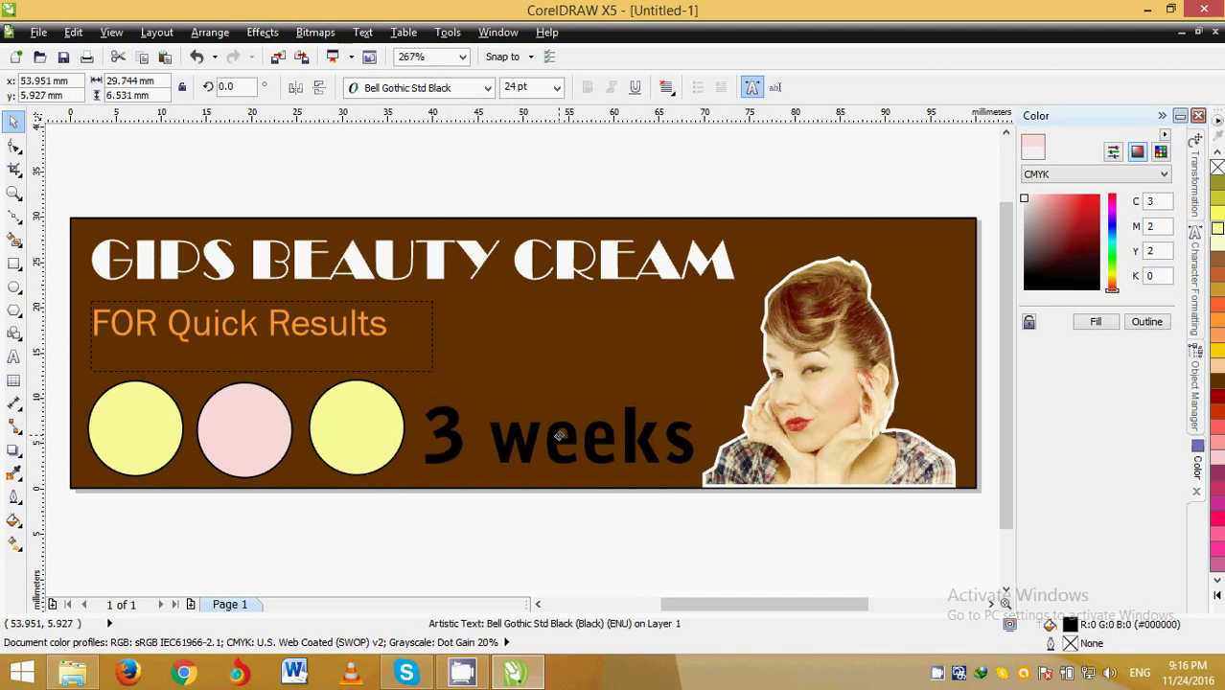
left_click(588, 534)
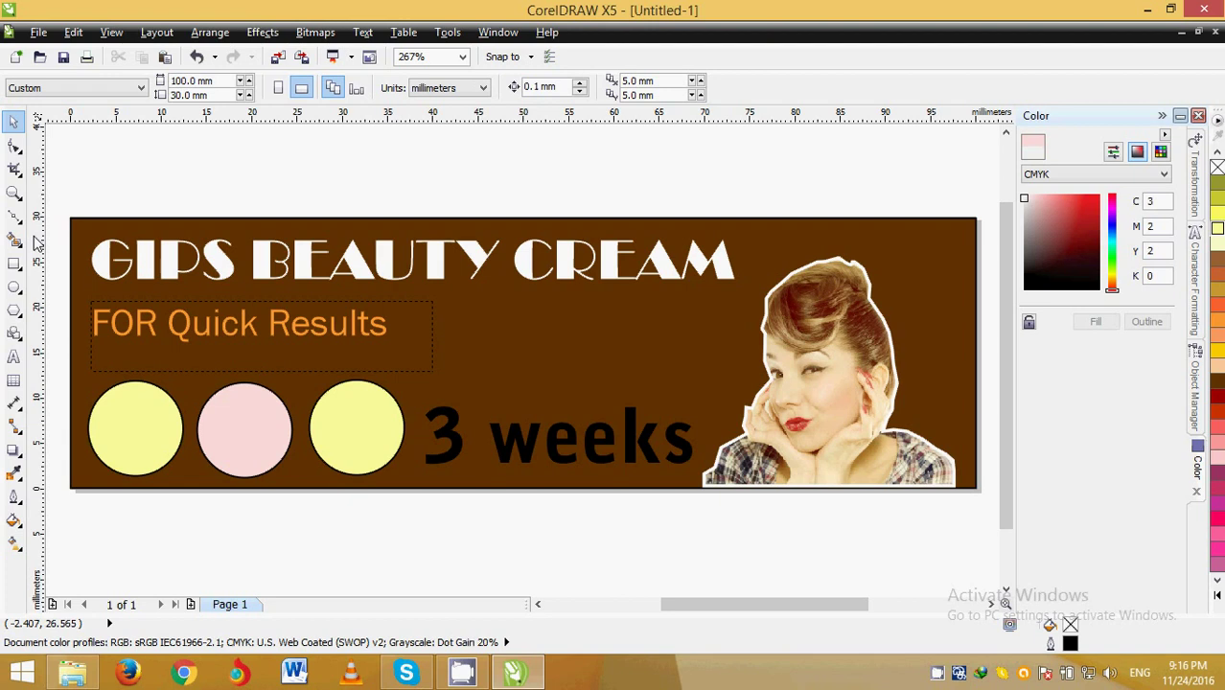
Step: Add the artistic text "EGO PRODUCTS" above "3 weeks" and shift it left and slightly down to start beside the tagline frame
left_click(13, 356)
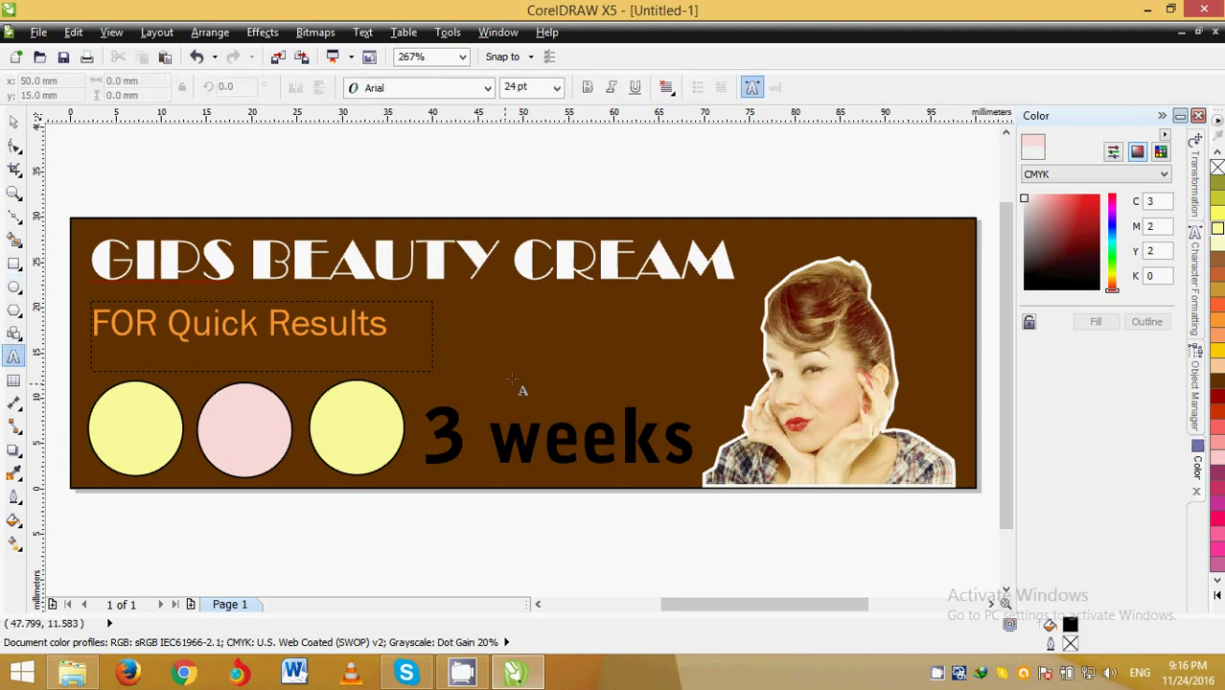
left_click(514, 333)
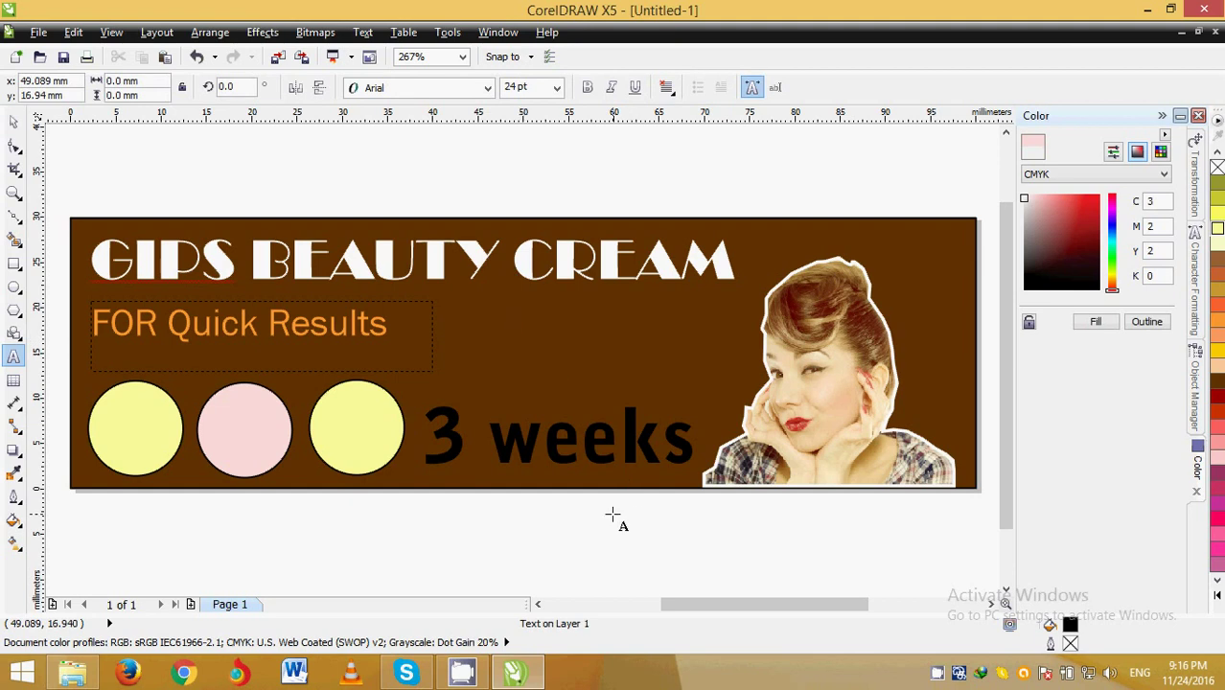
type("E")
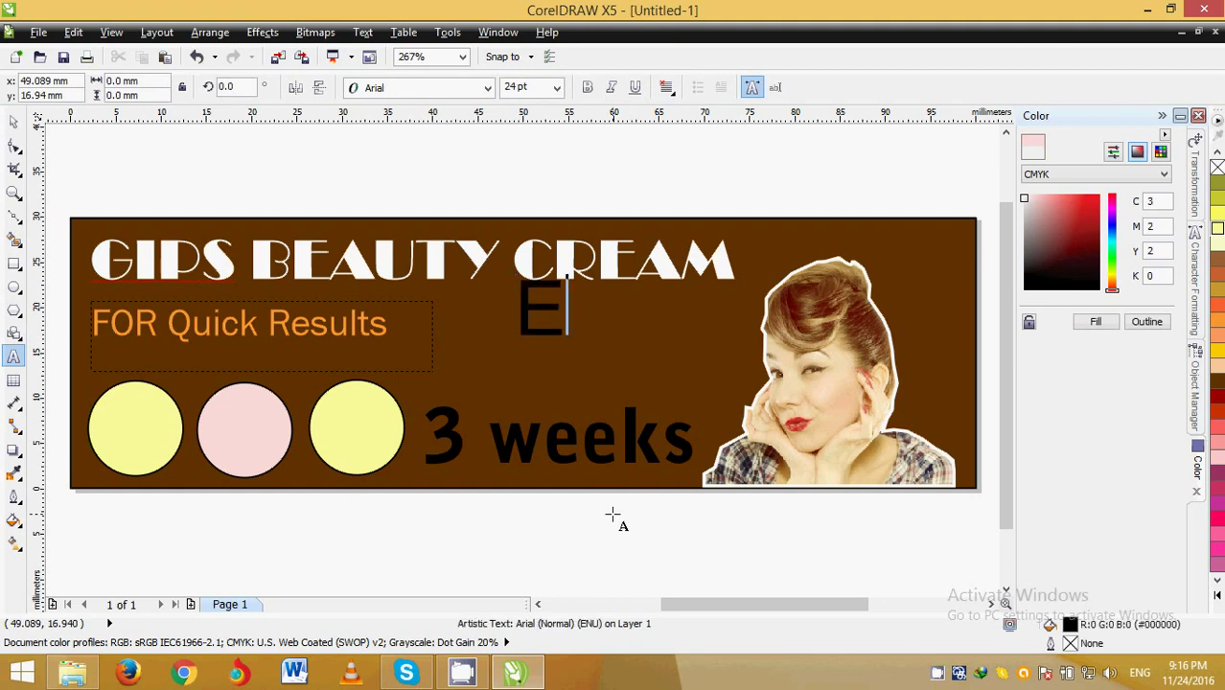
type("GO")
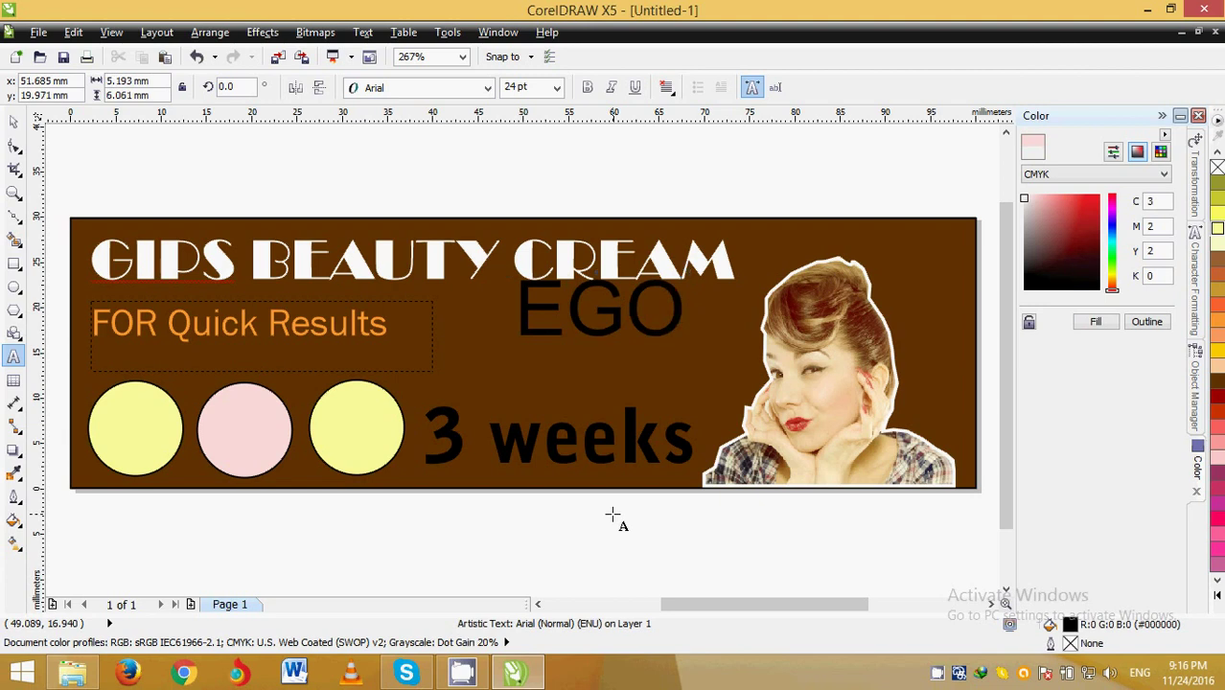
type(" P")
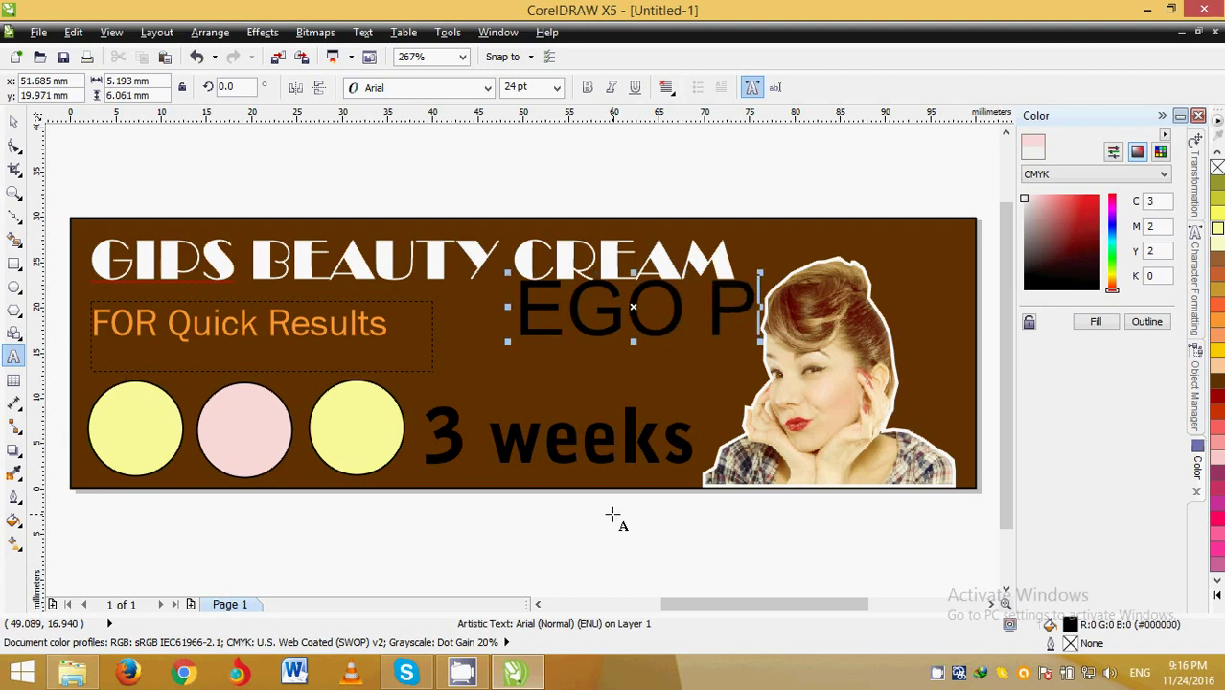
type("RODU")
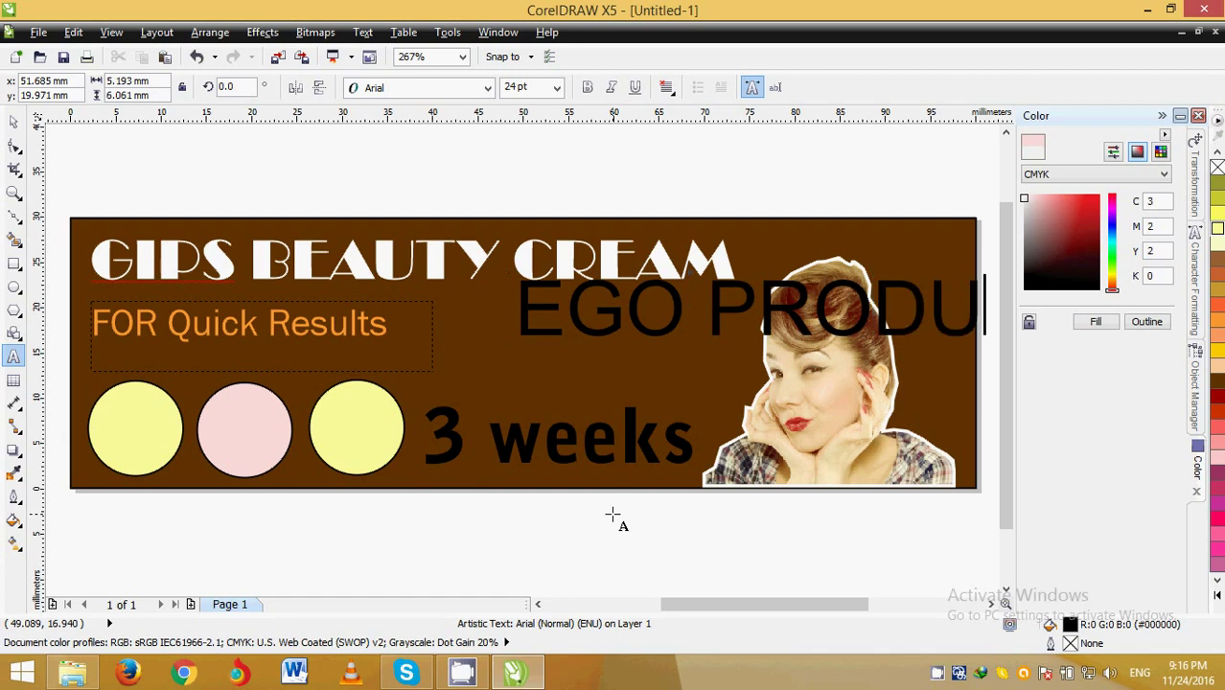
type("CT")
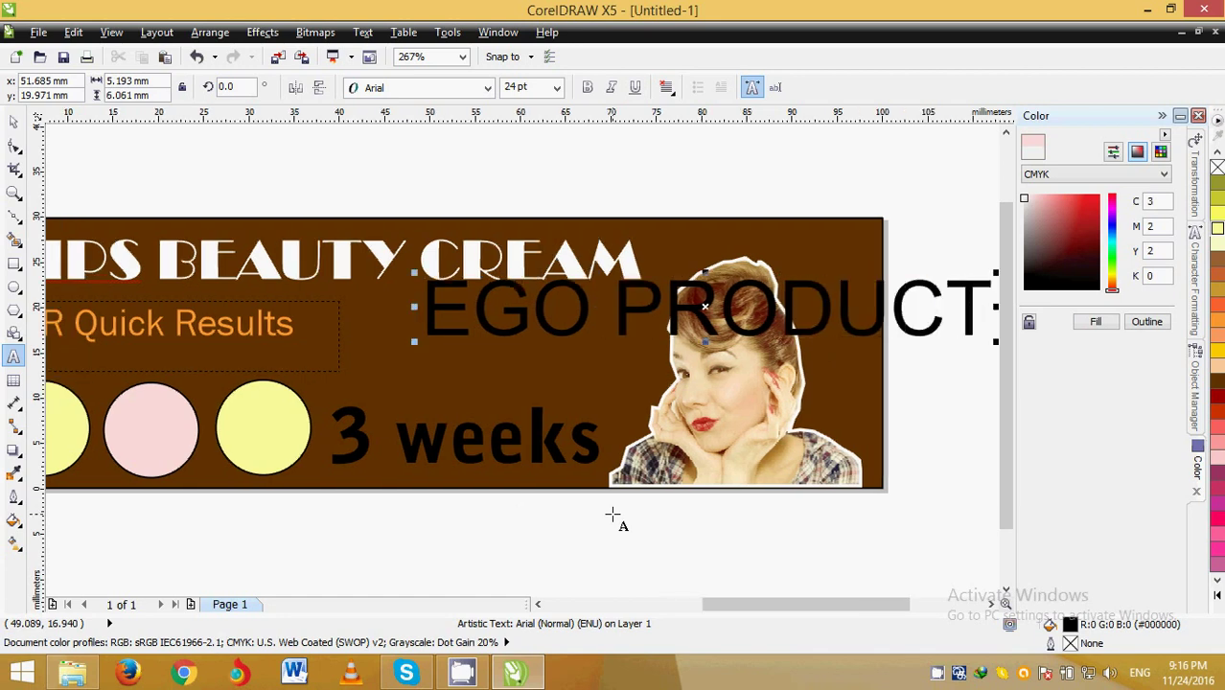
type("S")
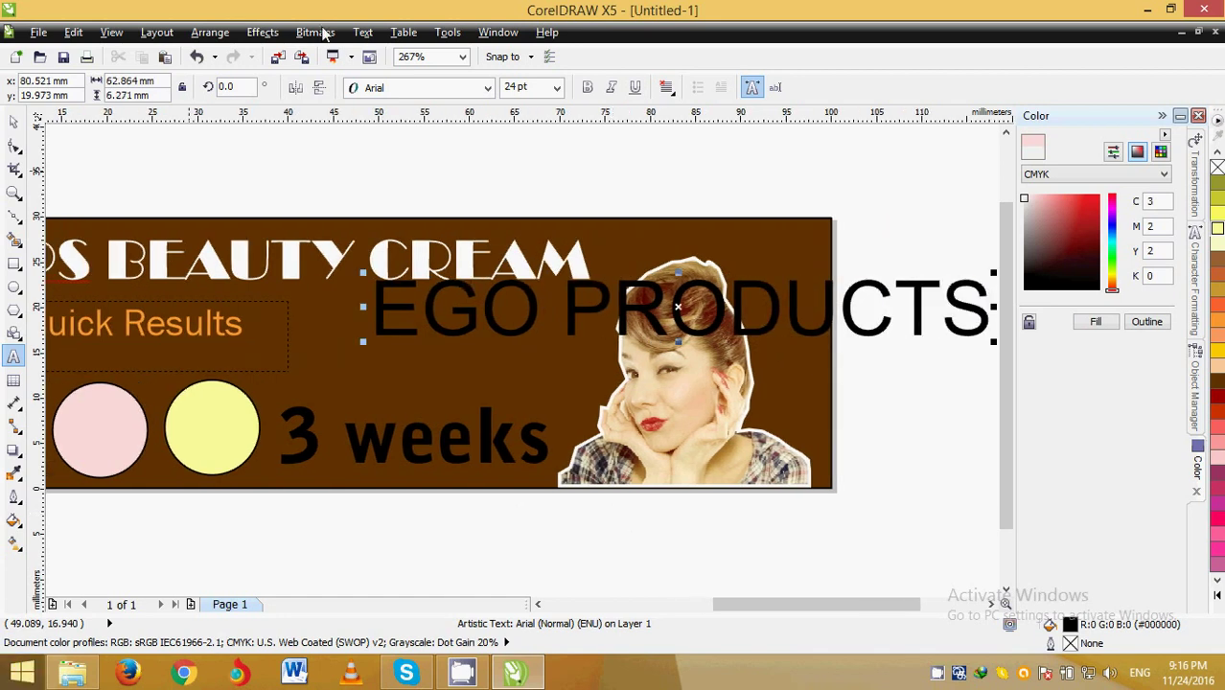
key("ctrl+space")
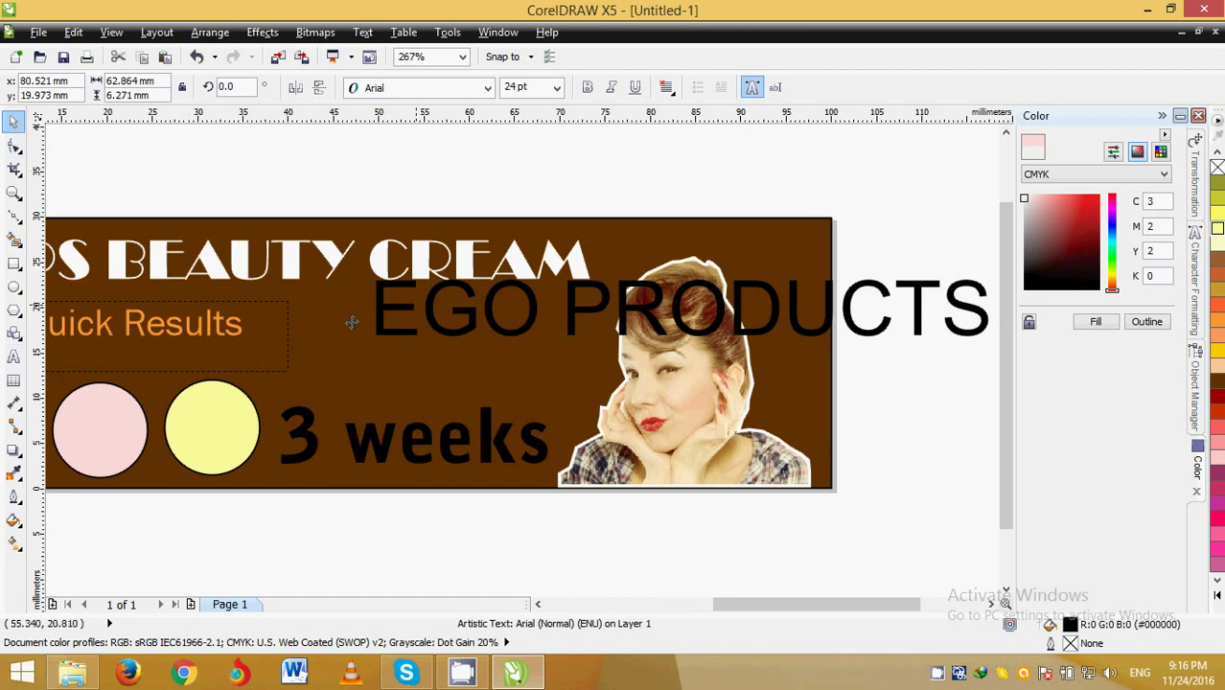
left_click_drag(352, 323, 352, 323)
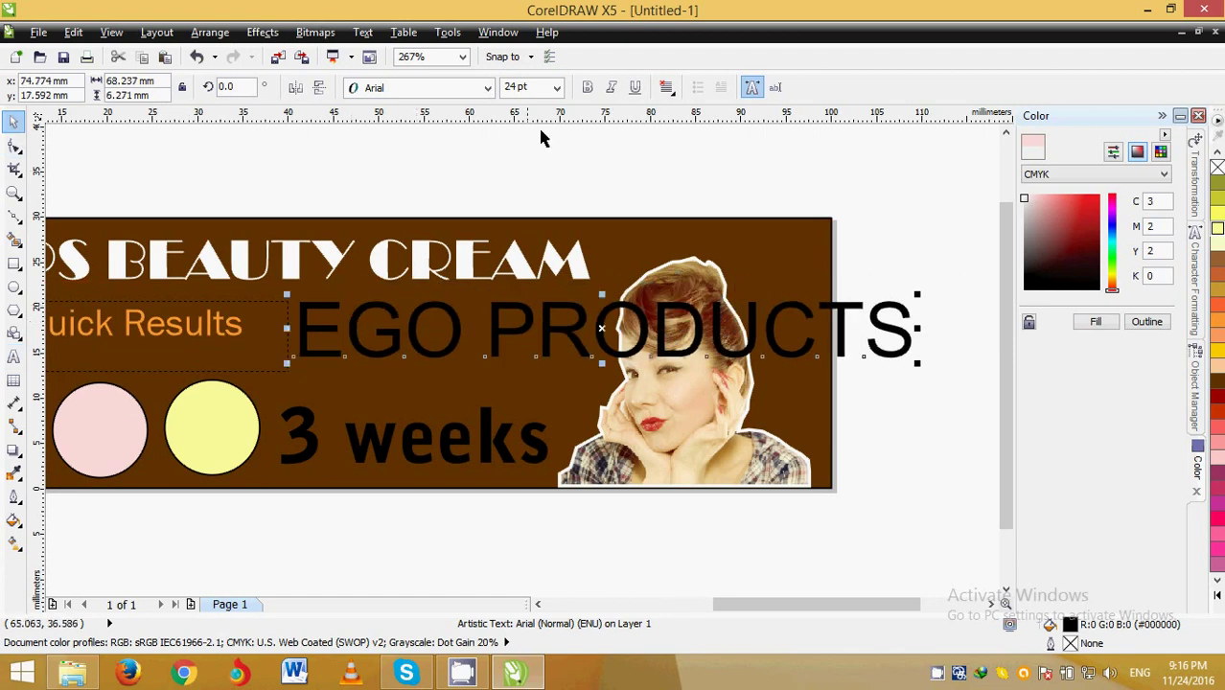
Step: Set the "EGO PRODUCTS" text to 12 pt Bell Gothic Std Black and move it slightly right and up, to about x 58 mm, y 16.7 mm
left_click(556, 88)
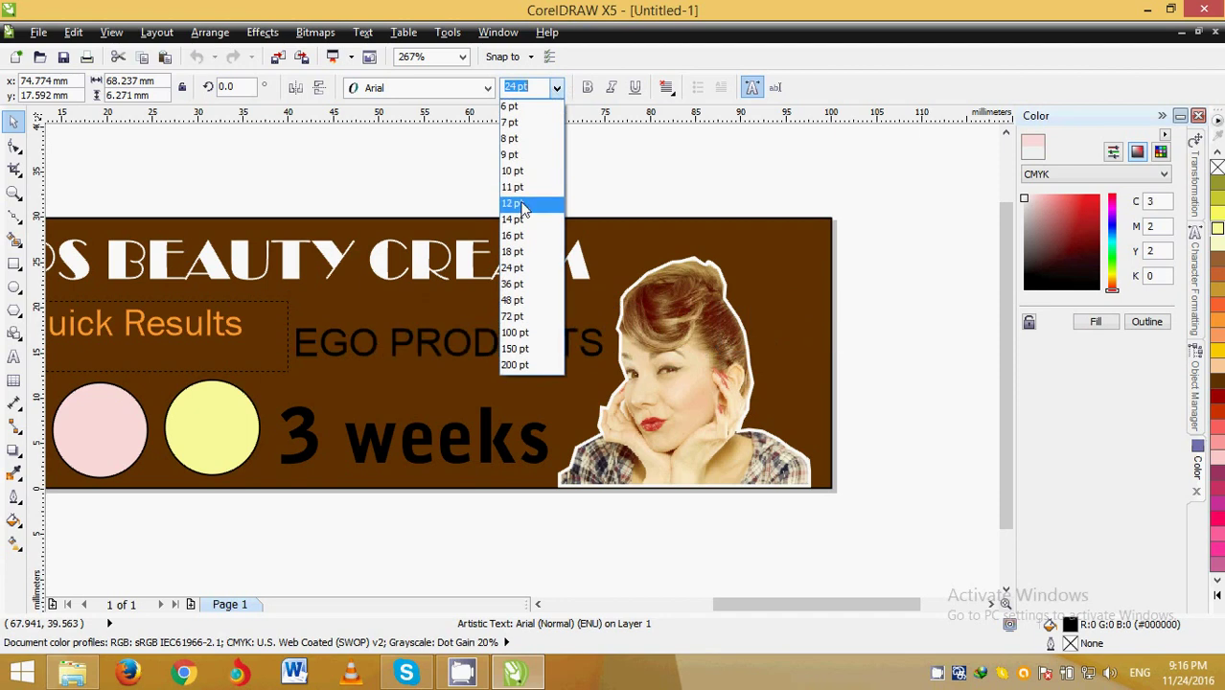
left_click(522, 205)
left_click(487, 87)
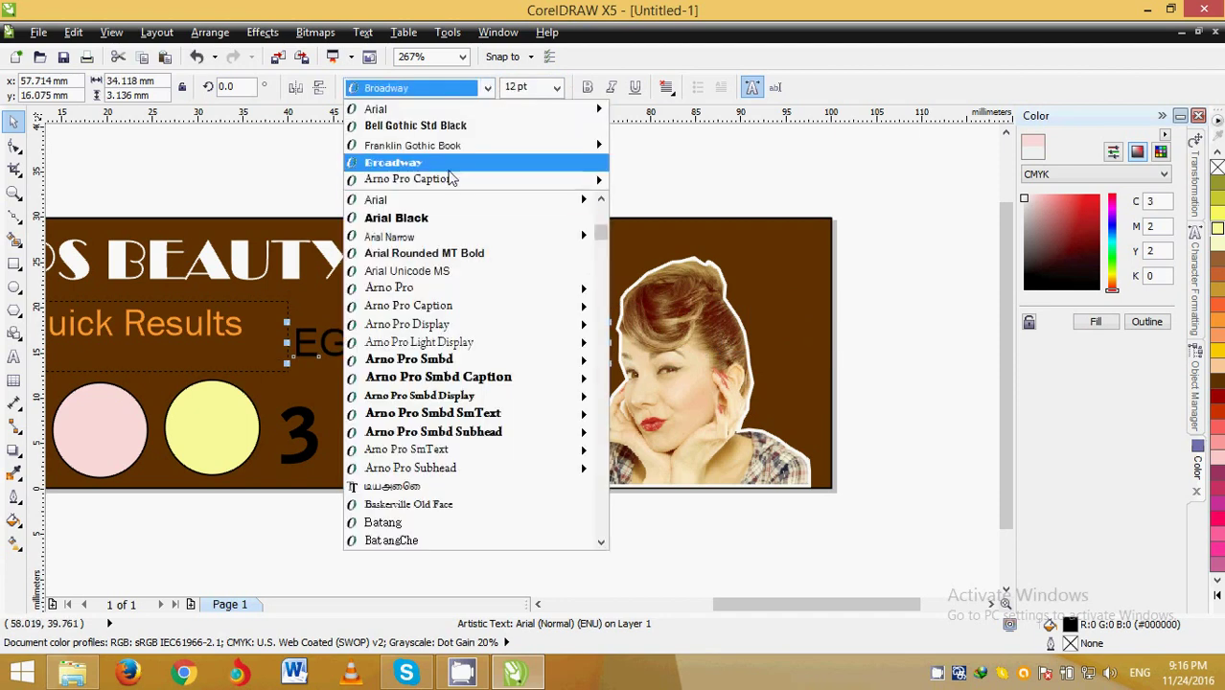
mouse_move(456, 183)
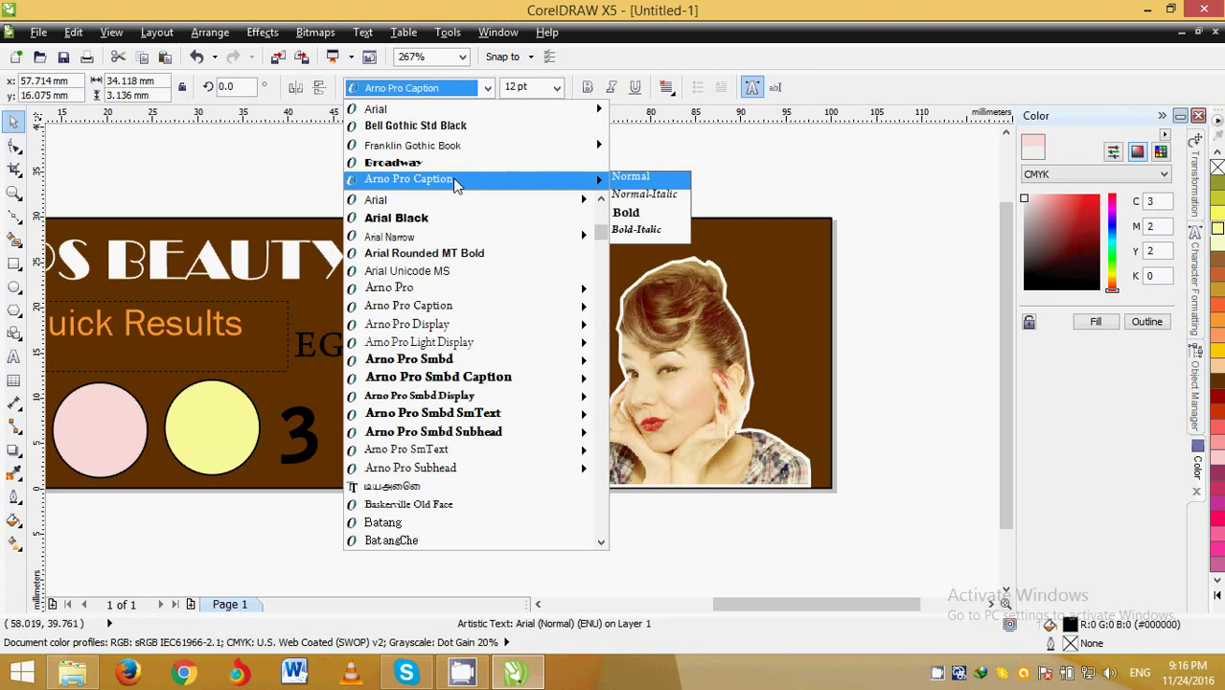
mouse_move(456, 148)
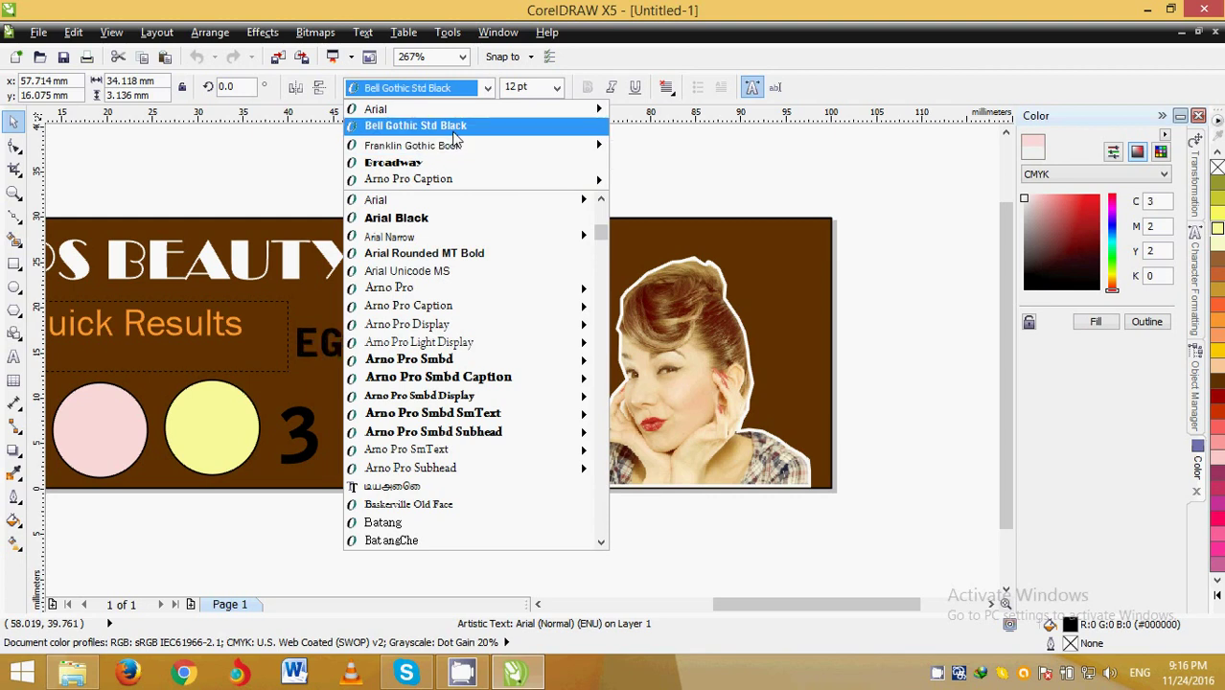
left_click(456, 137)
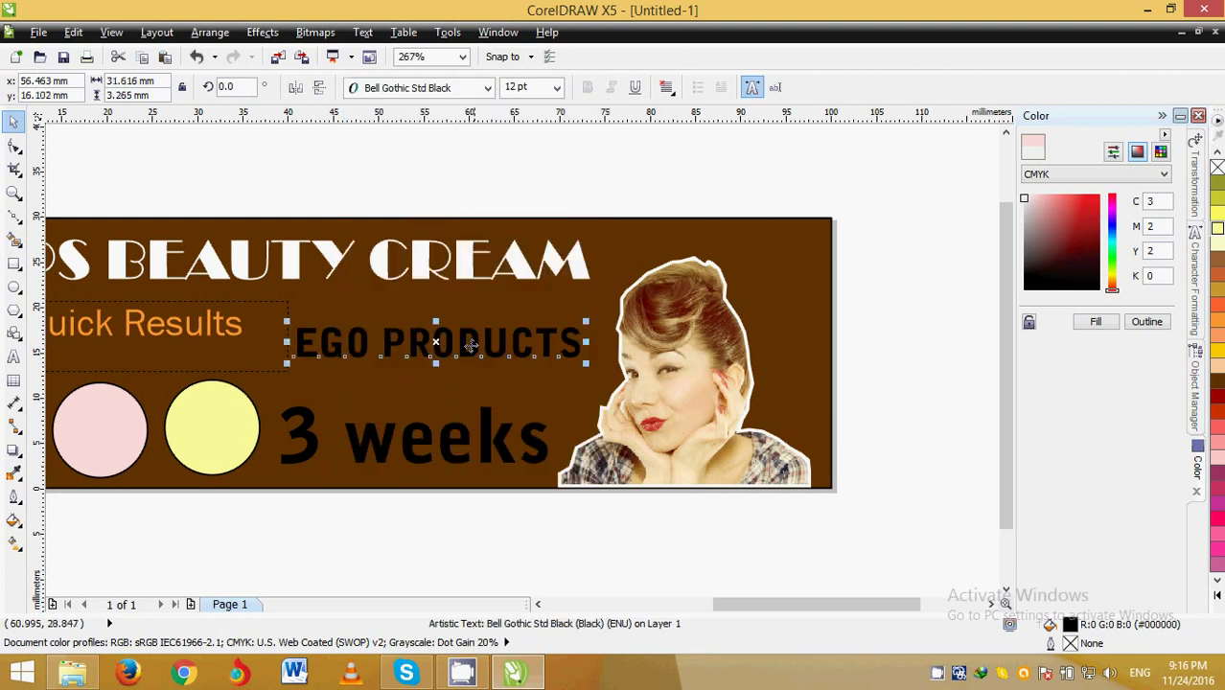
left_click_drag(446, 334, 451, 337)
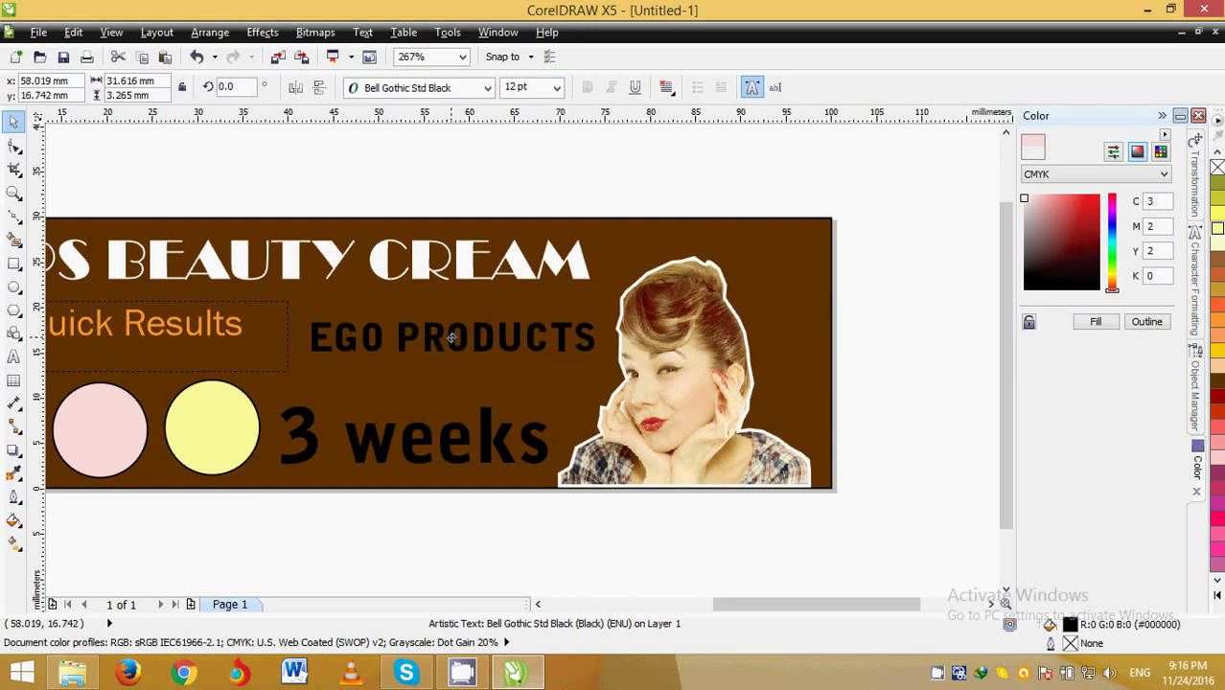
left_click(618, 159)
Step: Fill the "EGO PRODUCTS" text with the orange-brown colour #CC6633
left_click(464, 58)
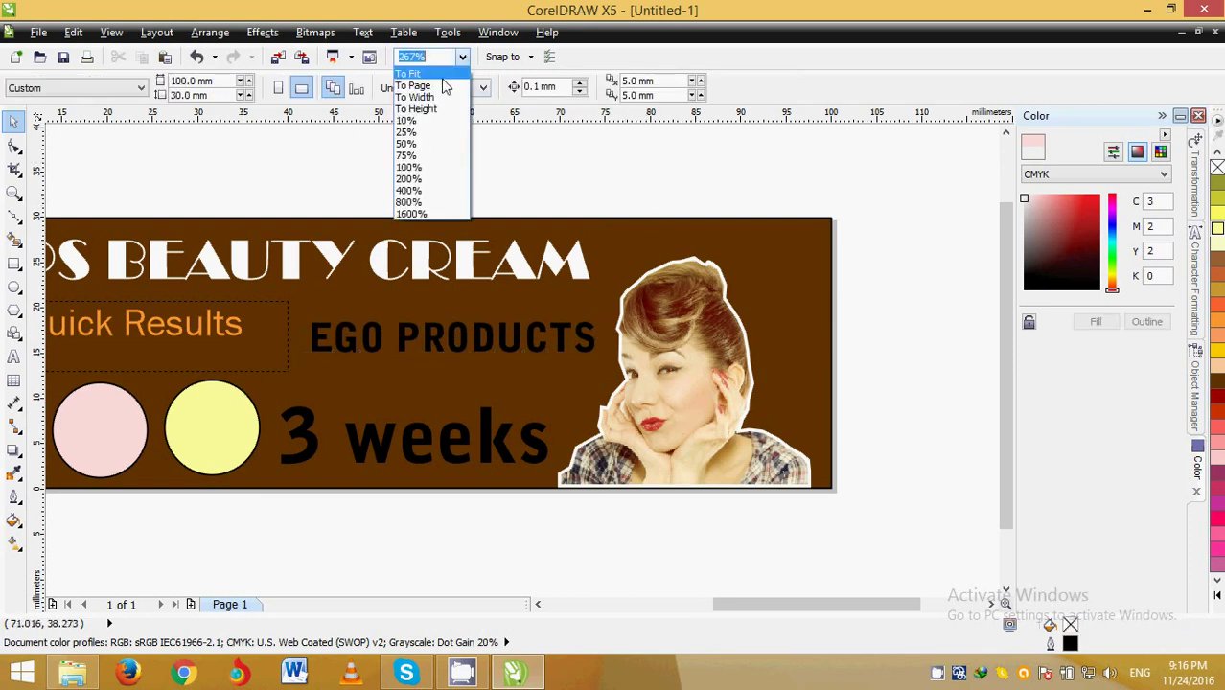
left_click(447, 93)
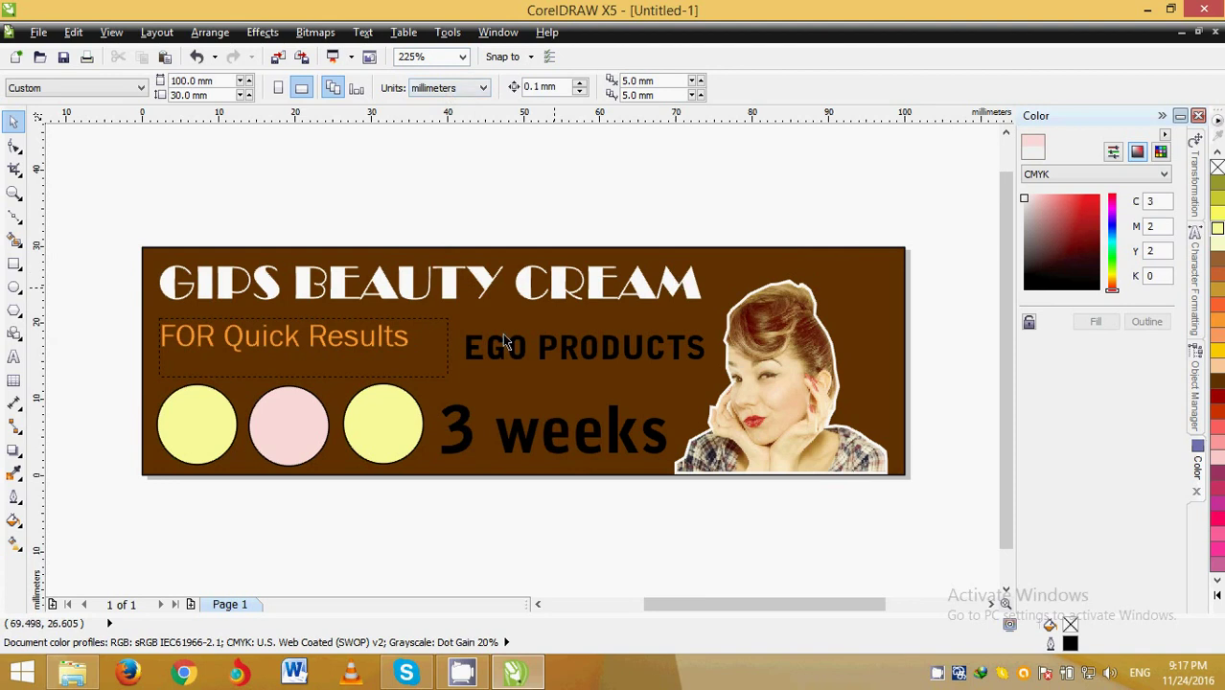
left_click(542, 354)
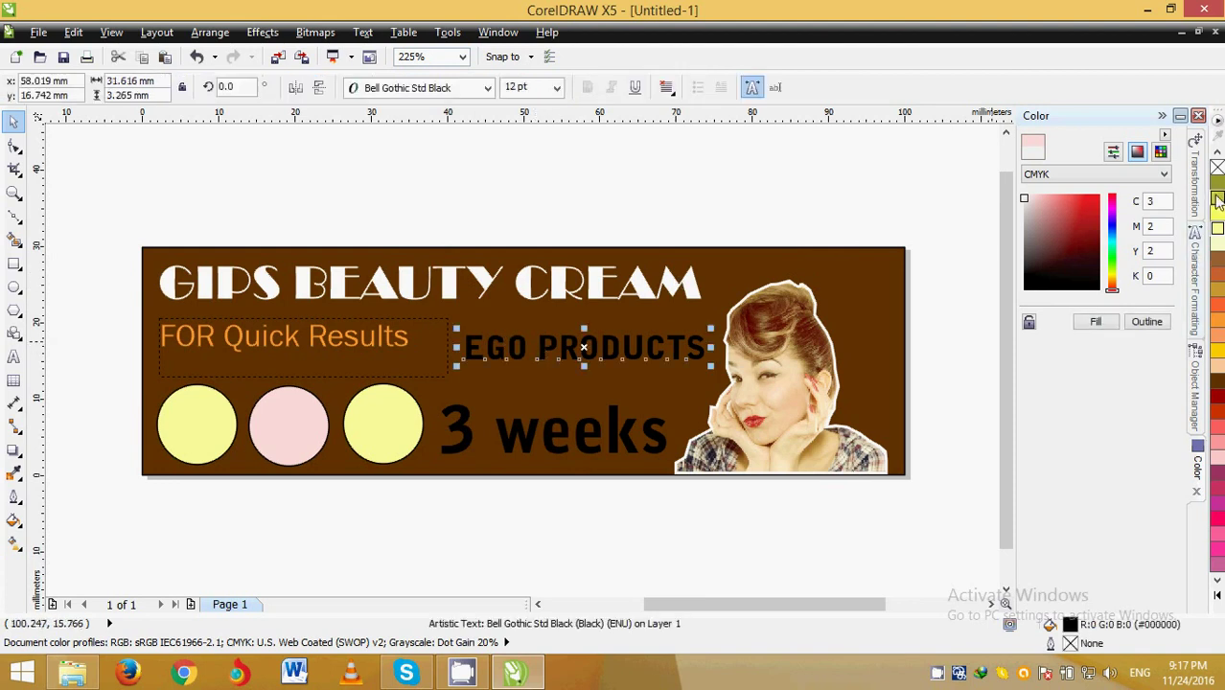
left_click(1217, 277)
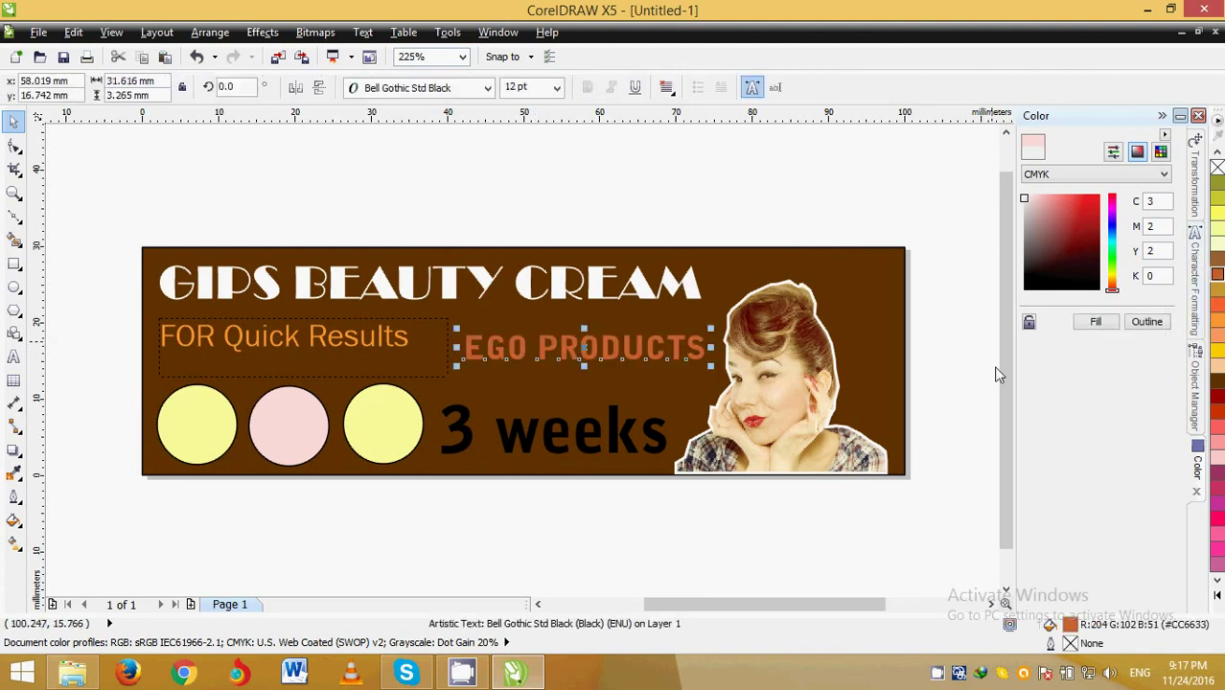
Step: Apply a one-step outside contour with a 1.5 mm offset to the "EGO PRODUCTS" text
left_click(14, 451)
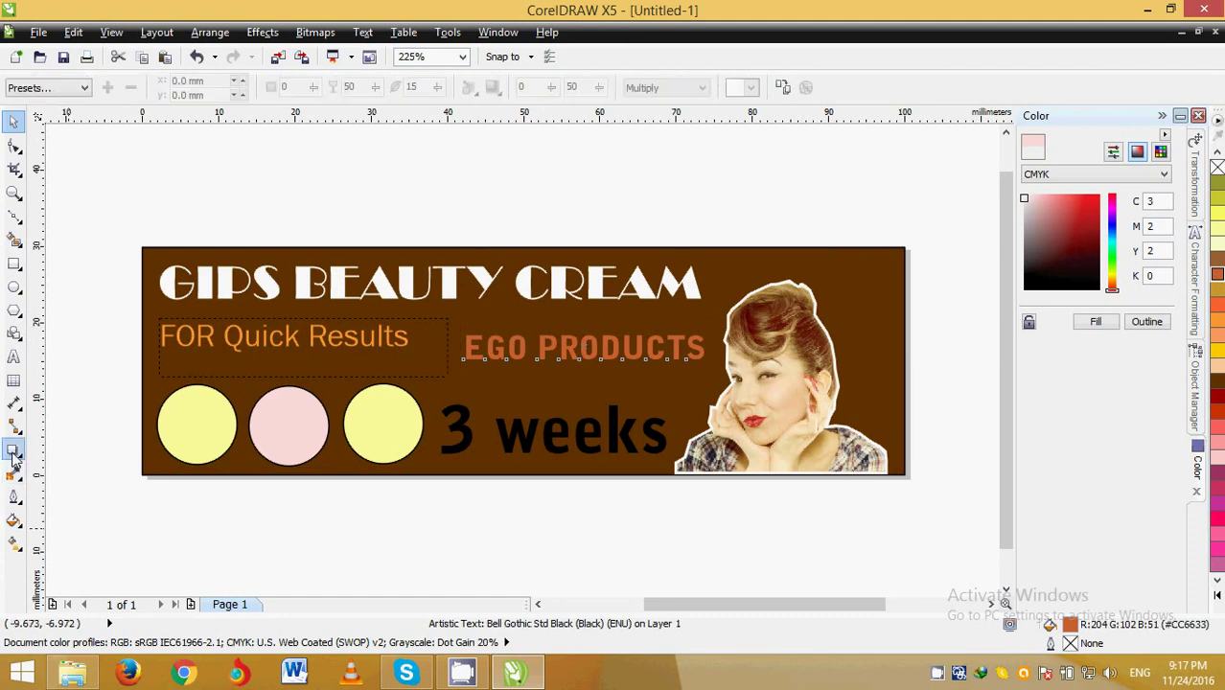
left_click(15, 453)
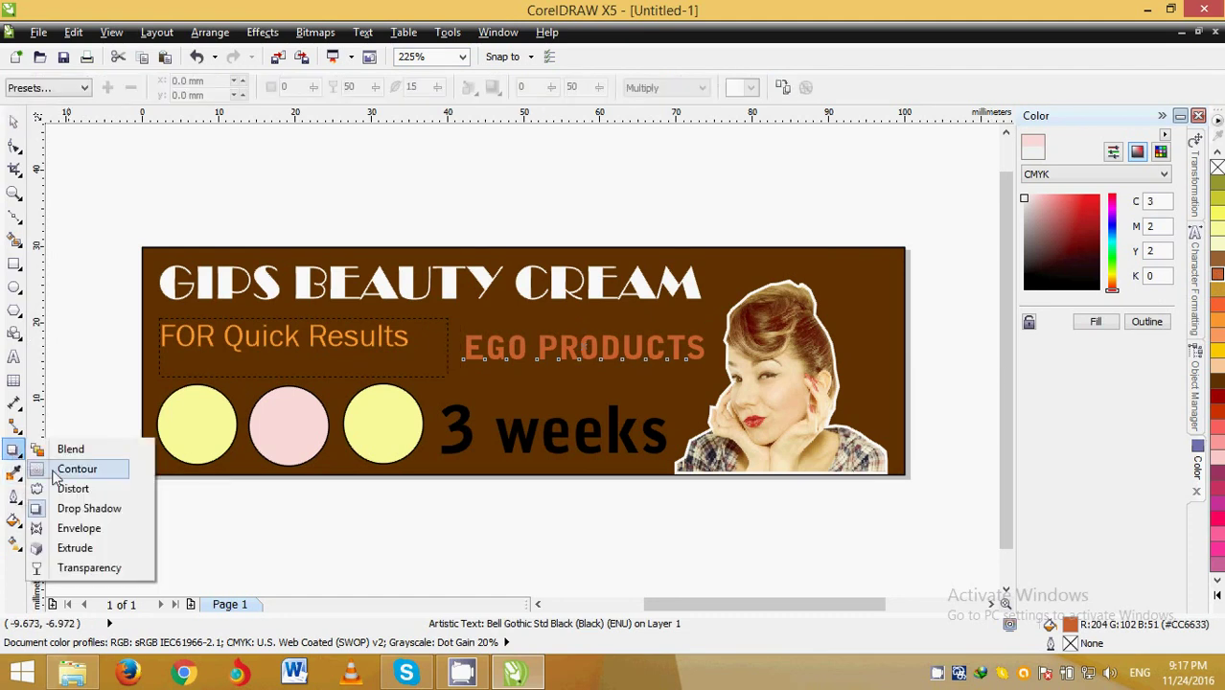
left_click(69, 469)
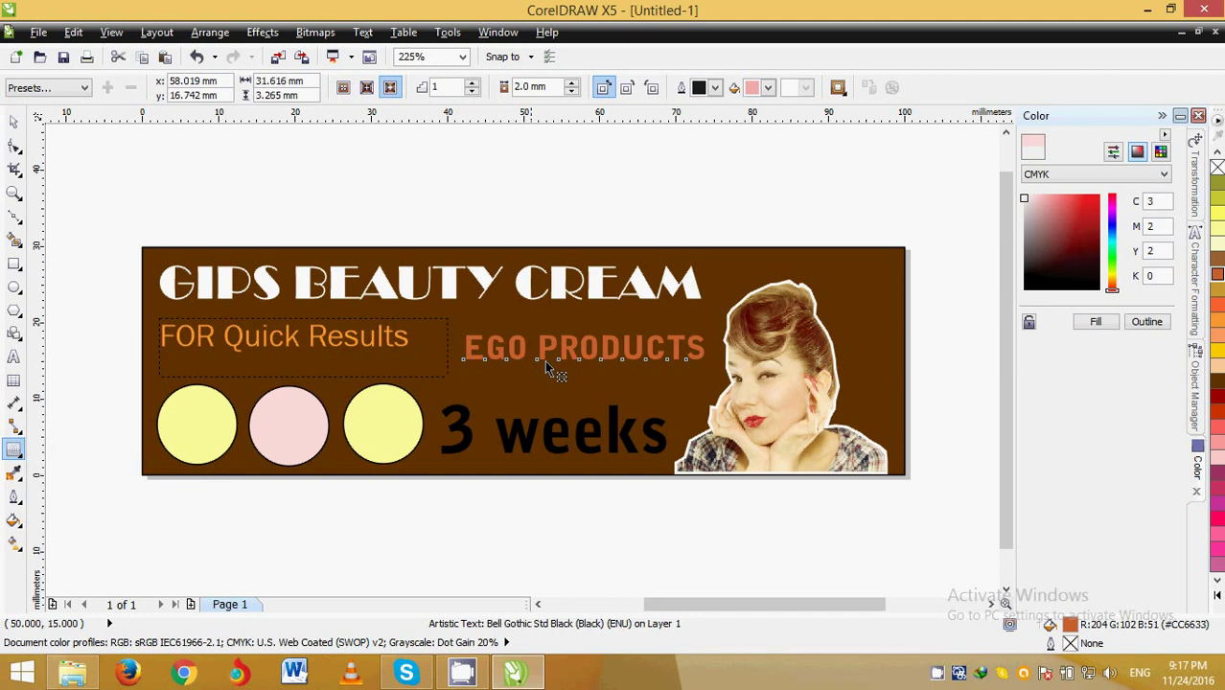
left_click(573, 91)
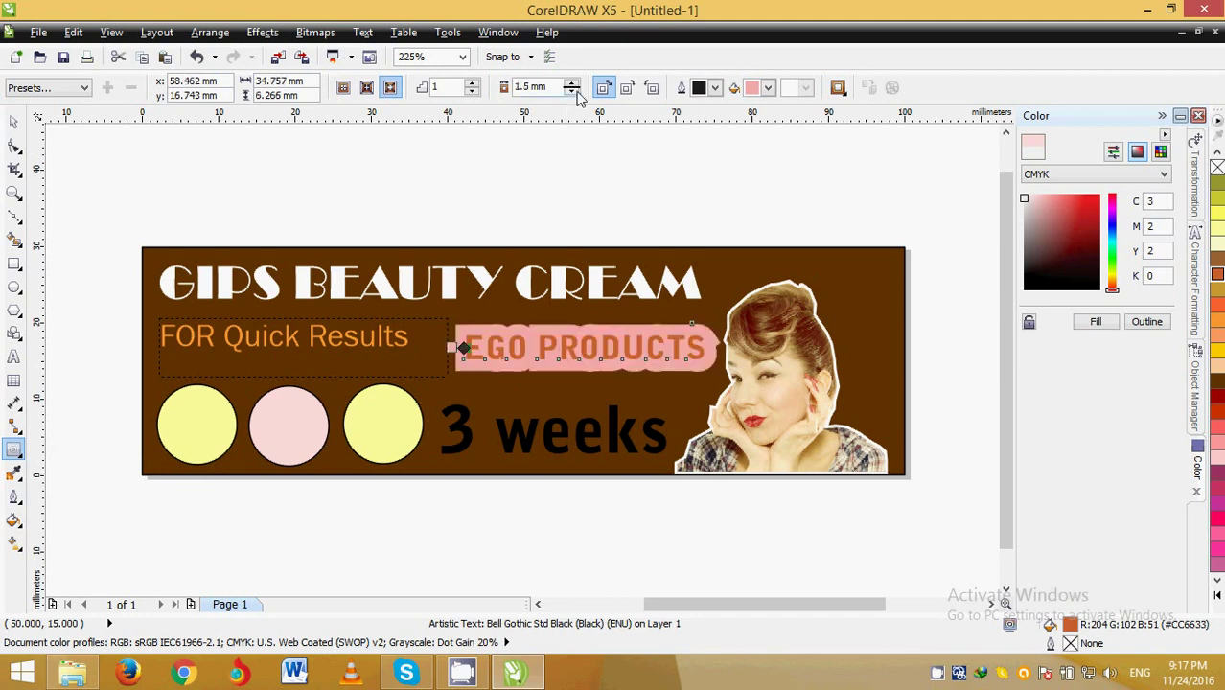
Step: Try much larger contour offsets around "EGO PRODUCTS", including 12, 12.5 and 19 mm
left_click(571, 83)
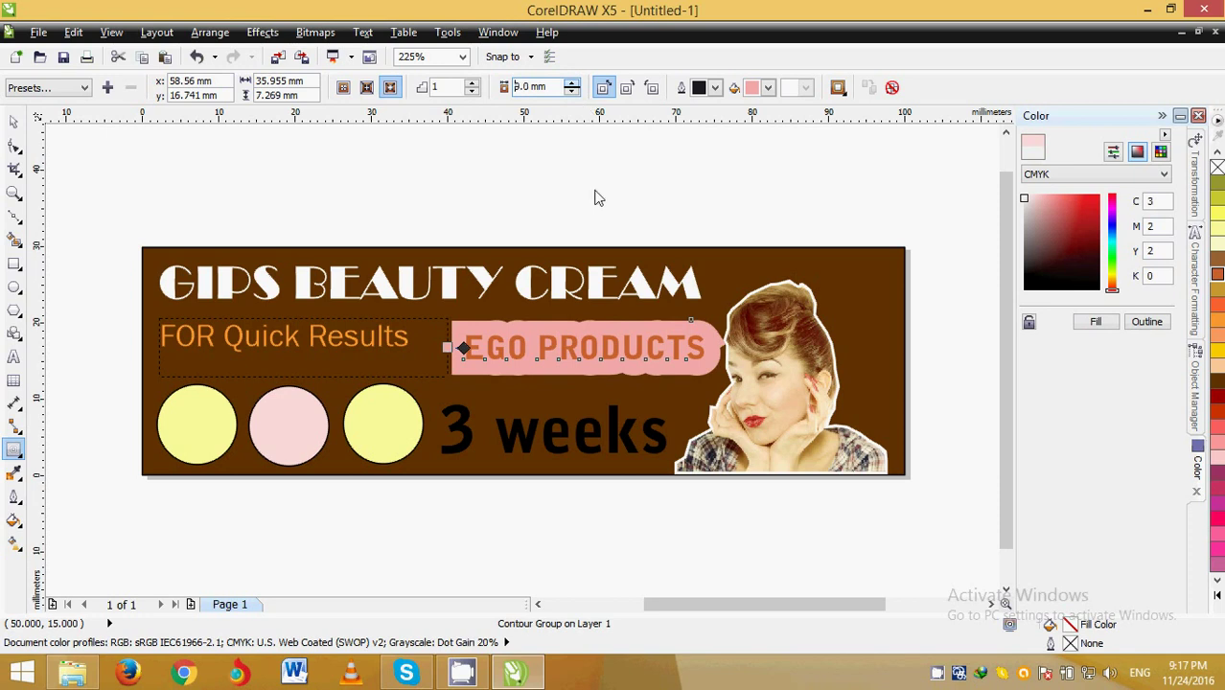
type("12")
key("Return")
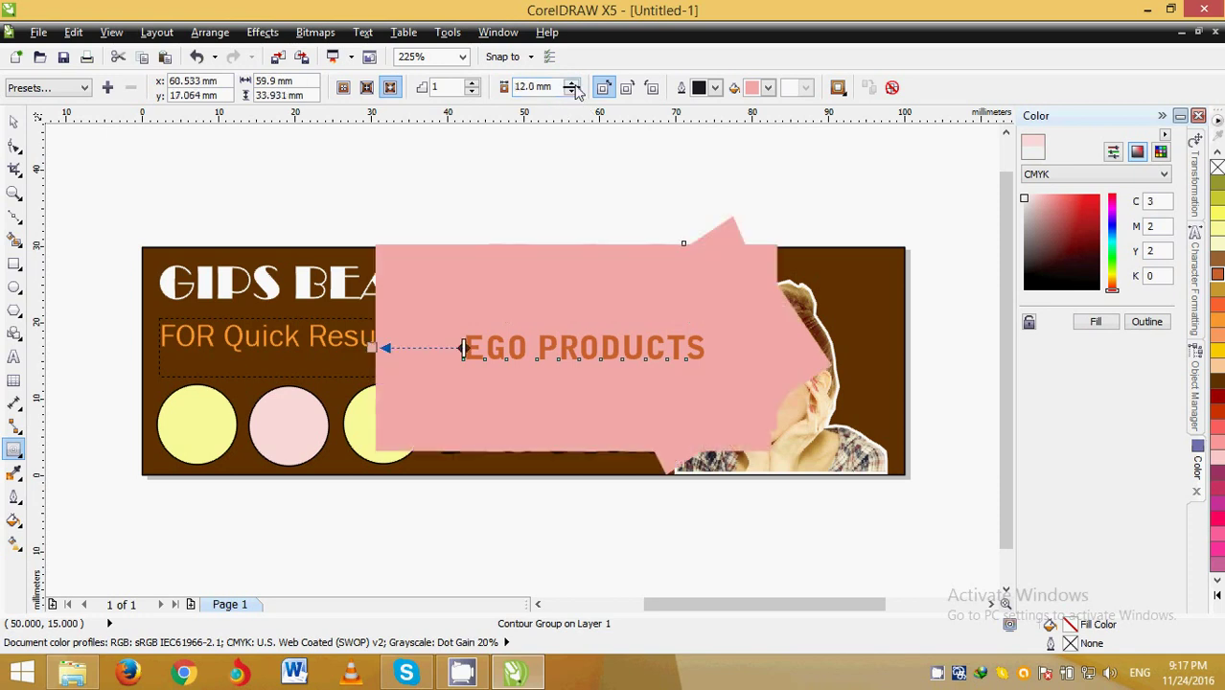
left_click(571, 83)
left_click(571, 82)
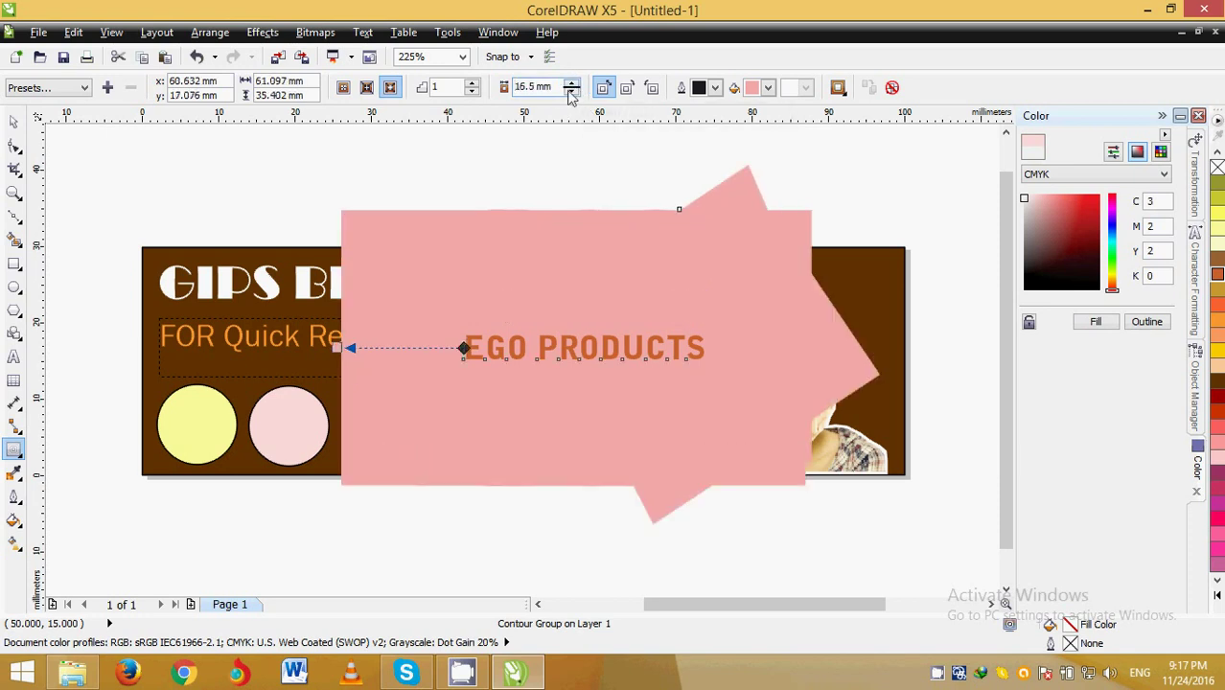
key("Down")
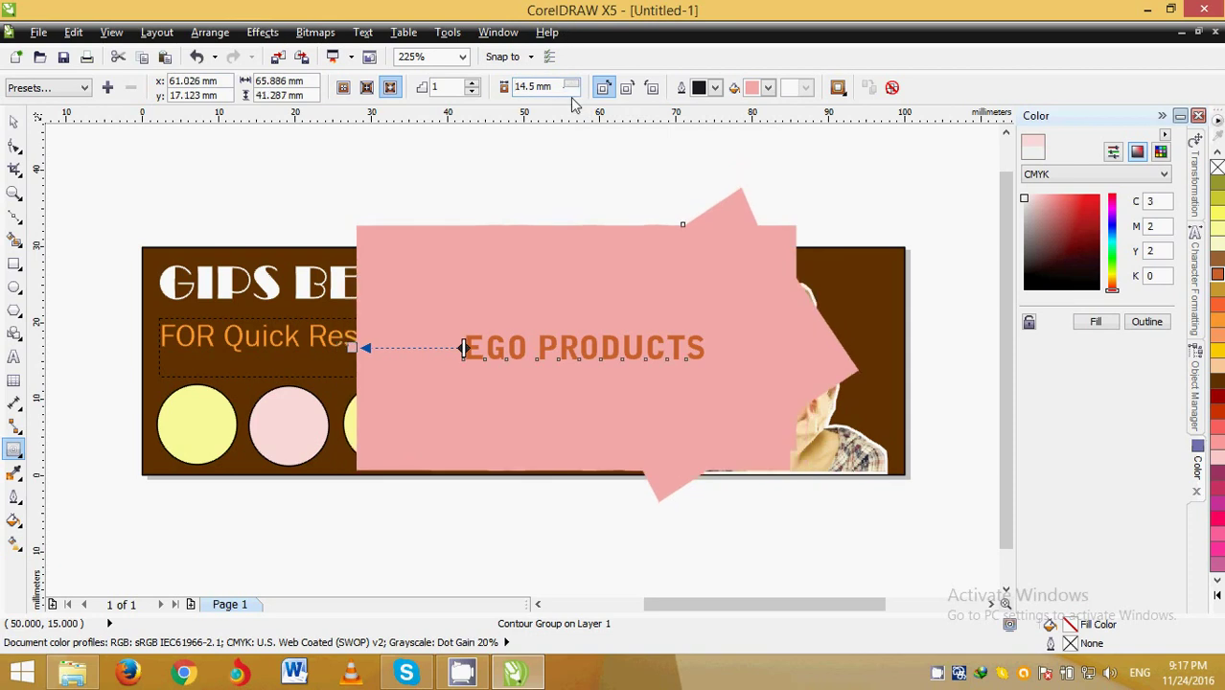
key("Down")
type("12.5")
key("Return")
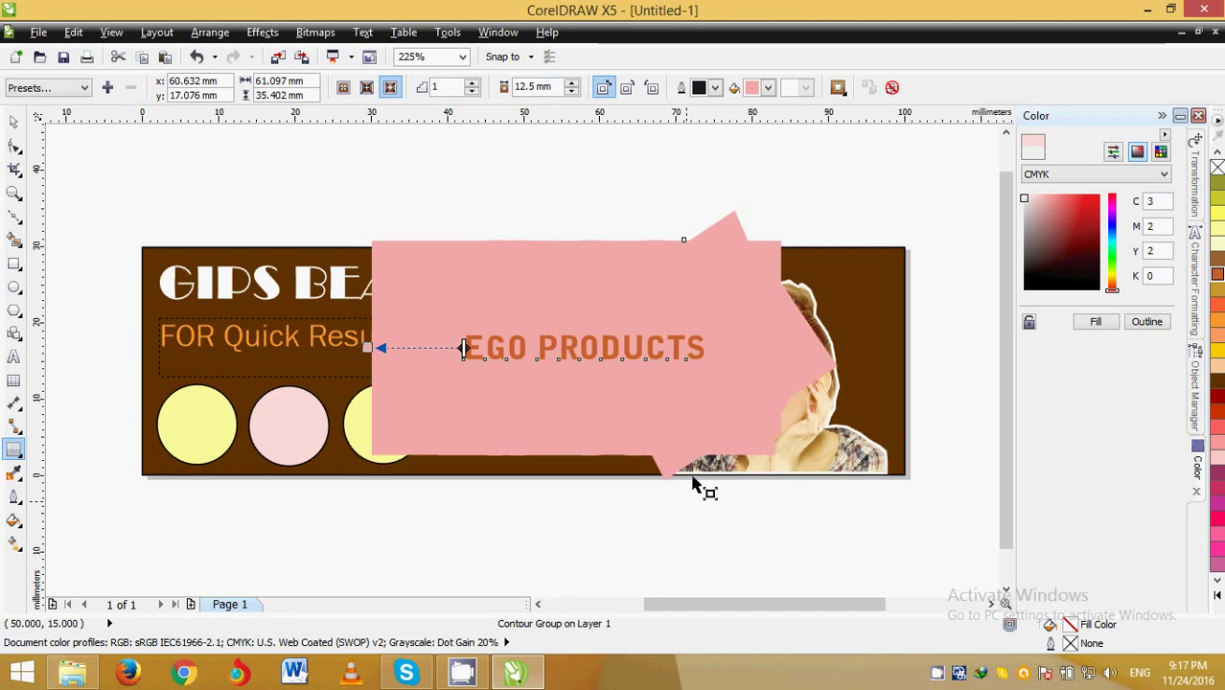
left_click(571, 87)
type("17.5")
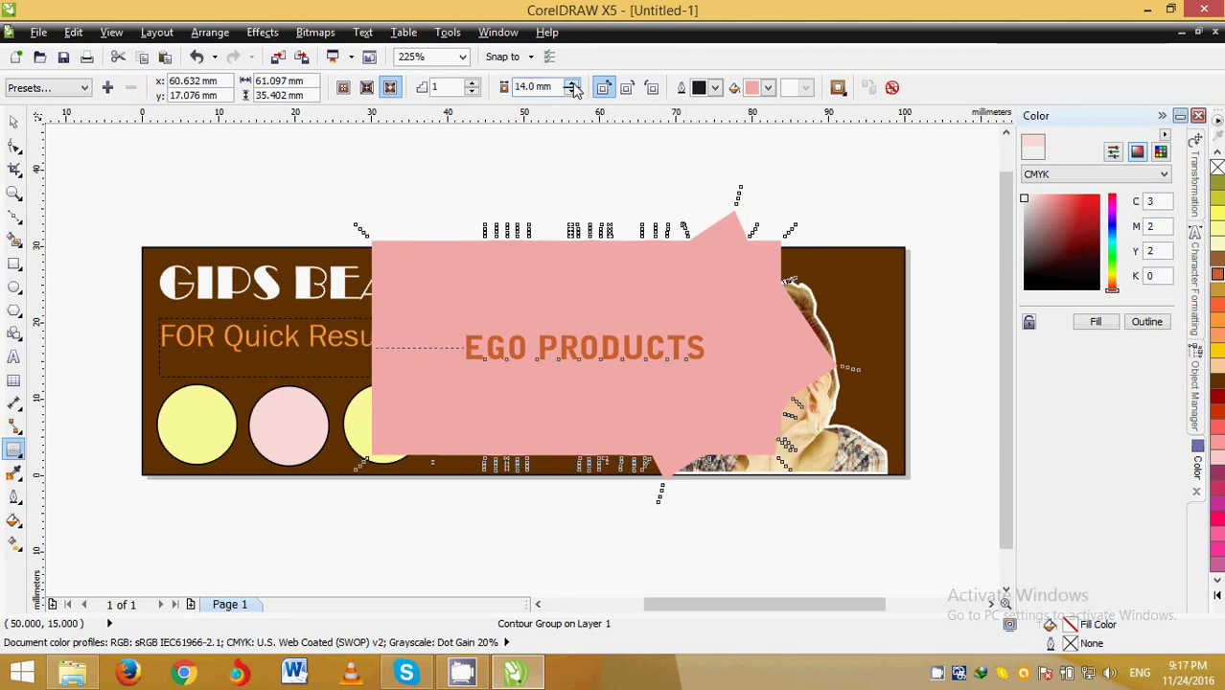
key("Return")
type("19")
key("Return")
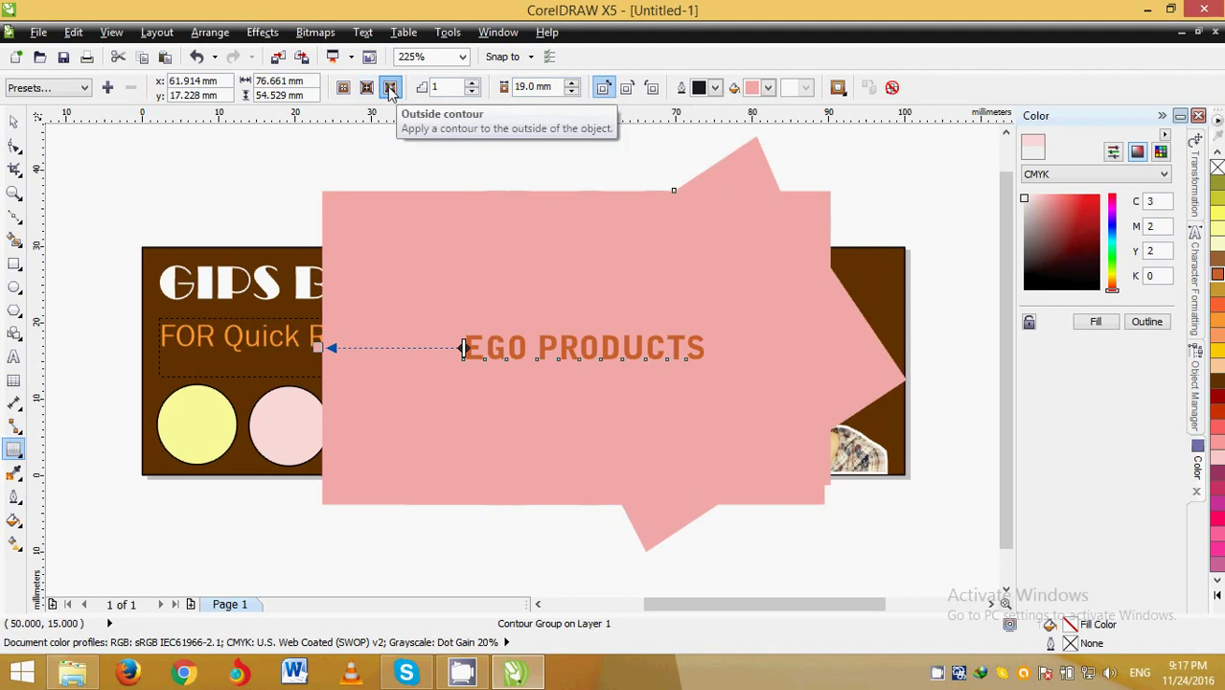
Step: Set the "EGO PRODUCTS" contour to 2 steps with an offset of 0.5 mm
double_click(554, 87)
type("1")
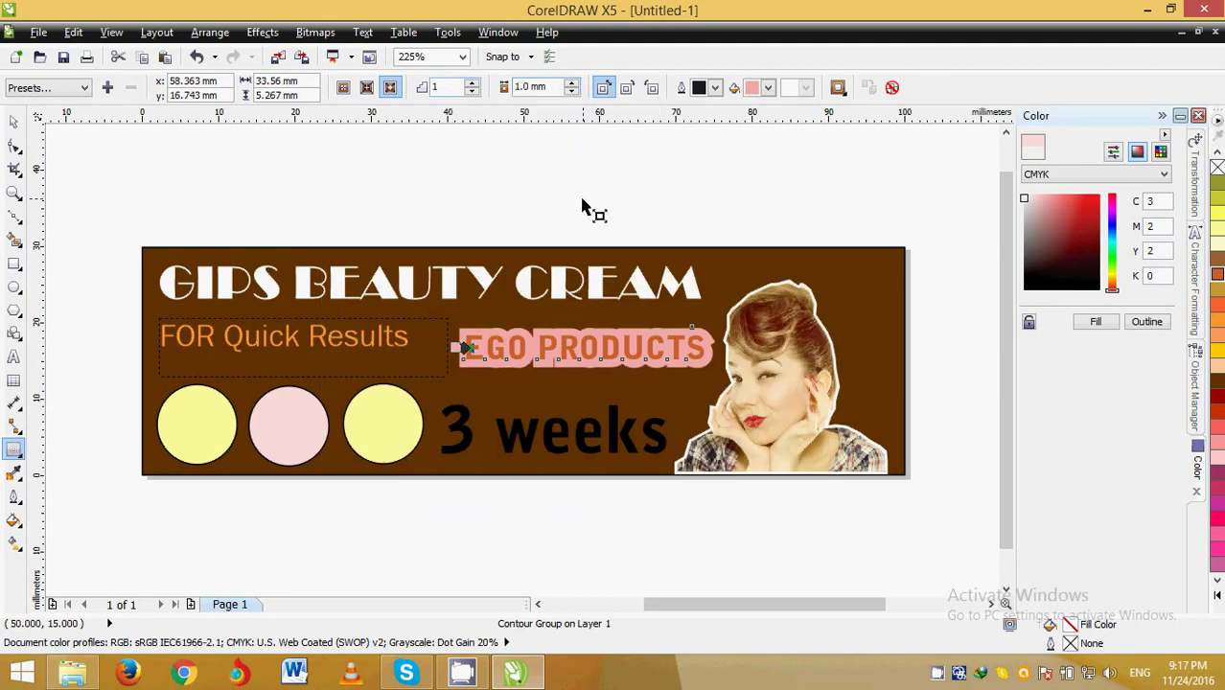
left_click(471, 82)
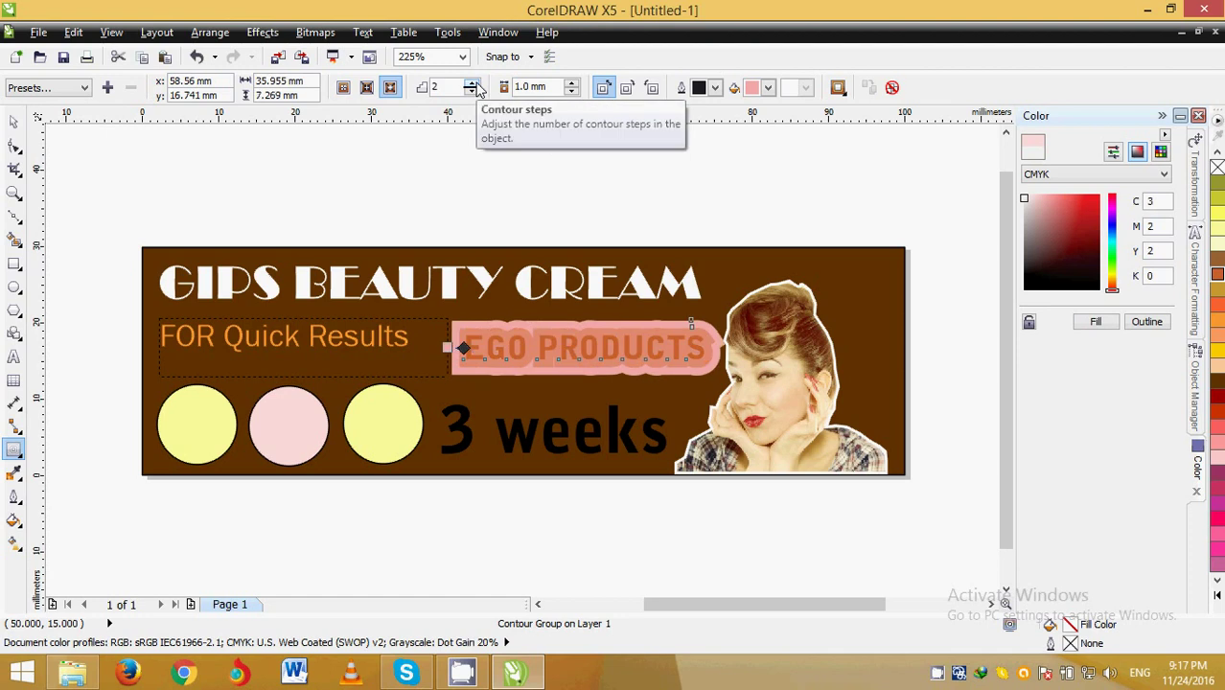
left_click(530, 87)
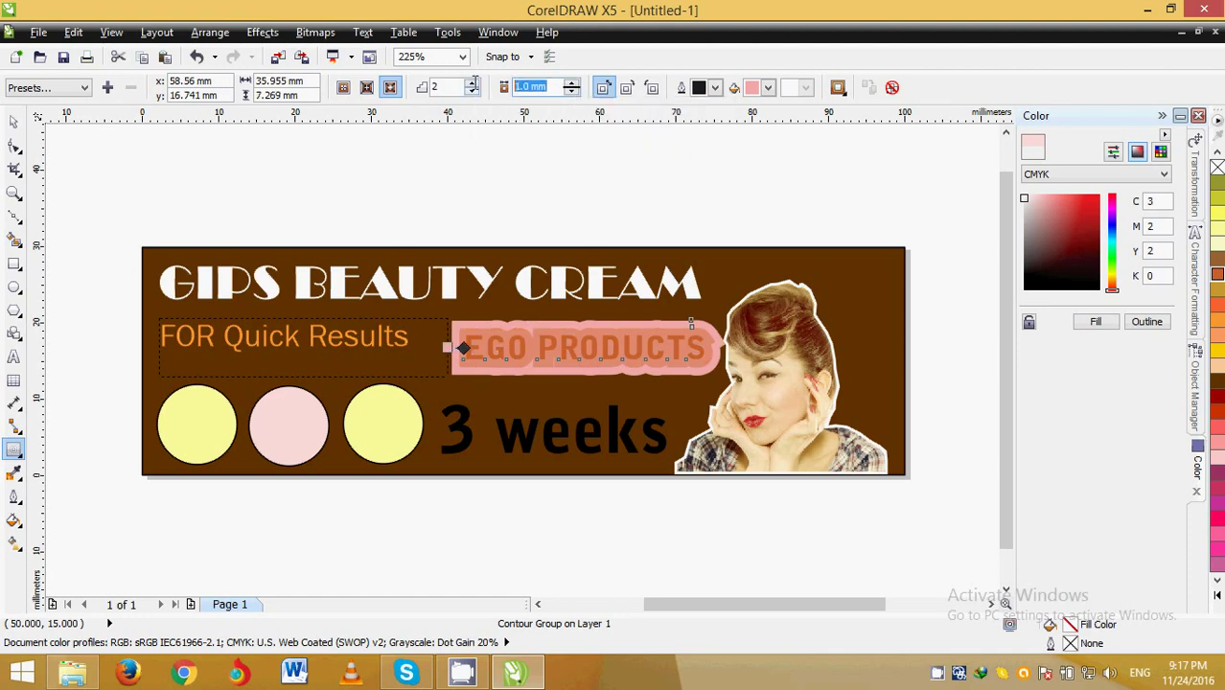
type("0.5")
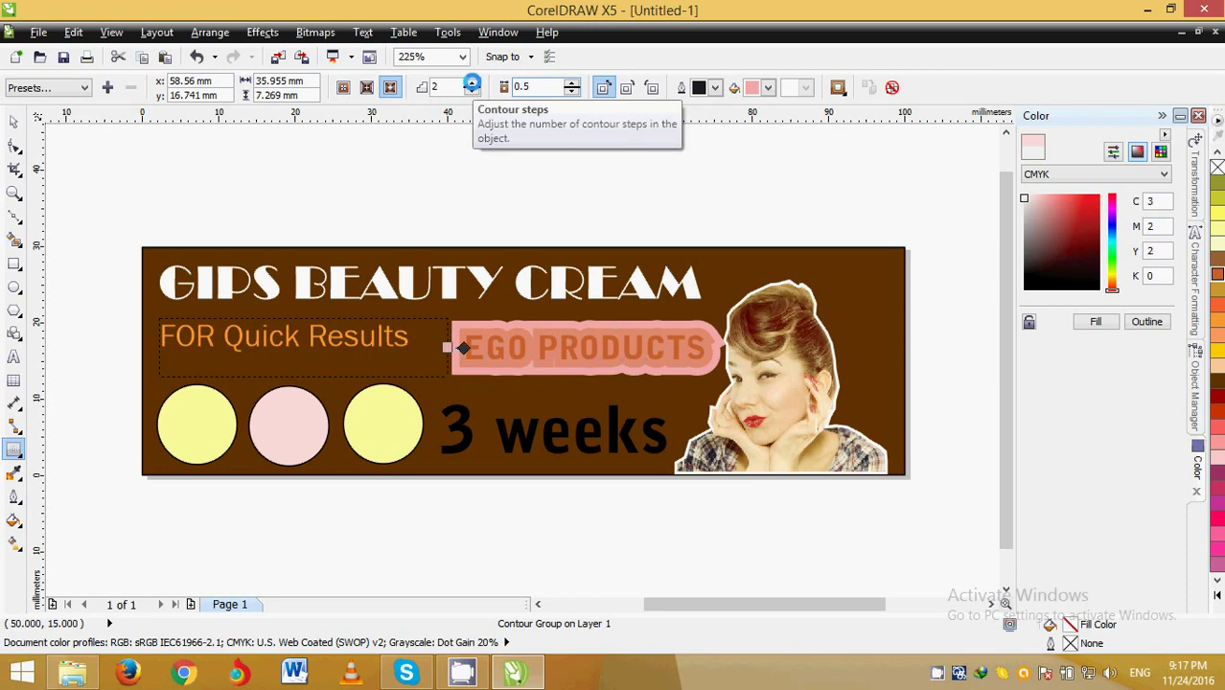
key("Return")
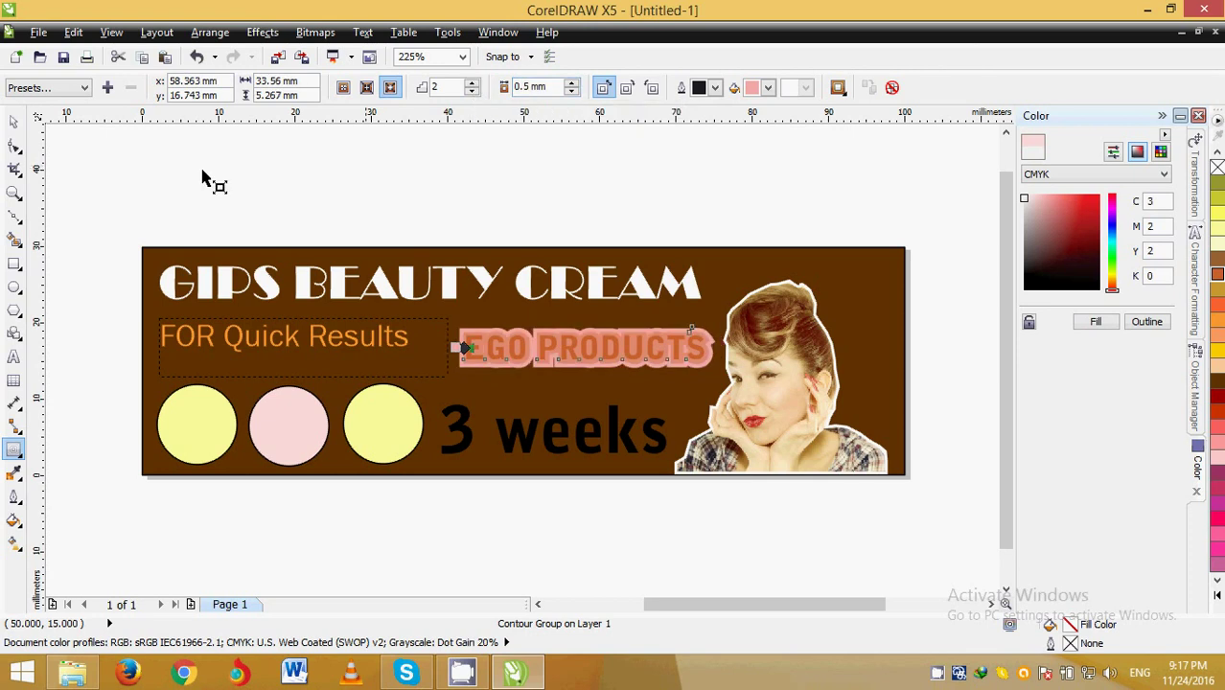
Step: Change the contour fill colour around "EGO PRODUCTS" to red and deselect the contour group
left_click(768, 87)
left_click(749, 147)
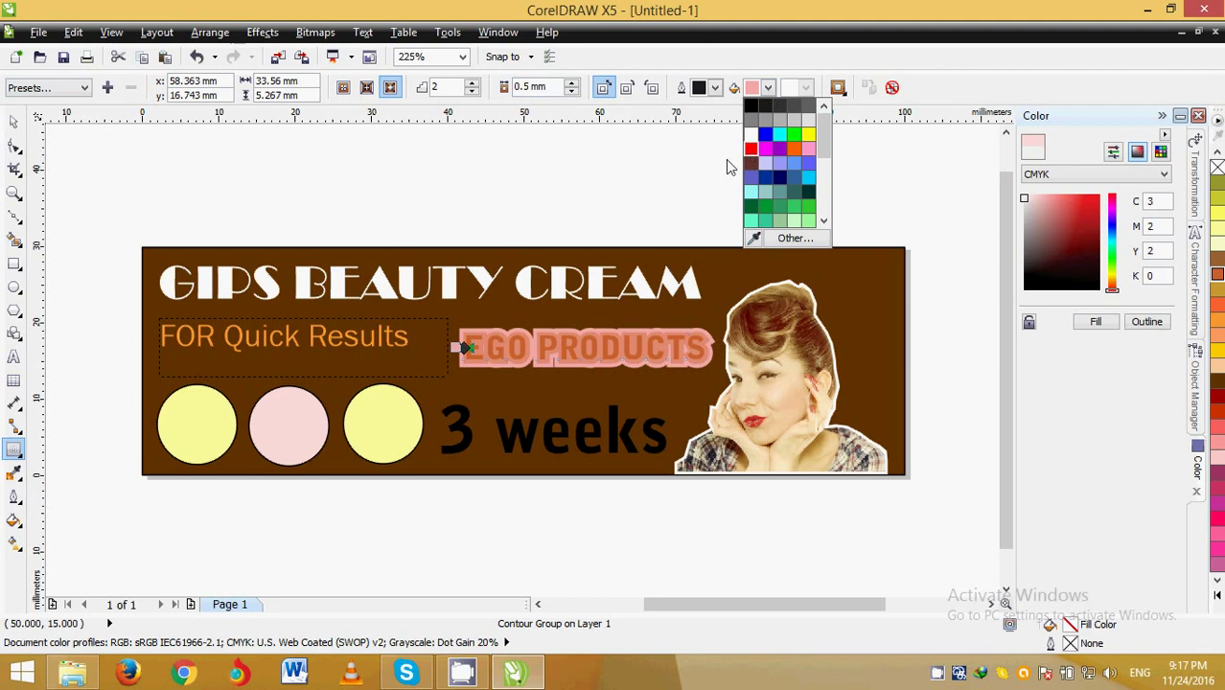
left_click(13, 122)
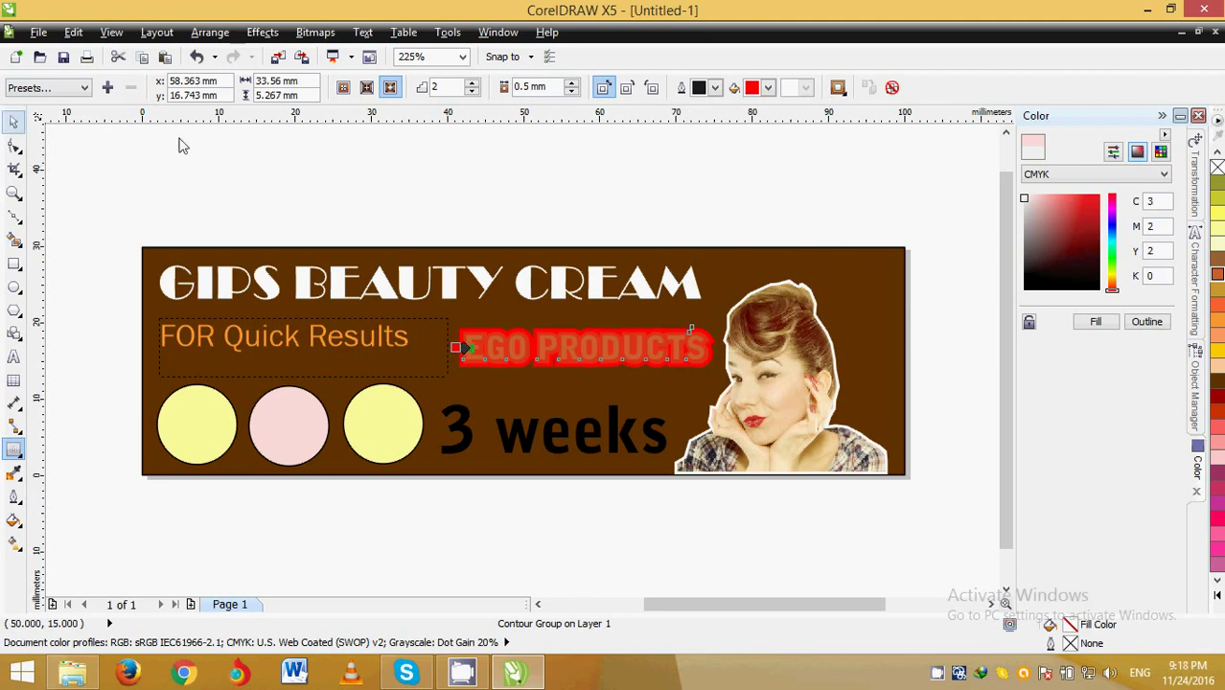
left_click(203, 197)
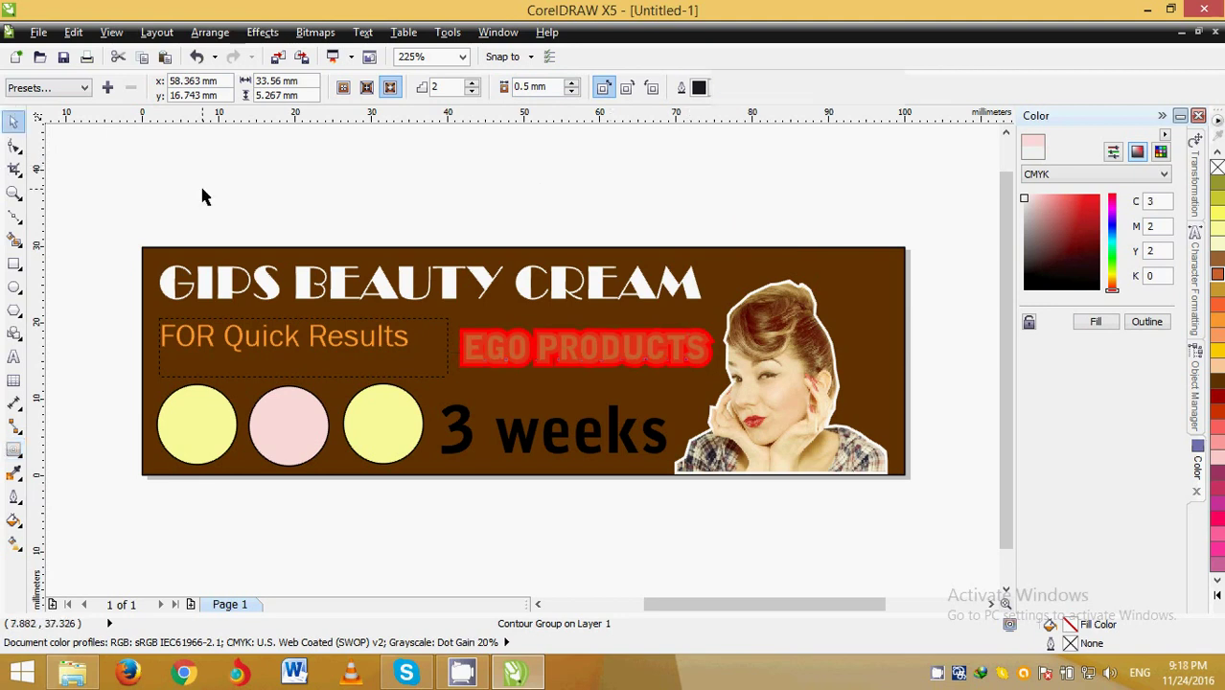
Step: Examine the "EGO PRODUCTS" contour up close along with its object and color acceleration options
left_click(528, 332)
left_click(462, 56)
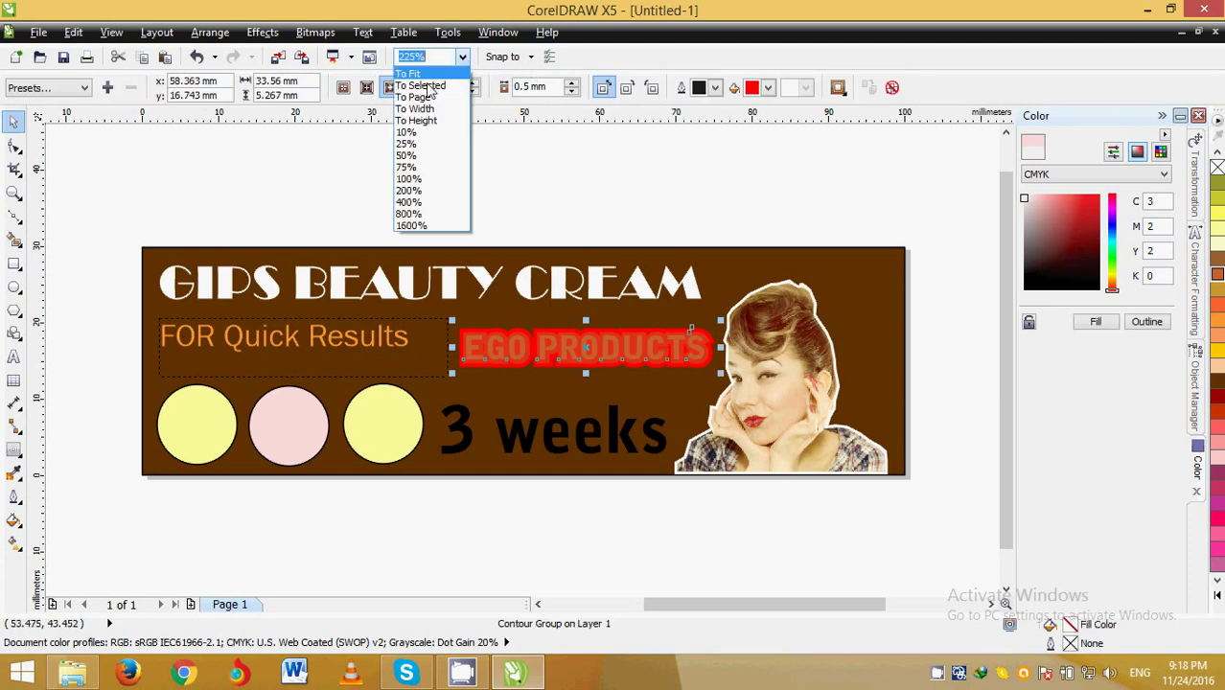
key("Escape")
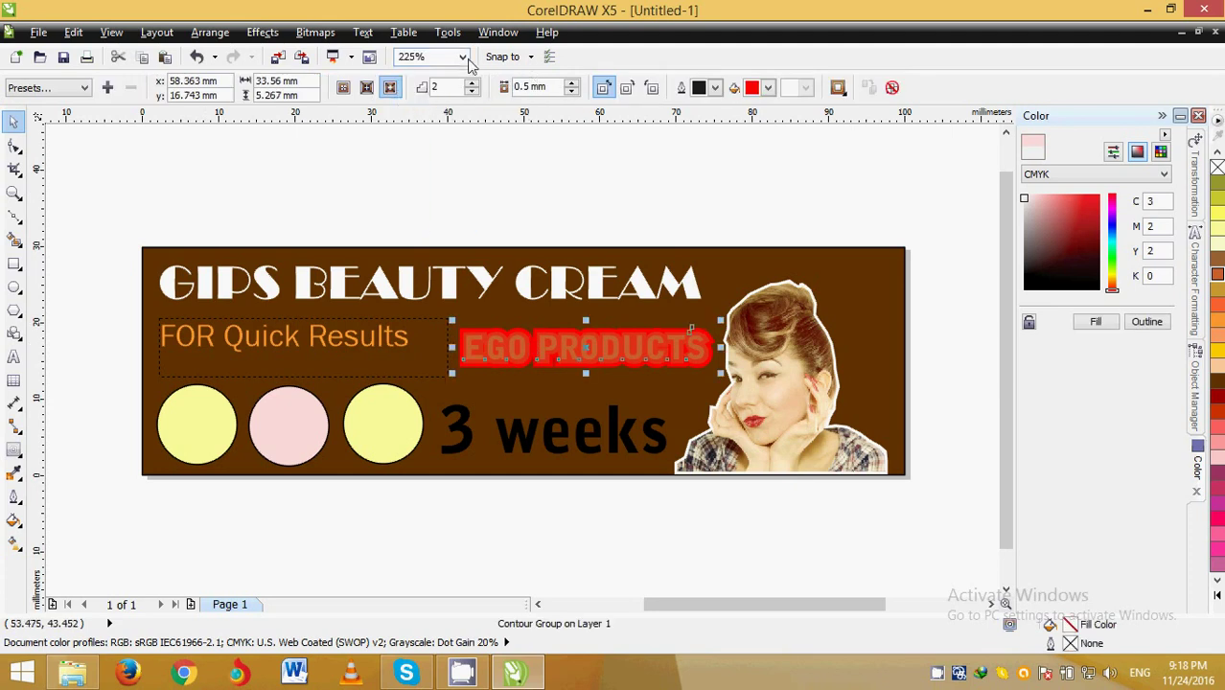
left_click(462, 57)
left_click(443, 105)
left_click(462, 57)
left_click(434, 85)
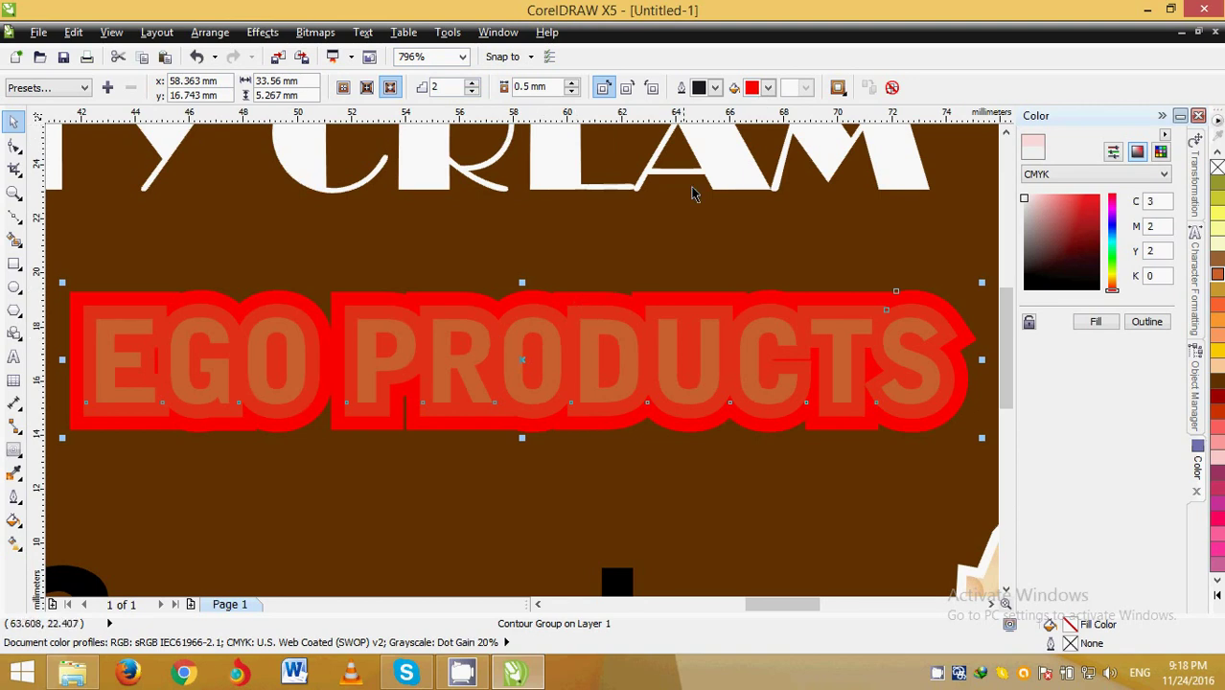
left_click(621, 368)
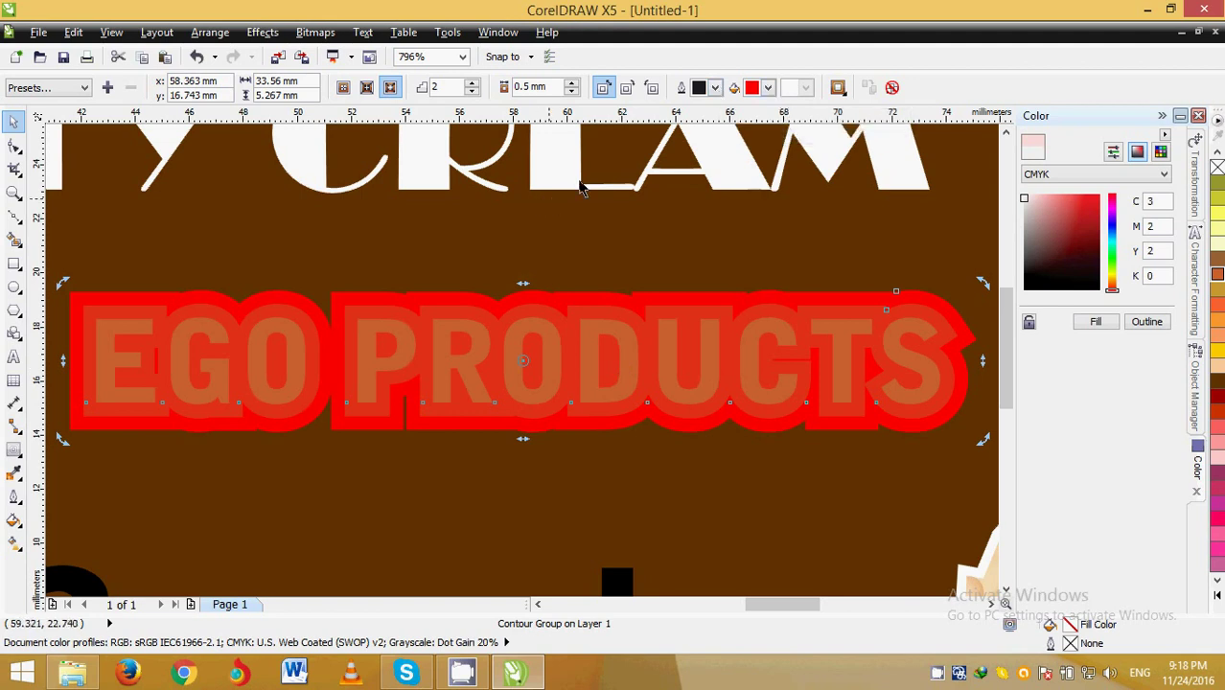
left_click(837, 88)
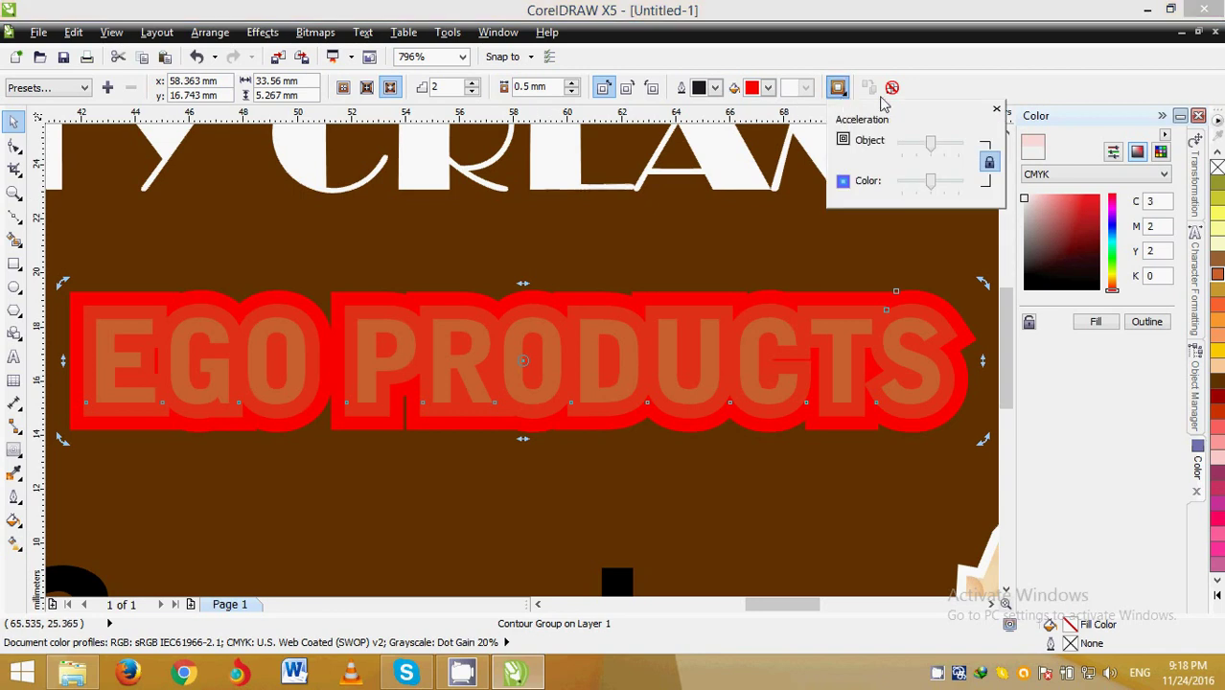
left_click(125, 381)
left_click(125, 381)
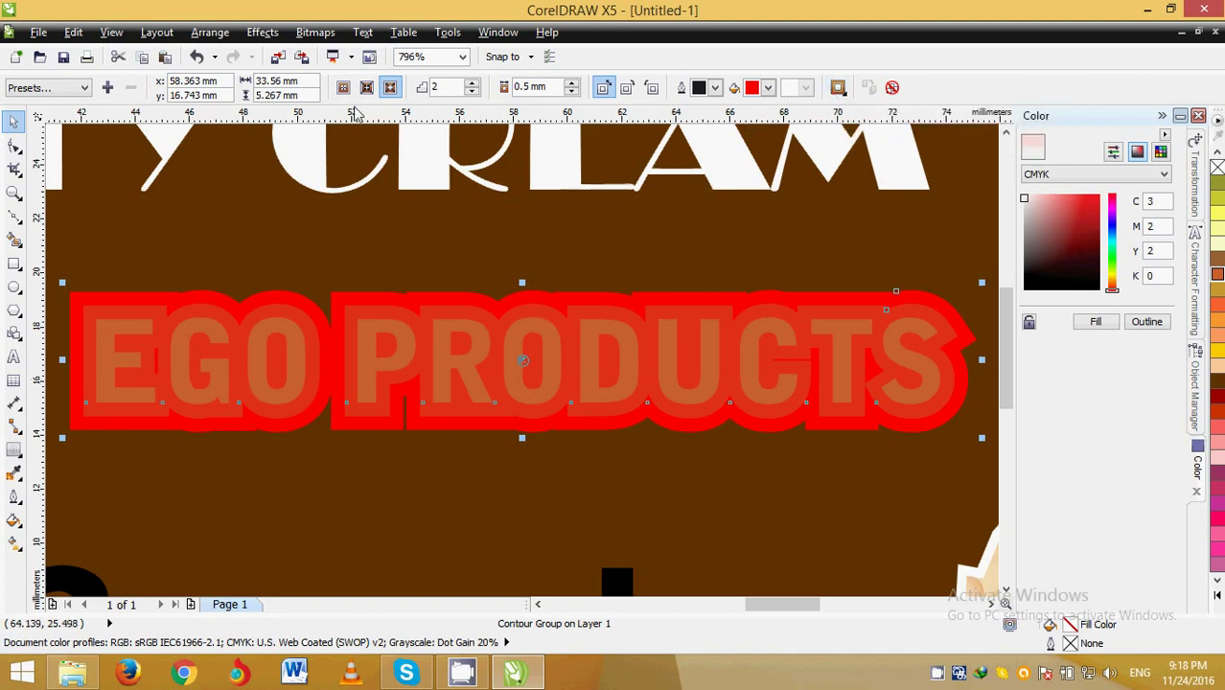
Step: Try a 3-step contour around "EGO PRODUCTS", return it to 2 steps, and try directing the contour to the center
left_click(472, 83)
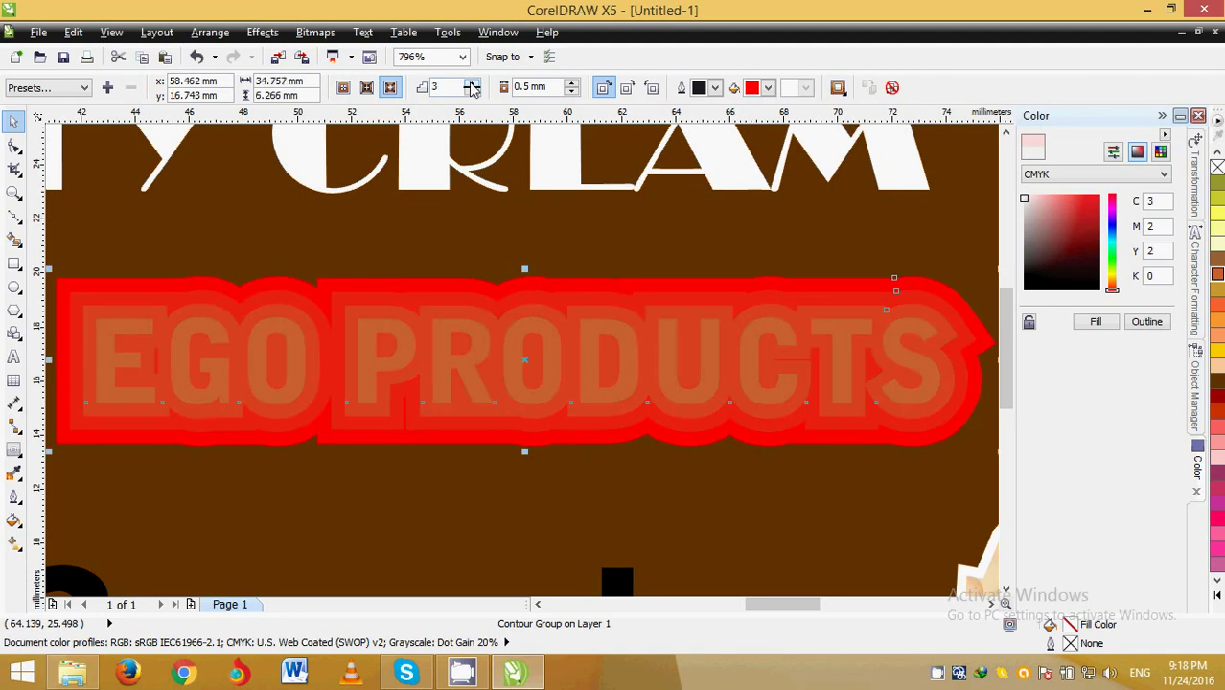
left_click(473, 92)
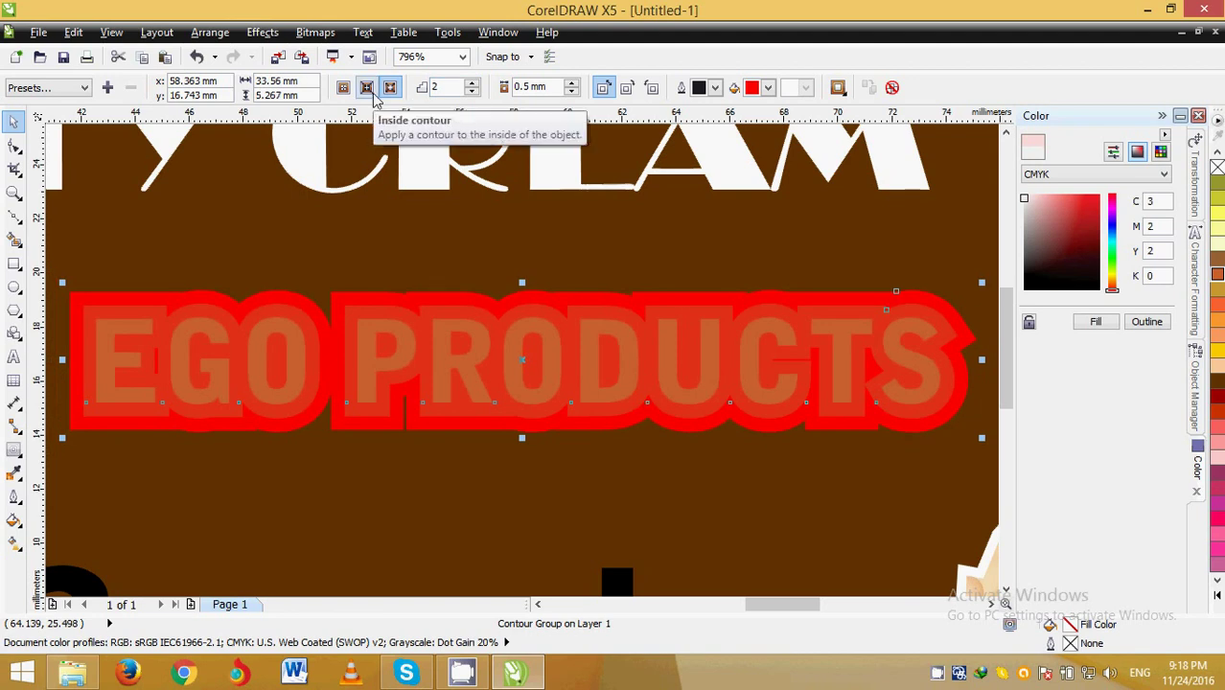
left_click(344, 87)
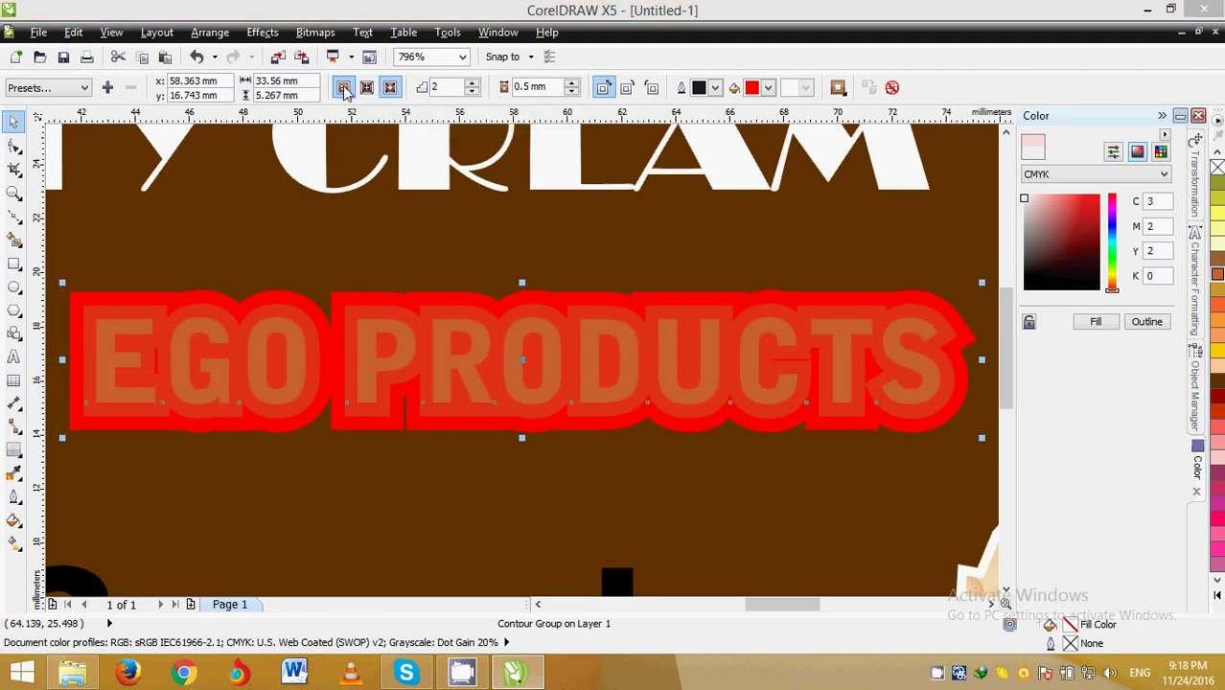
left_click(671, 377)
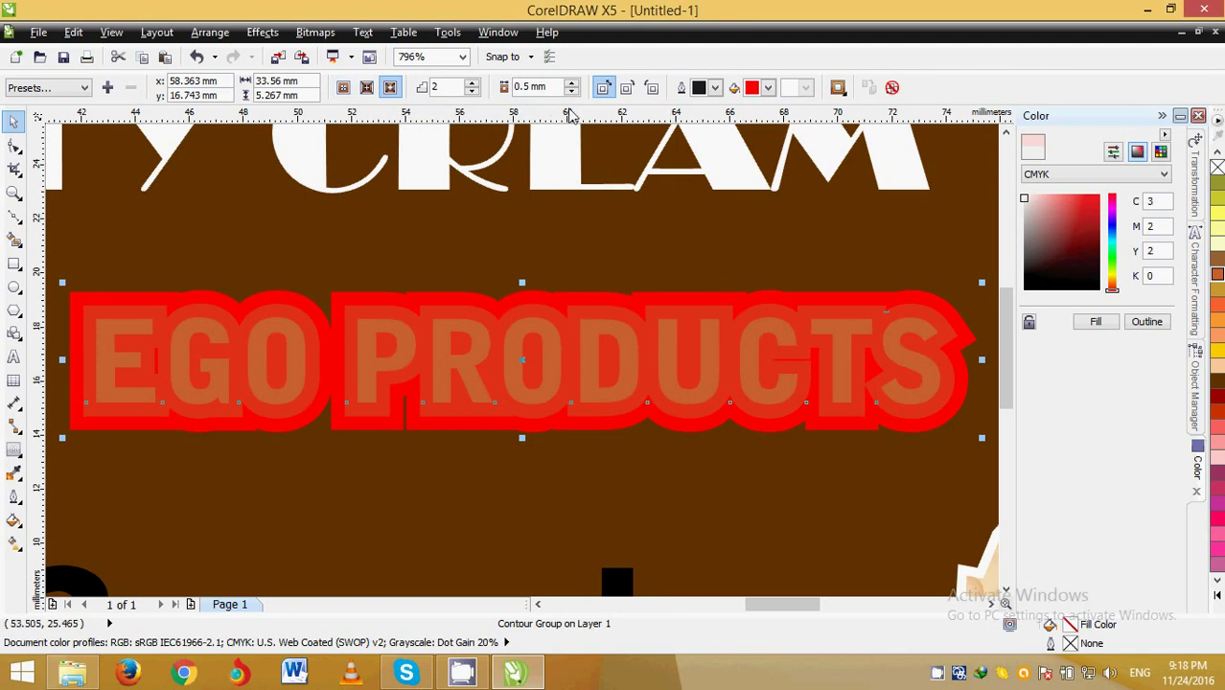
Step: Switch the contour's color progression to clockwise and fill the "EGO PRODUCTS" lettering with pale yellow
left_click(625, 88)
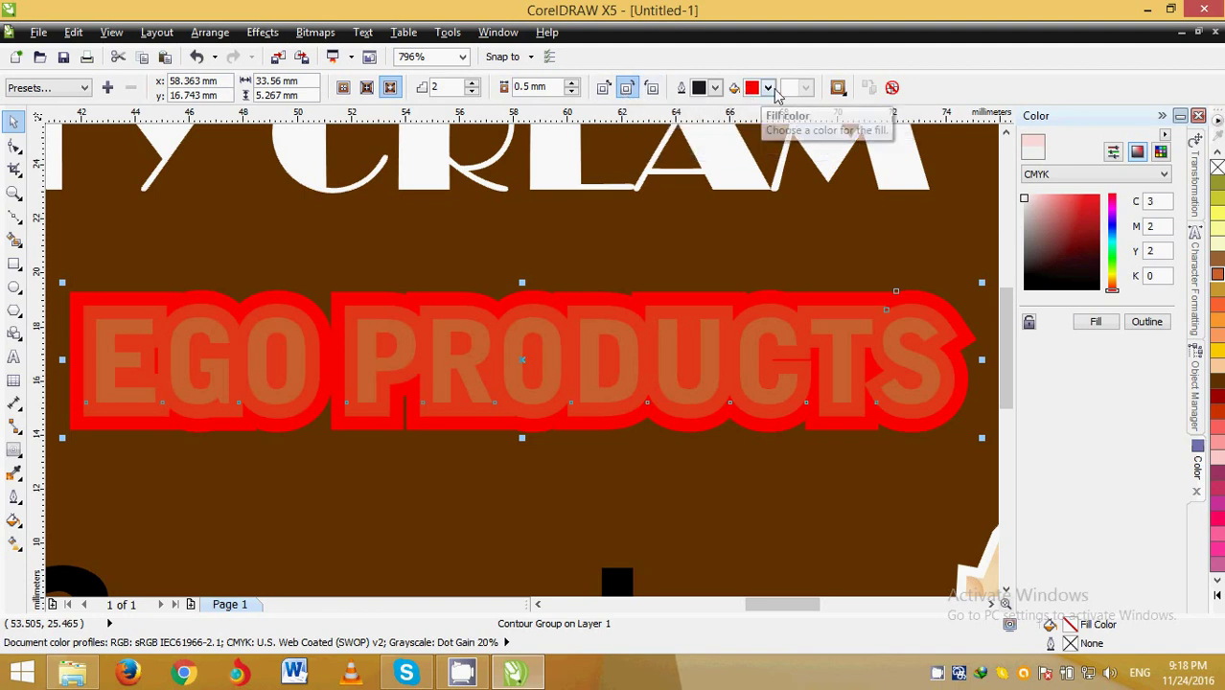
left_click(839, 88)
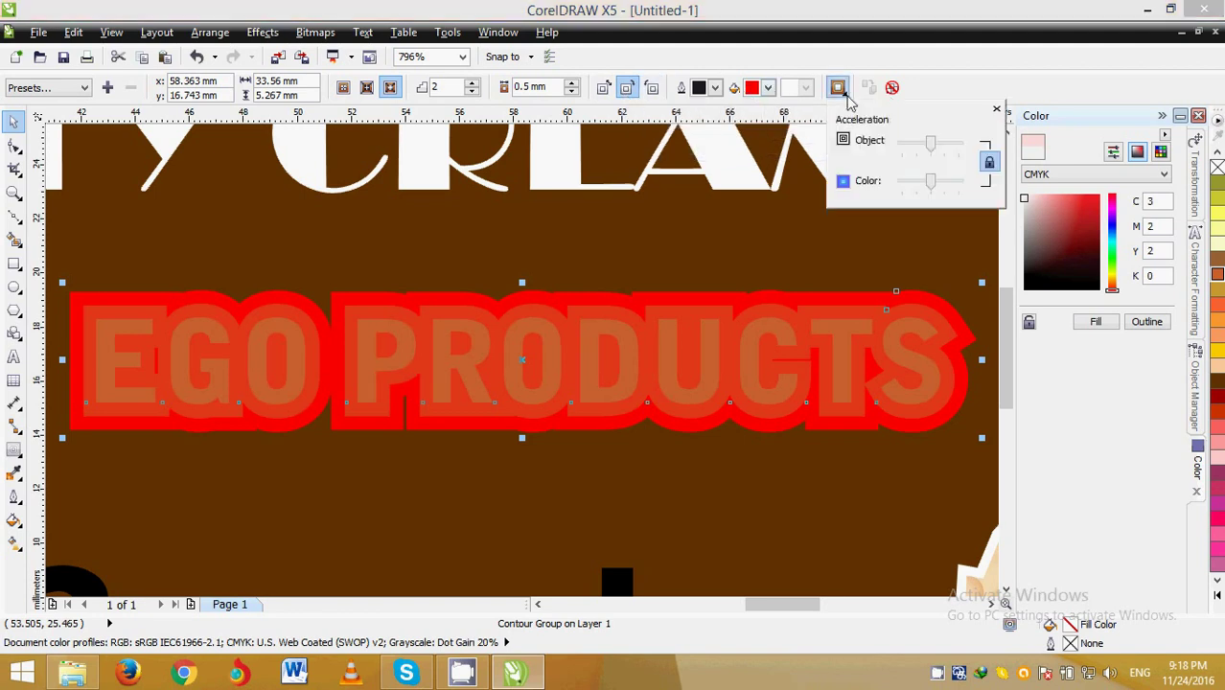
left_click(924, 87)
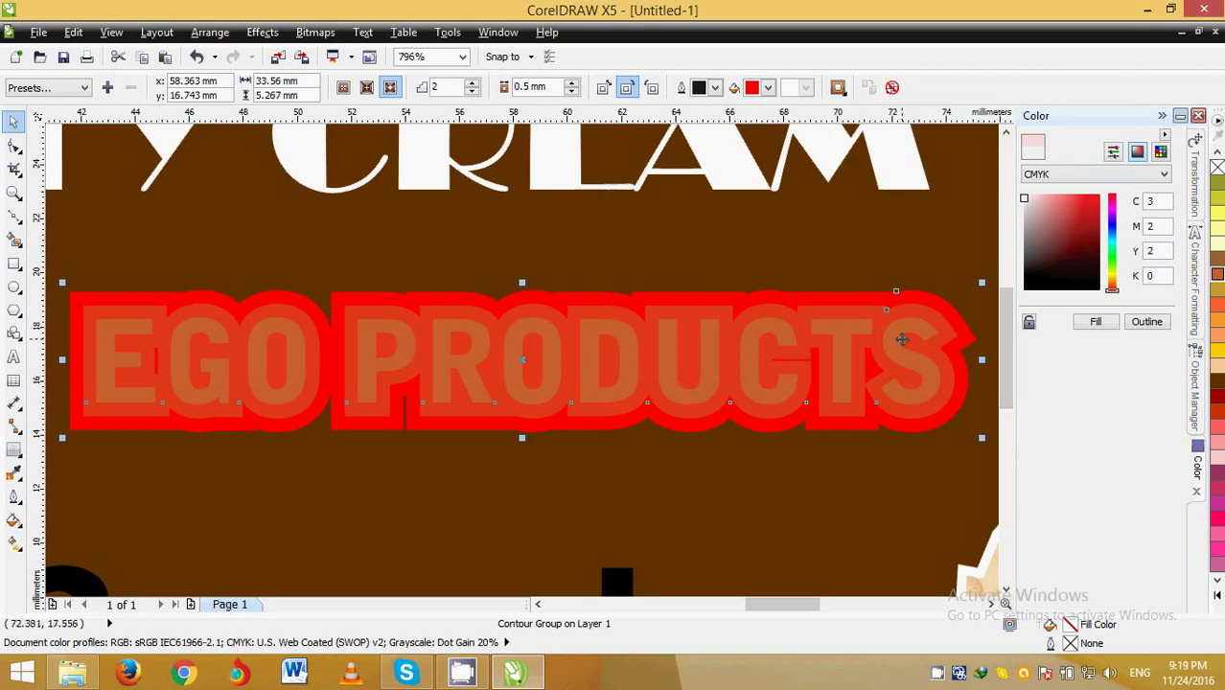
left_click_drag(1219, 251, 758, 343)
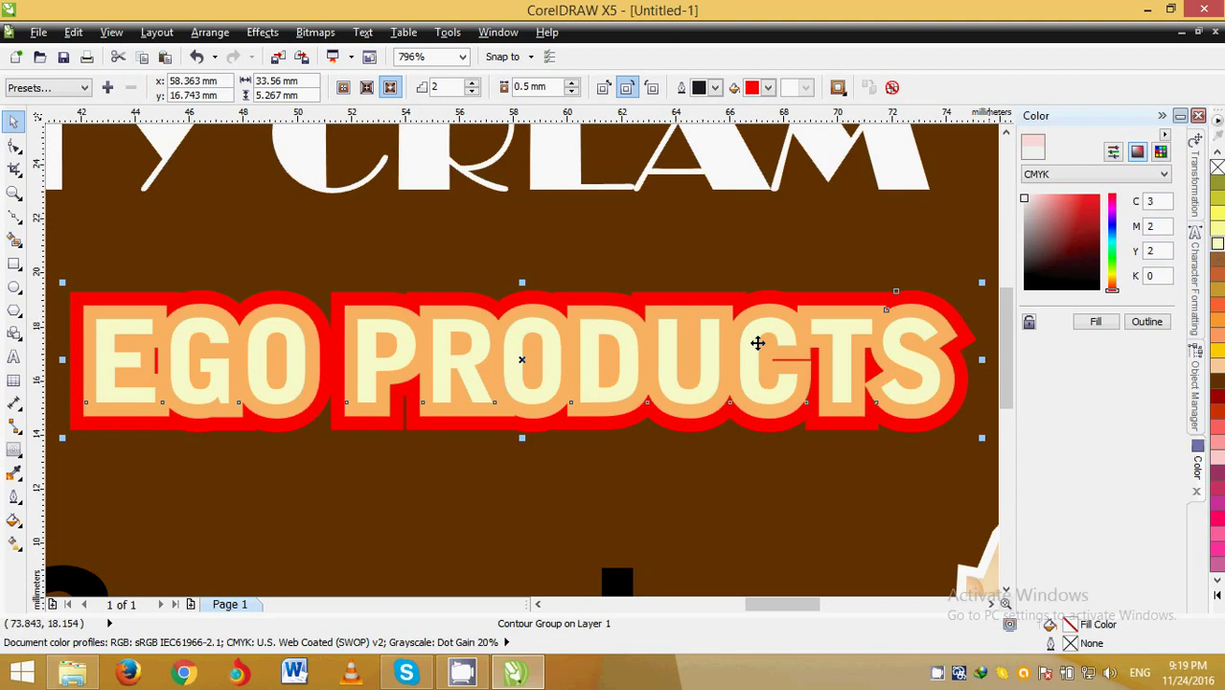
Step: Deselect the contour group and check the whole page layout in a full-screen preview
left_click(462, 56)
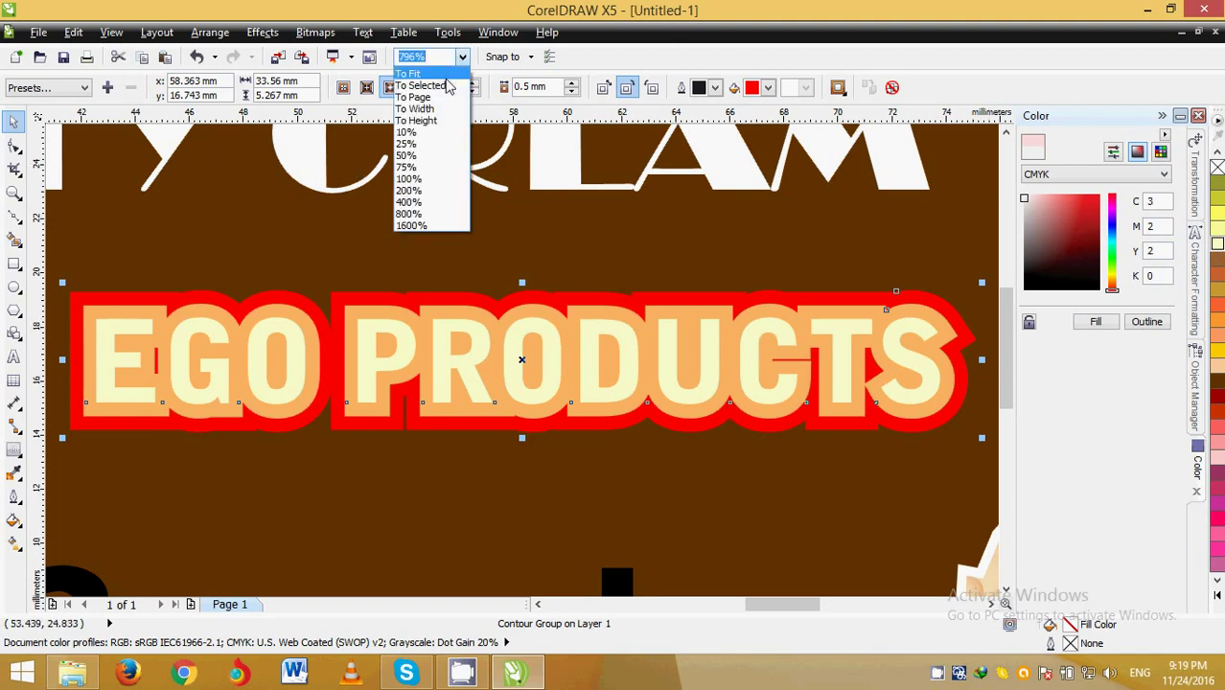
left_click(416, 97)
left_click(571, 189)
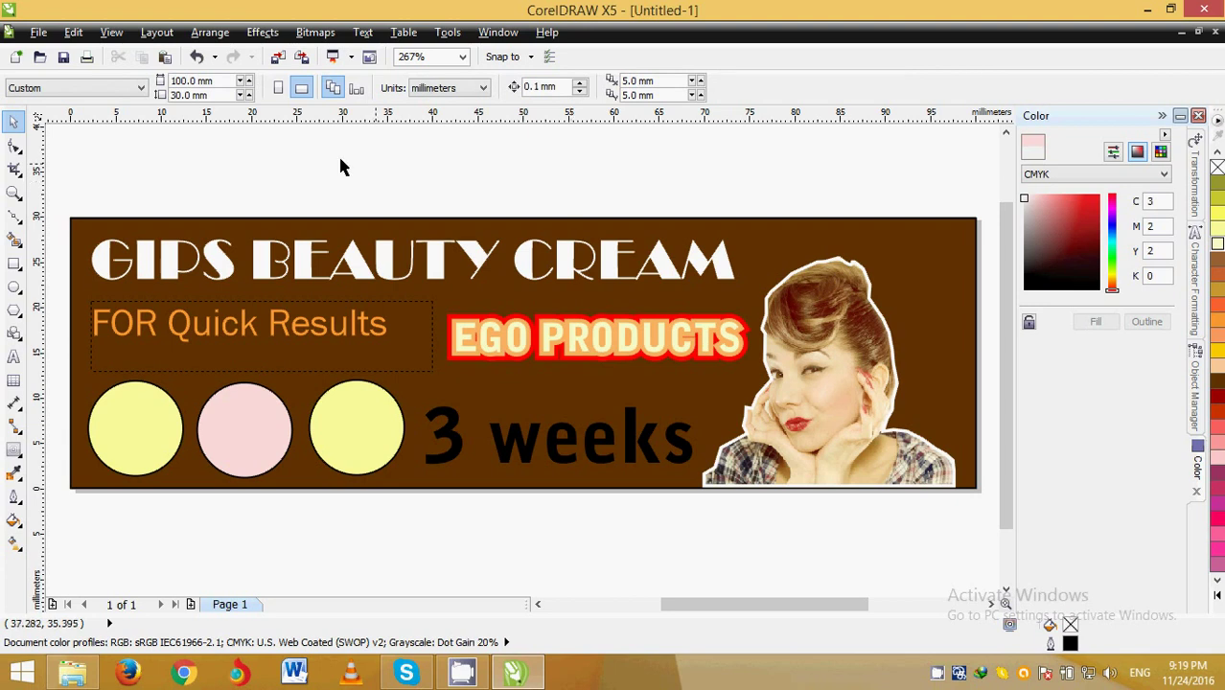
left_click(112, 33)
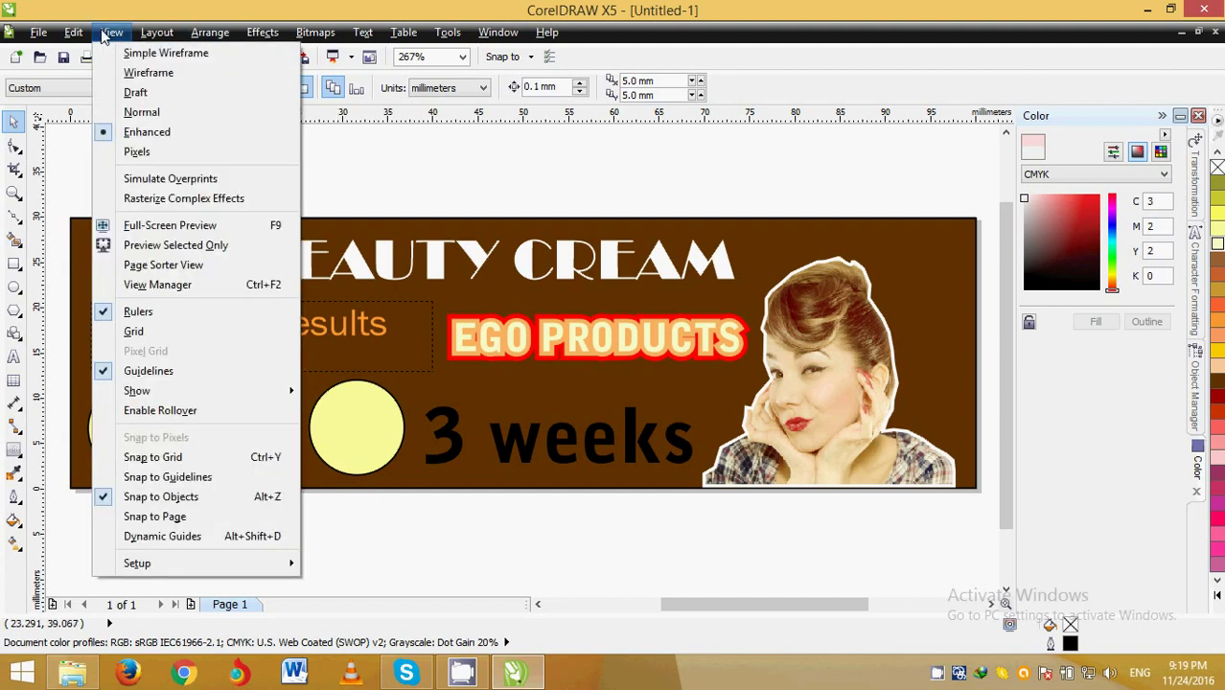
left_click(141, 228)
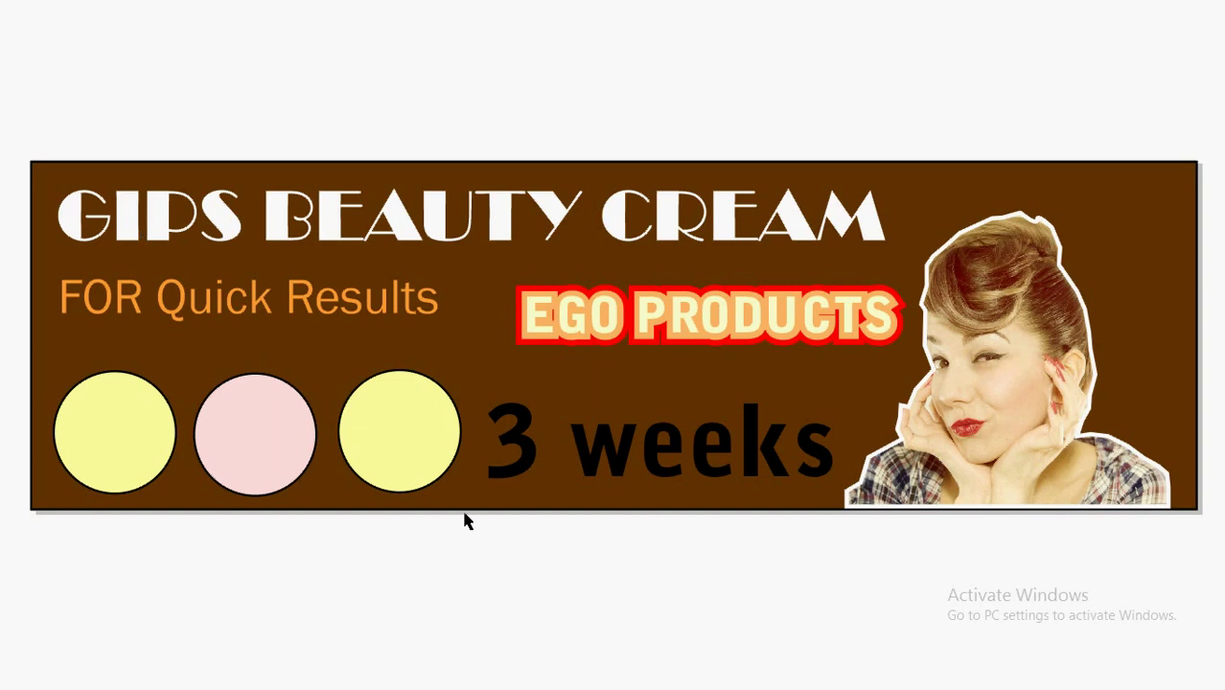
left_click(606, 605)
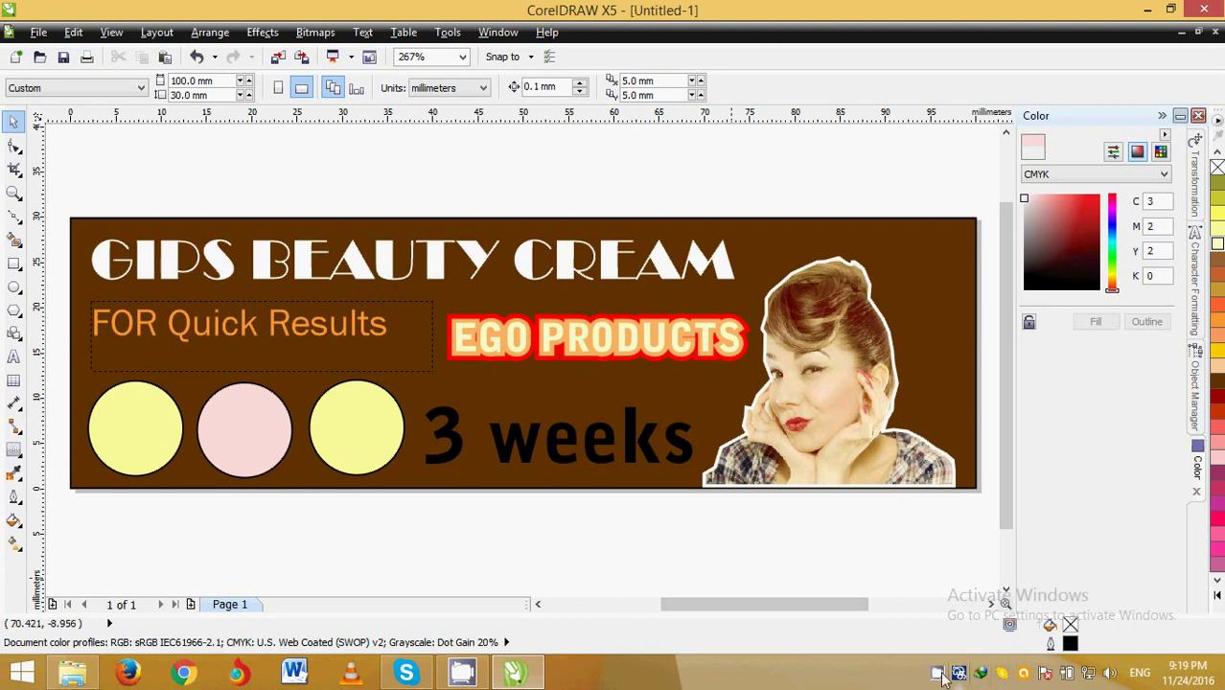